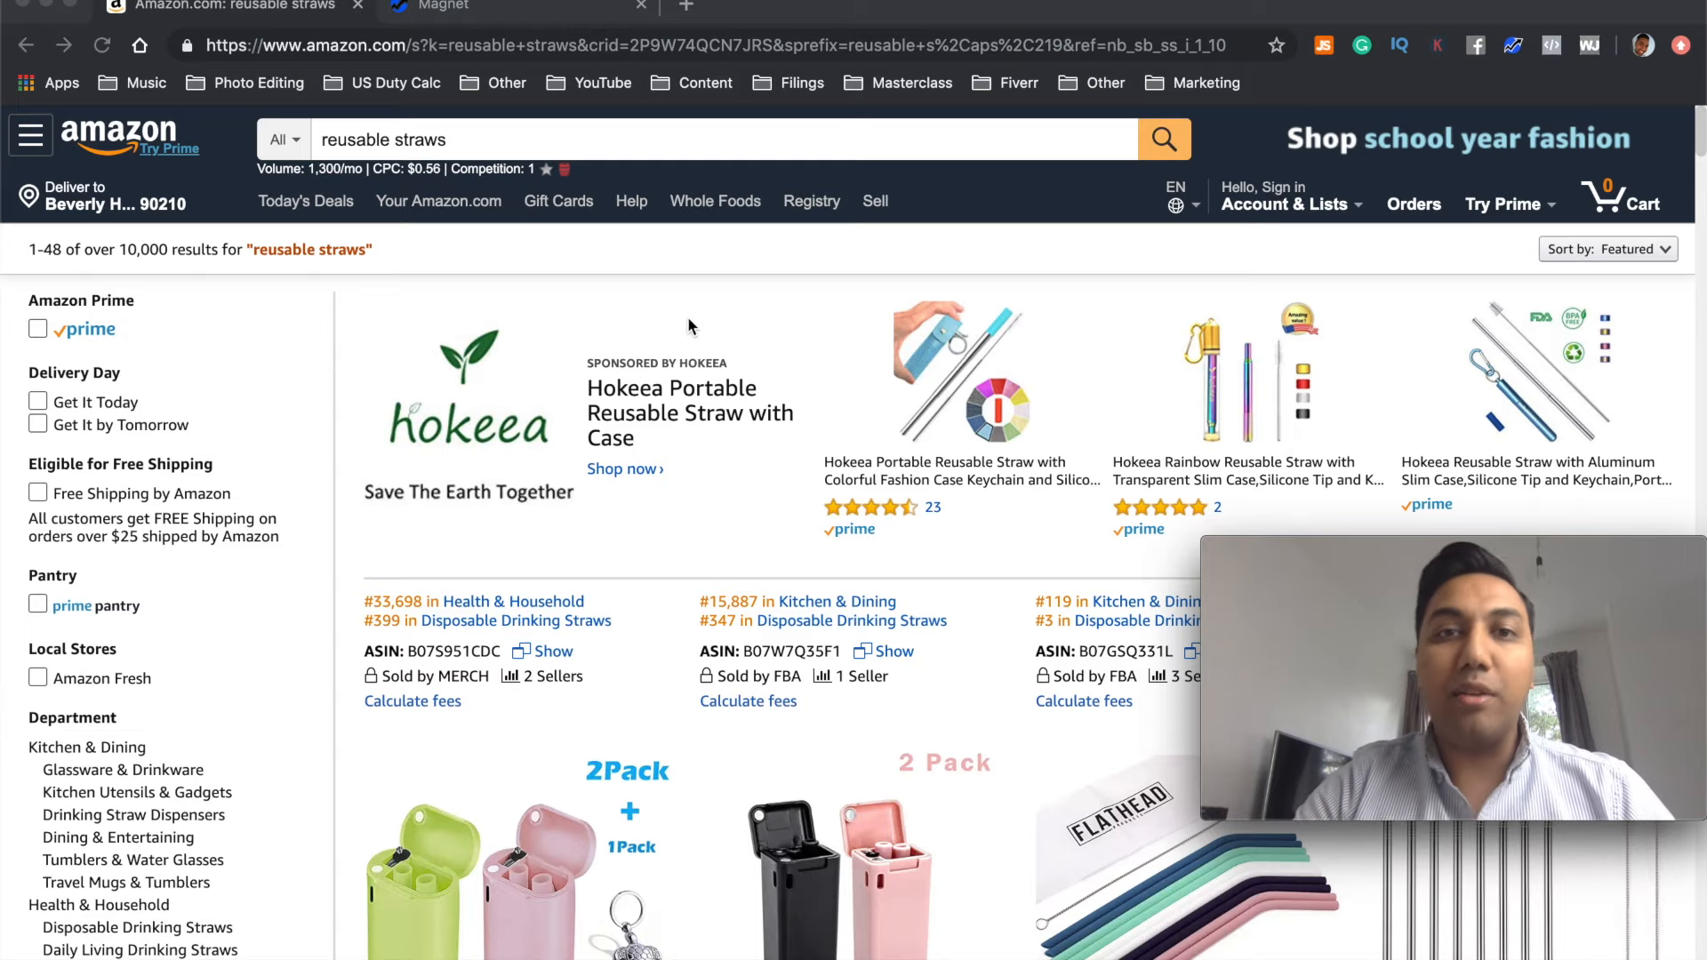
Step: Look through the first page of Amazon search results for reusable straws, down to the page links
scroll(689, 327, "down", 3)
scroll(689, 327, "up", 3)
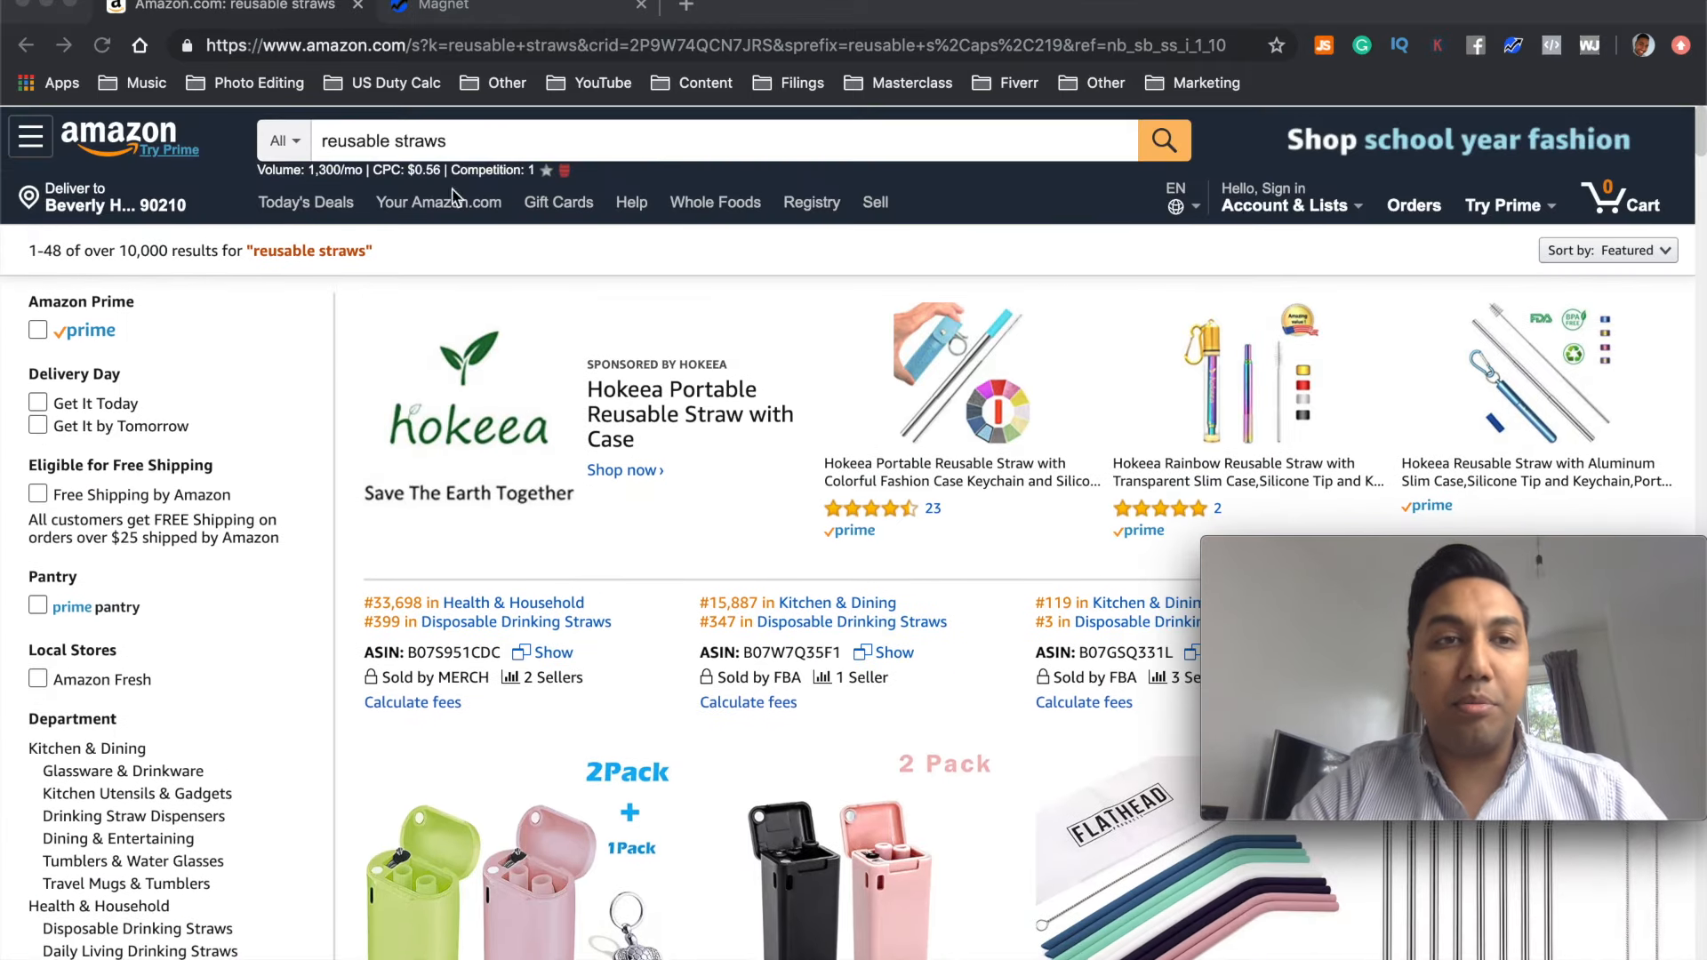
scroll(622, 622, "down", 15)
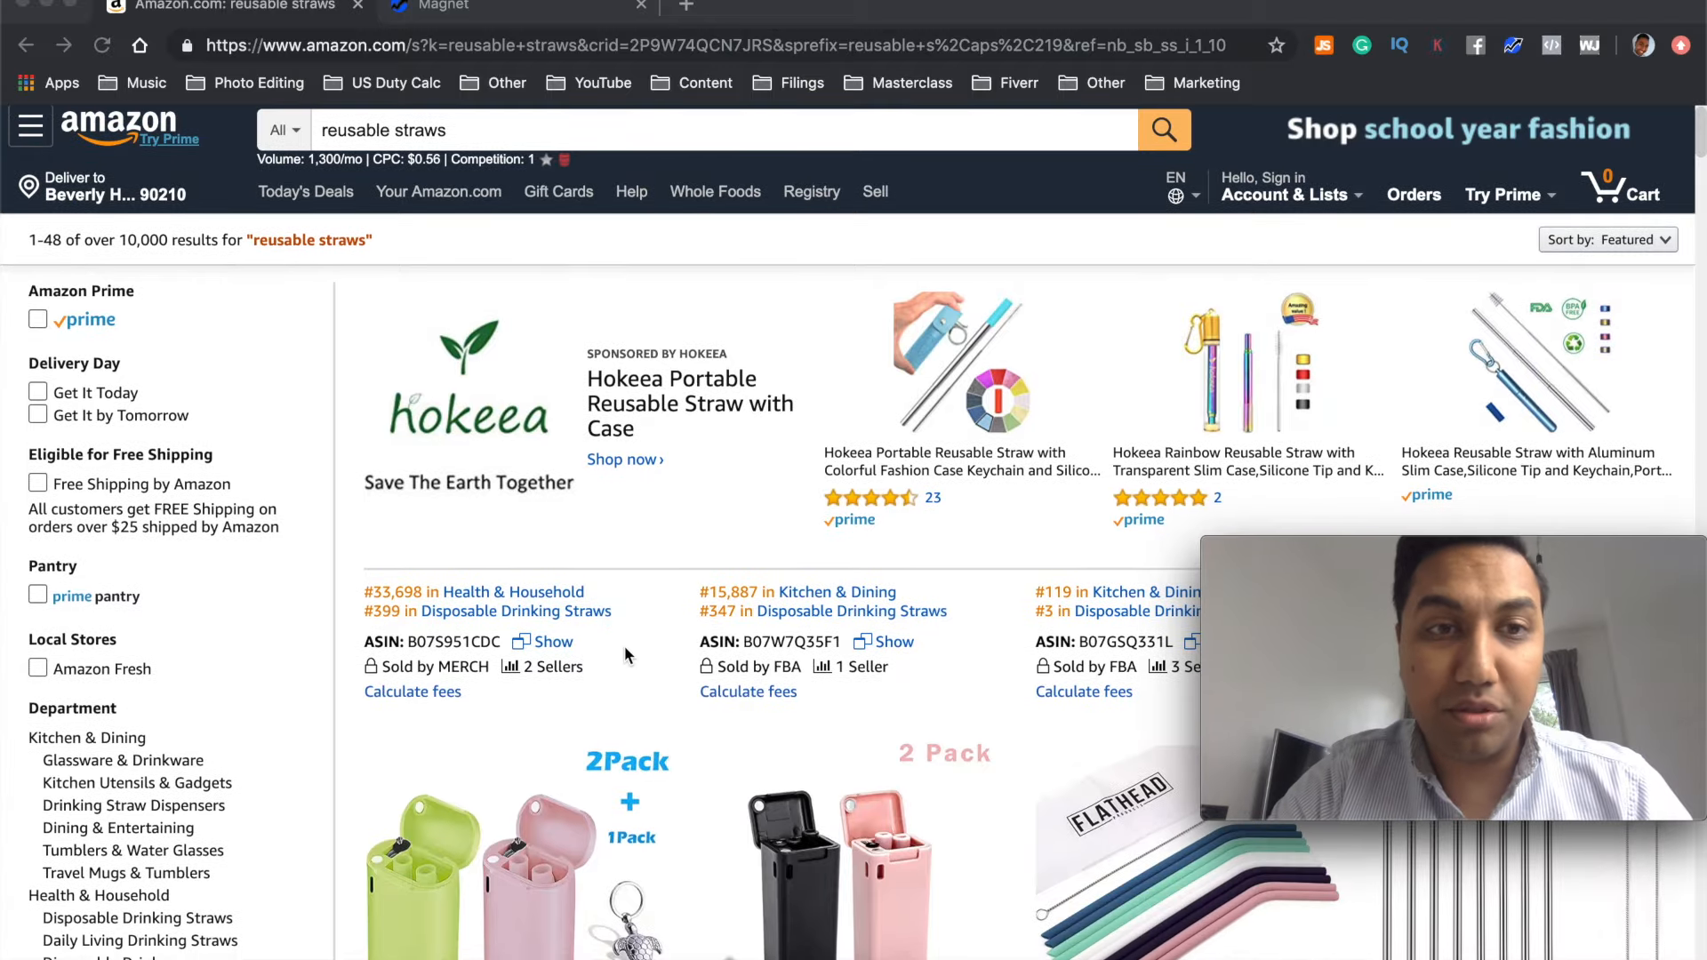
scroll(625, 656, "down", 3)
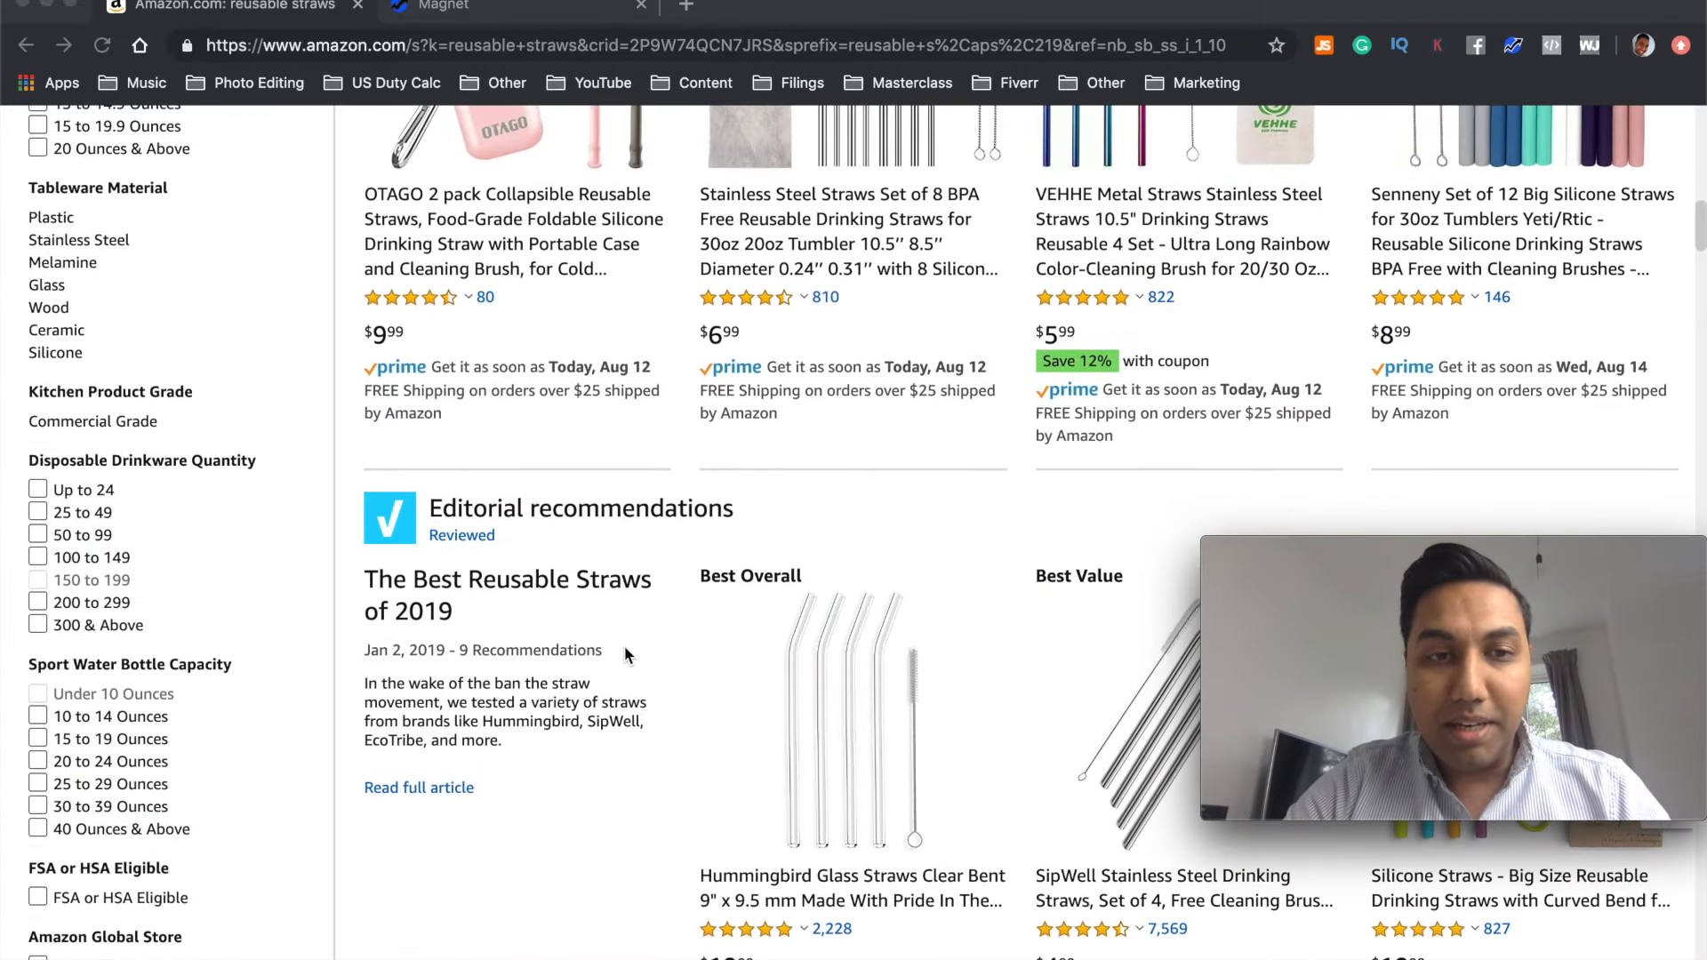
scroll(625, 656, "down", 10)
scroll(625, 651, "down", 20)
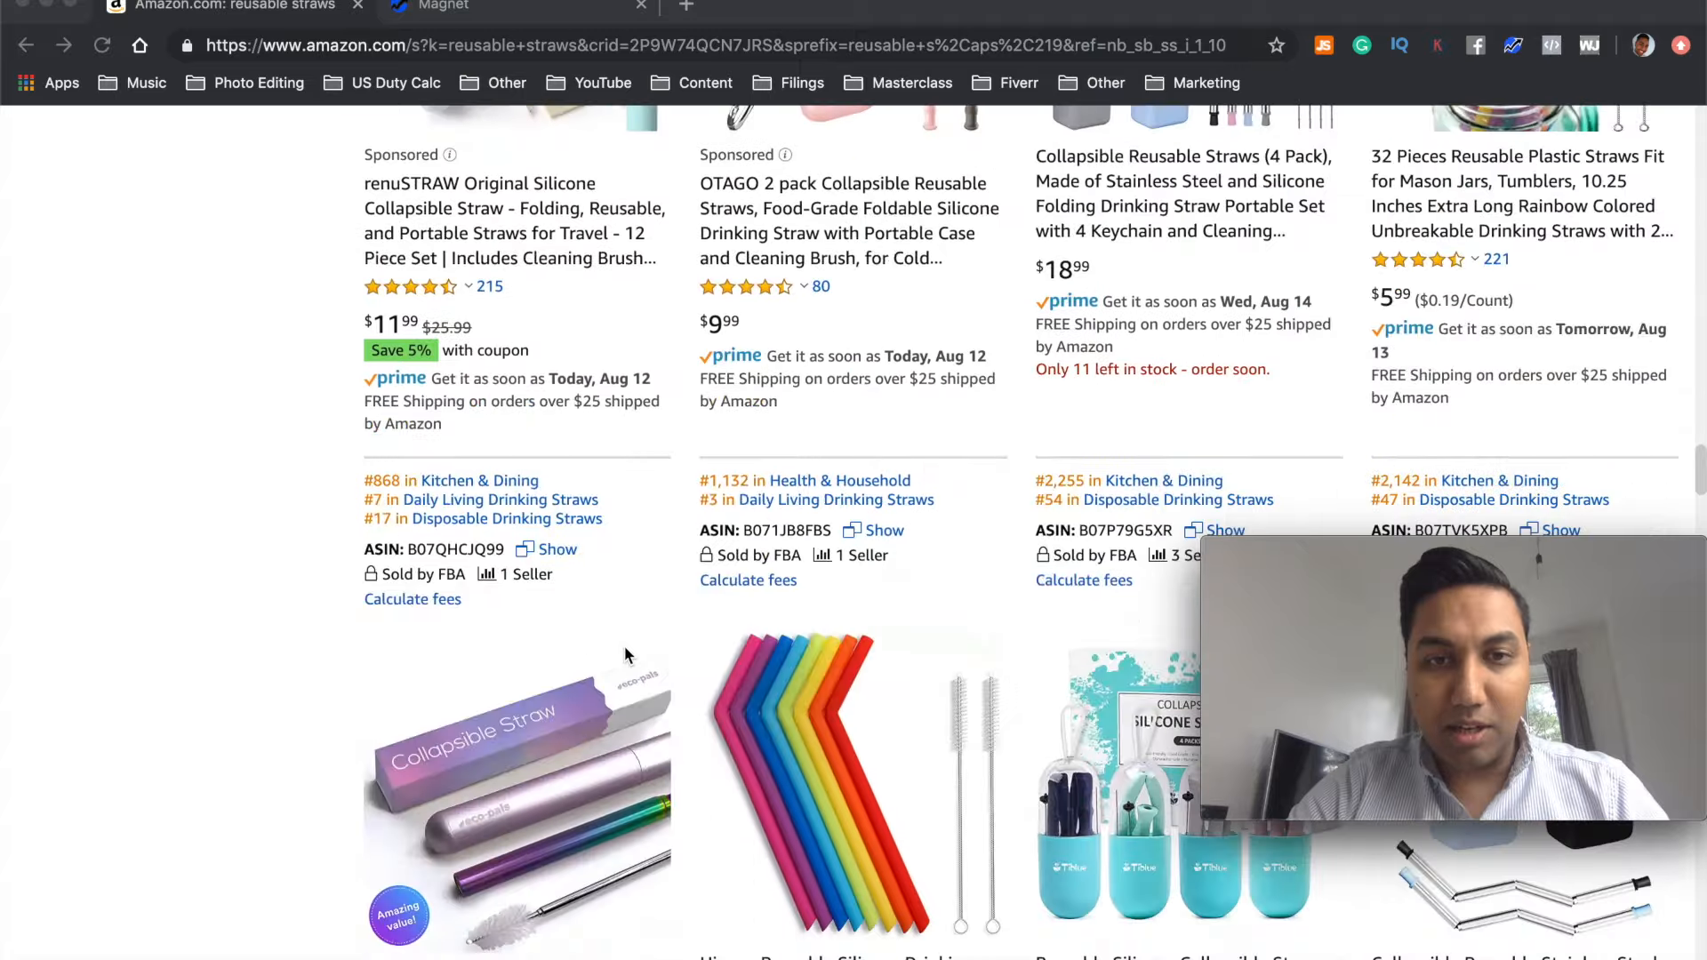
scroll(625, 655, "down", 20)
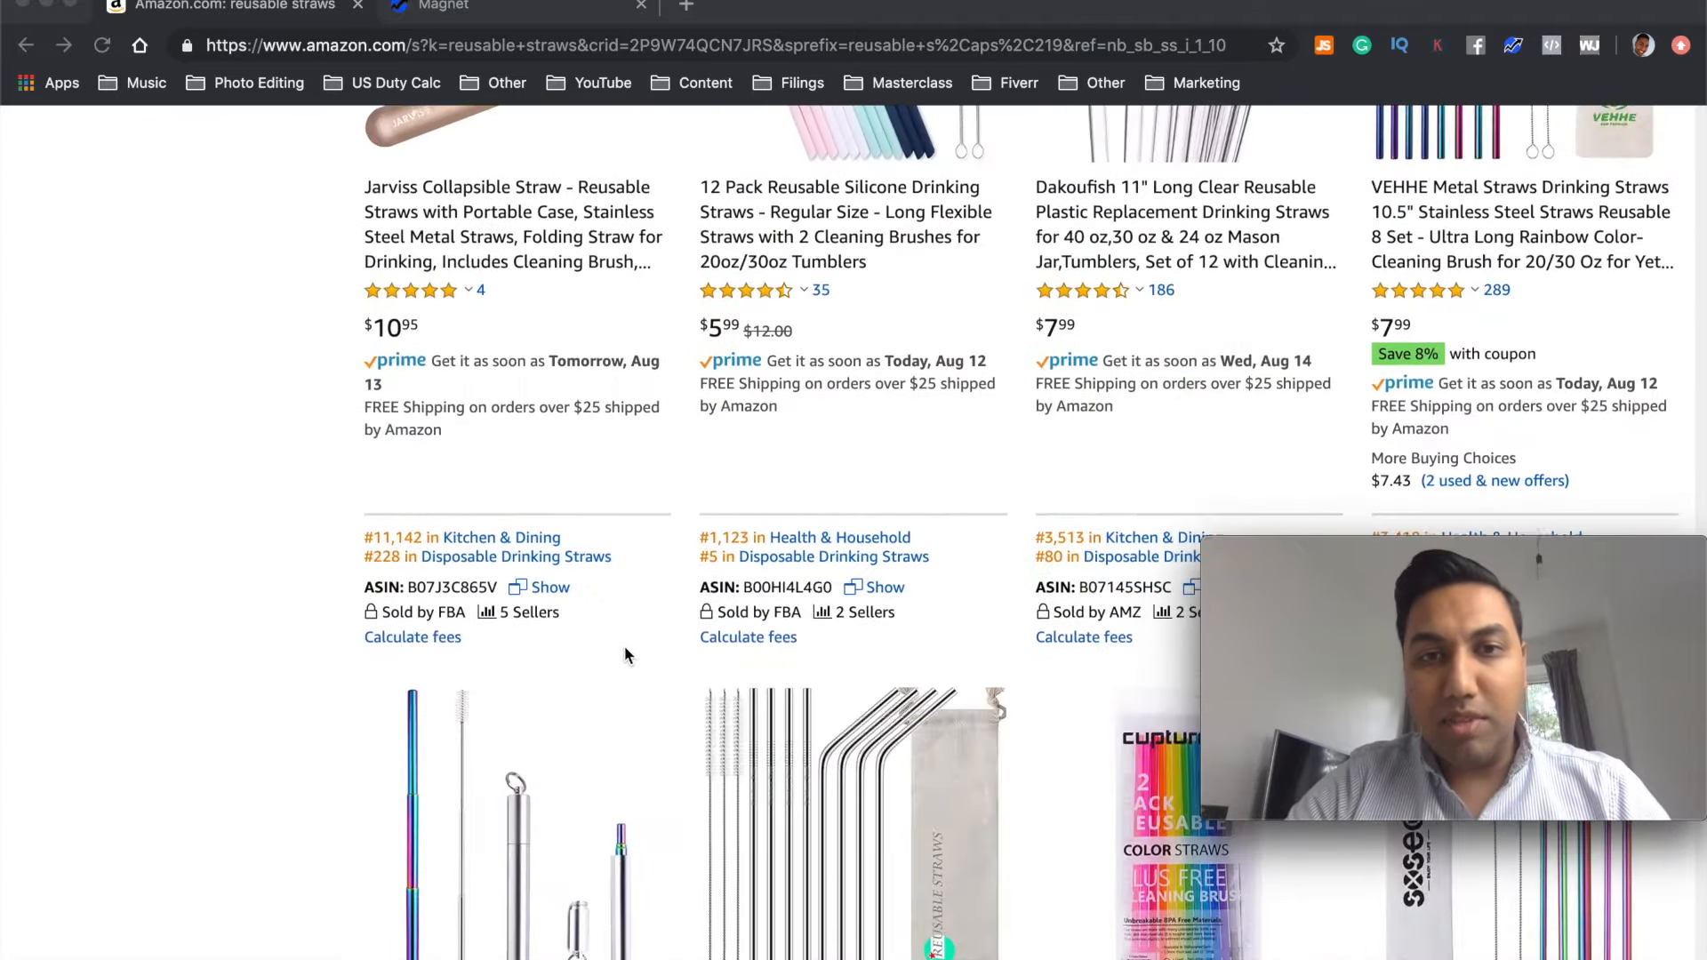
scroll(625, 655, "up", 6)
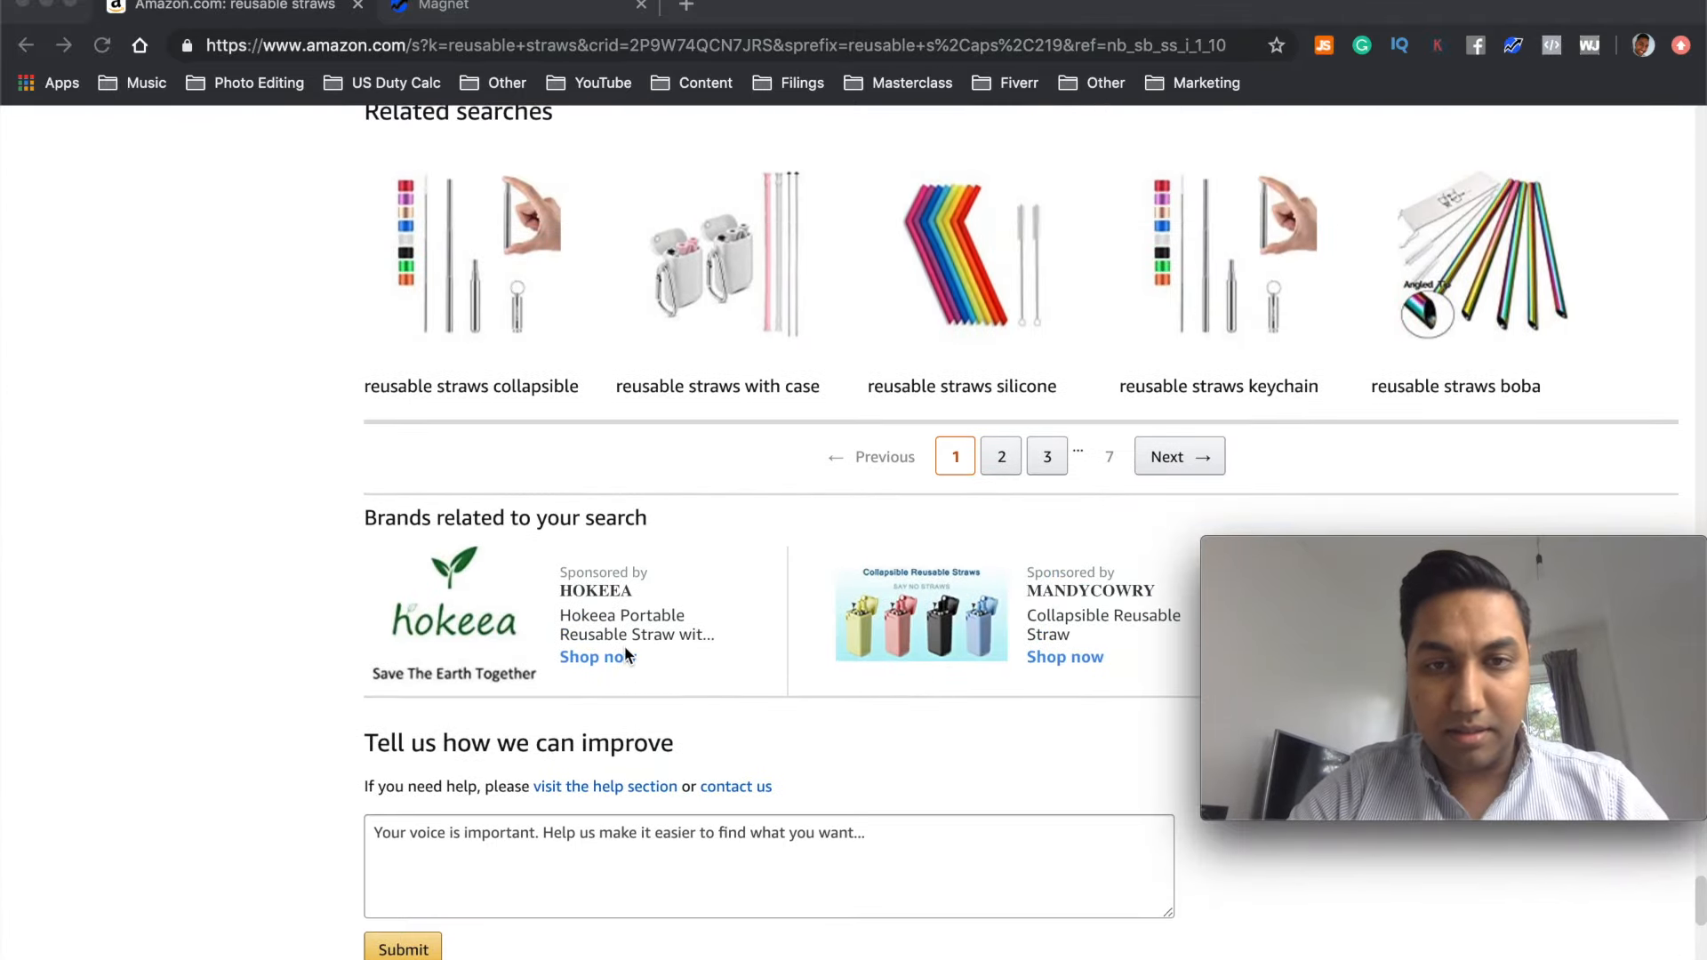
Step: Go to page 3 of the search results and open the 2 Pack Reusable Drinking Straws Stainless Steel listing at $11.59
left_click(1058, 458)
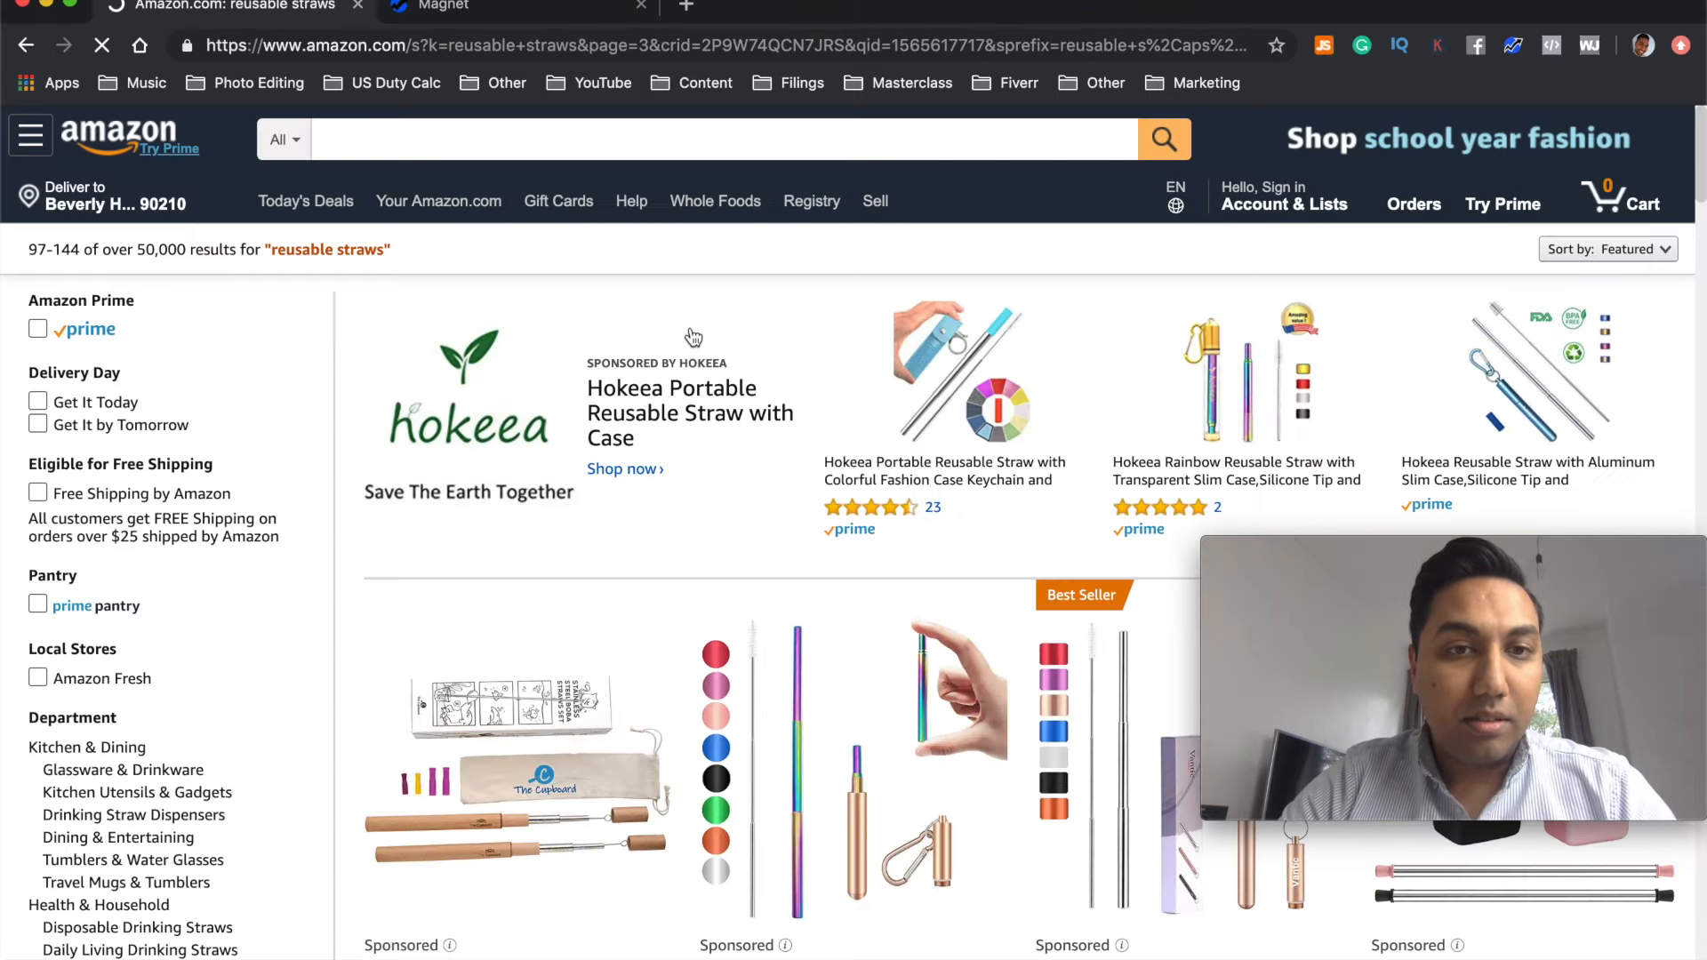
scroll(687, 447, "down", 5)
scroll(687, 446, "down", 5)
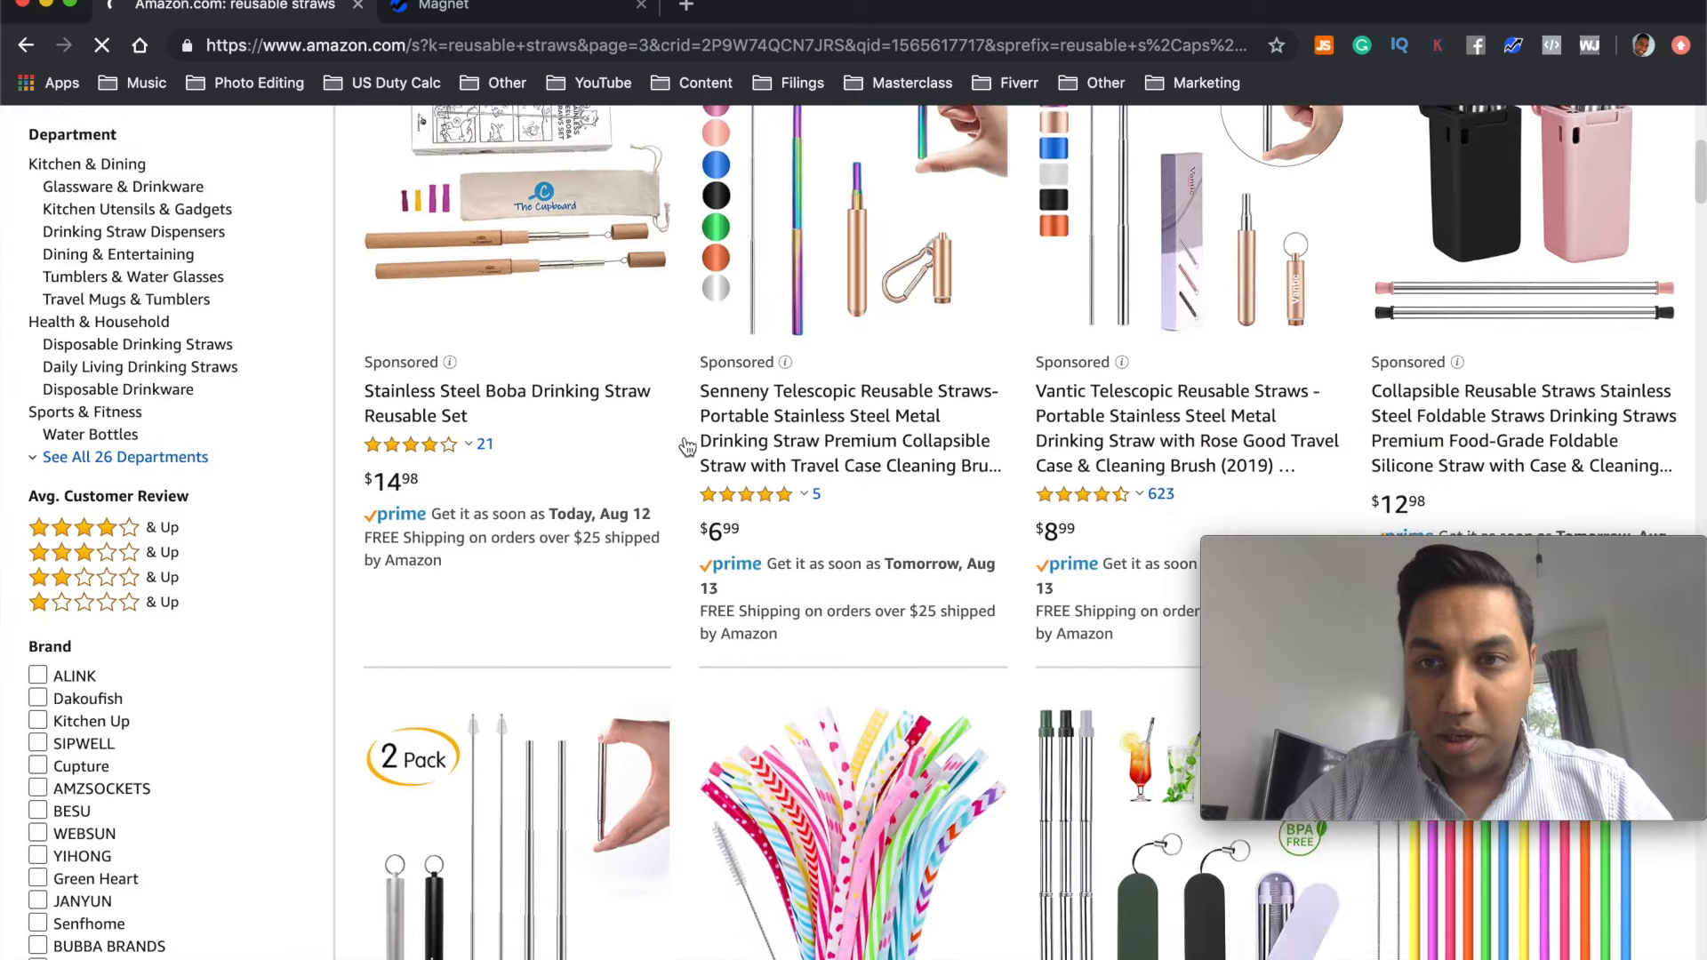
scroll(687, 443, "down", 2)
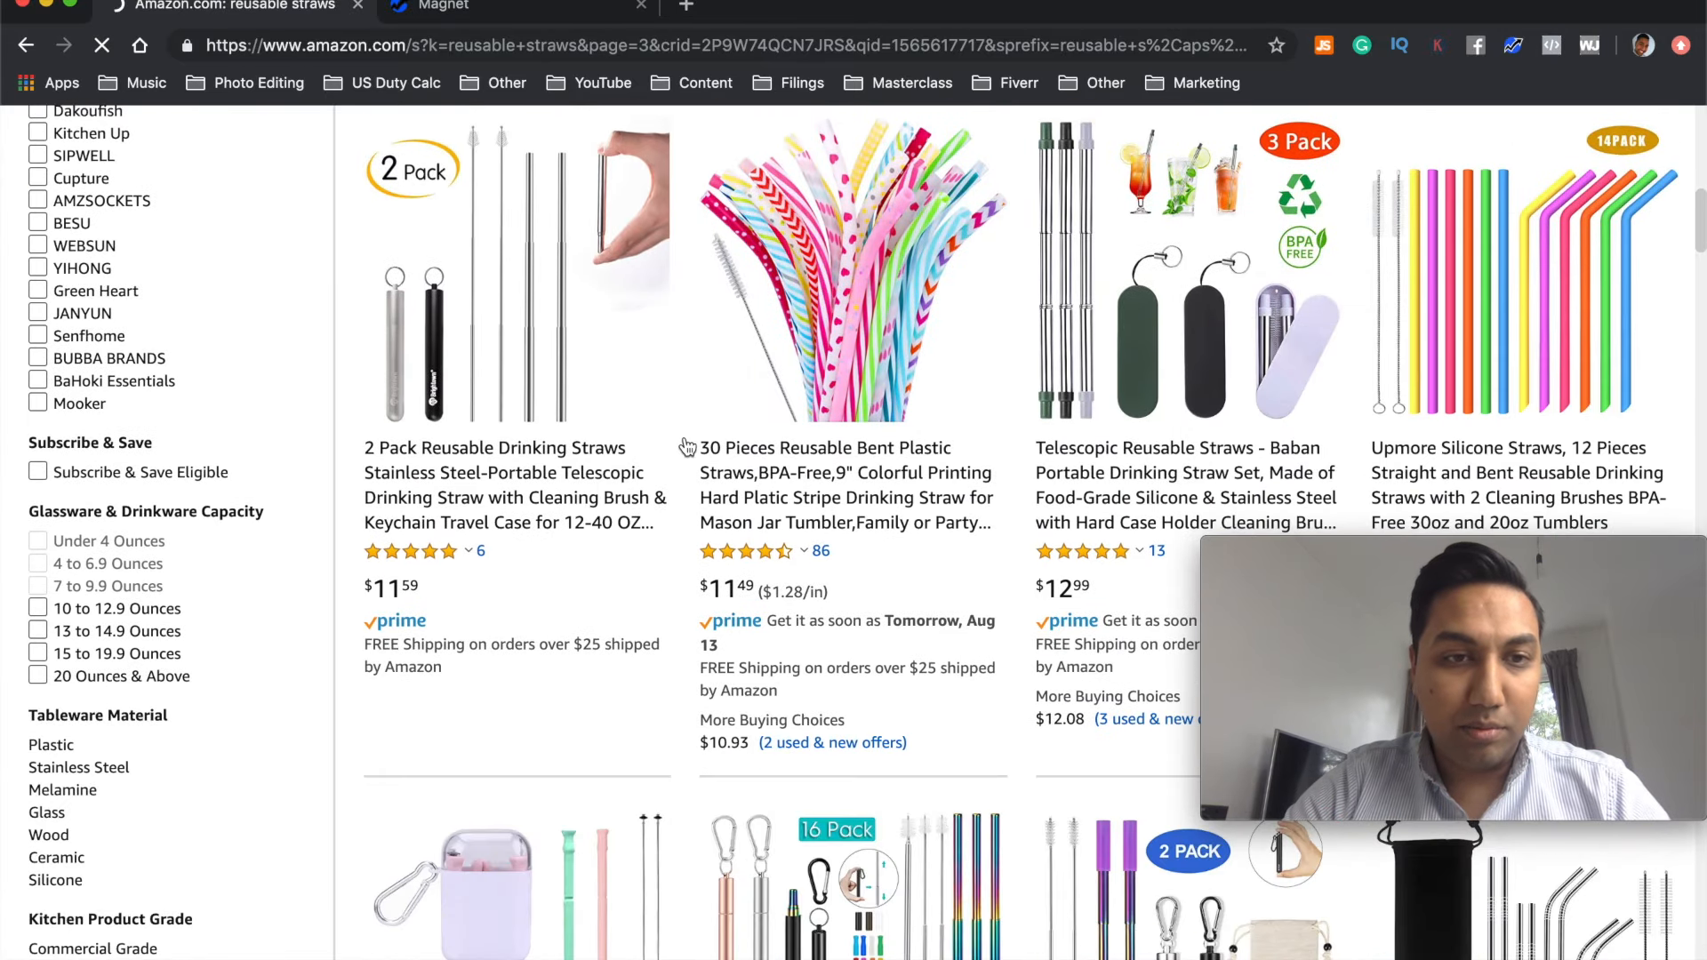
scroll(686, 443, "down", 1)
scroll(685, 435, "up", 5)
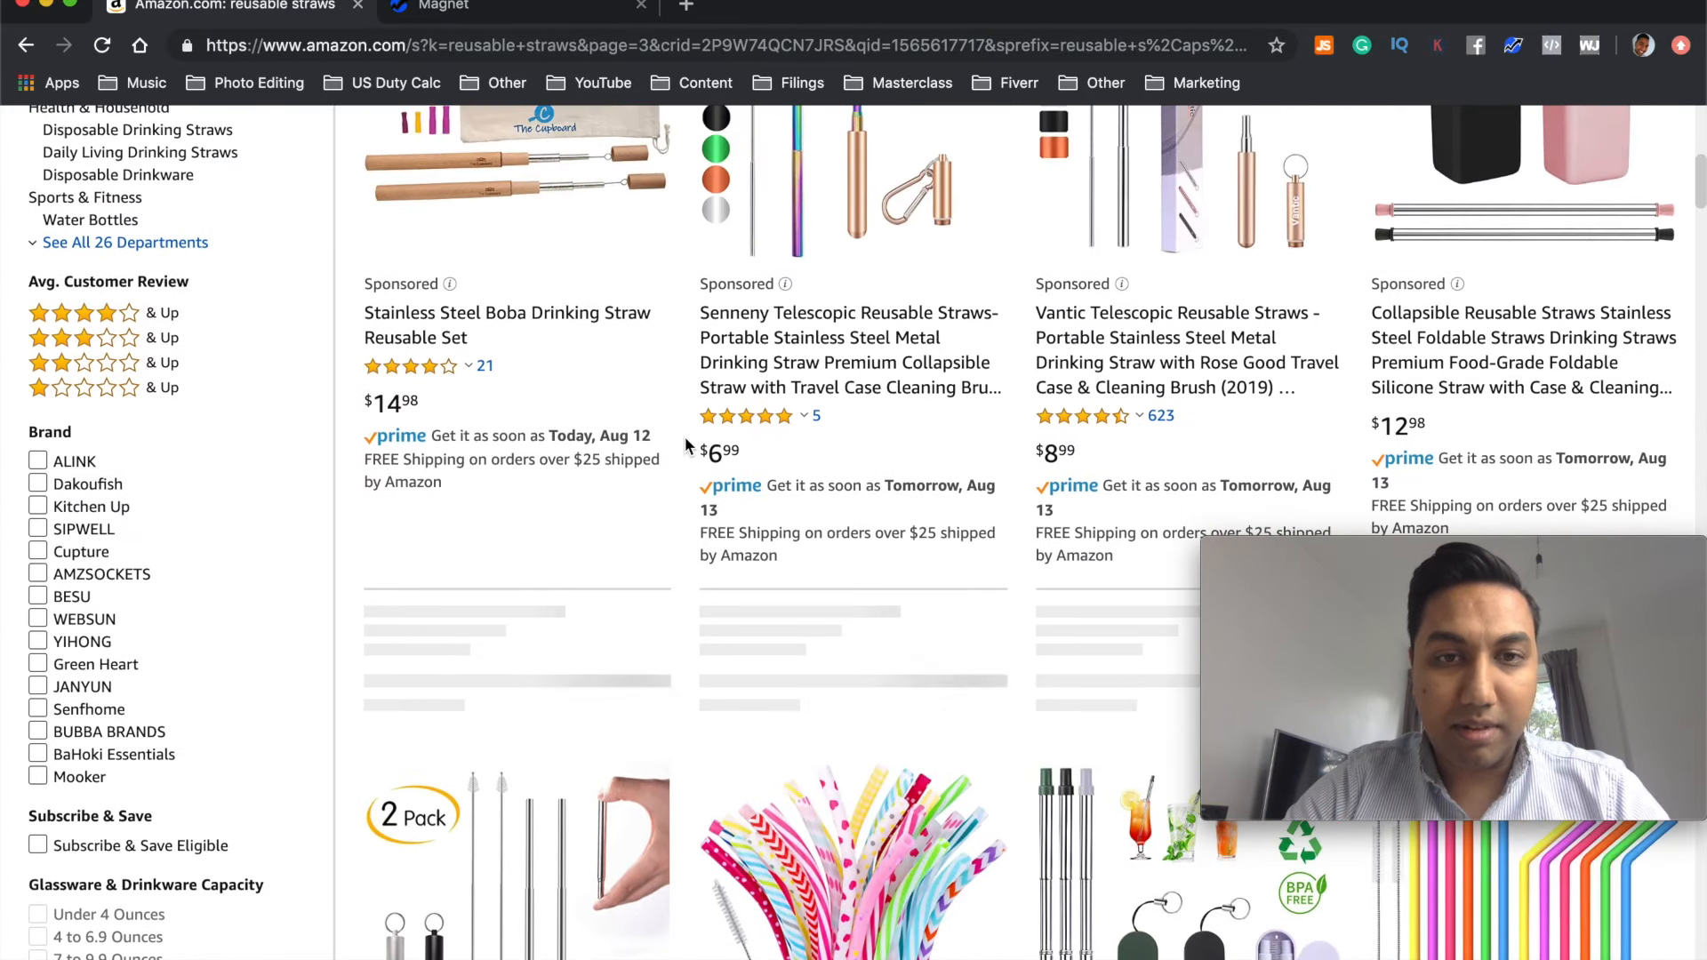
scroll(548, 380, "down", 7)
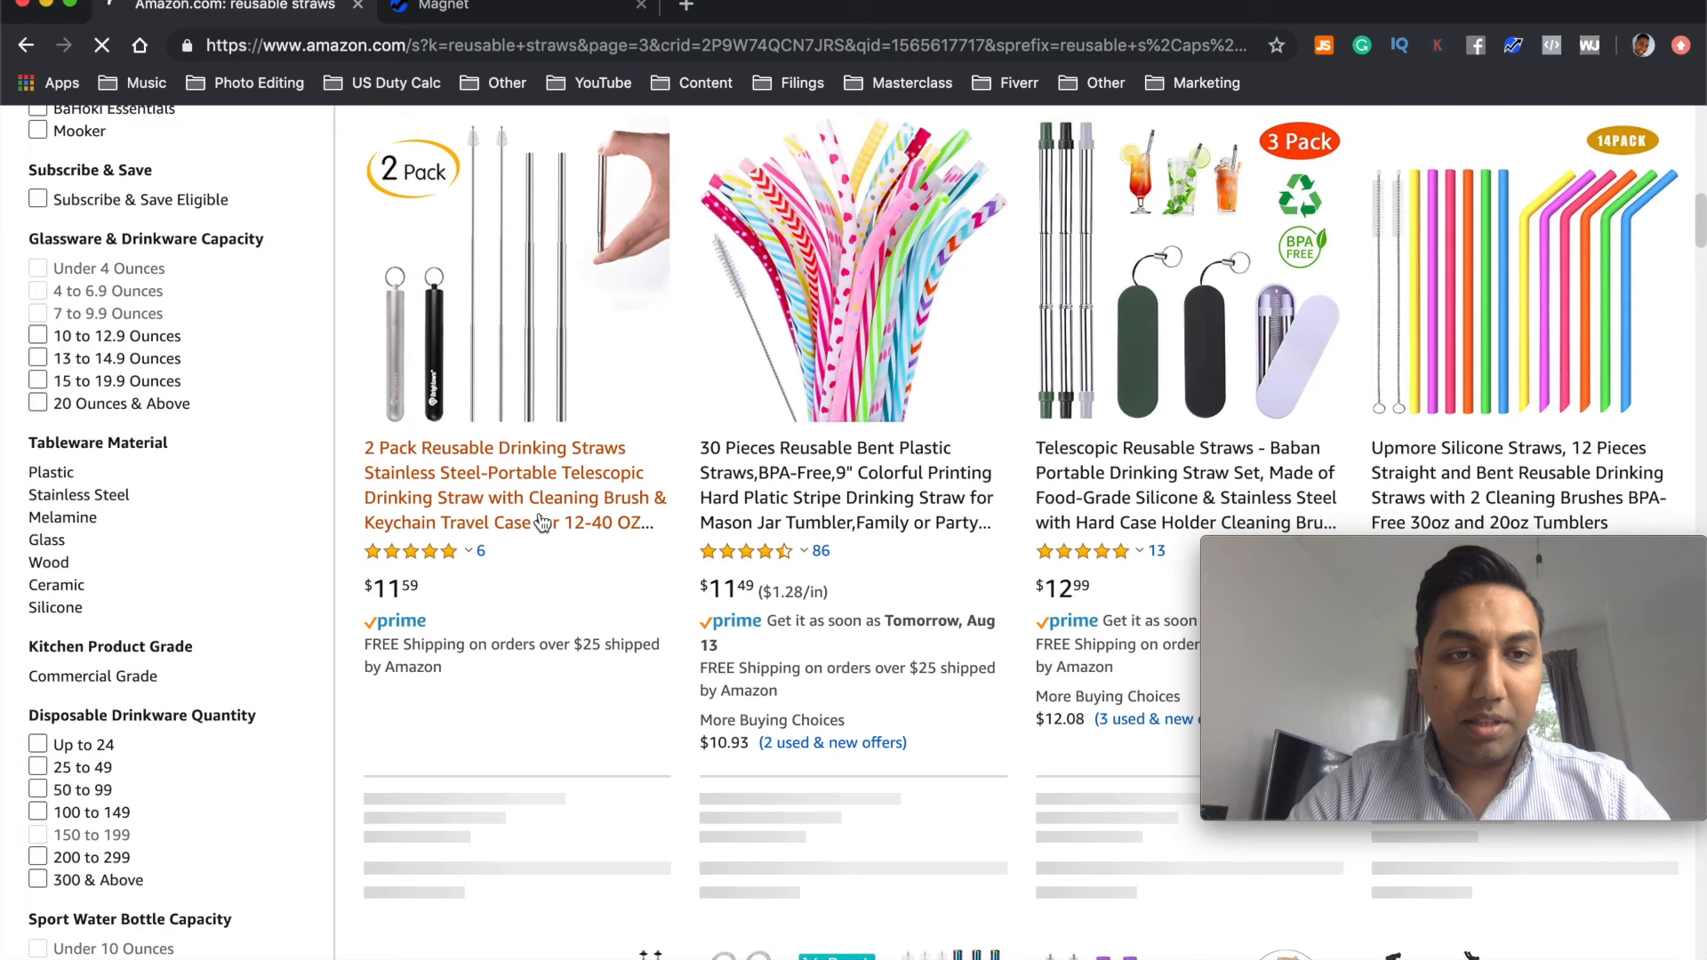
left_click(542, 522)
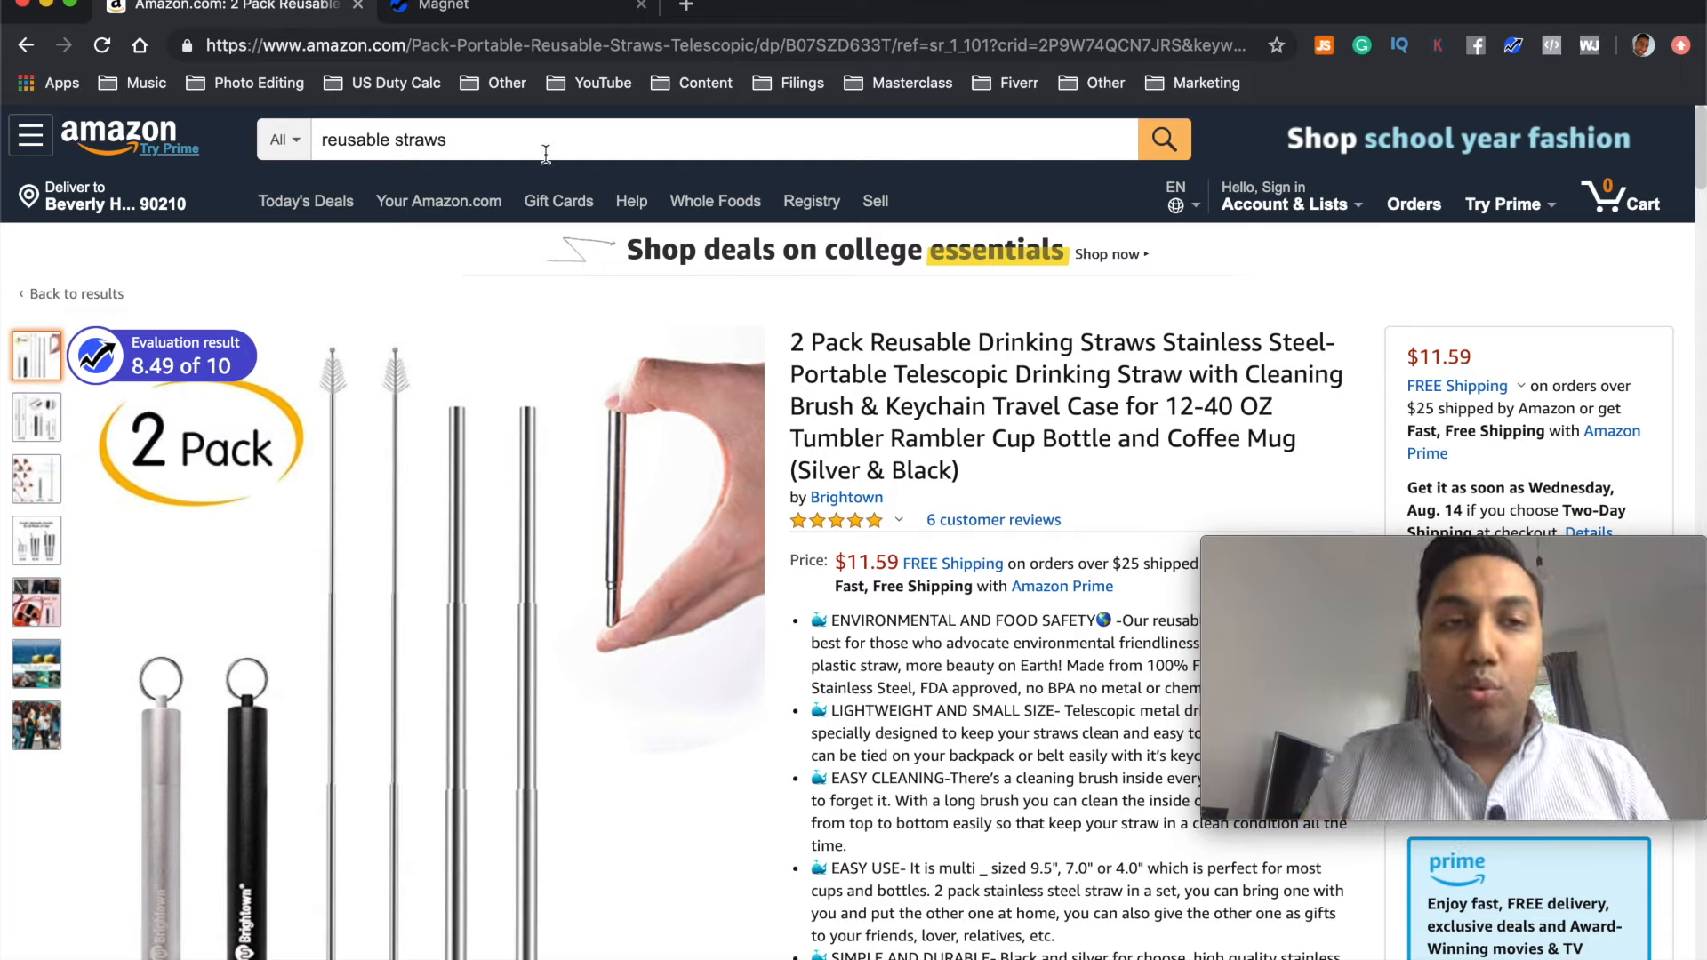
Step: Copy the search phrase "reusable straws" from the Amazon search box
triple_click(427, 138)
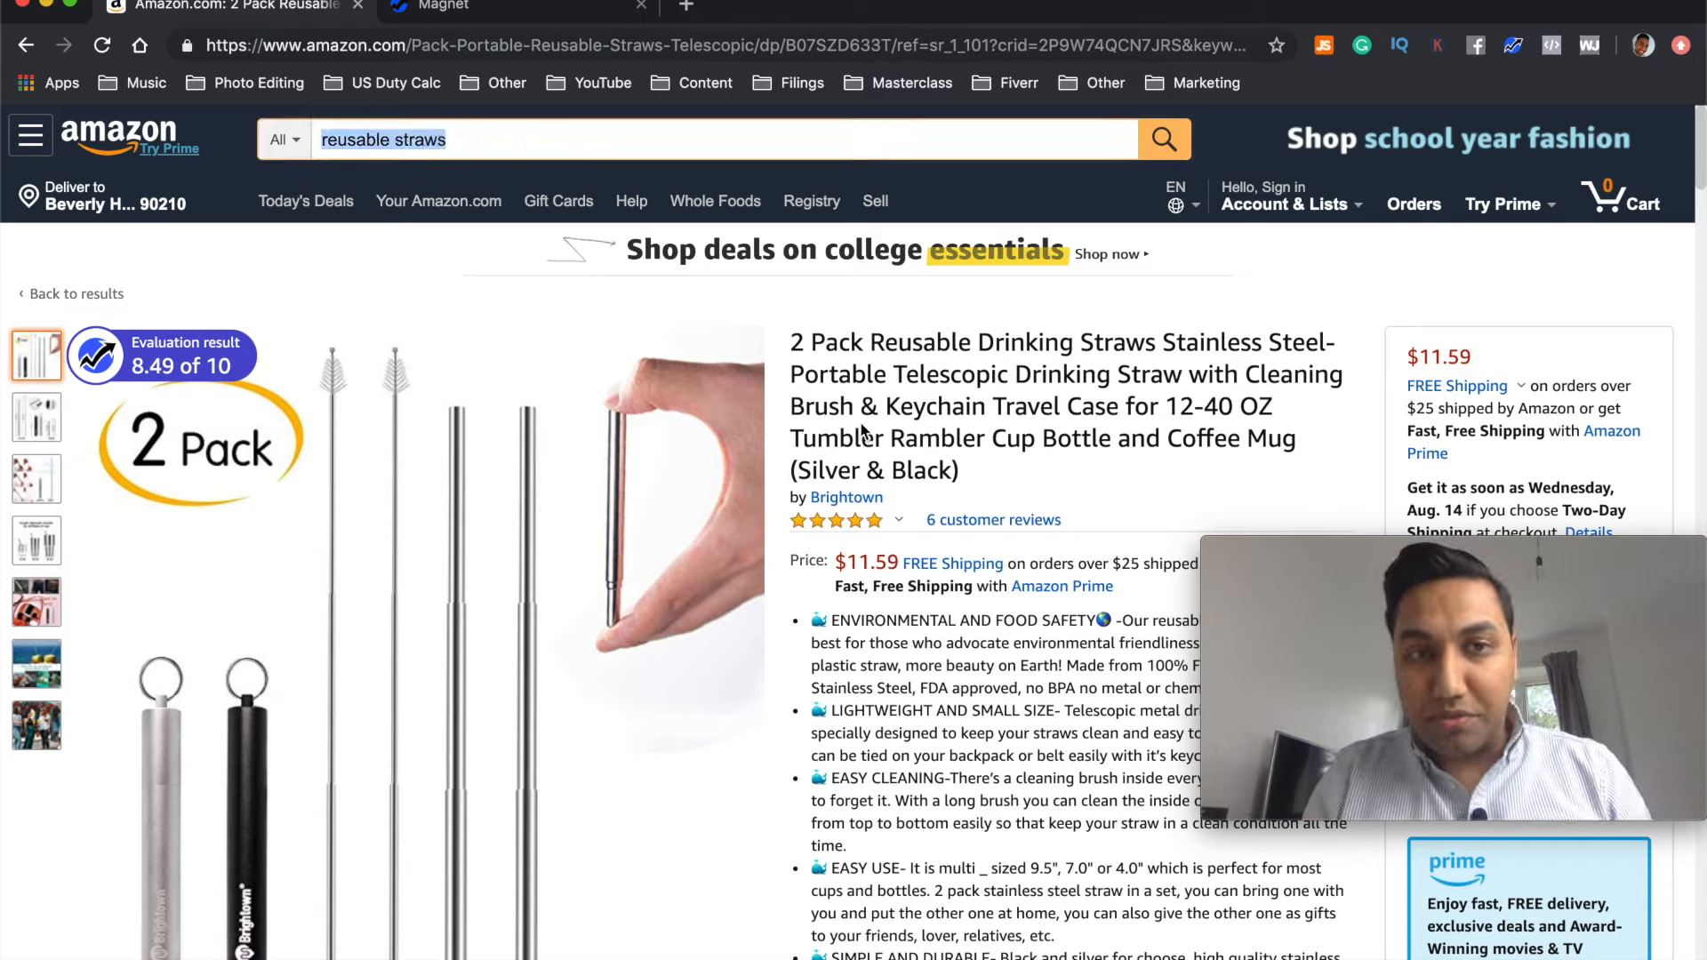
left_click(1007, 476)
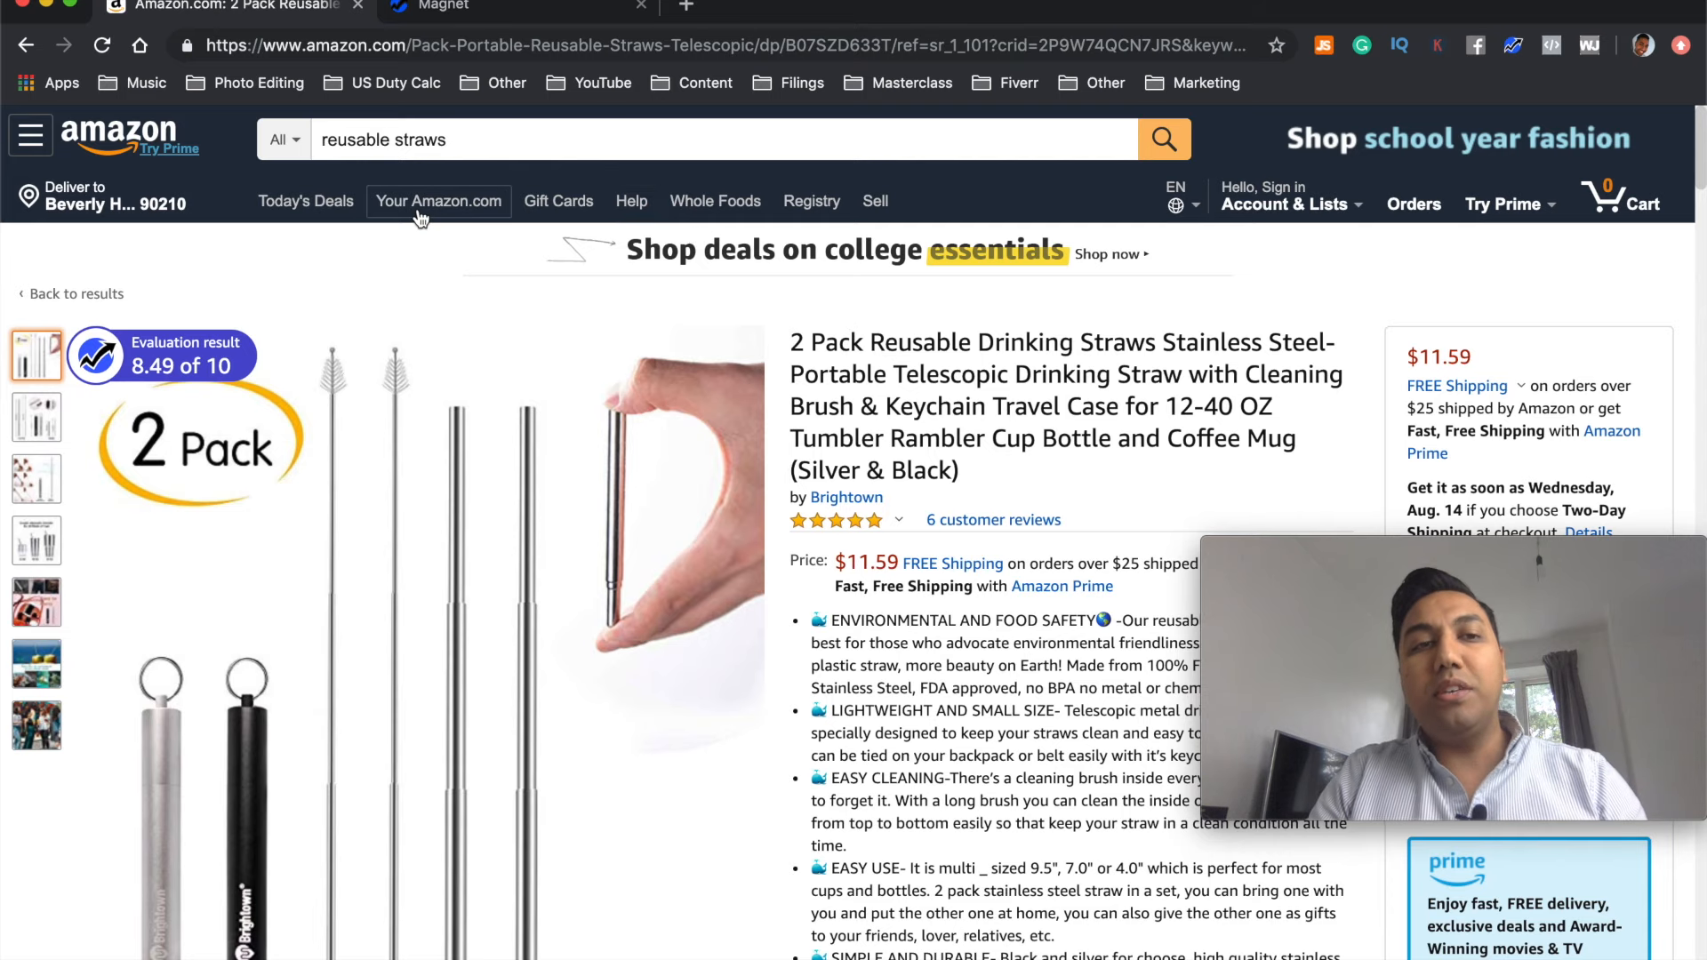
double_click(404, 139)
triple_click(404, 140)
key("super+c")
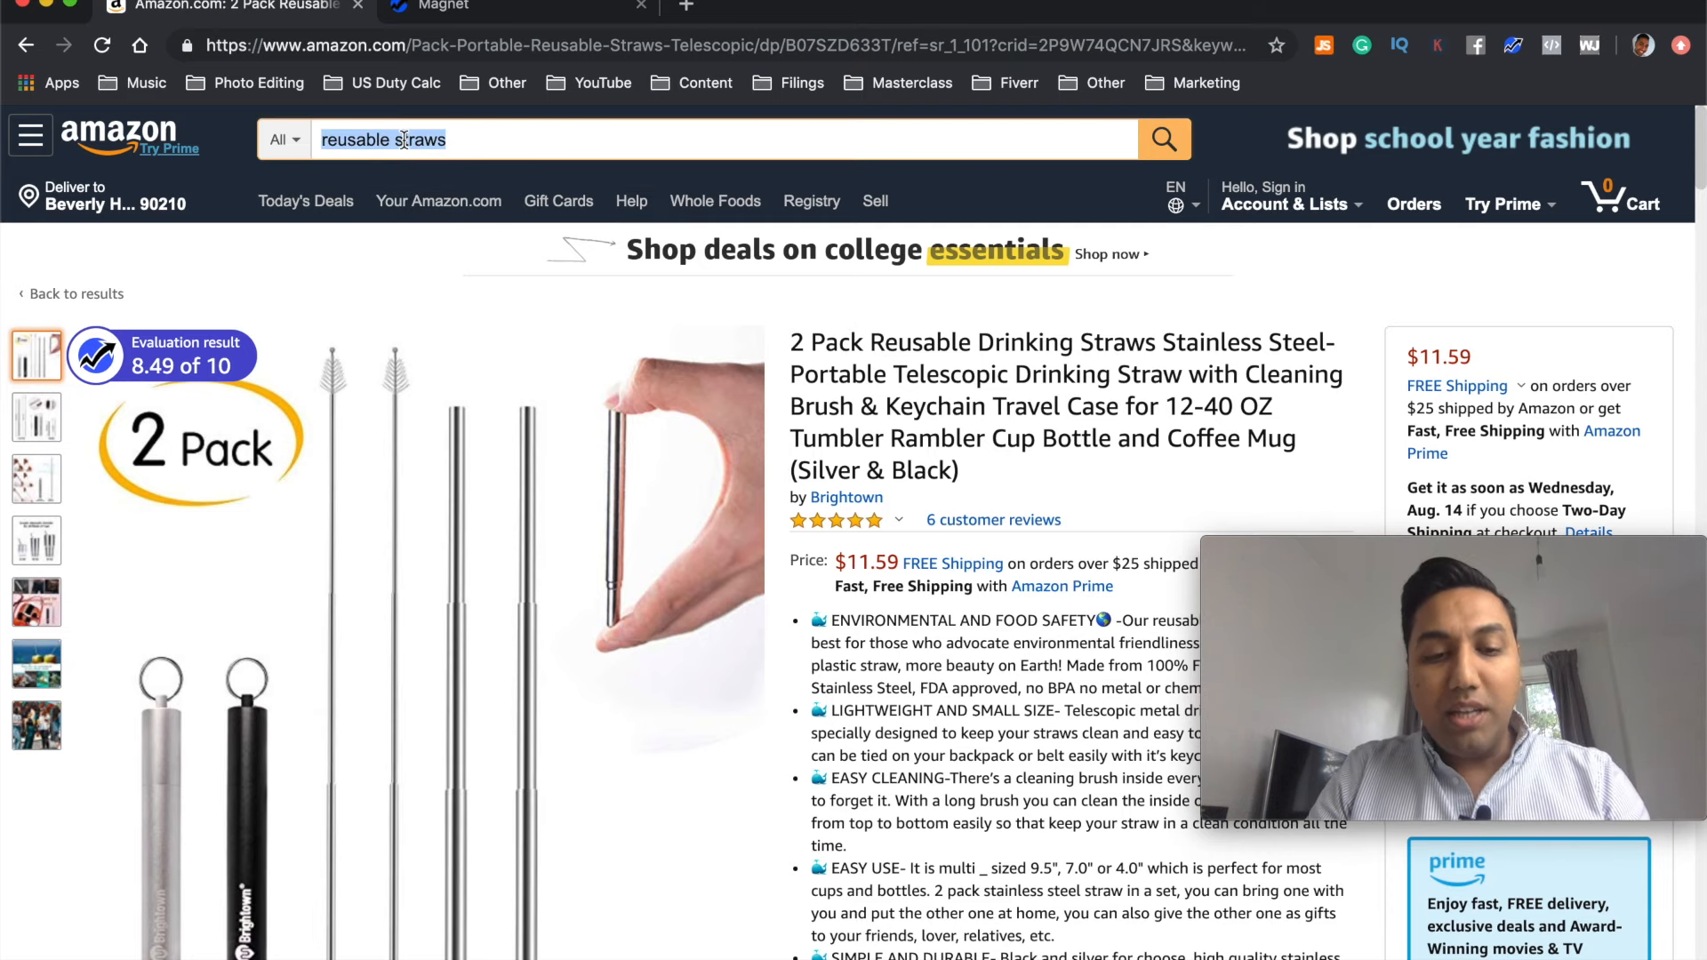
left_click(500, 11)
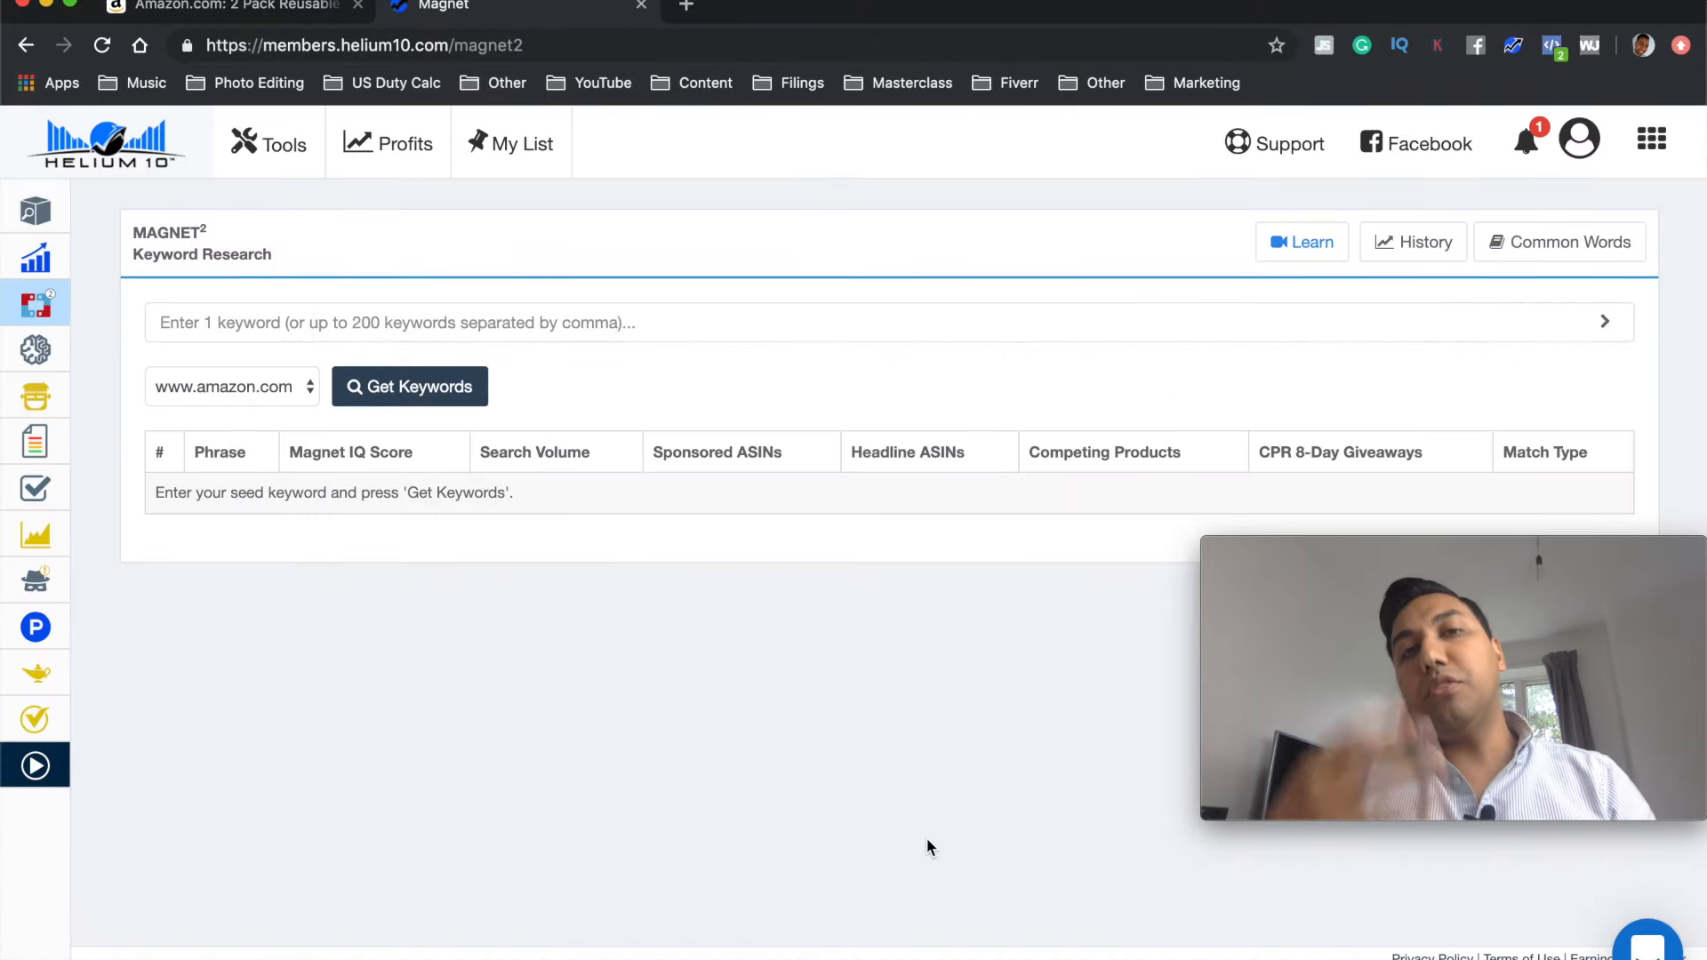
mouse_move(53, 210)
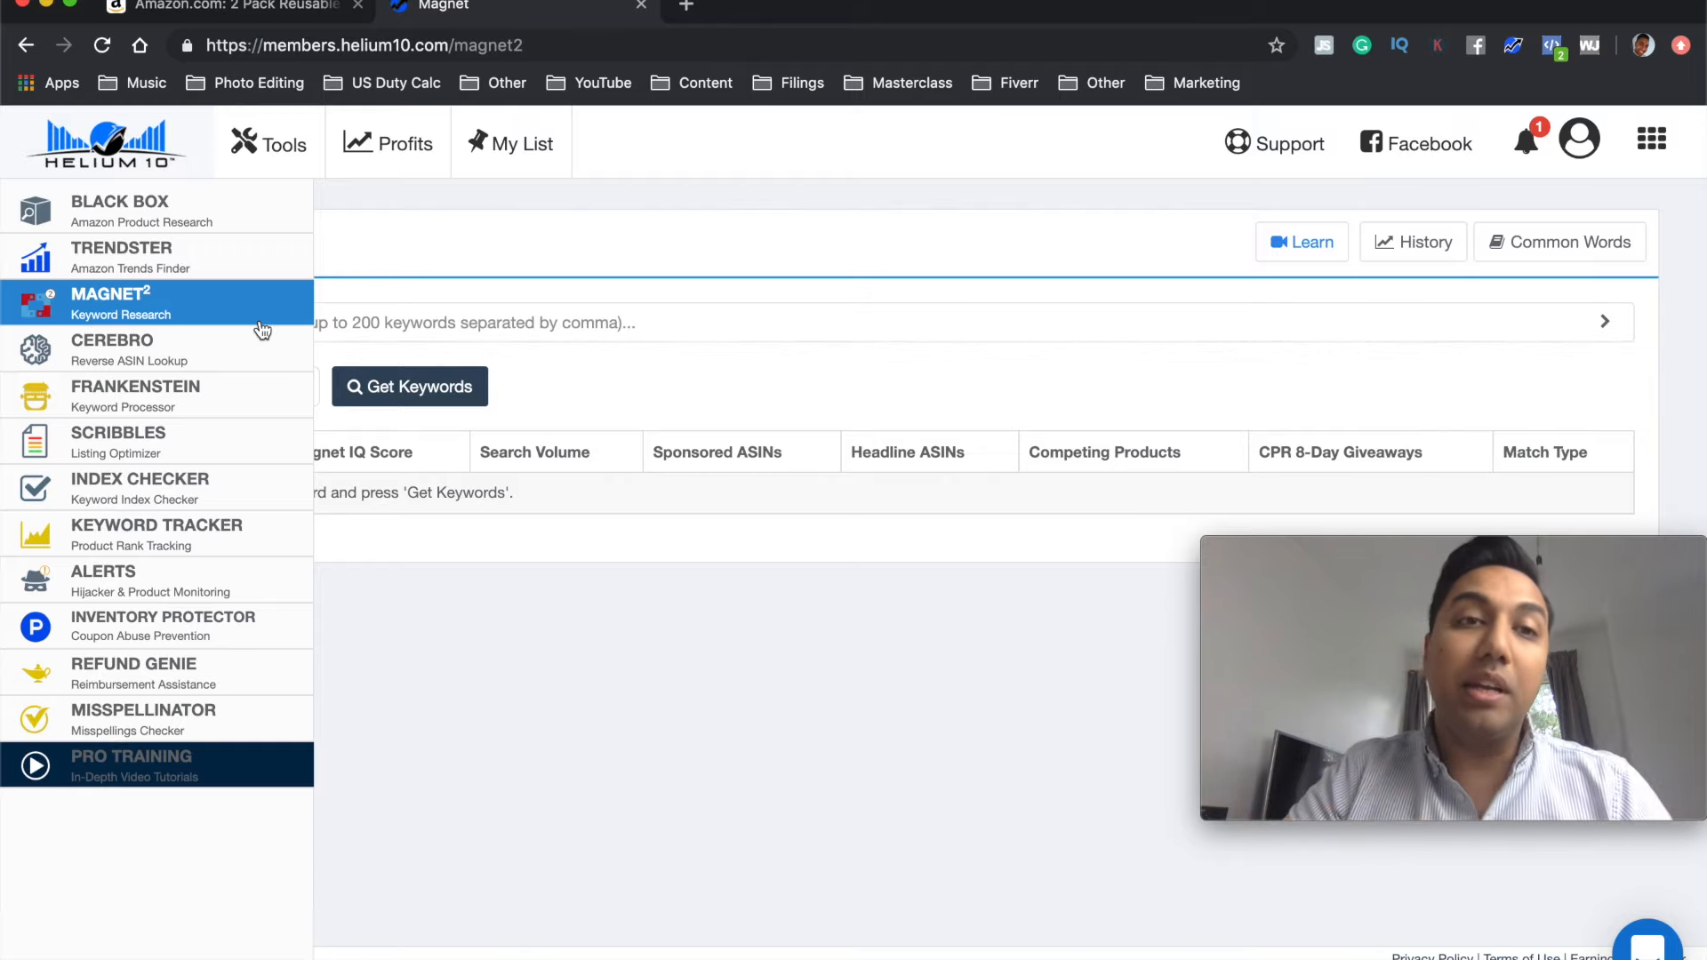
left_click(381, 325)
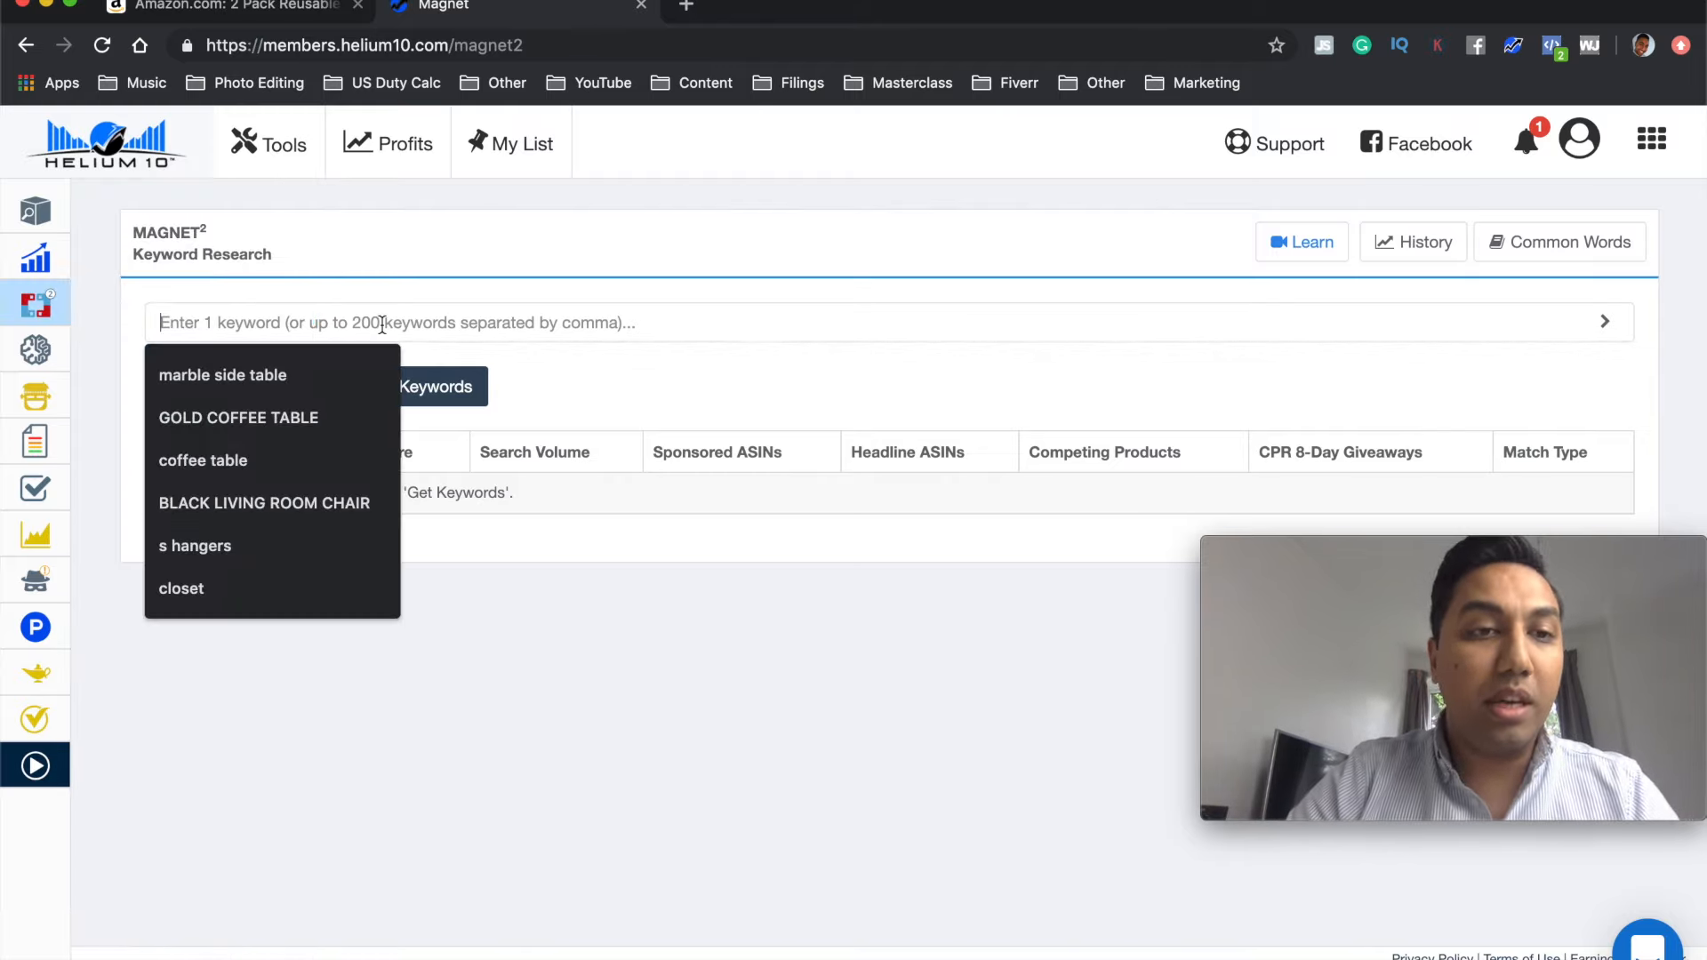
key("super+v")
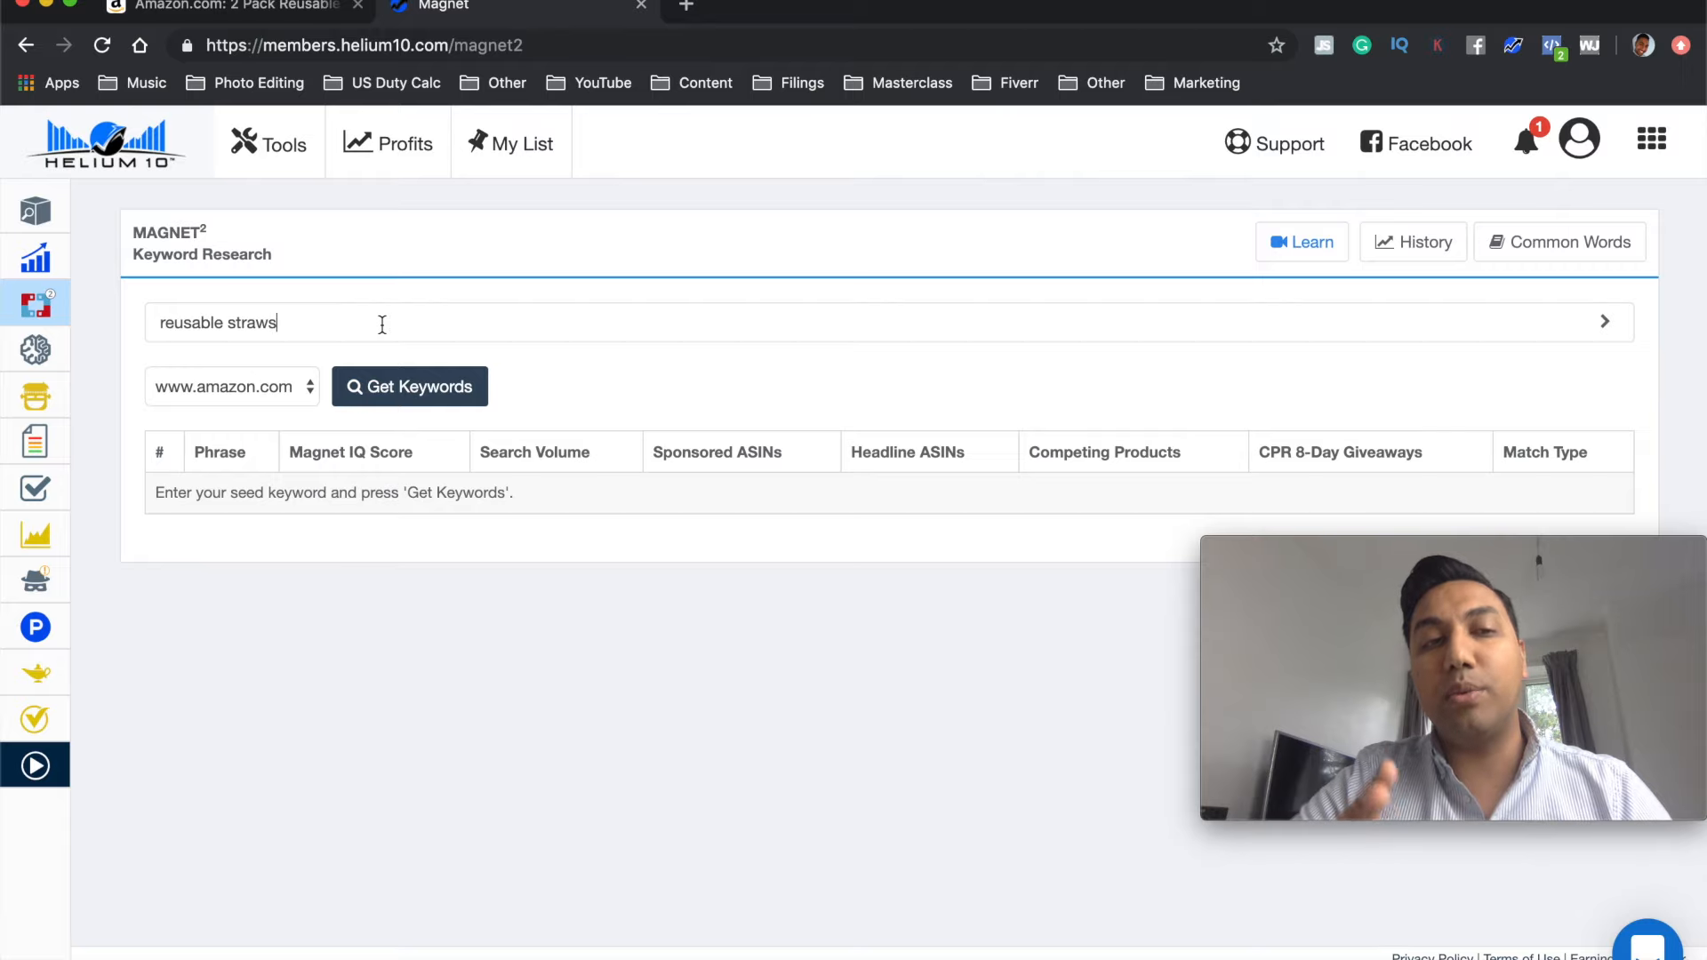
left_click(439, 392)
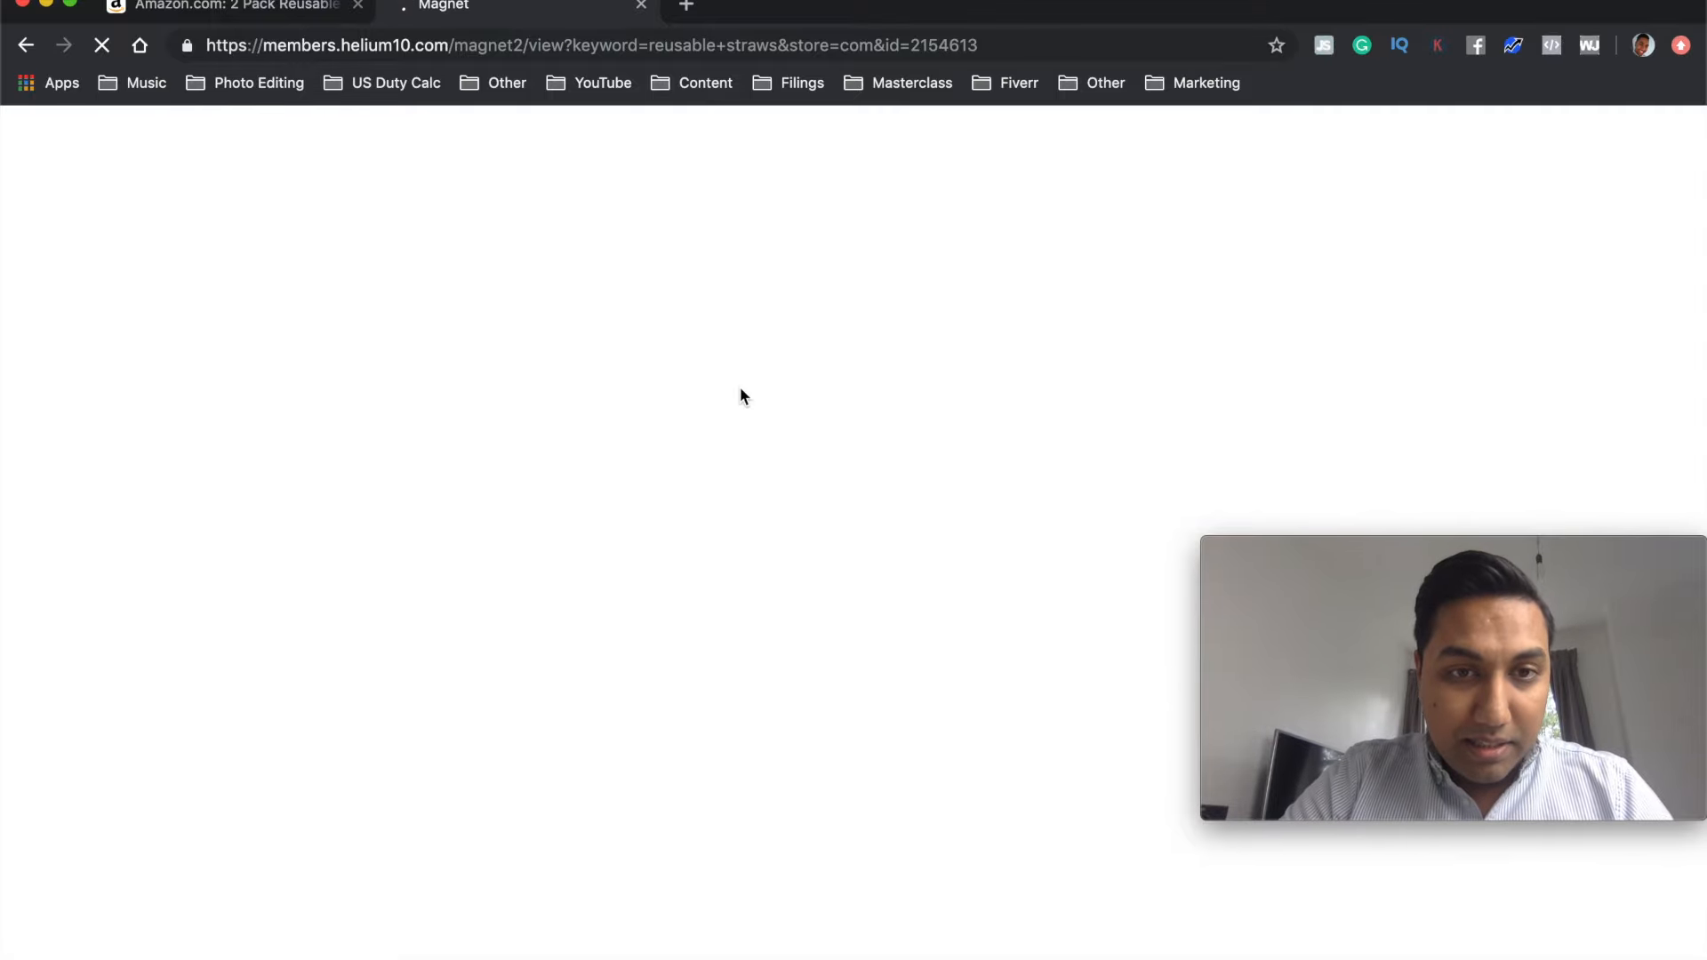
Step: Sort the Magnet keyword results by search volume, high to low, and review the summary and the keyword list
scroll(740, 396, "down", 3)
scroll(741, 391, "down", 8)
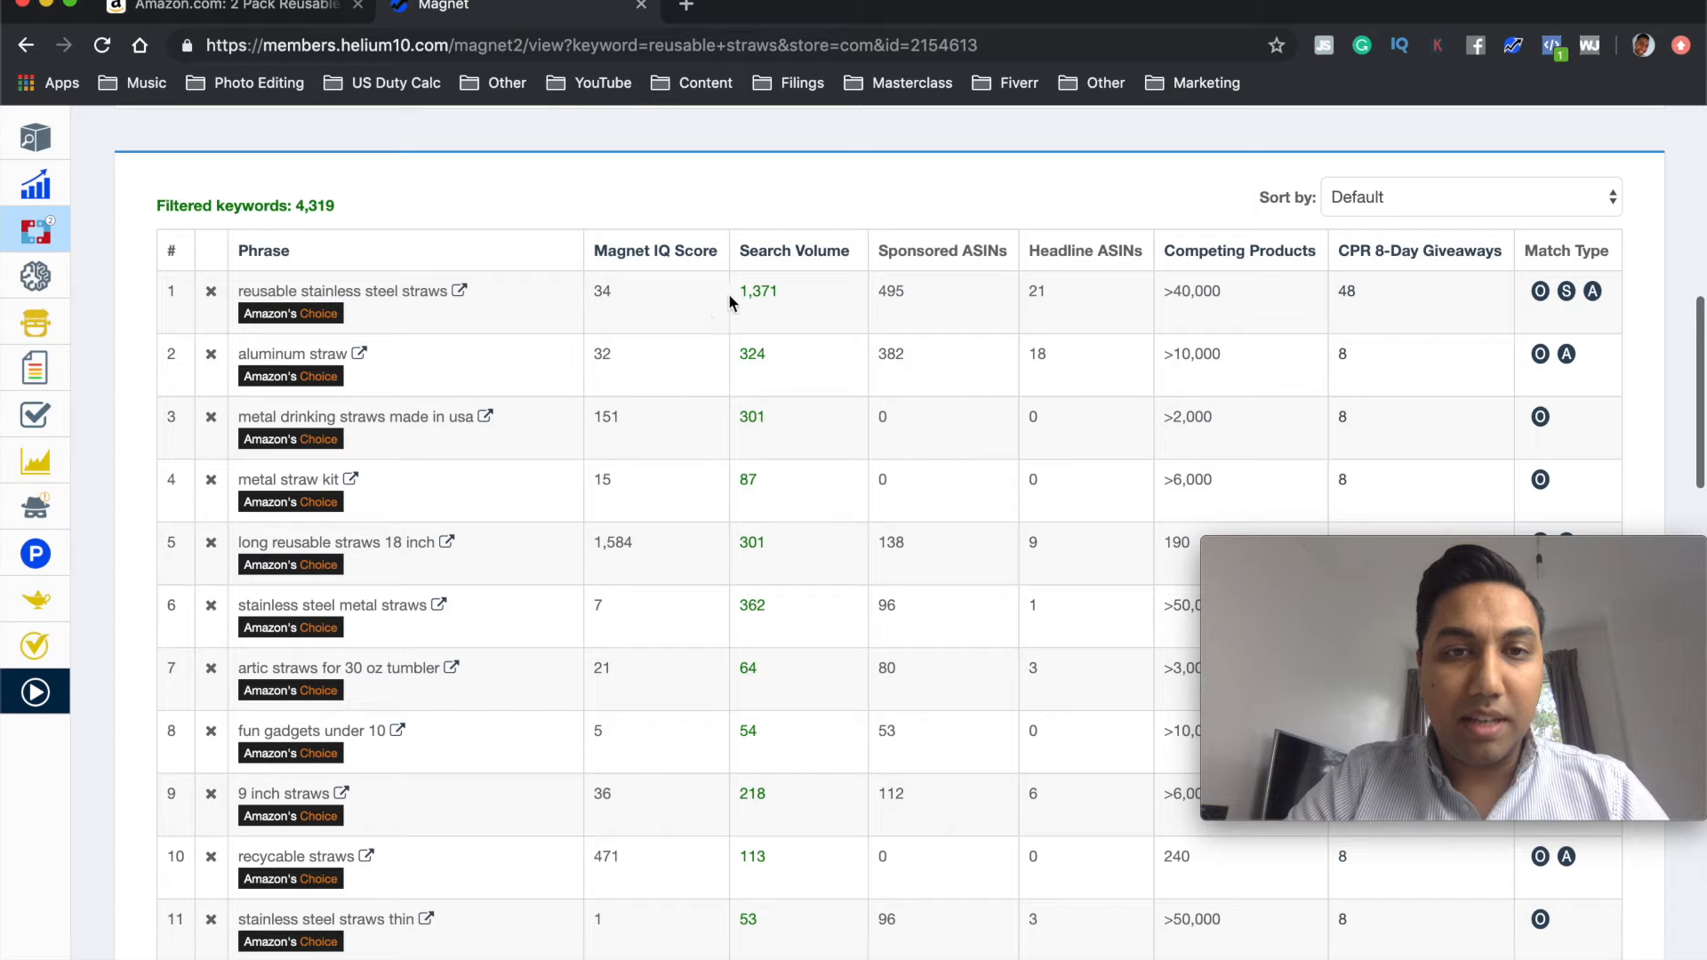
left_click(788, 260)
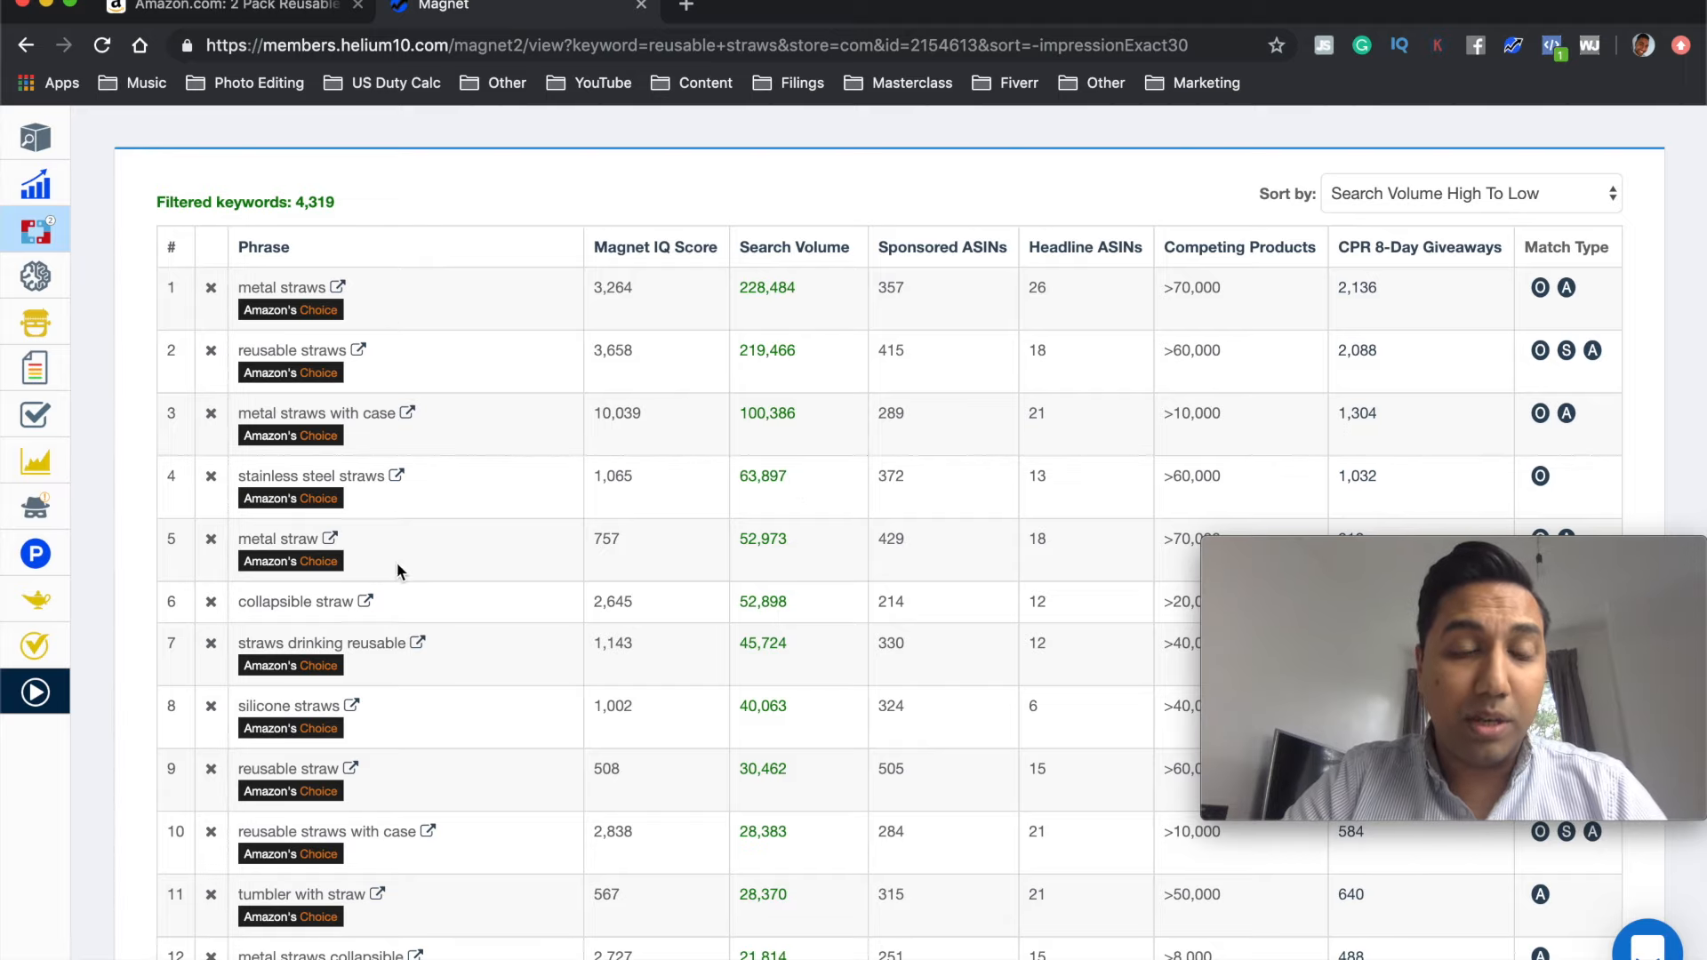
scroll(395, 588, "up", 8)
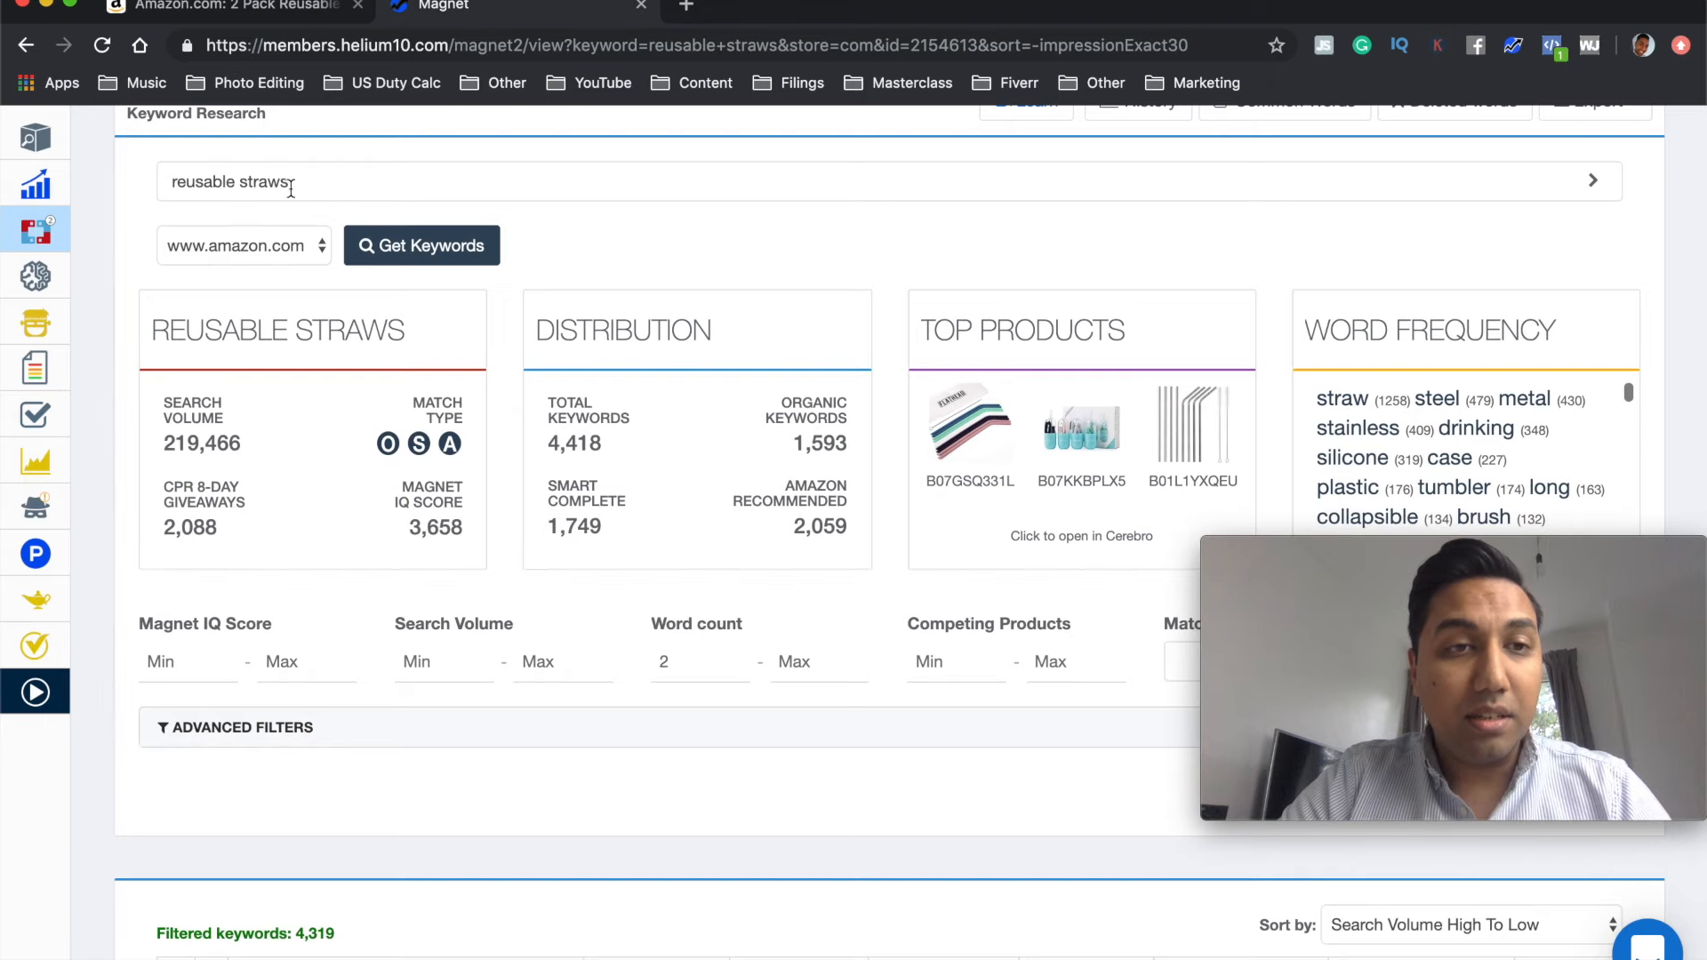
scroll(541, 573, "down", 7)
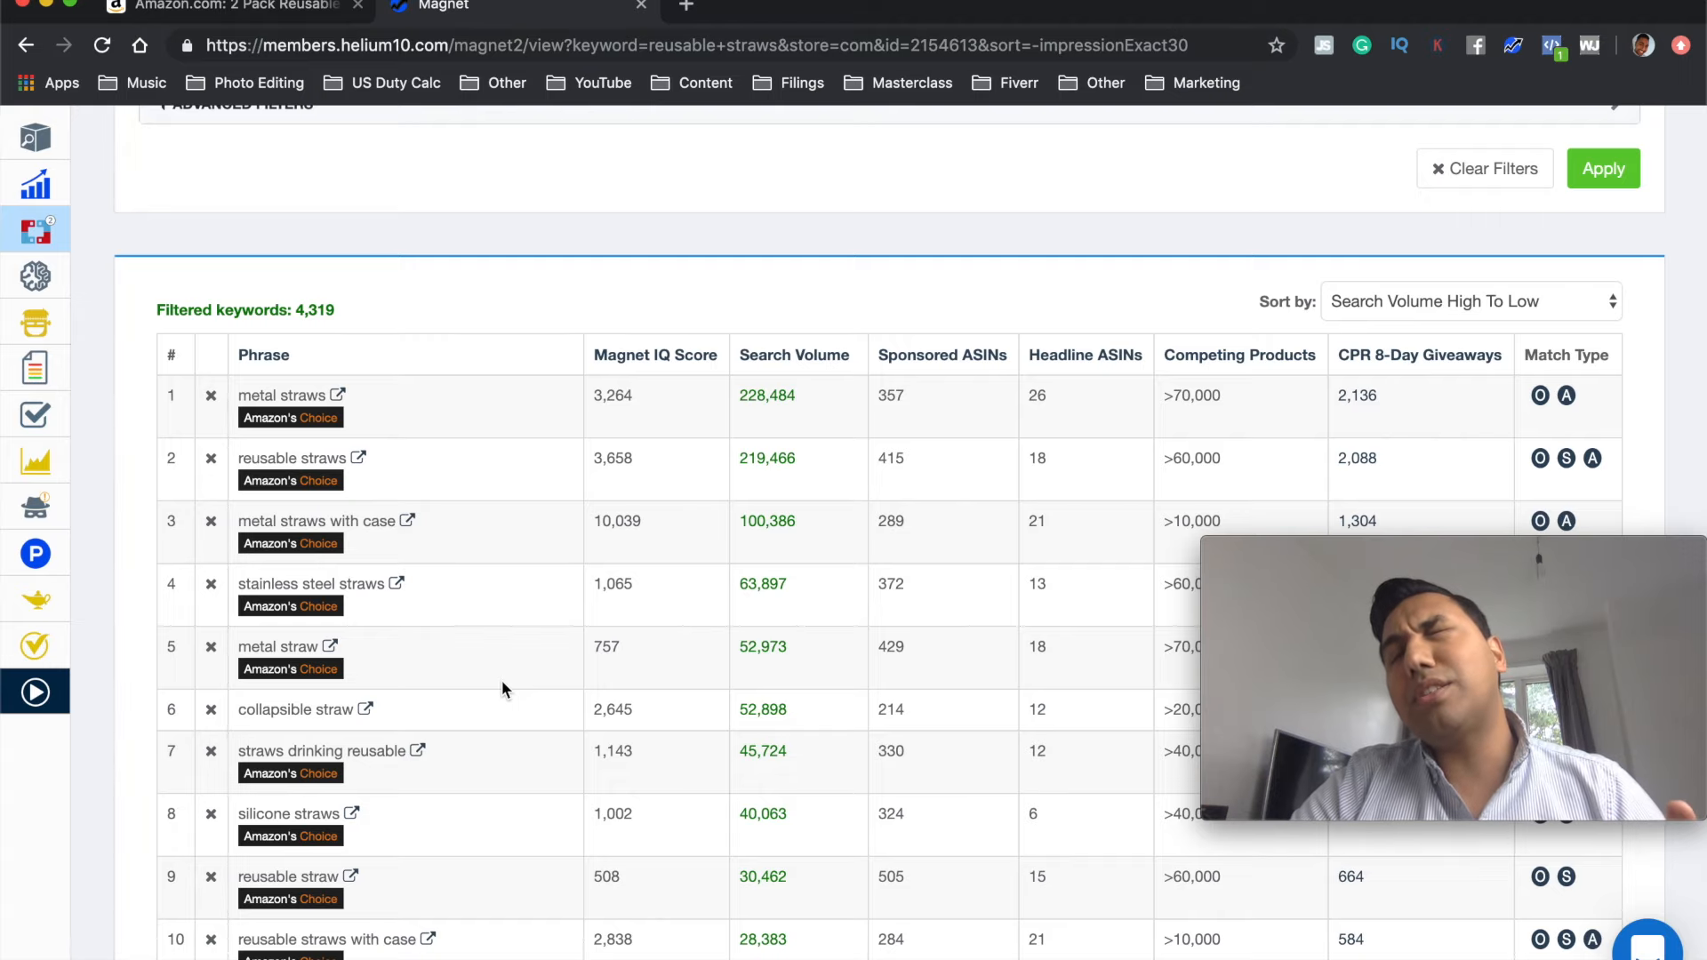
scroll(501, 680, "up", 3)
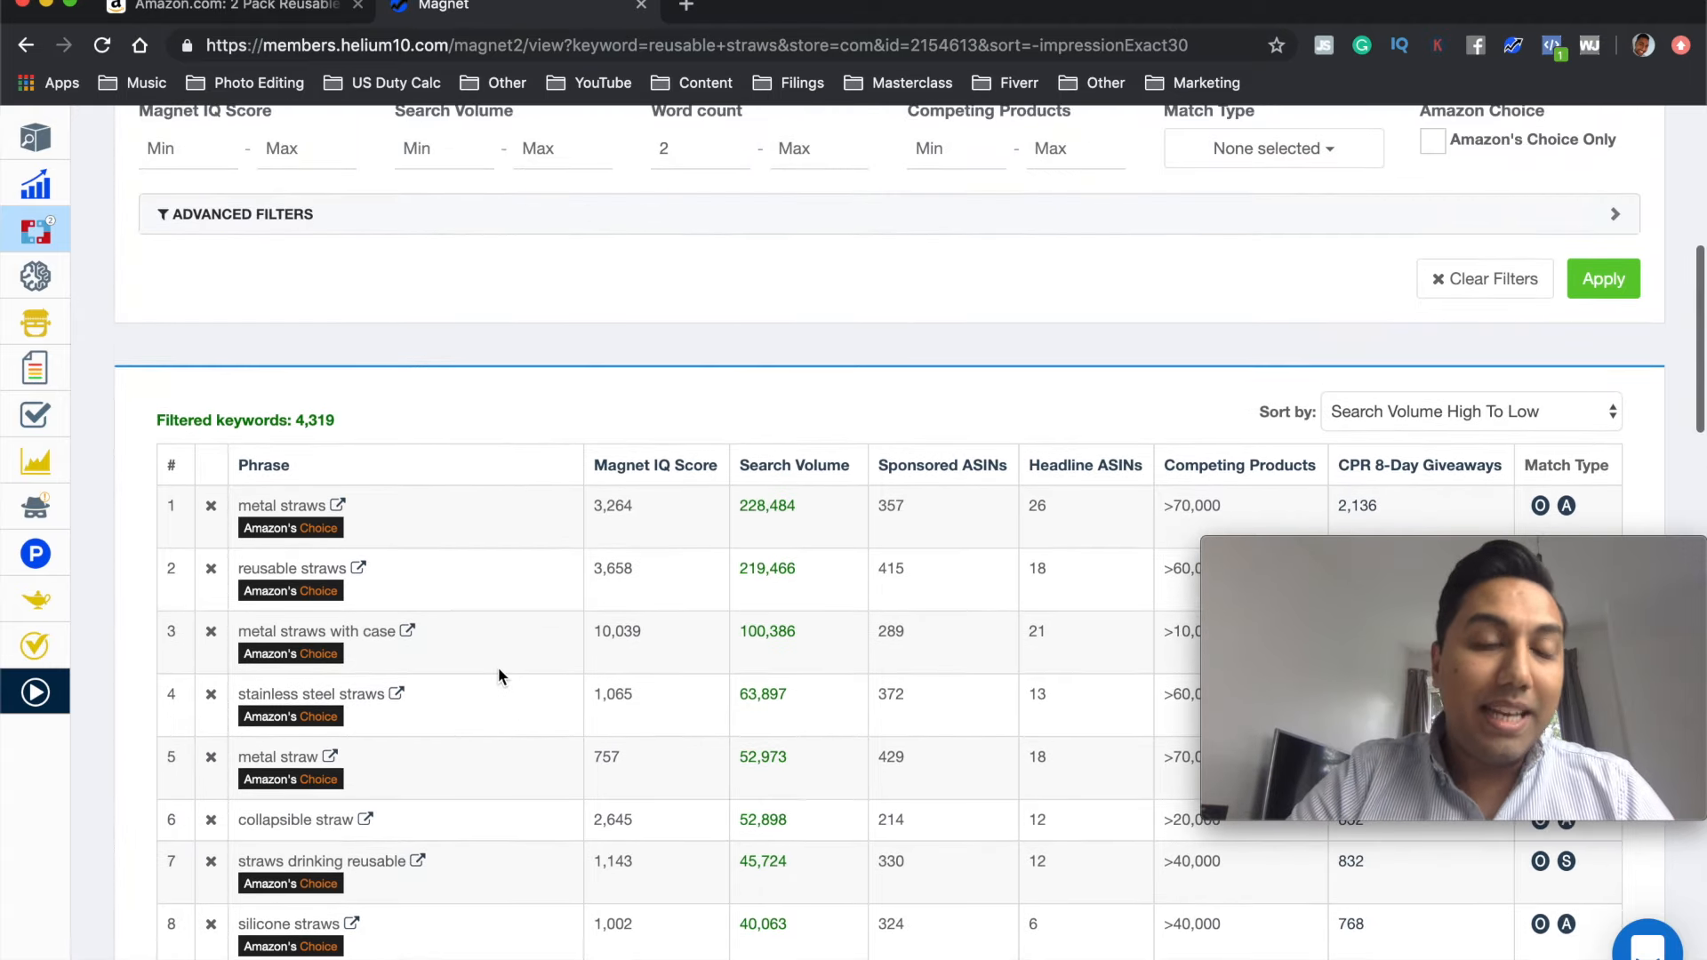
Step: Open the Cerebro reverse ASIN lookup tool in Helium 10
scroll(498, 667, "up", 10)
mouse_move(36, 282)
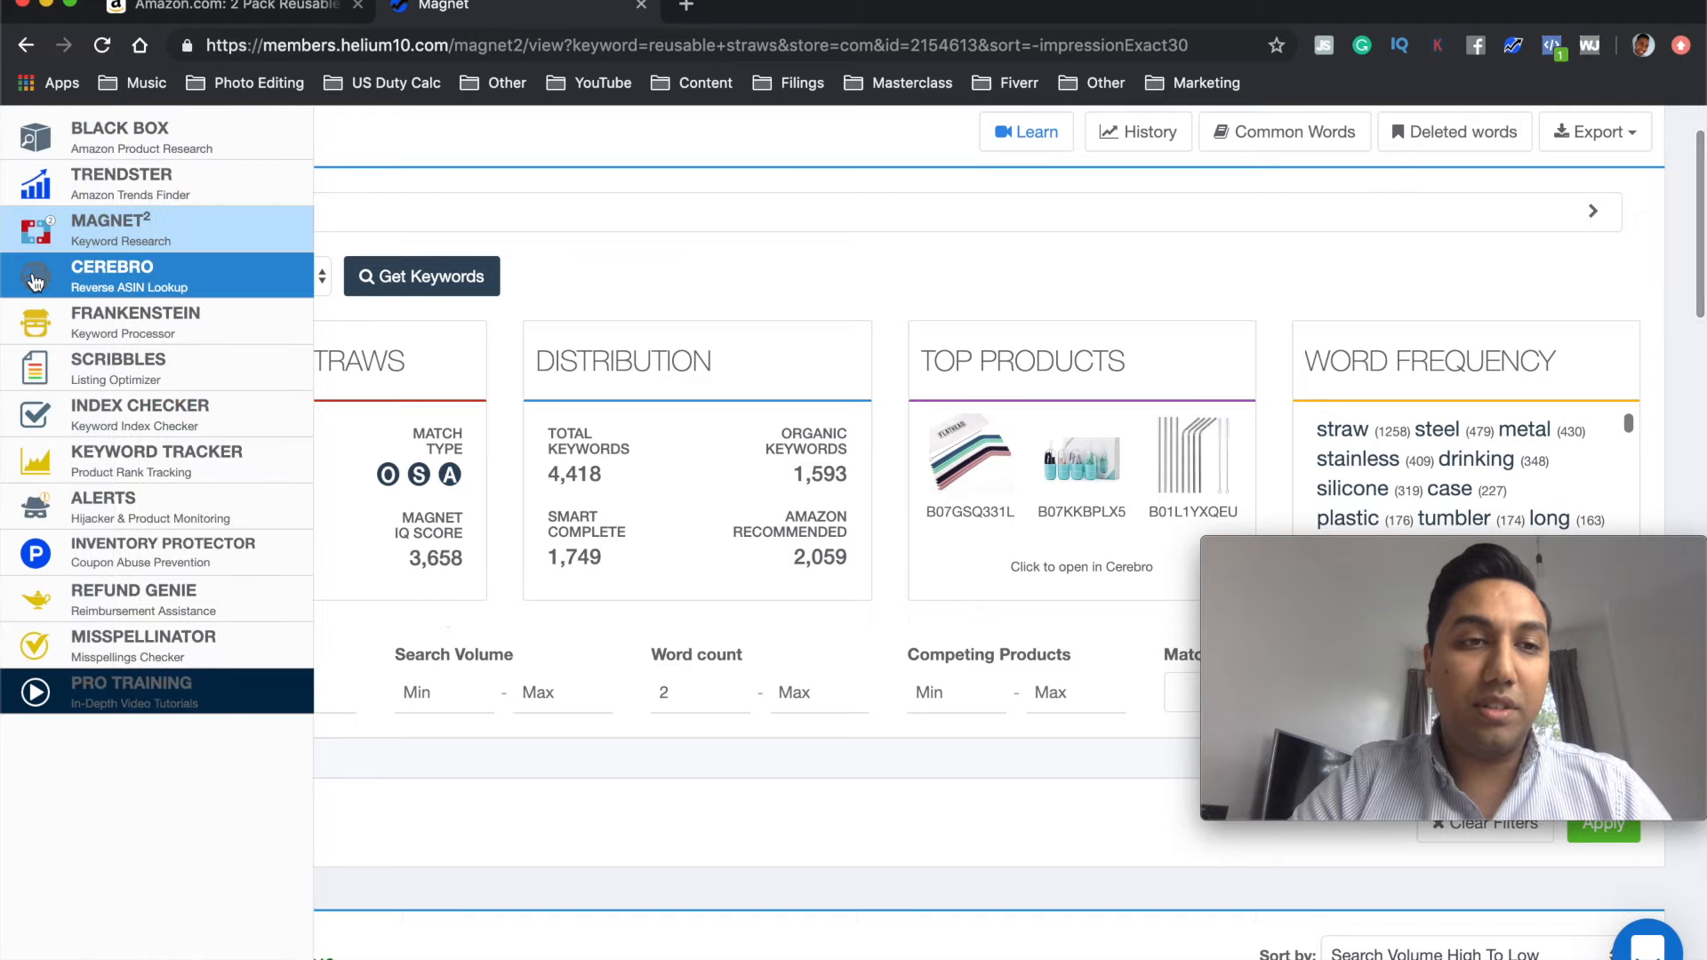
left_click(115, 288)
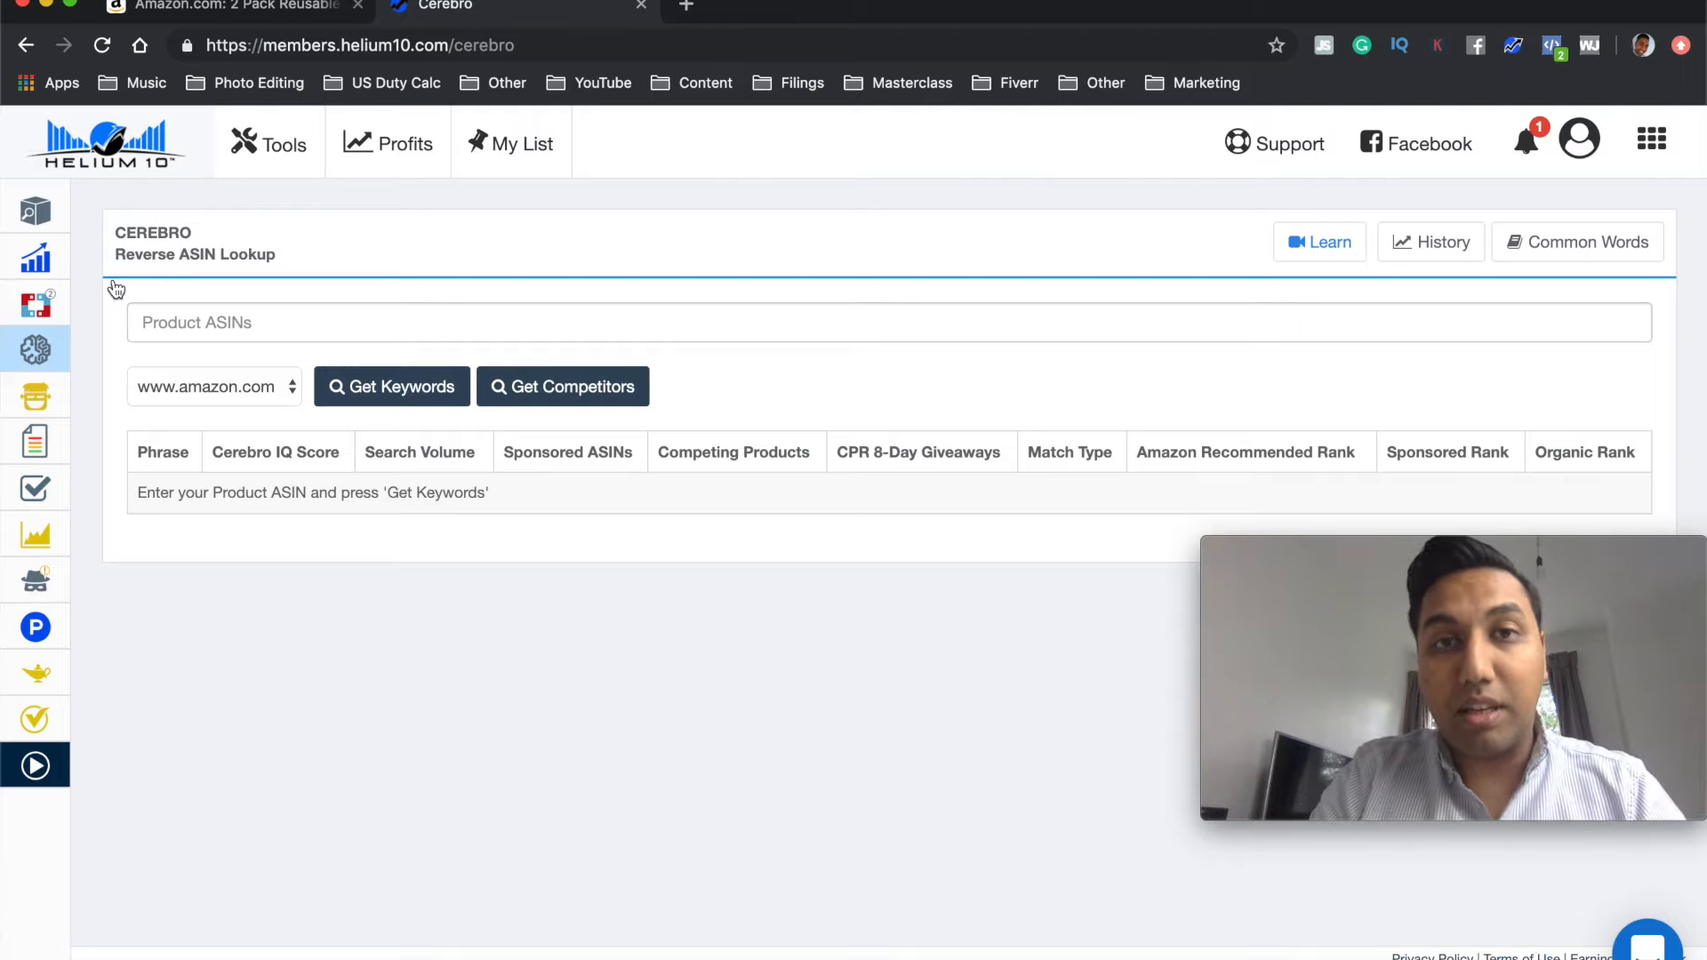
Step: Open amazon.com in a new browser tab
left_click(253, 8)
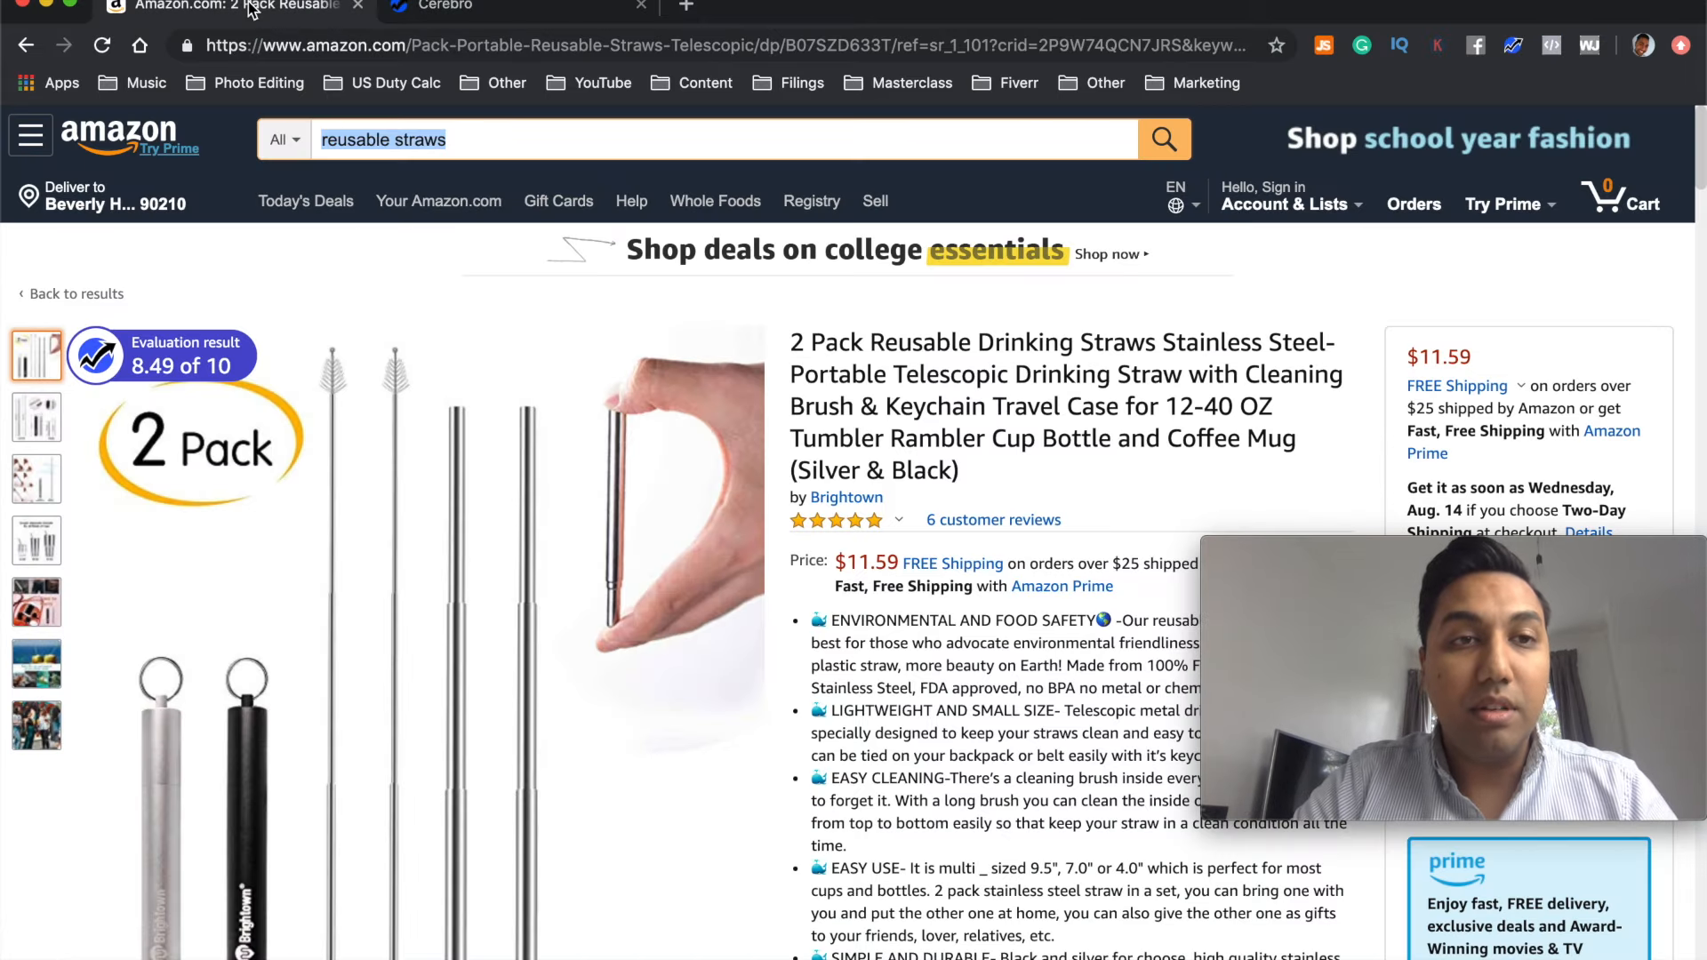
left_click(689, 7)
type("amaon")
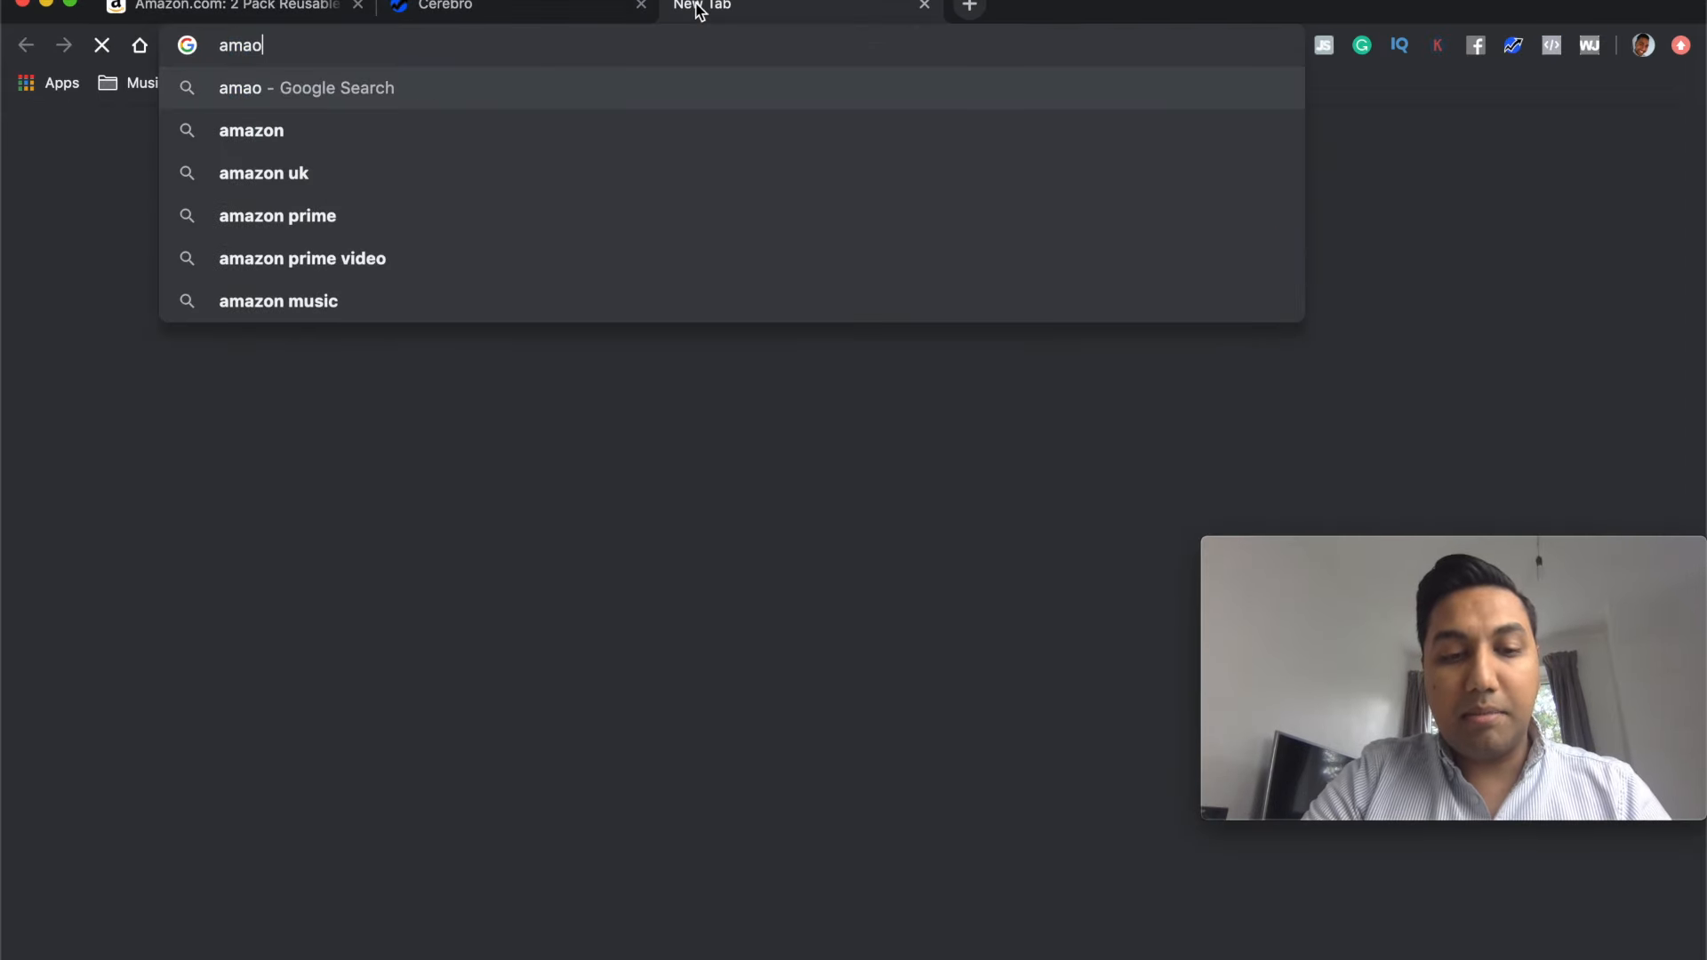
key("BackSpace")
key("BackSpace")
type("zon.com")
key("Return")
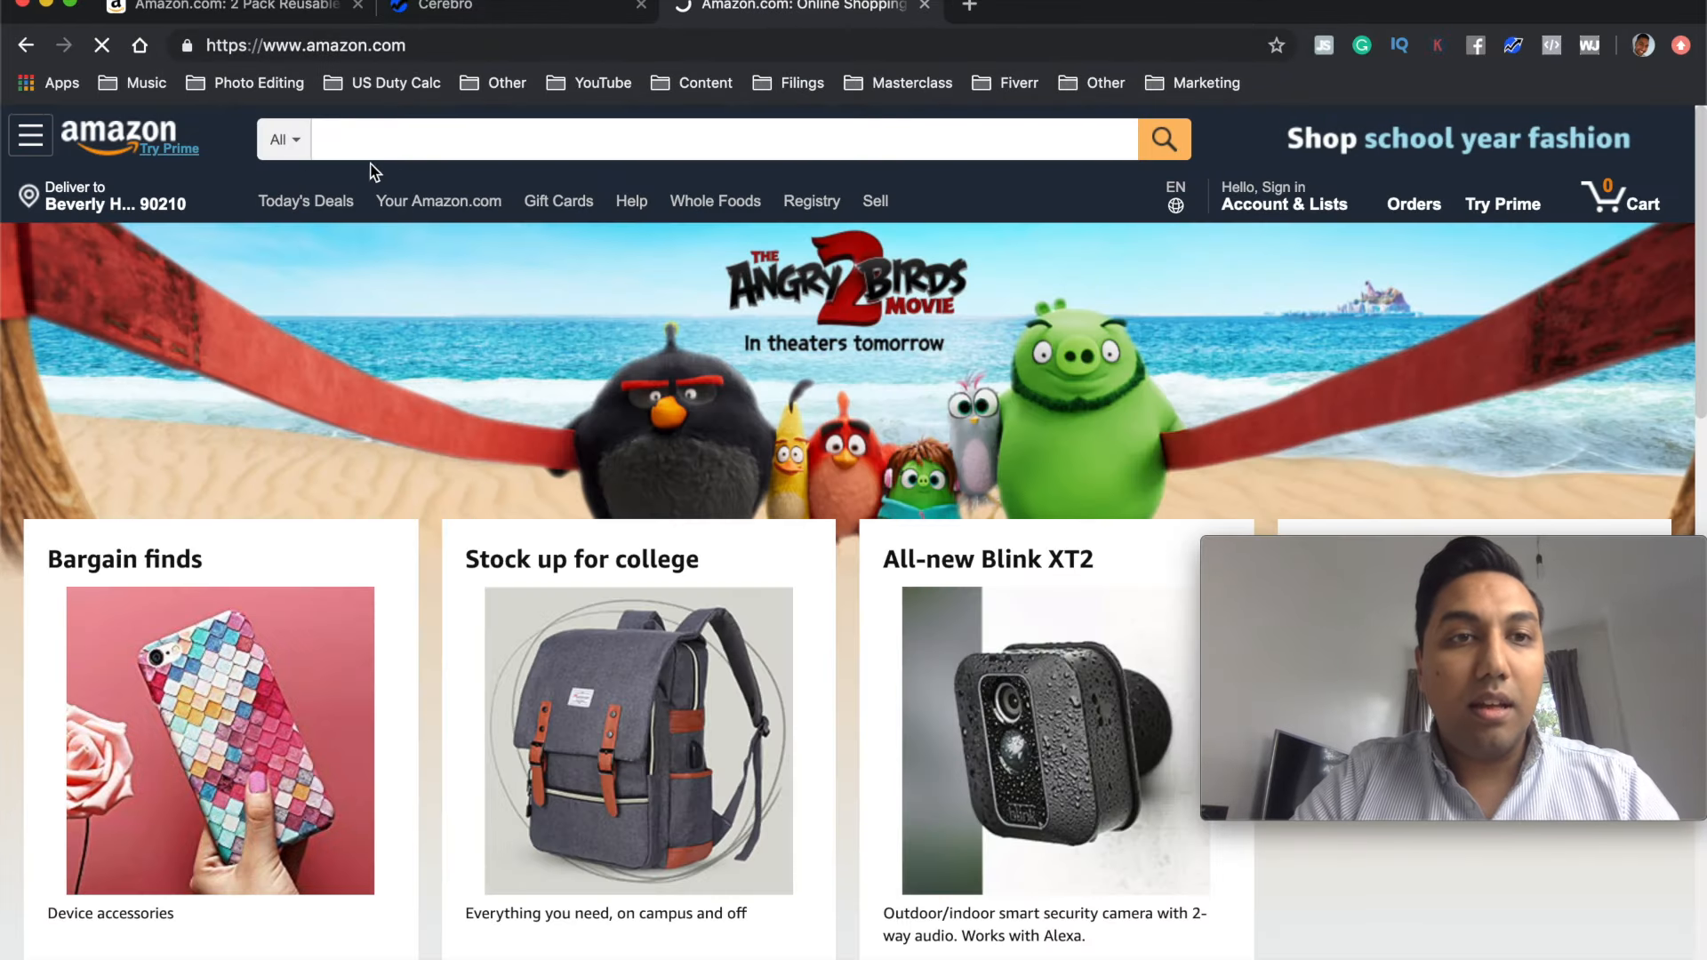
Step: Search Amazon for "reusable straws" using the suggested phrase
left_click(354, 136)
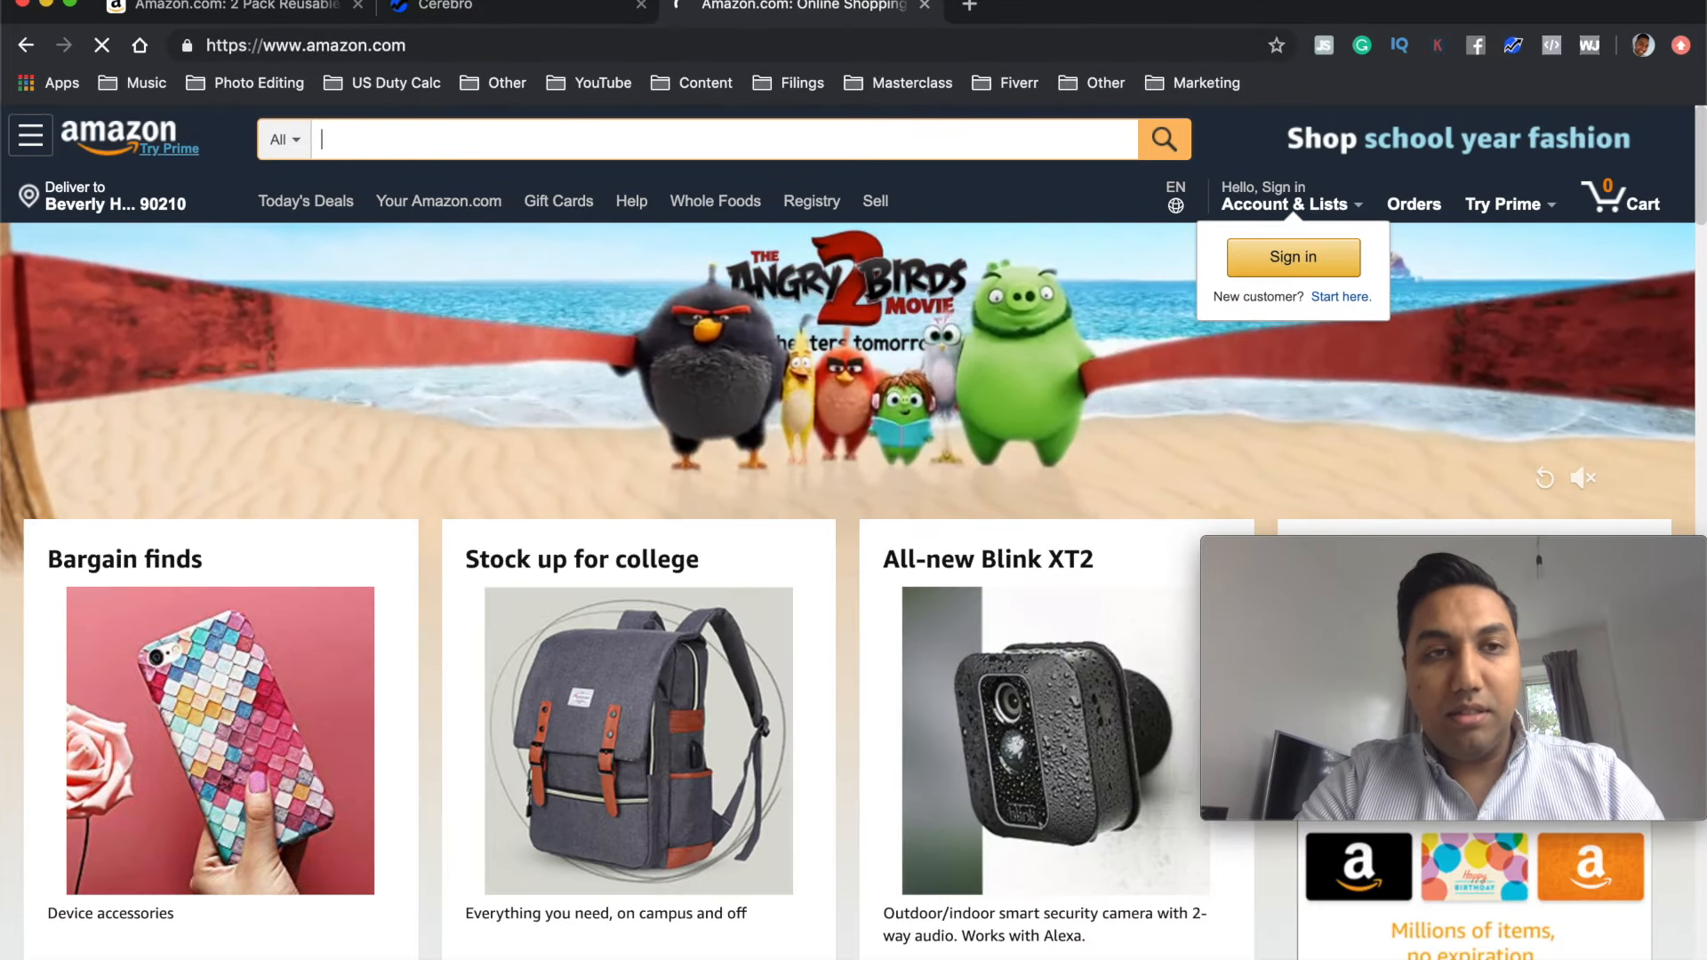
type("res")
key("BackSpace")
type("usable")
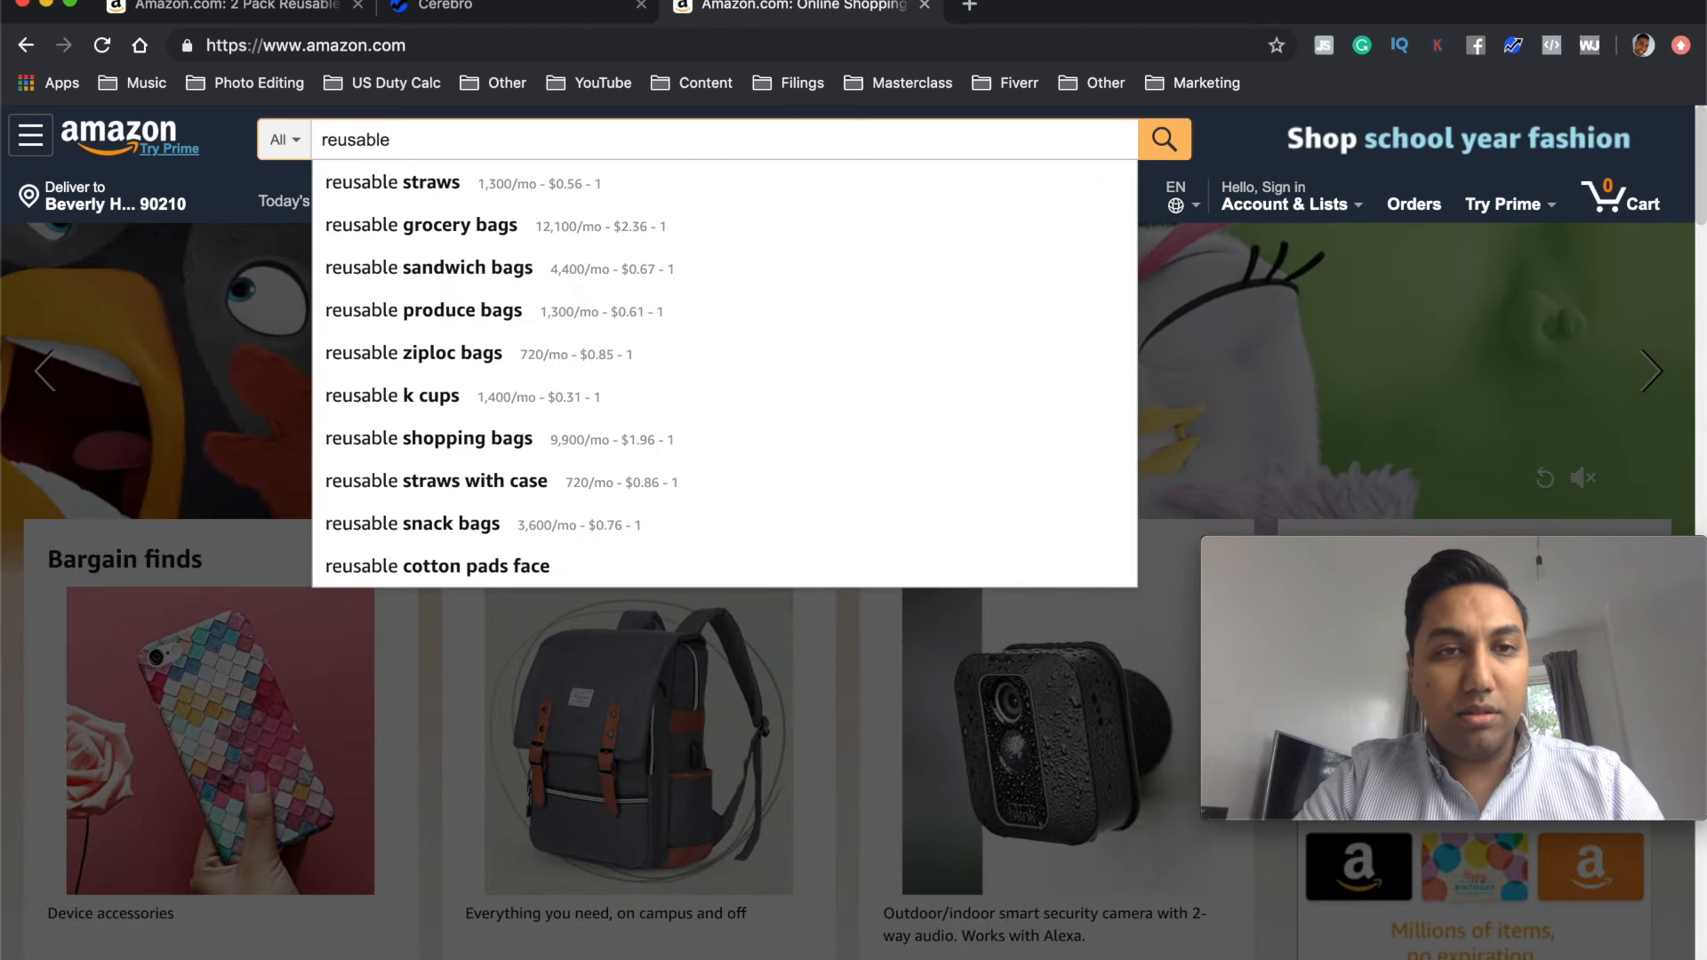
key("Down")
key("Return")
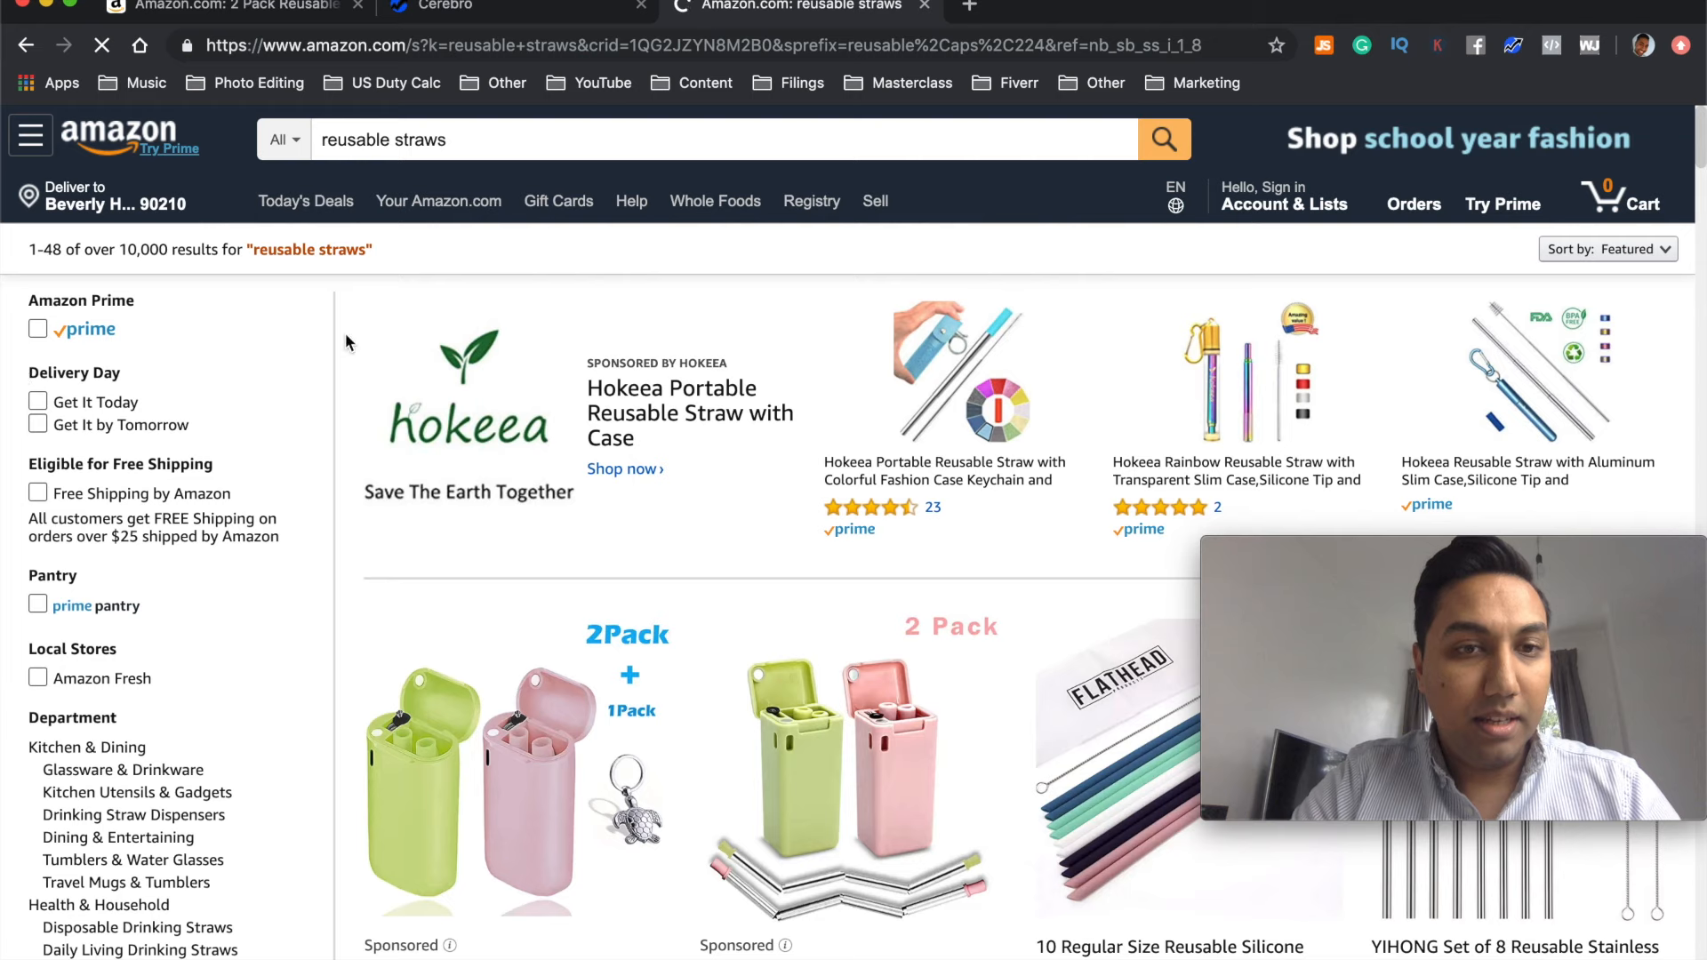
Step: Examine the reusable straws search results, comparing competing products' sales ranks, review counts, and ASINs
scroll(640, 370, "down", 6)
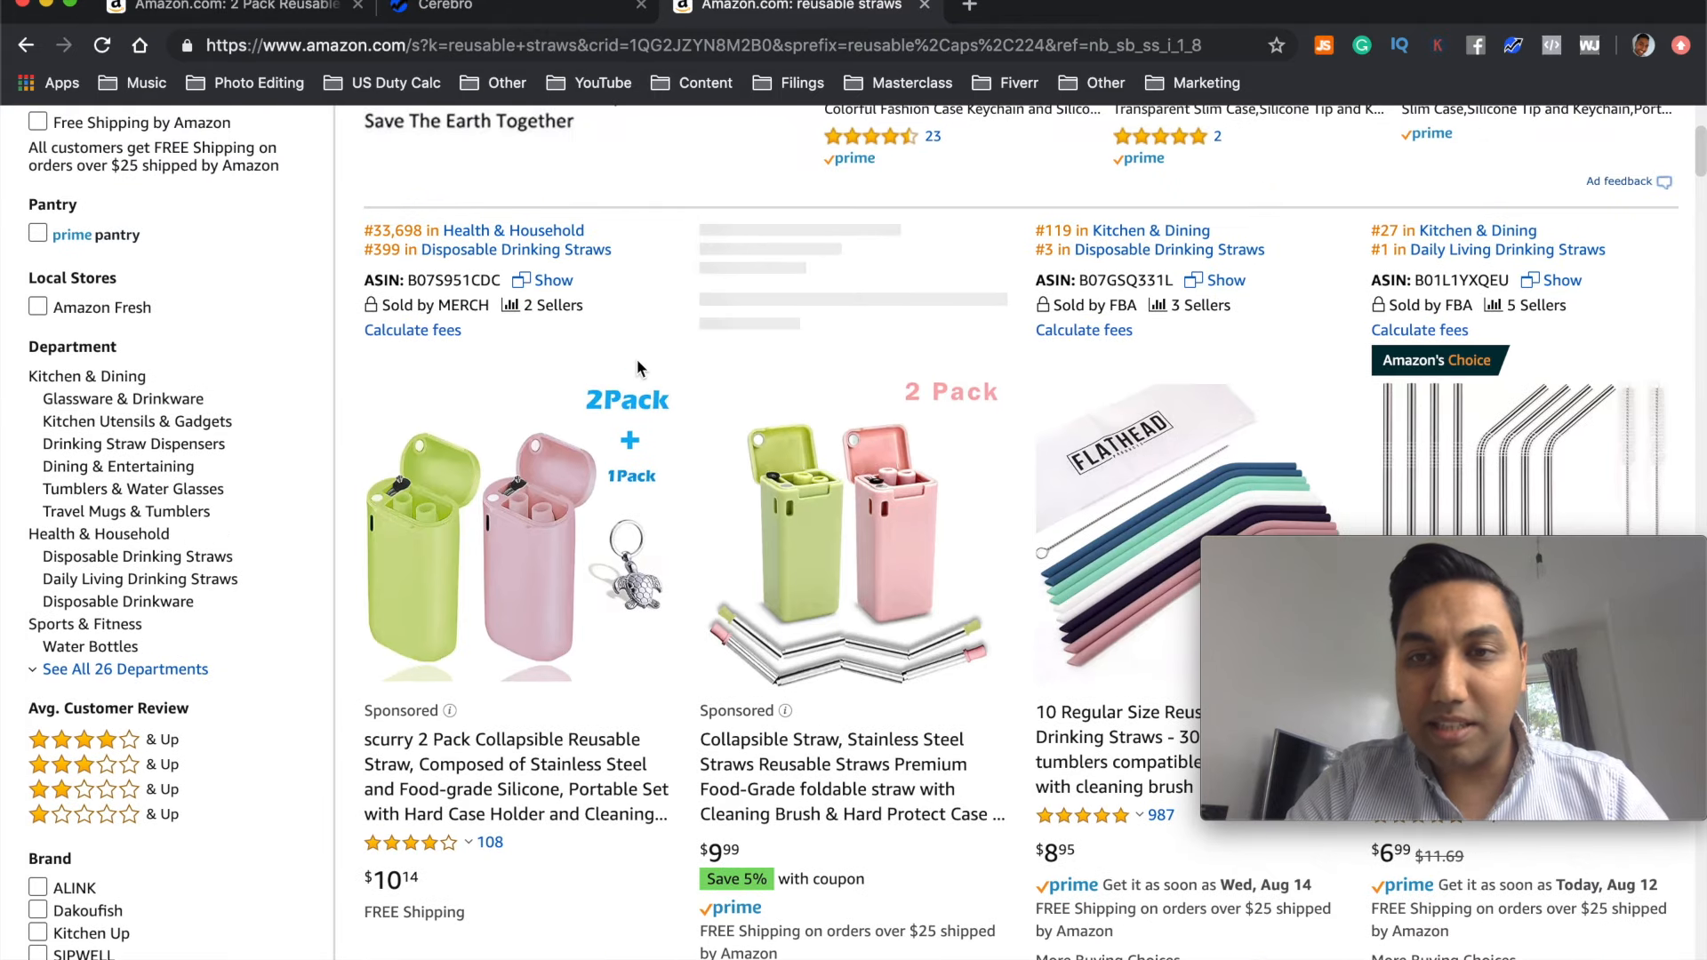
scroll(637, 359, "down", 2)
left_click_drag(1284, 640, 1295, 712)
scroll(889, 534, "down", 4)
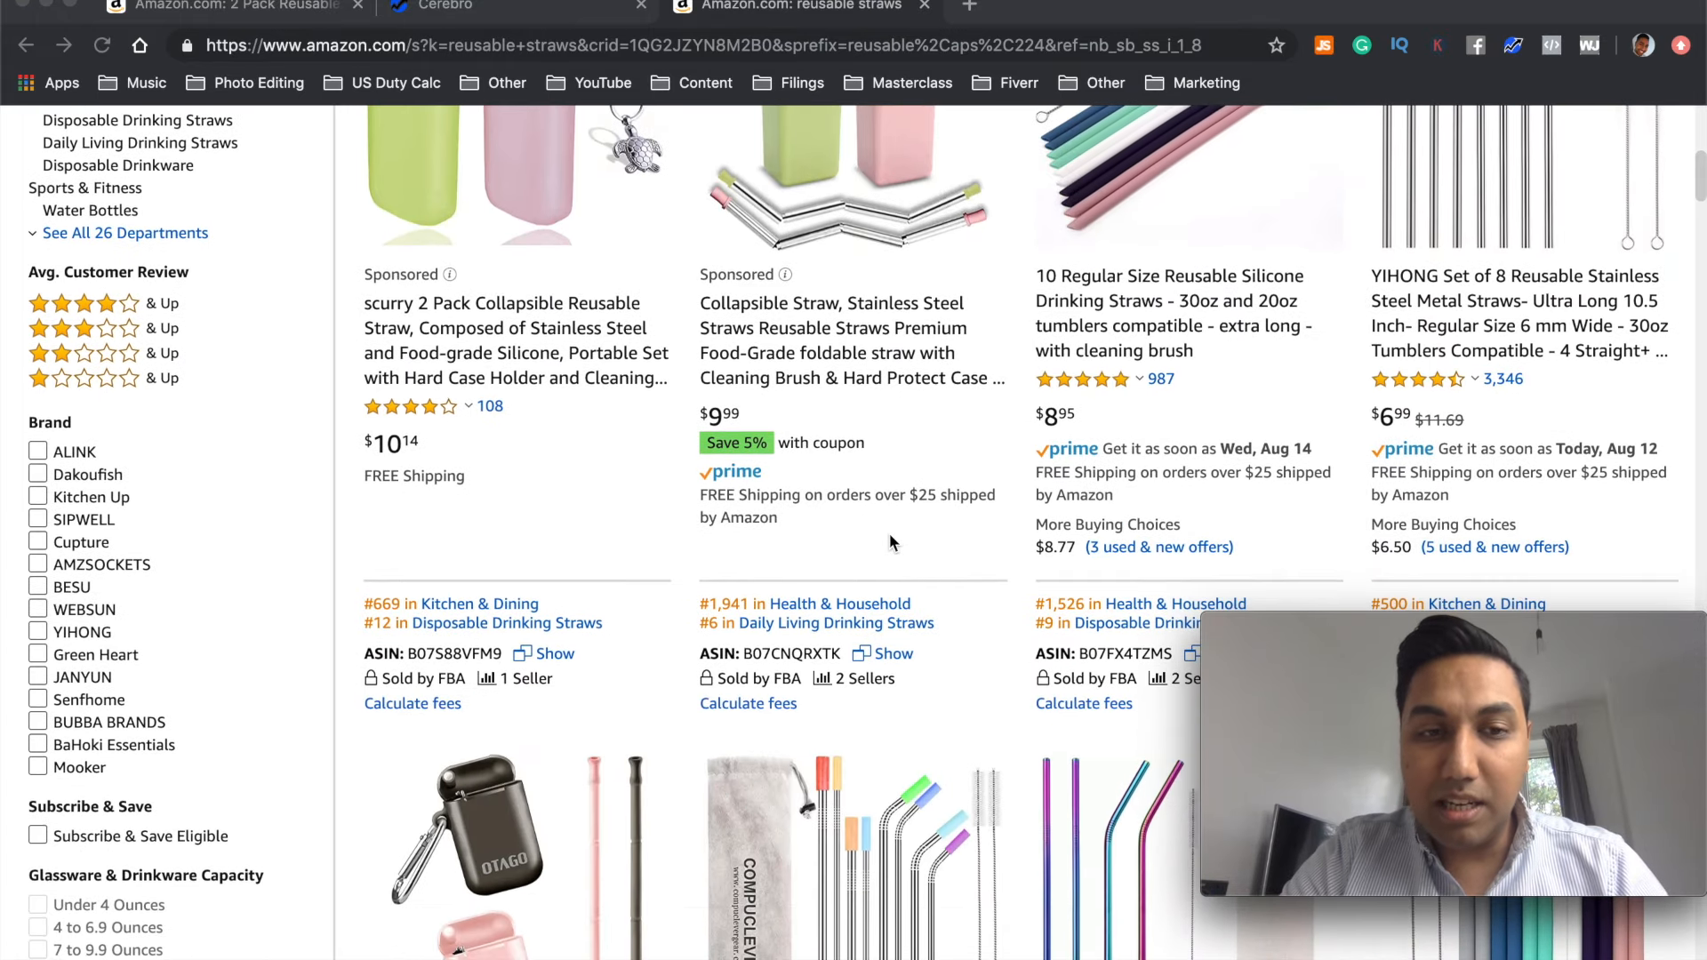
scroll(889, 534, "up", 6)
scroll(890, 539, "down", 4)
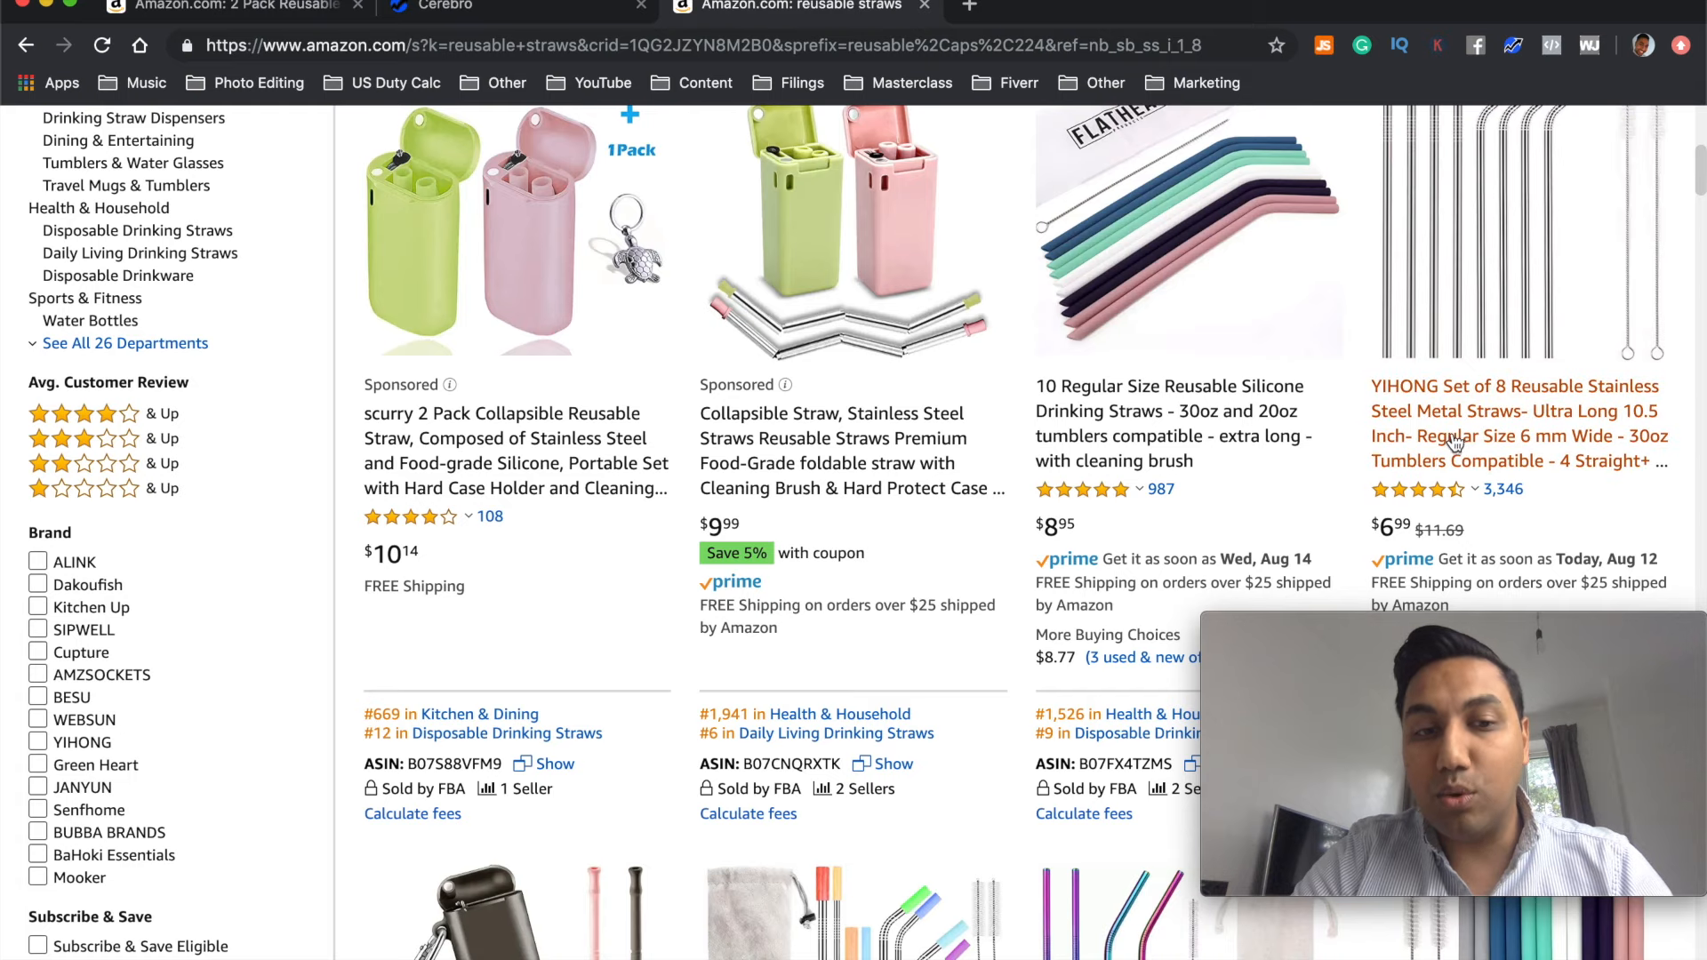
scroll(1213, 544, "down", 4)
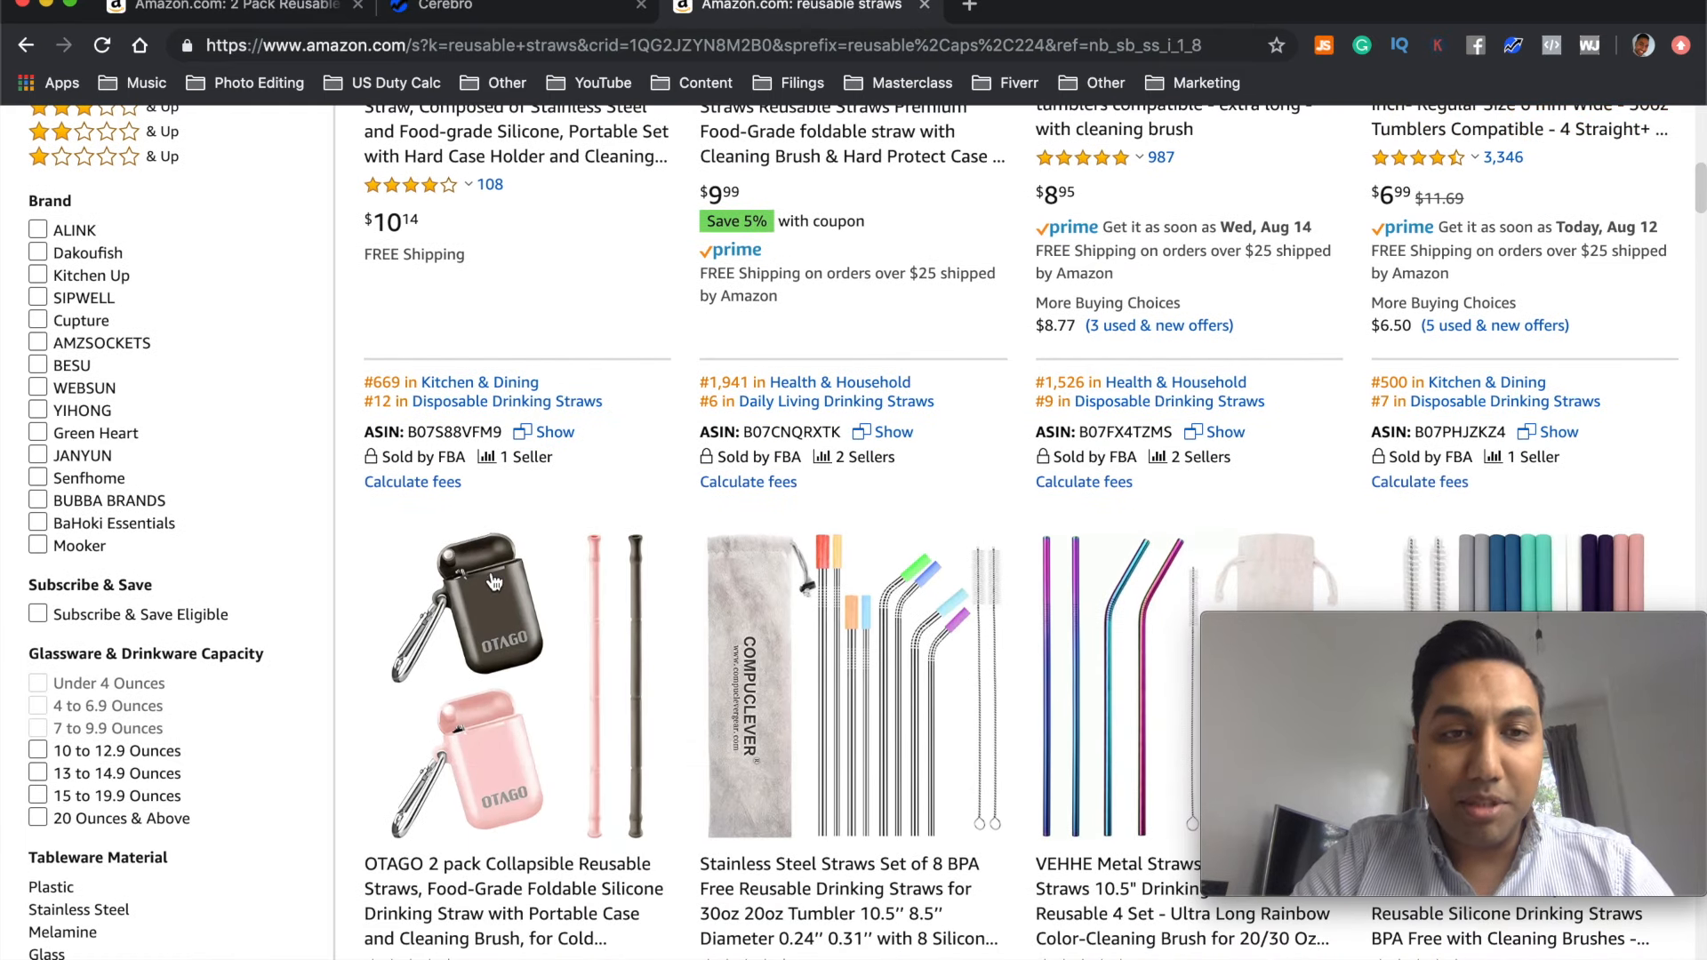
scroll(1275, 503, "down", 5)
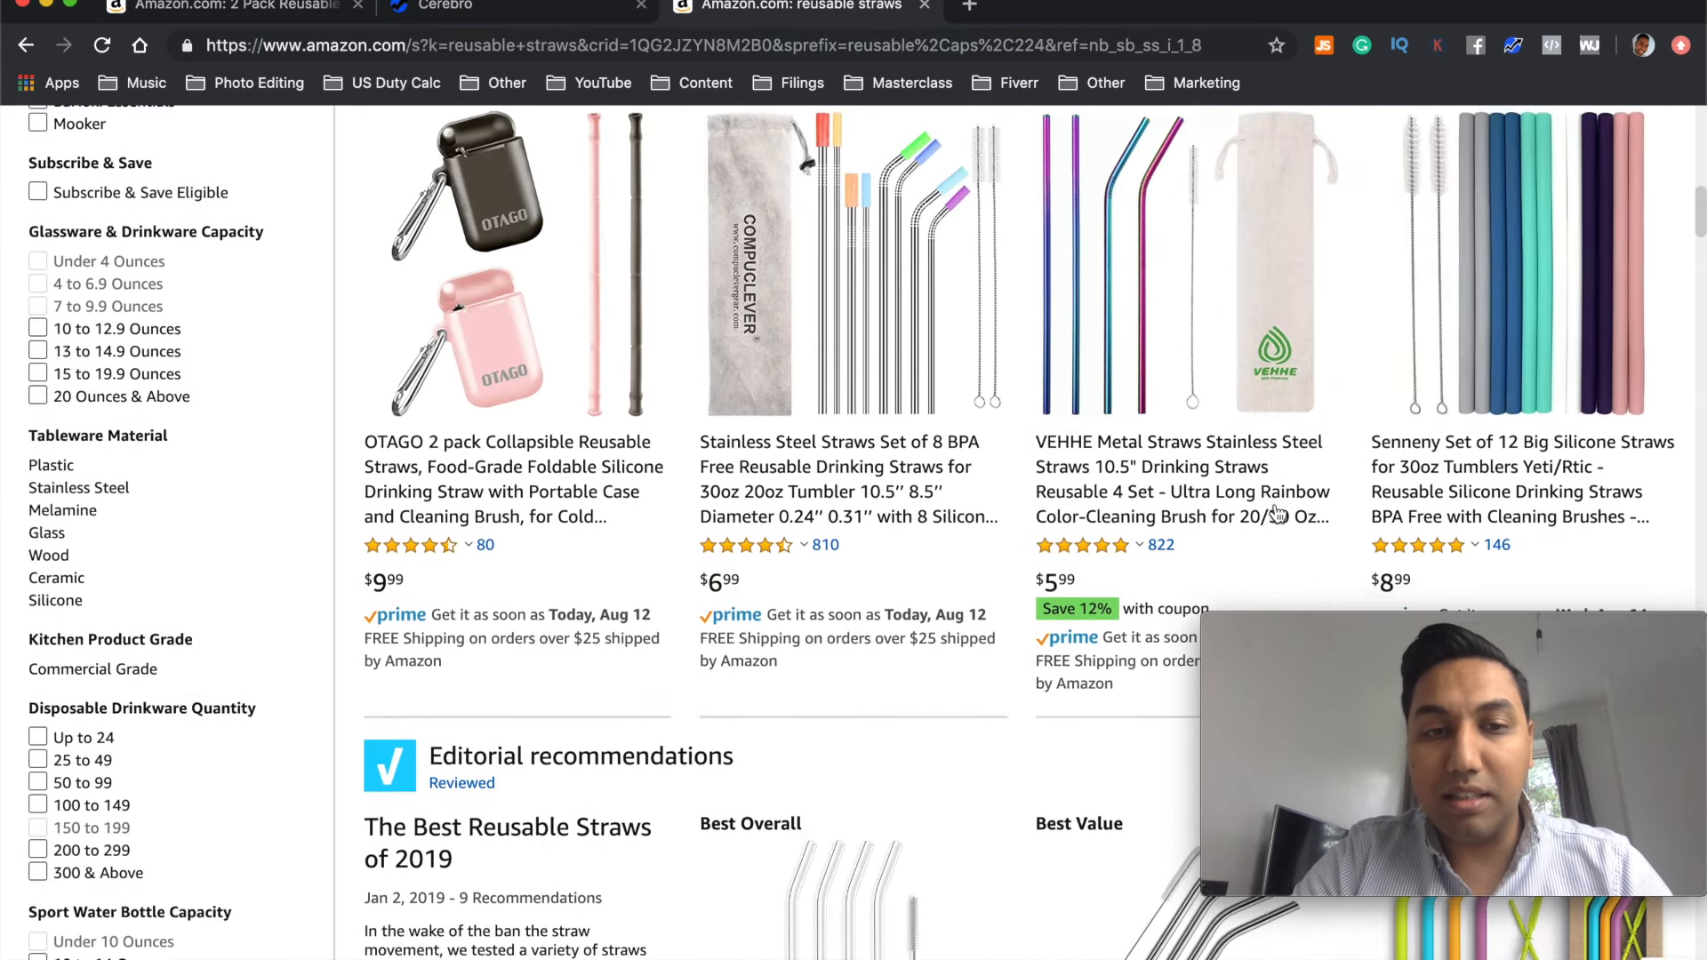
scroll(1275, 503, "down", 2)
scroll(1275, 503, "up", 8)
scroll(1275, 511, "up", 3)
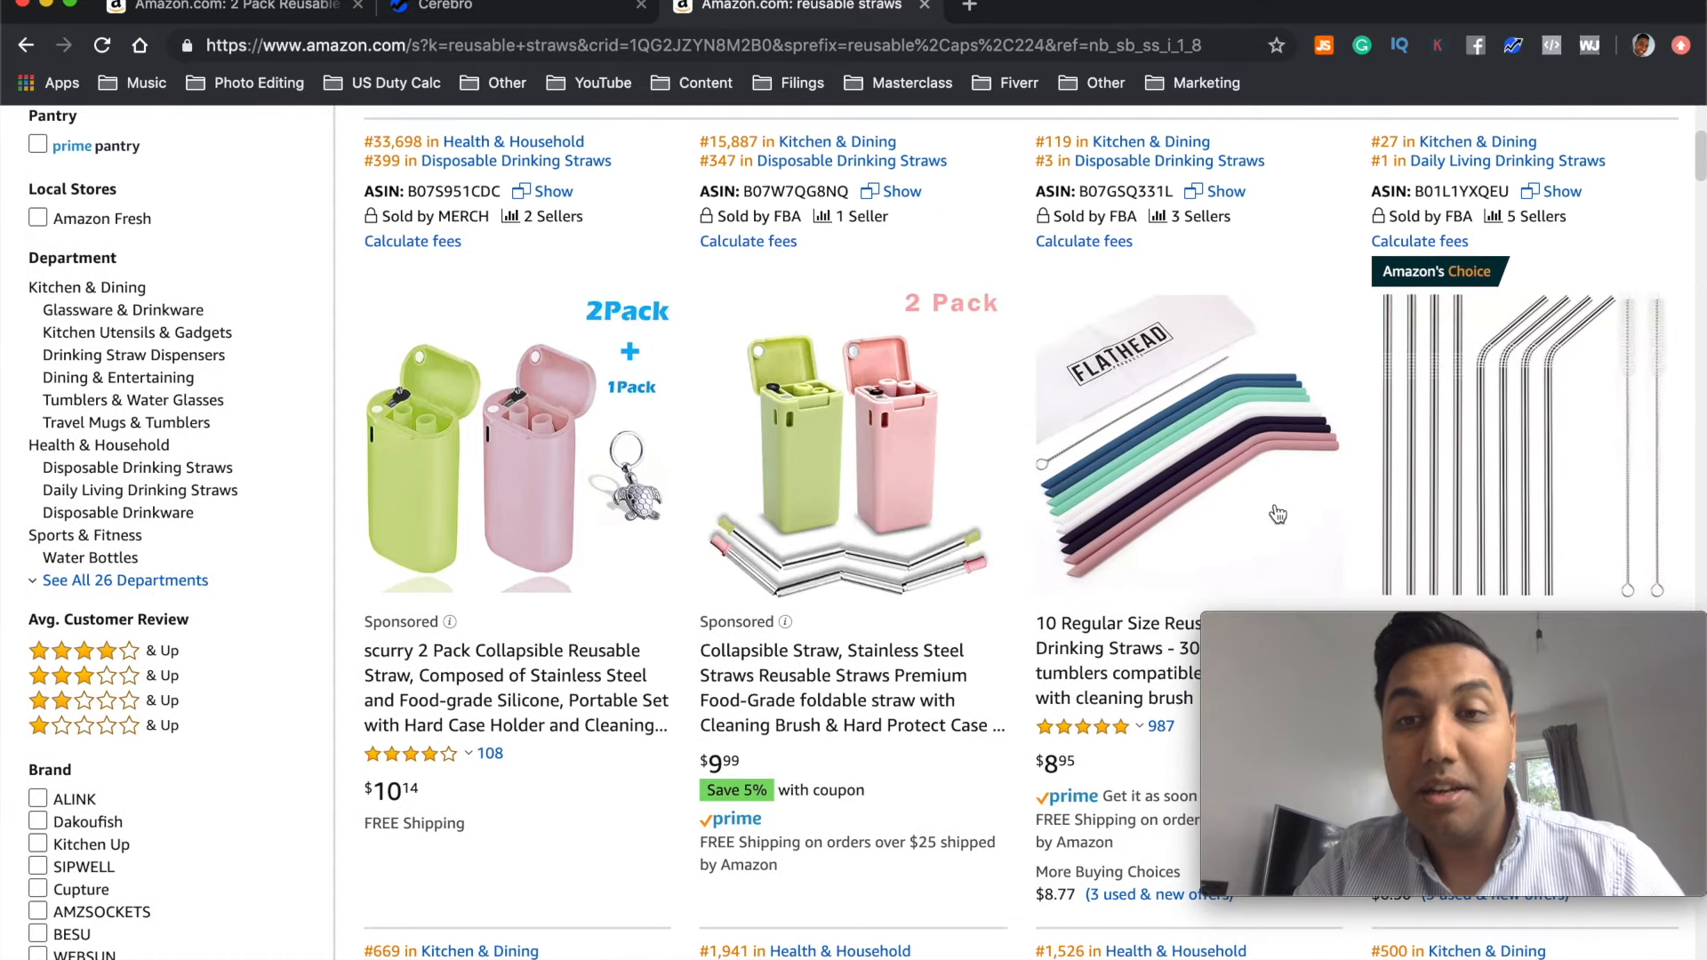
scroll(1278, 515, "down", 2)
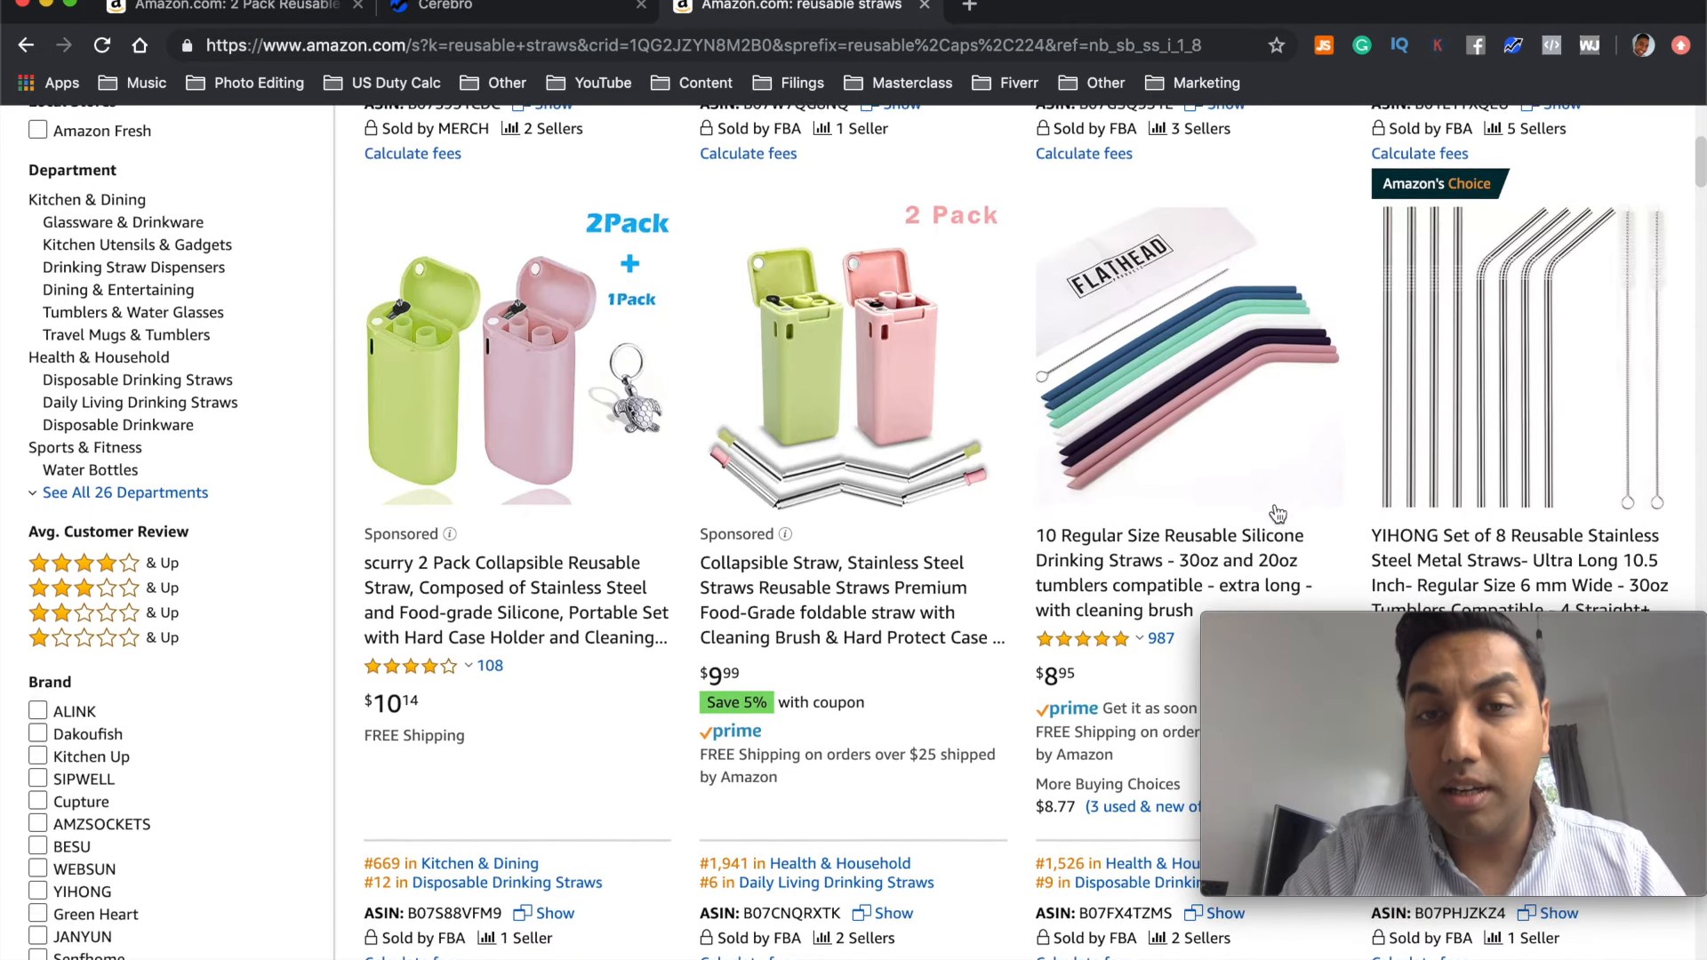
scroll(1278, 514, "up", 2)
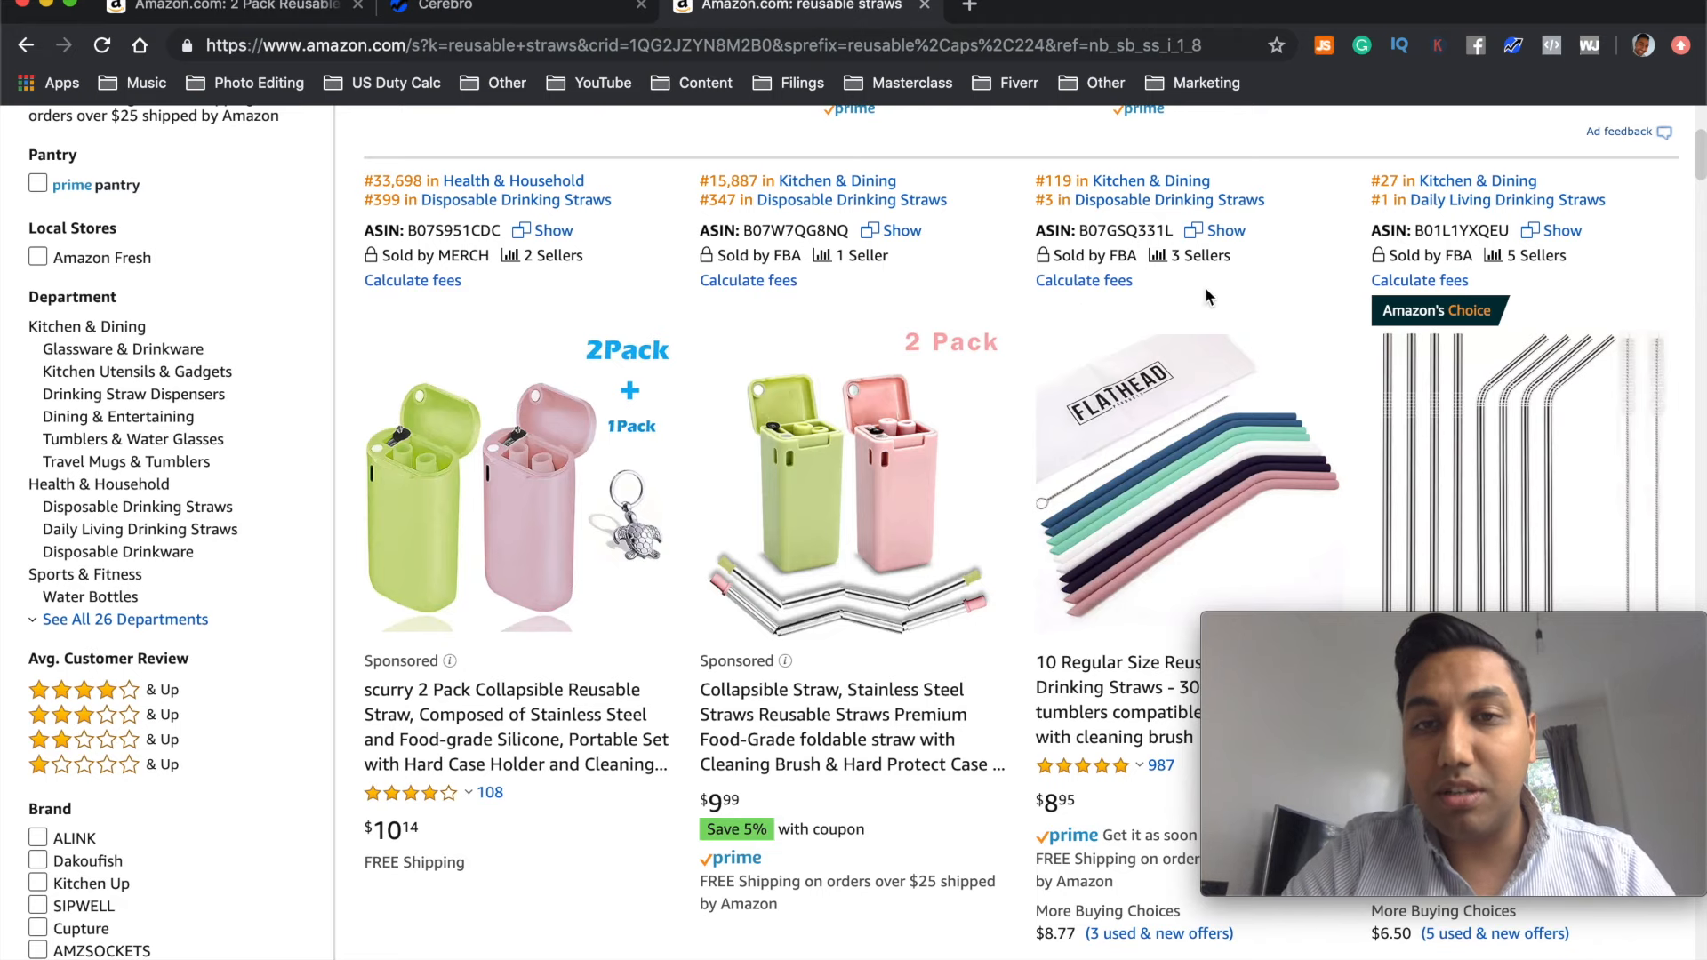
scroll(1233, 368, "up", 1)
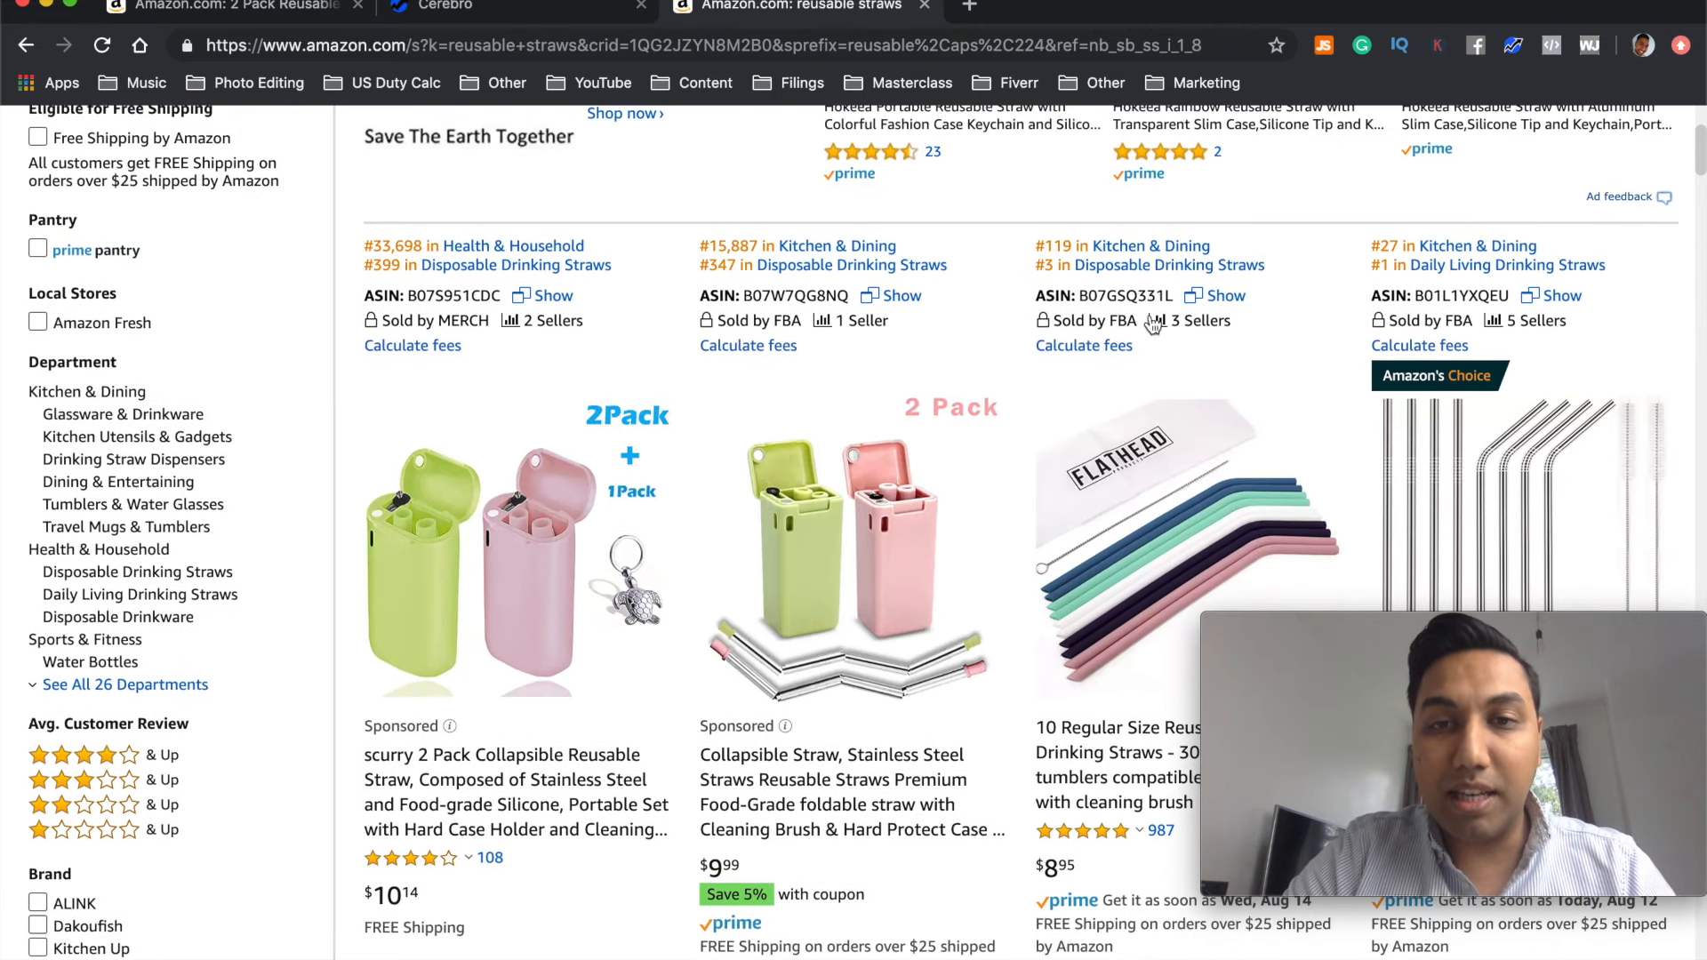
Step: Open the Flathead silicone drinking straws listing and copy its ASIN from the product information table
double_click(1133, 300)
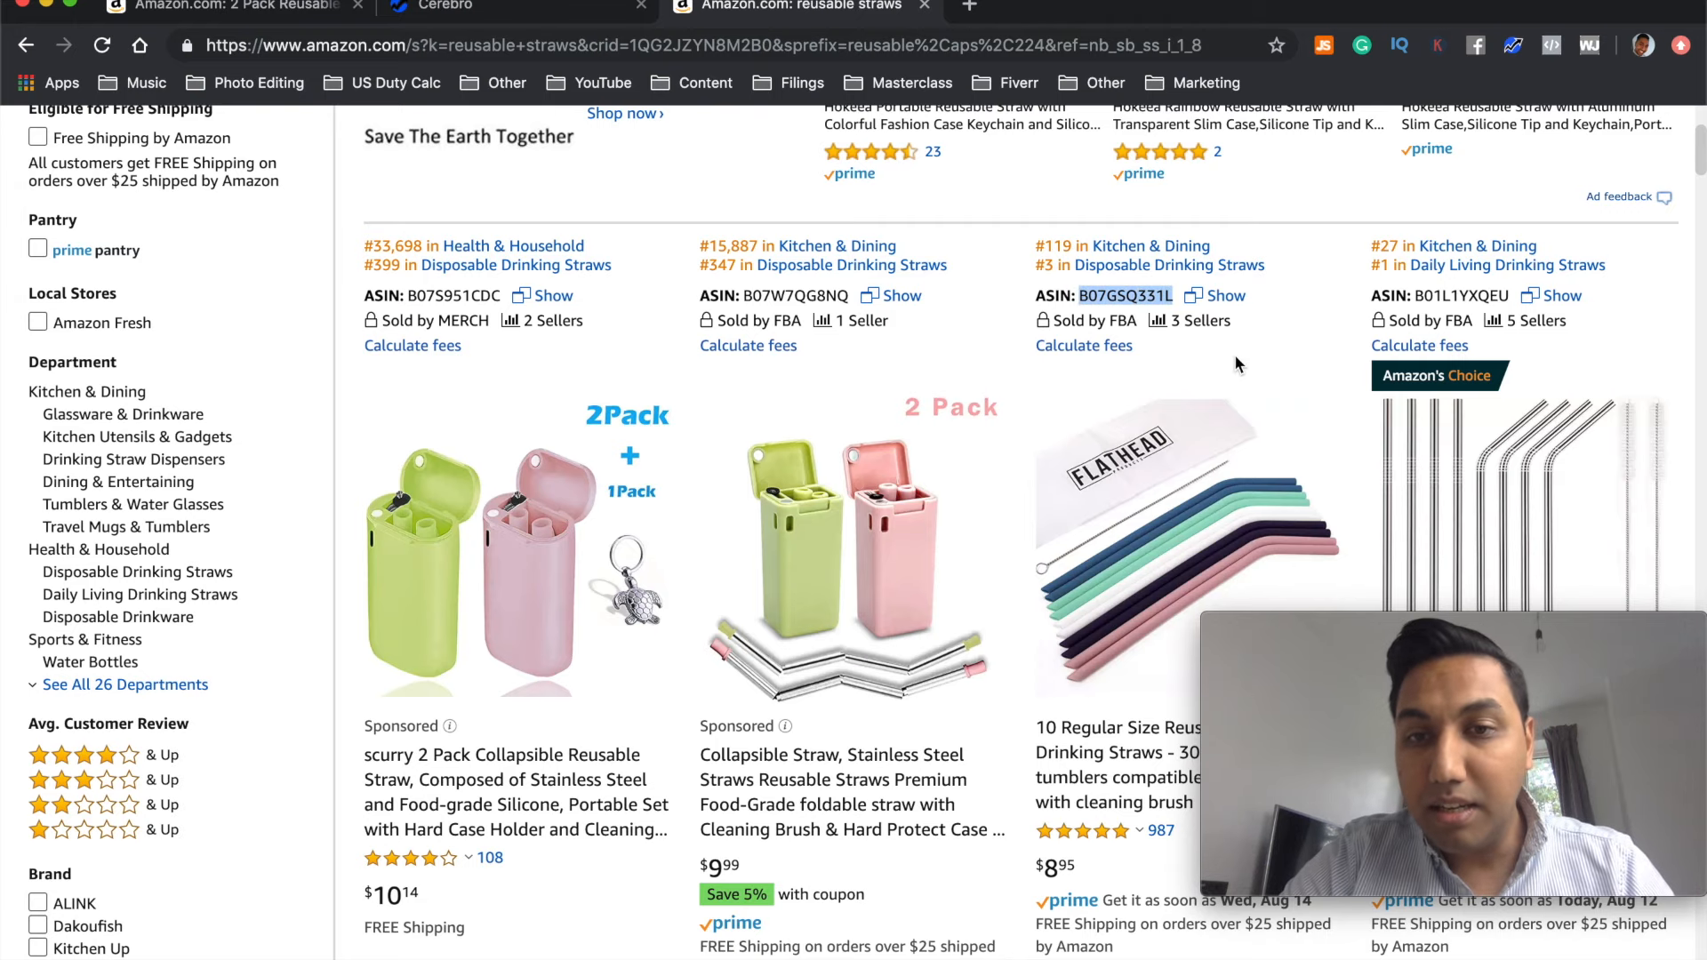
scroll(1234, 354, "down", 2)
left_click(1113, 650)
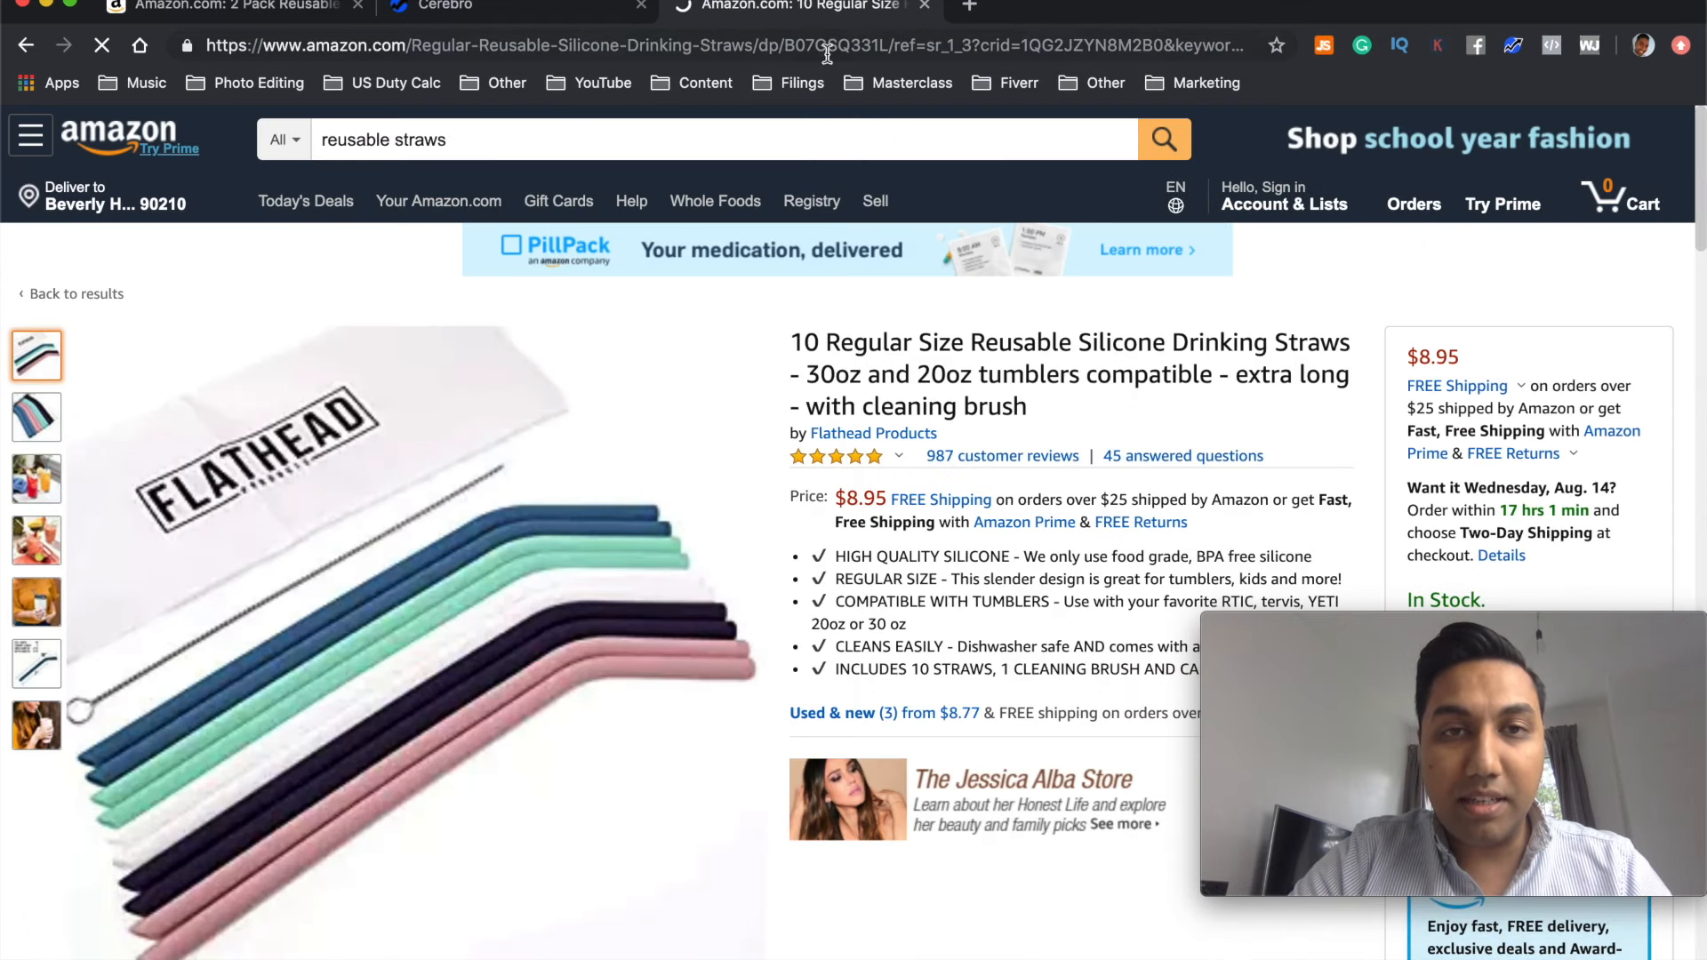
double_click(827, 46)
scroll(749, 520, "down", 15)
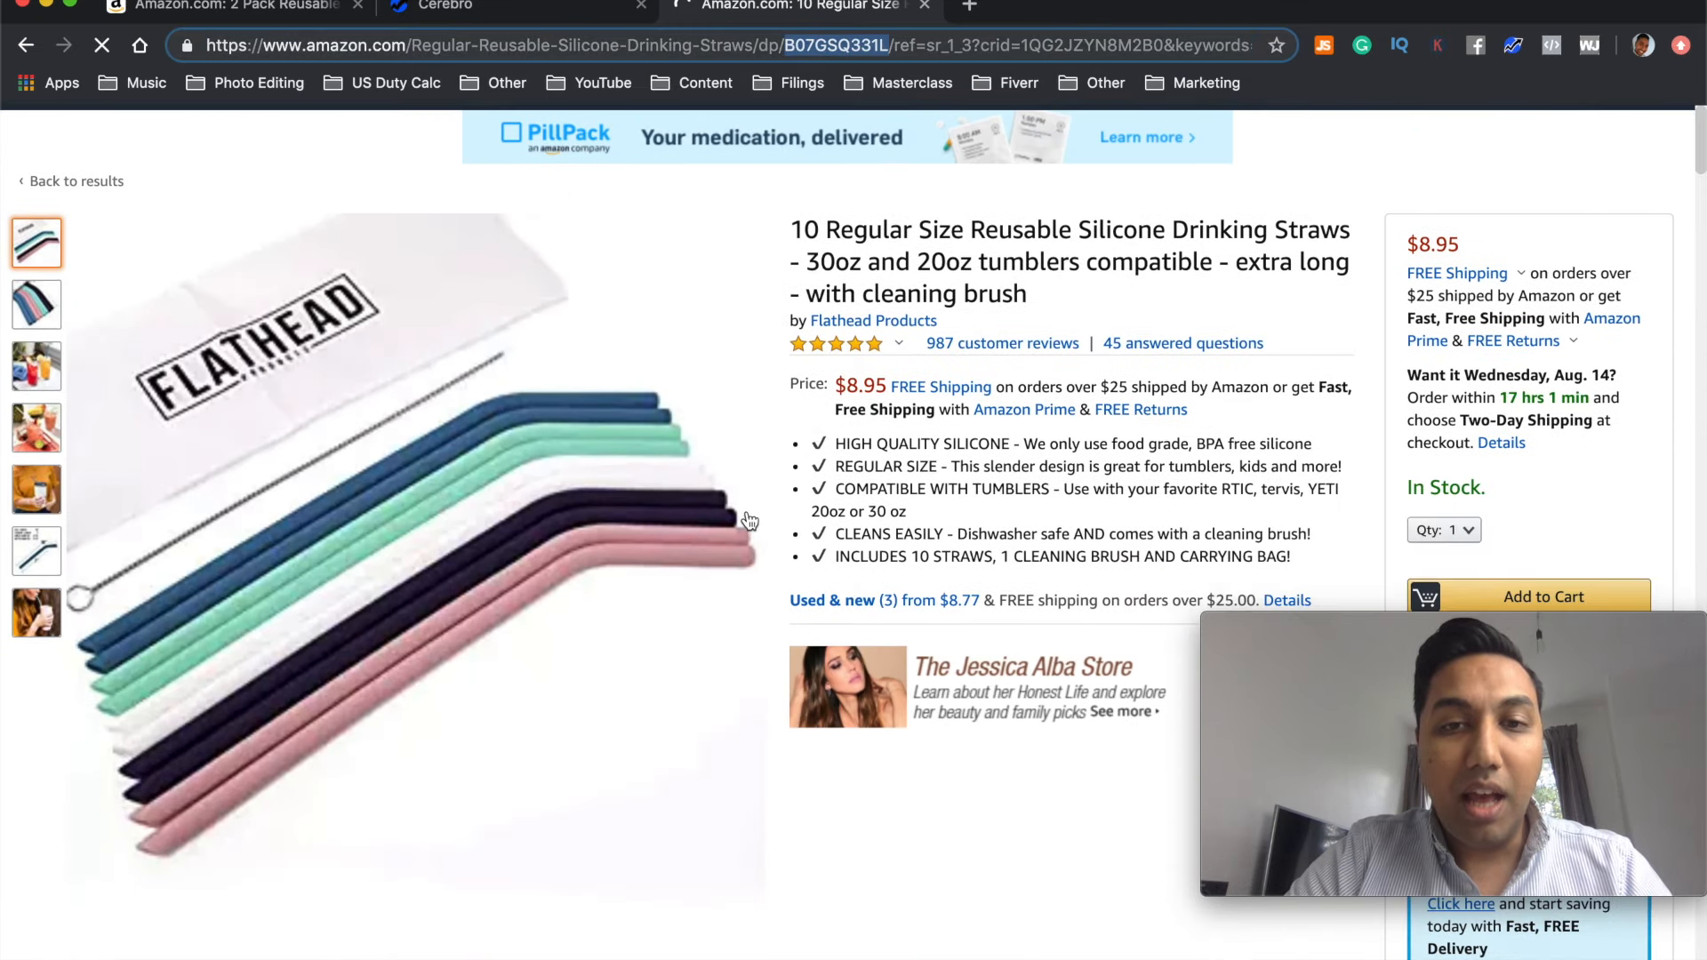
scroll(749, 521, "up", 5)
scroll(750, 521, "down", 20)
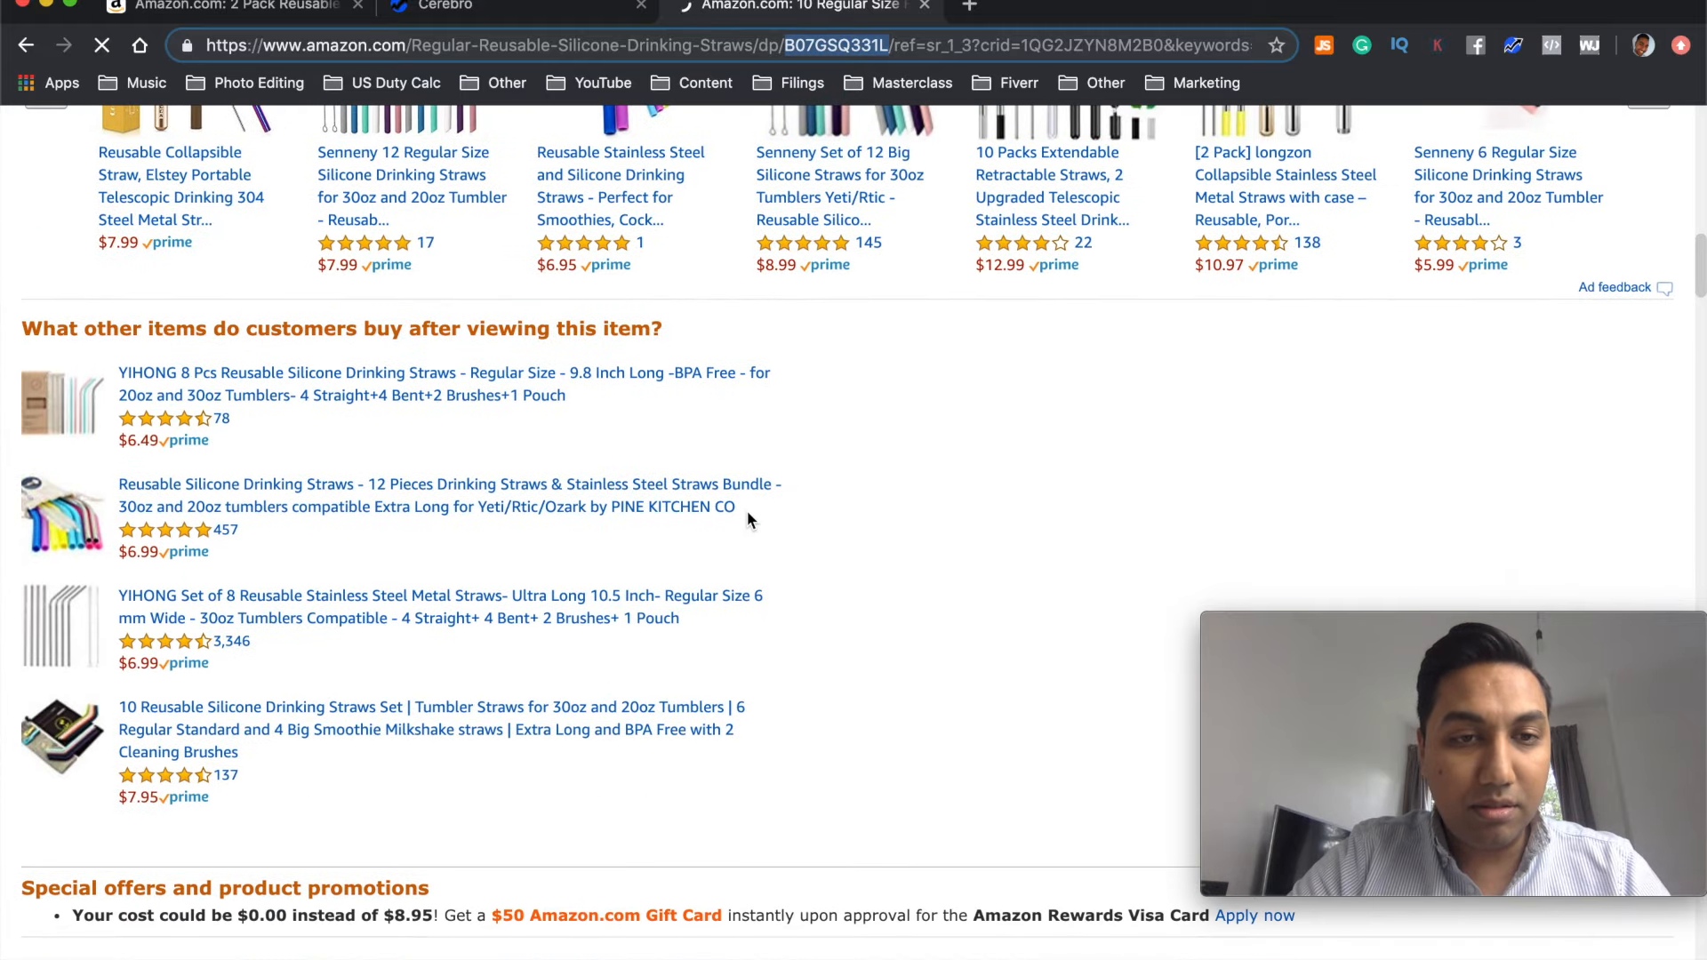
scroll(747, 513, "down", 10)
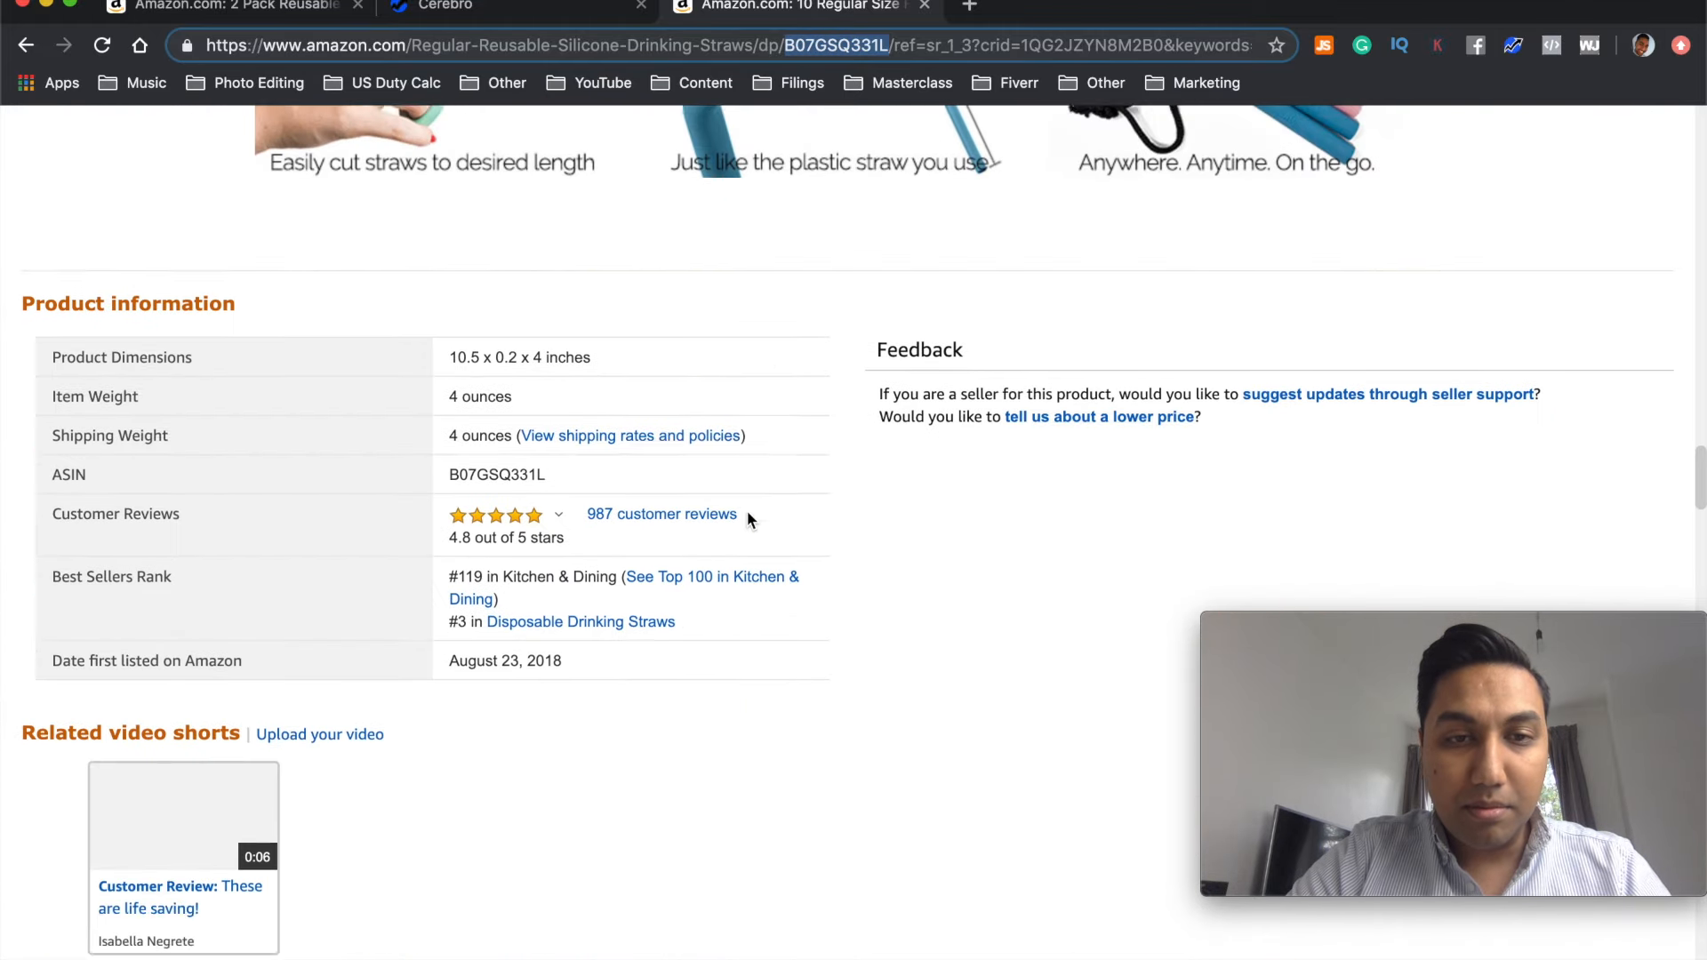
scroll(747, 513, "up", 3)
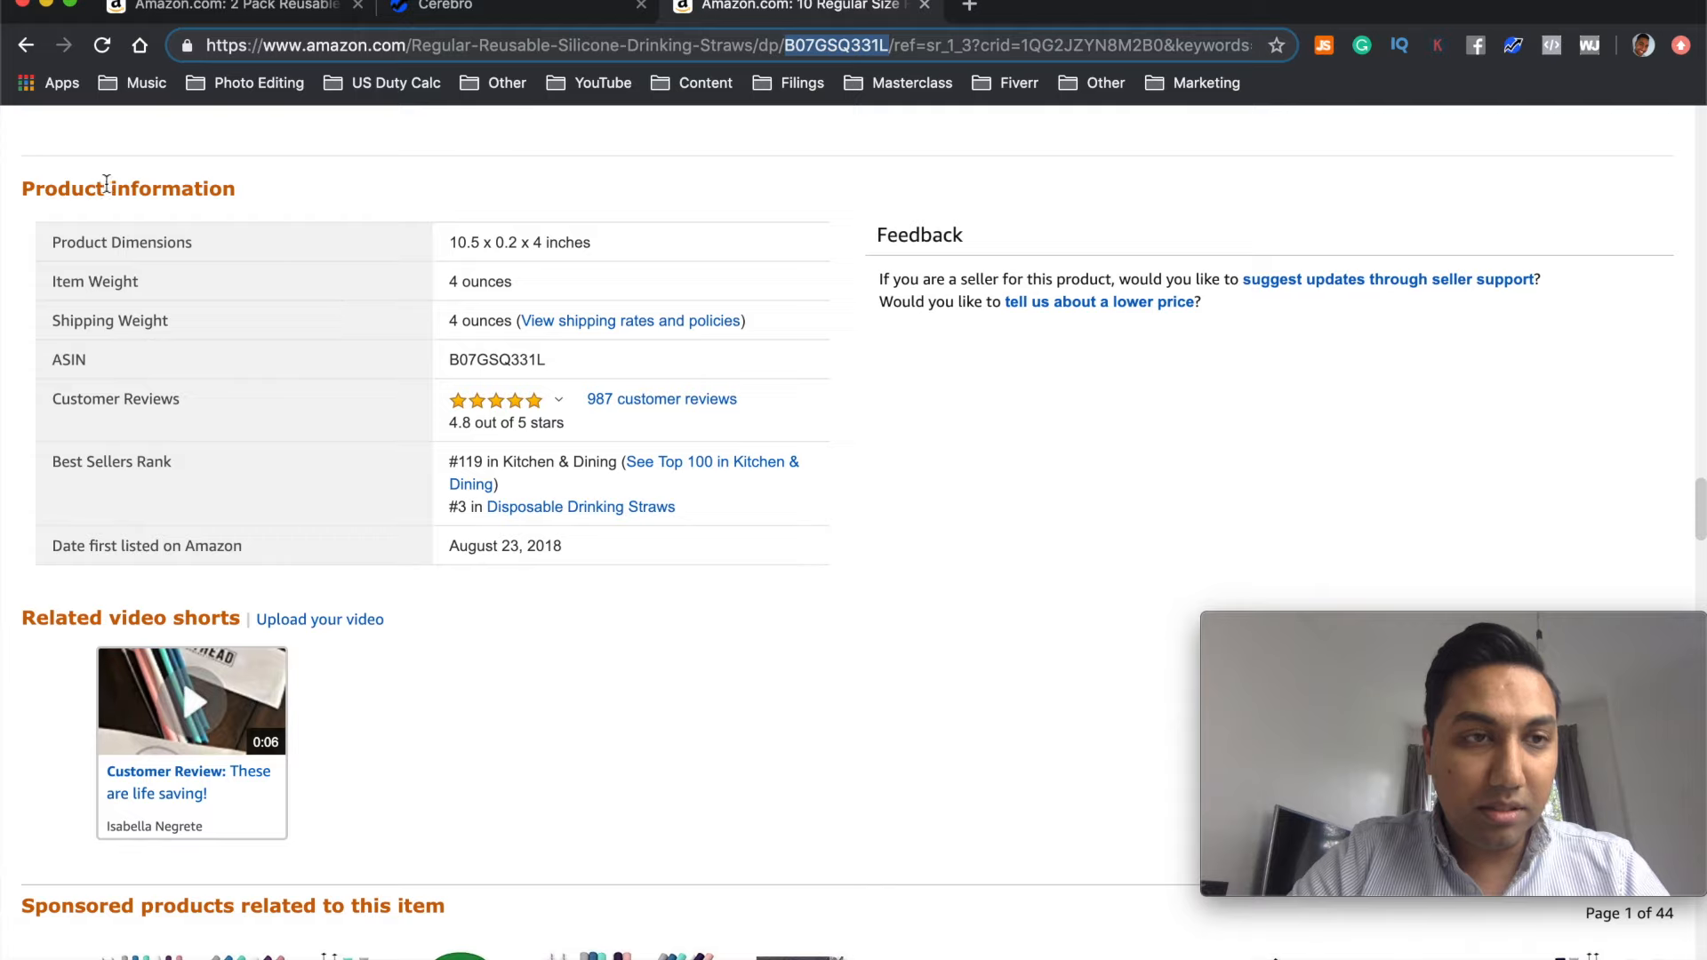
double_click(487, 363)
key("super+c")
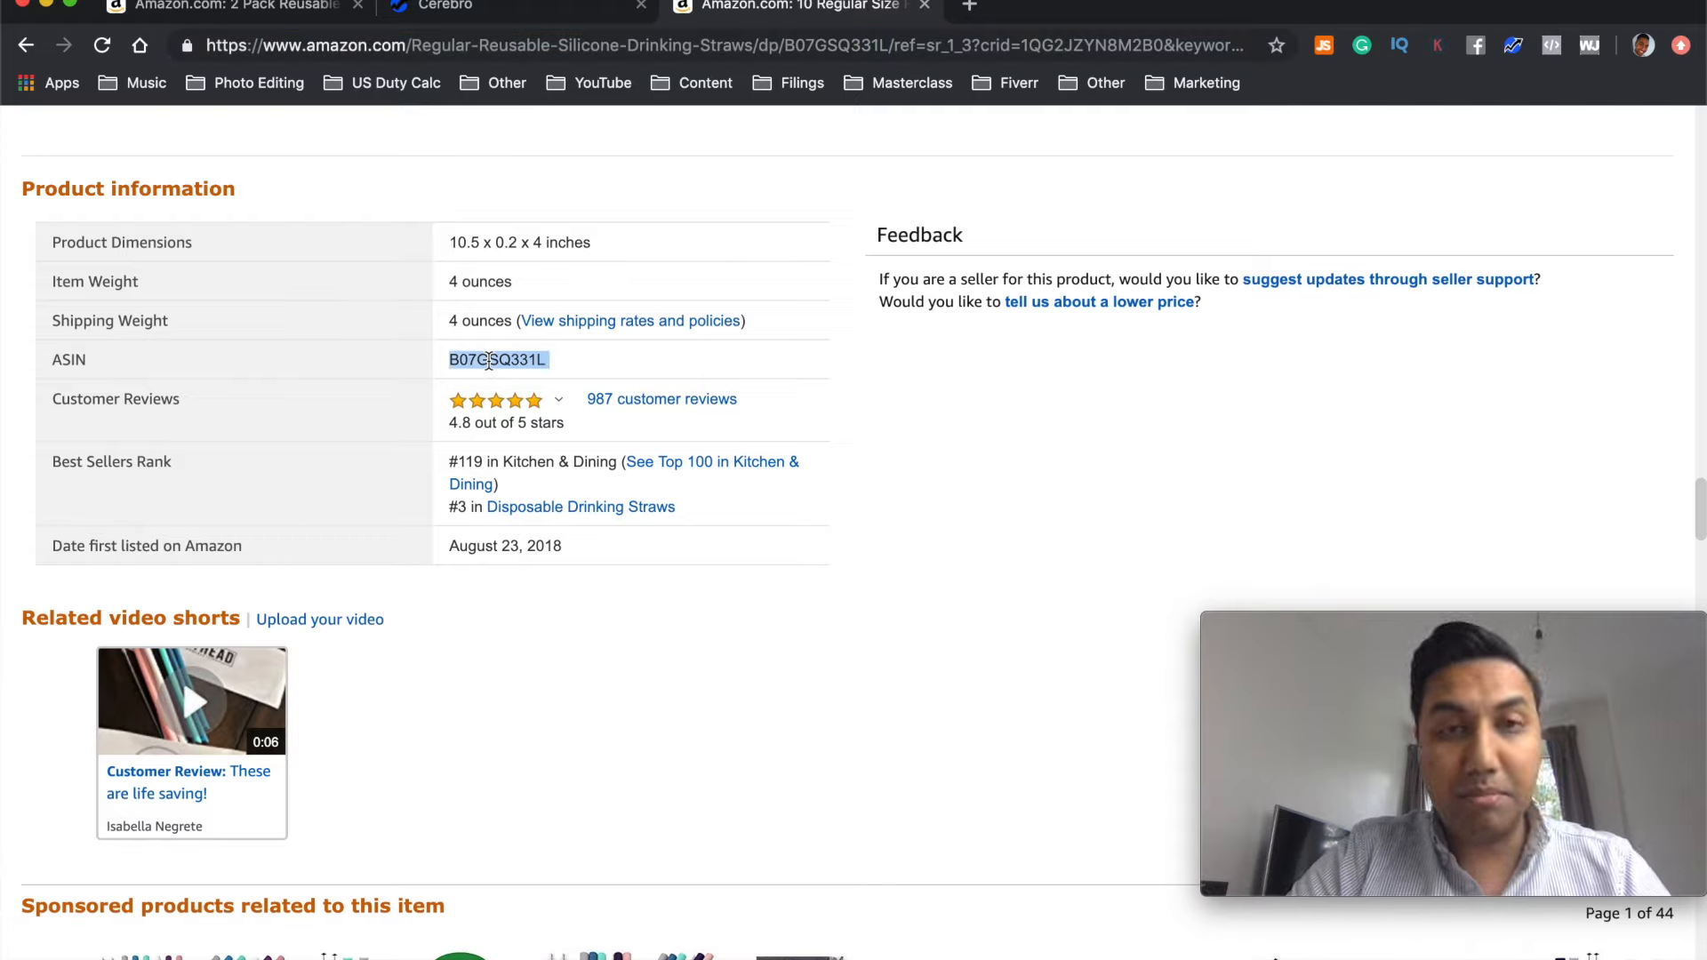
Step: Return the Amazon page to the search results and add the copied ASIN B07GSQ331L to Cerebro's product ASINs
left_click(27, 46)
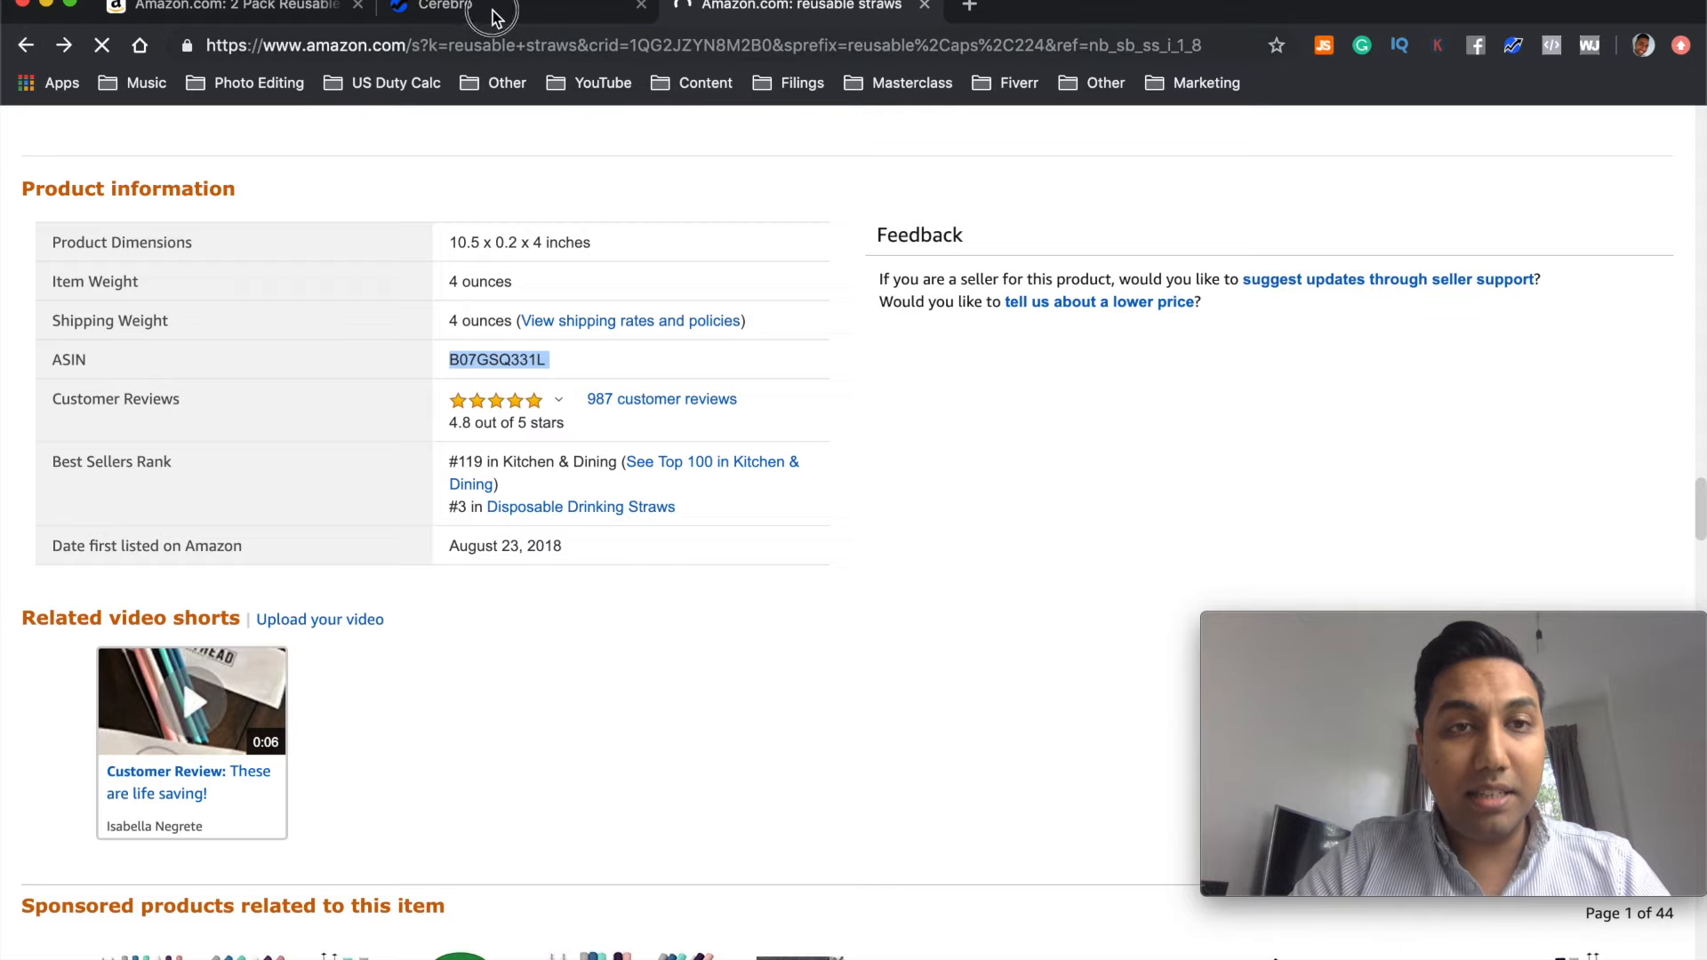
left_click(480, 7)
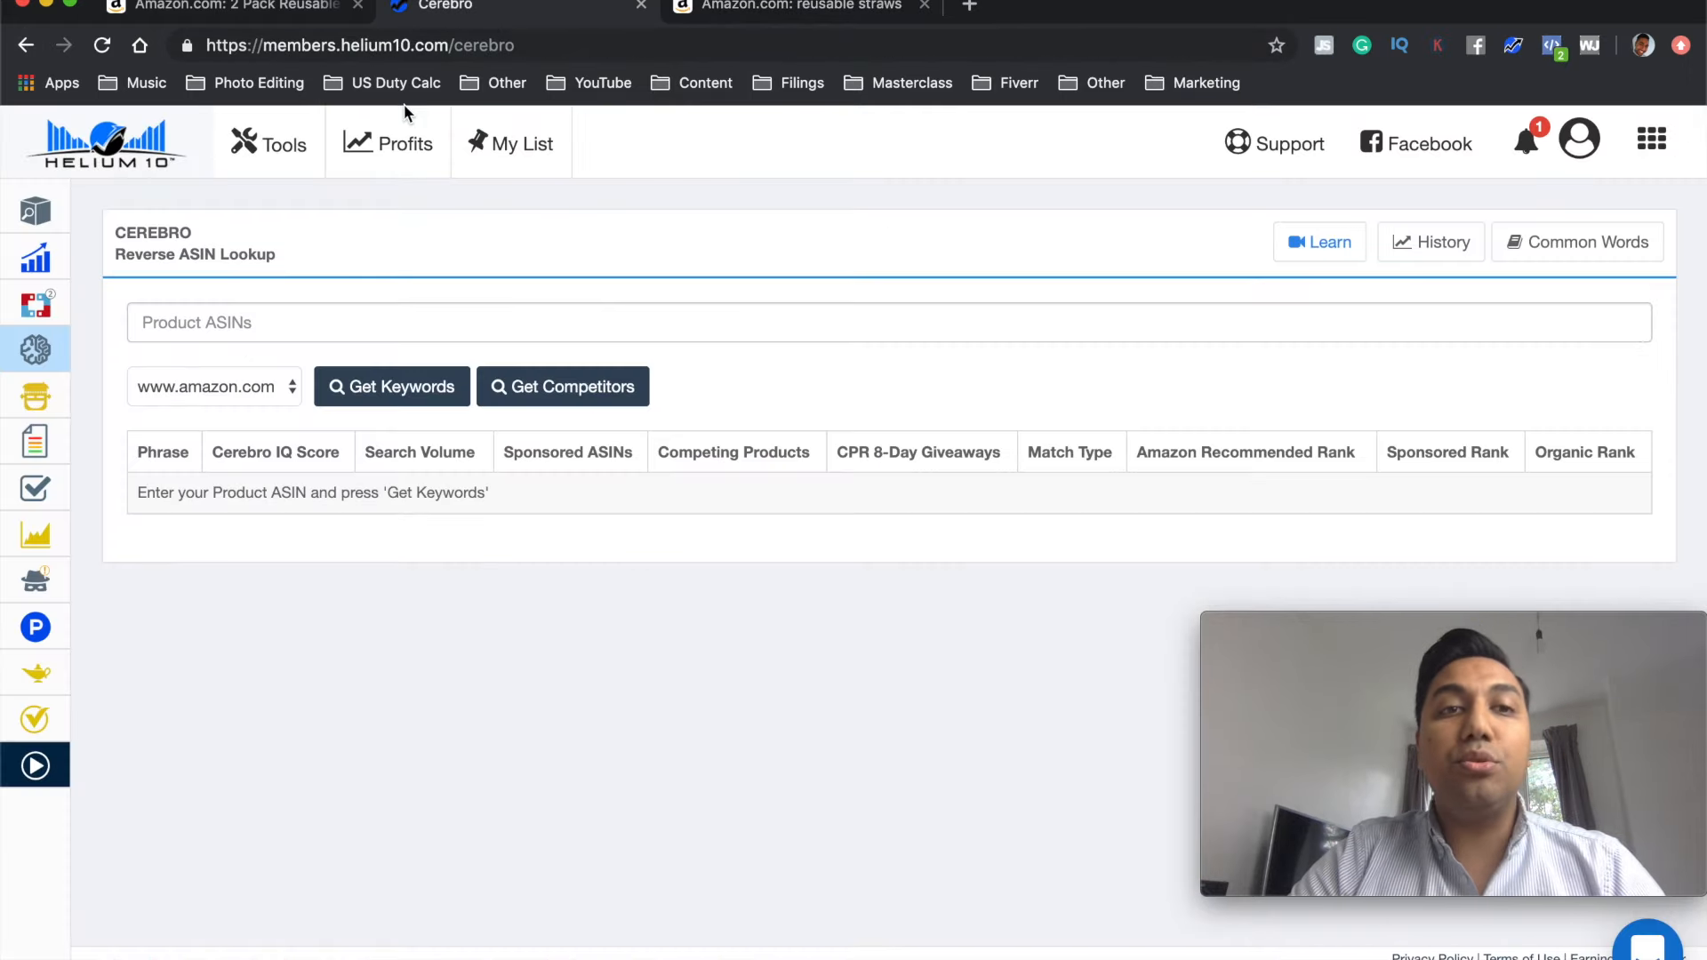
left_click(267, 326)
key("super+v")
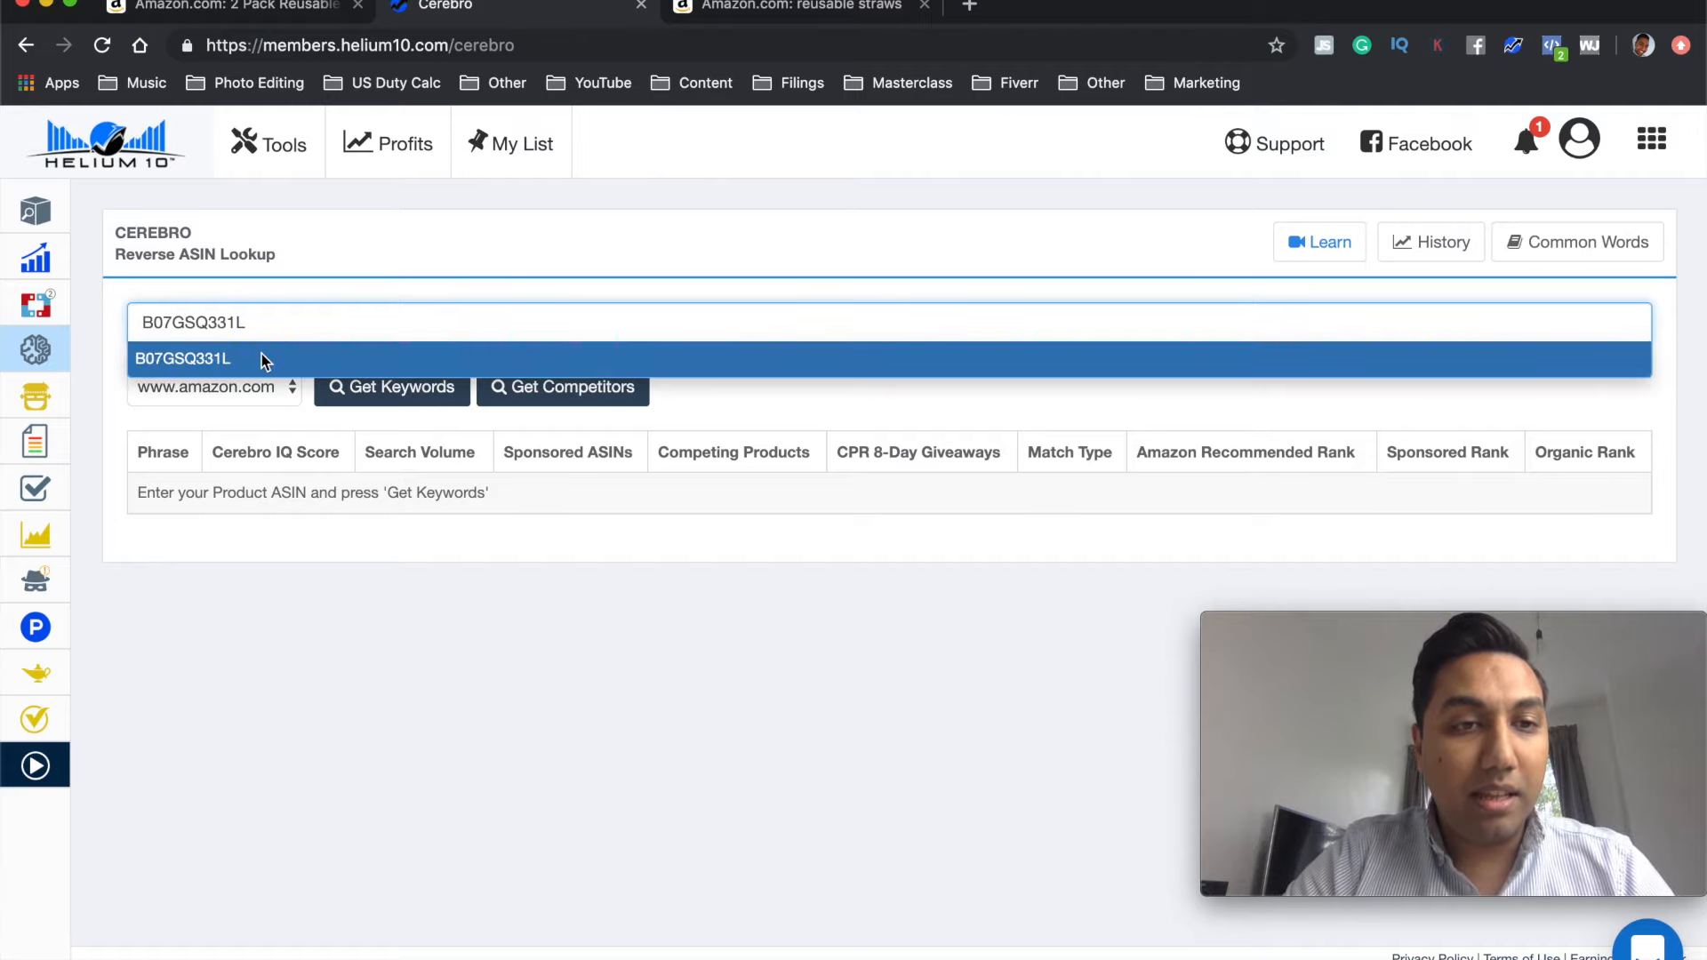
left_click(264, 360)
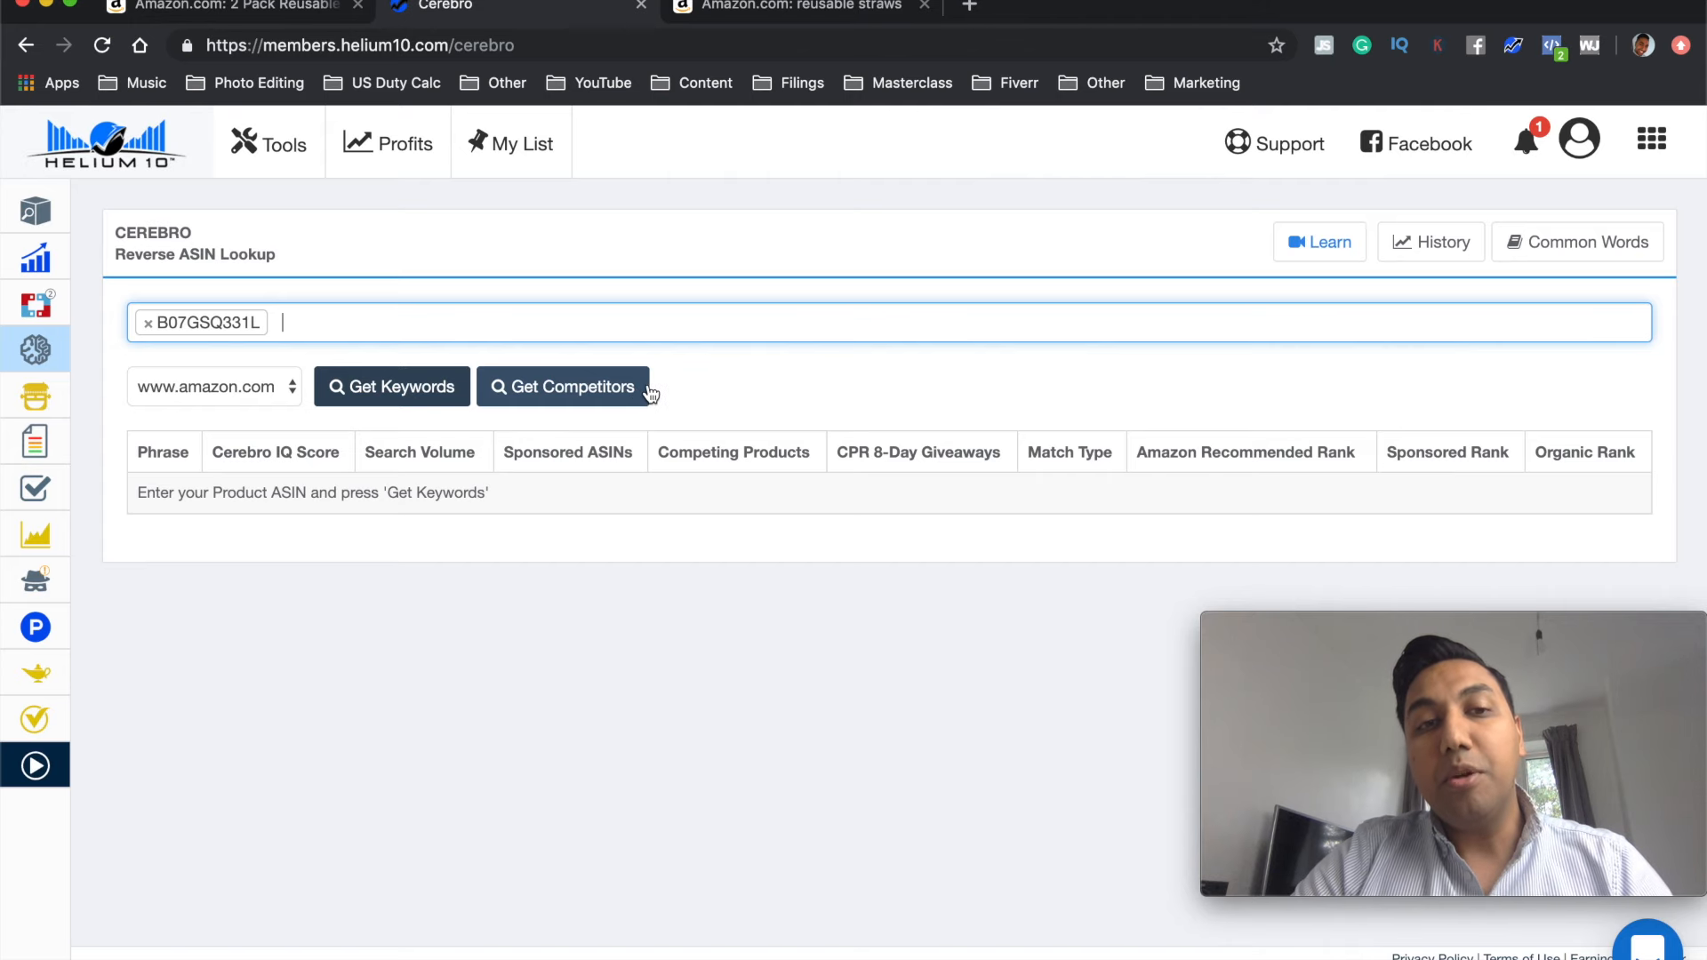
Step: Copy the YIHONG metal straws' ASIN B01L1YXQEU from the Amazon results and add it to Cerebro's product ASINs
left_click(844, 5)
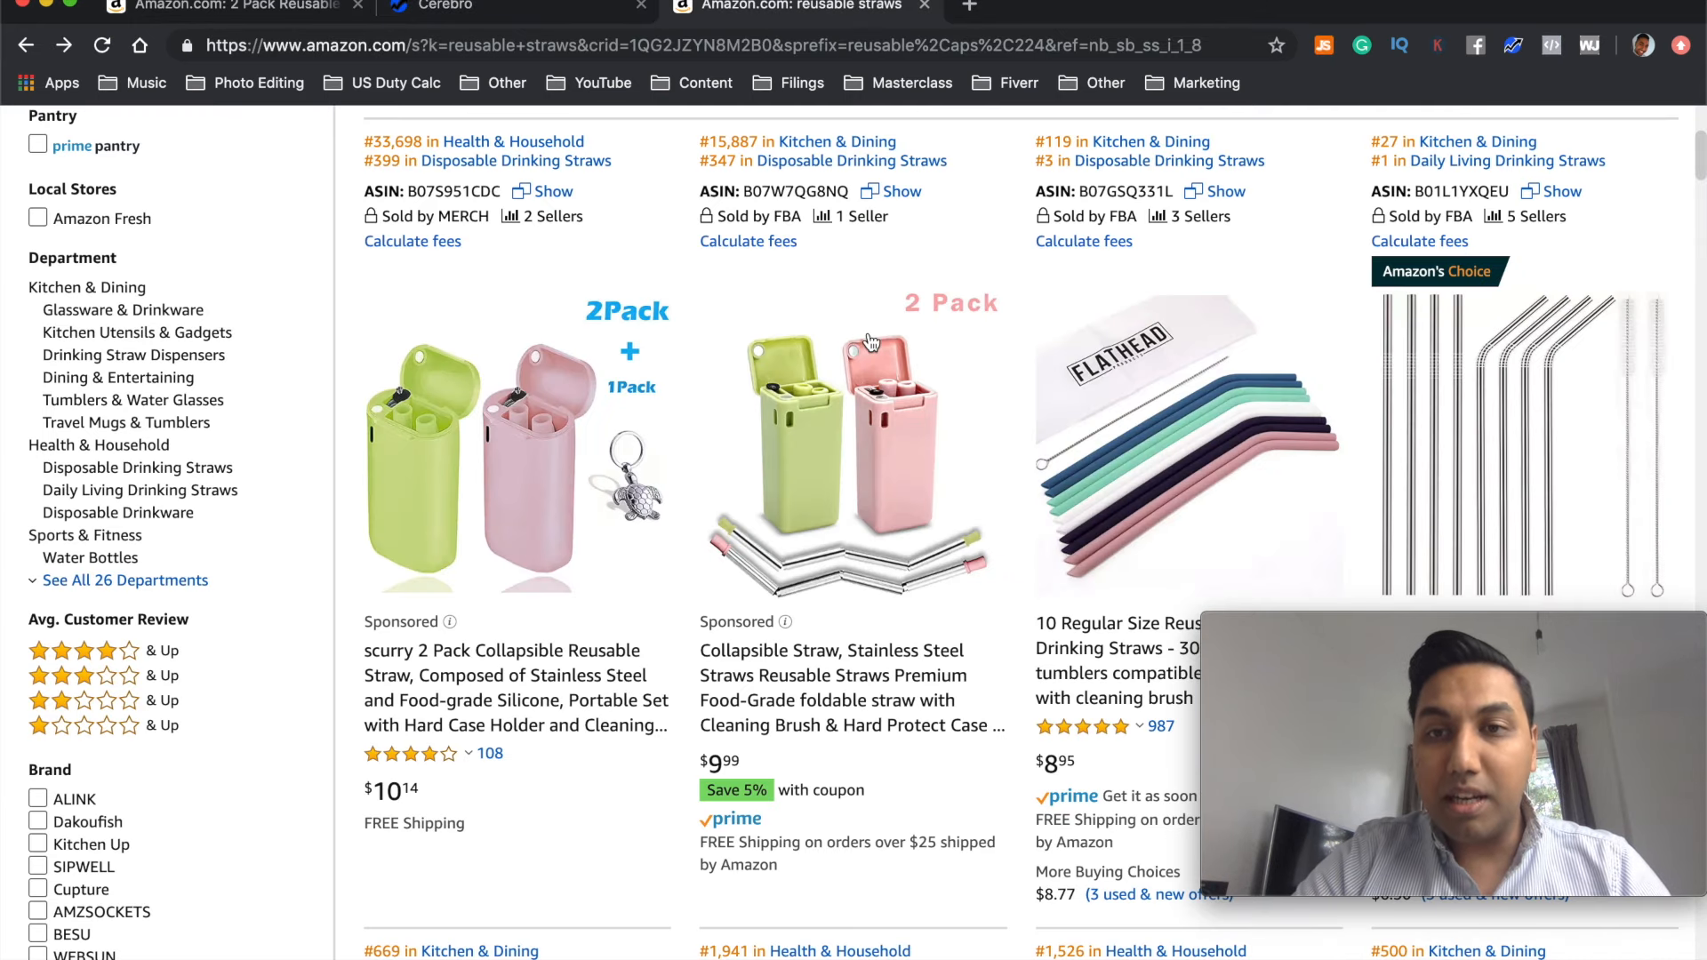
double_click(1473, 191)
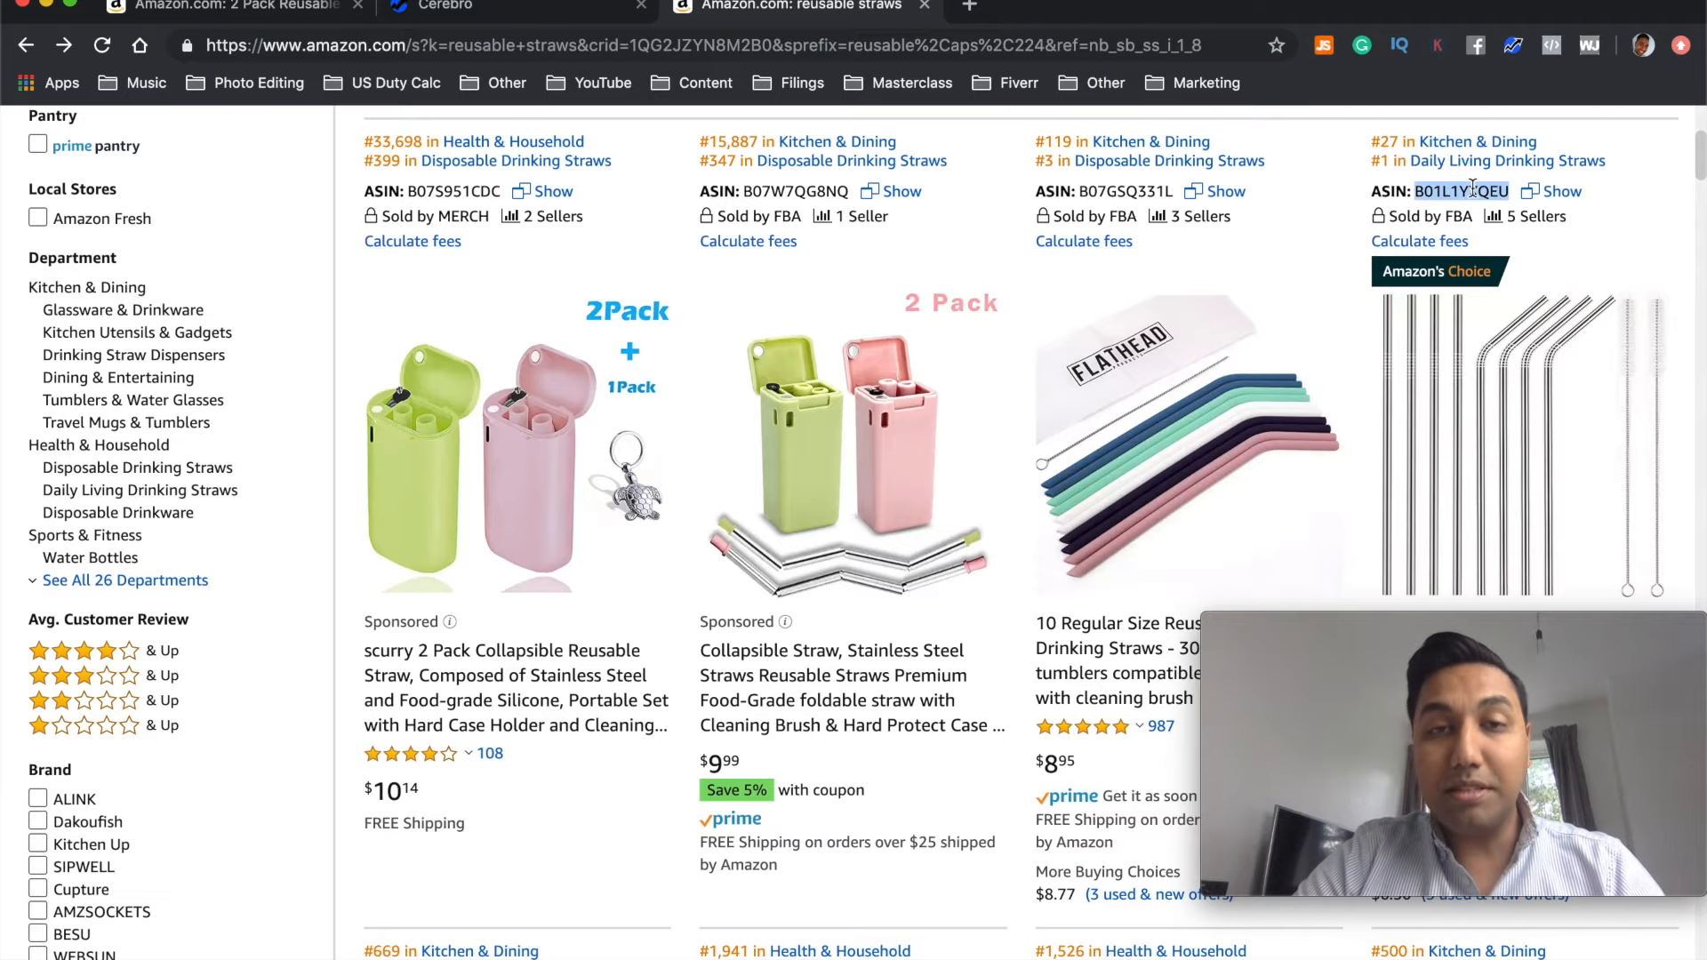
left_click(546, 9)
left_click(361, 313)
type("B01L1YXQEU")
left_click(347, 355)
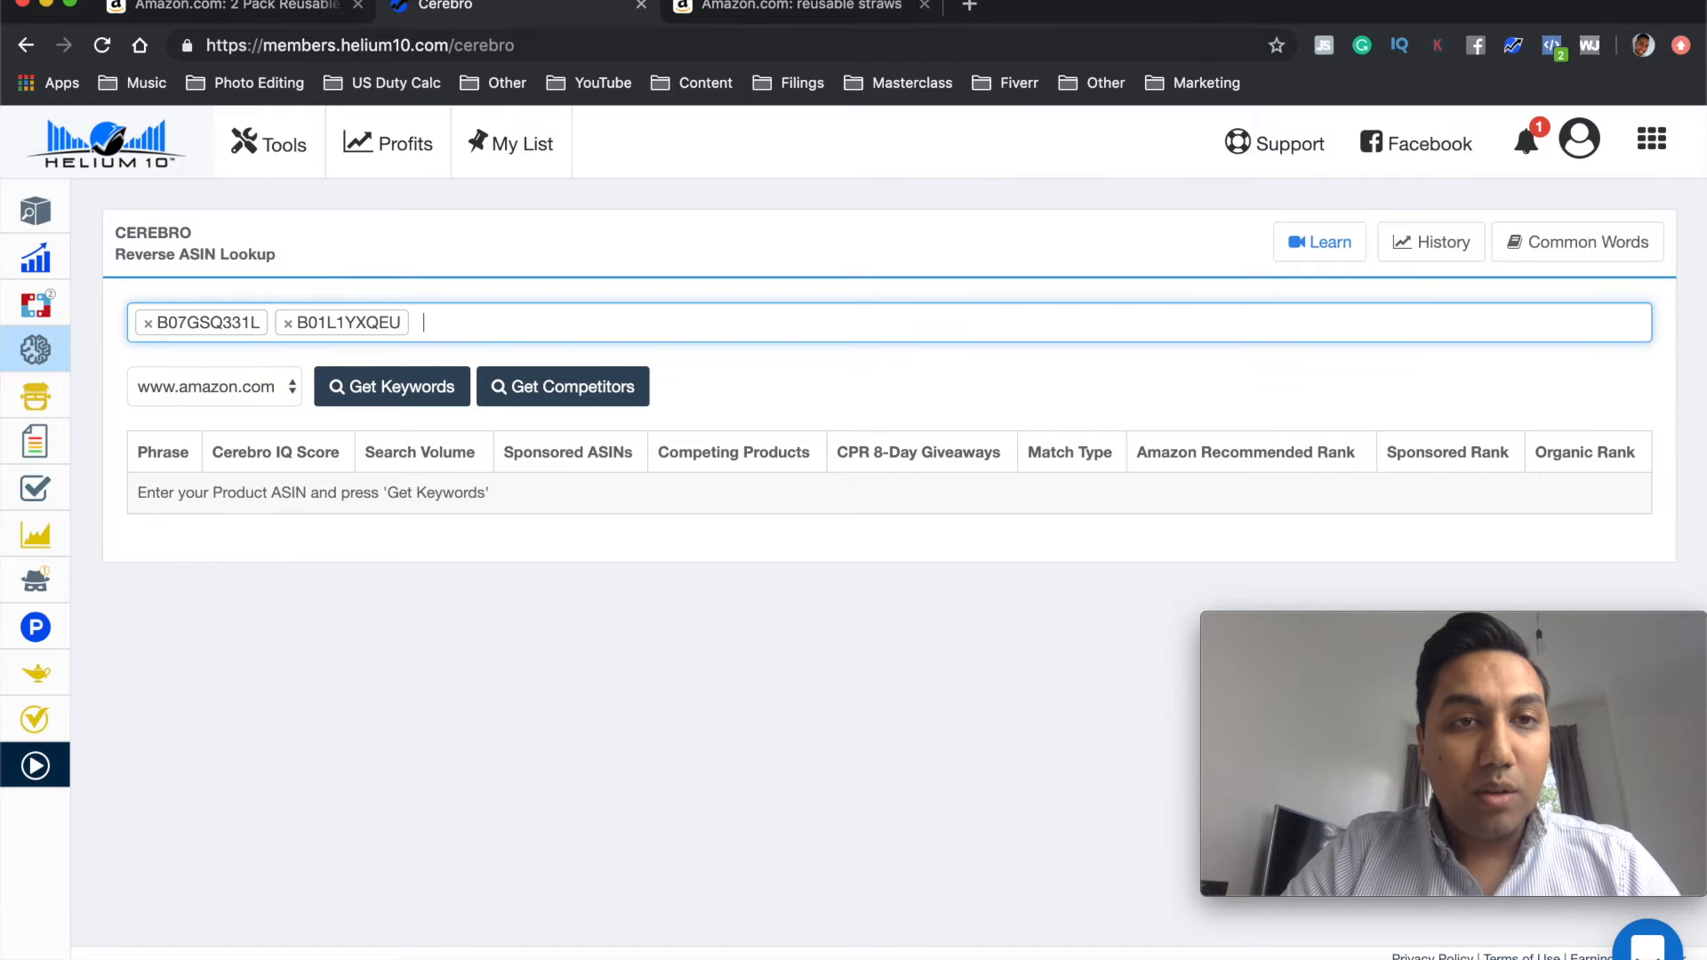
Step: Copy the OTAGO collapsible straws' ASIN B07S88VFM9 from the Amazon results and add it to Cerebro's product ASINs
left_click(758, 9)
scroll(856, 527, "down", 8)
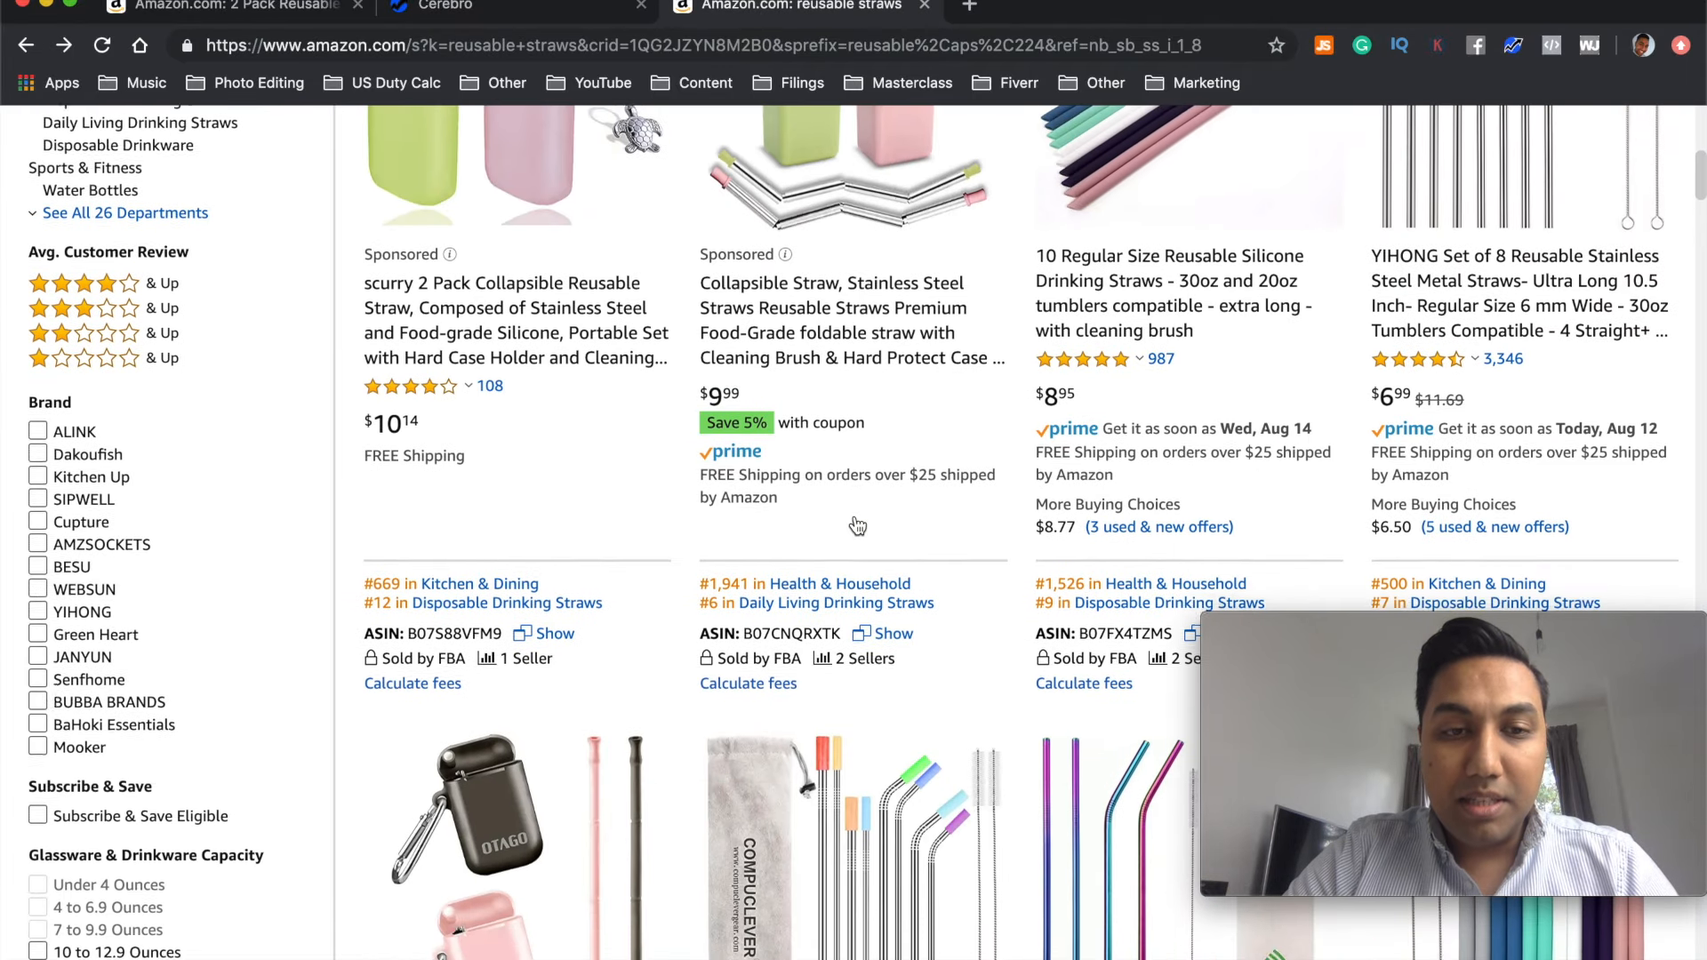
scroll(856, 526, "down", 3)
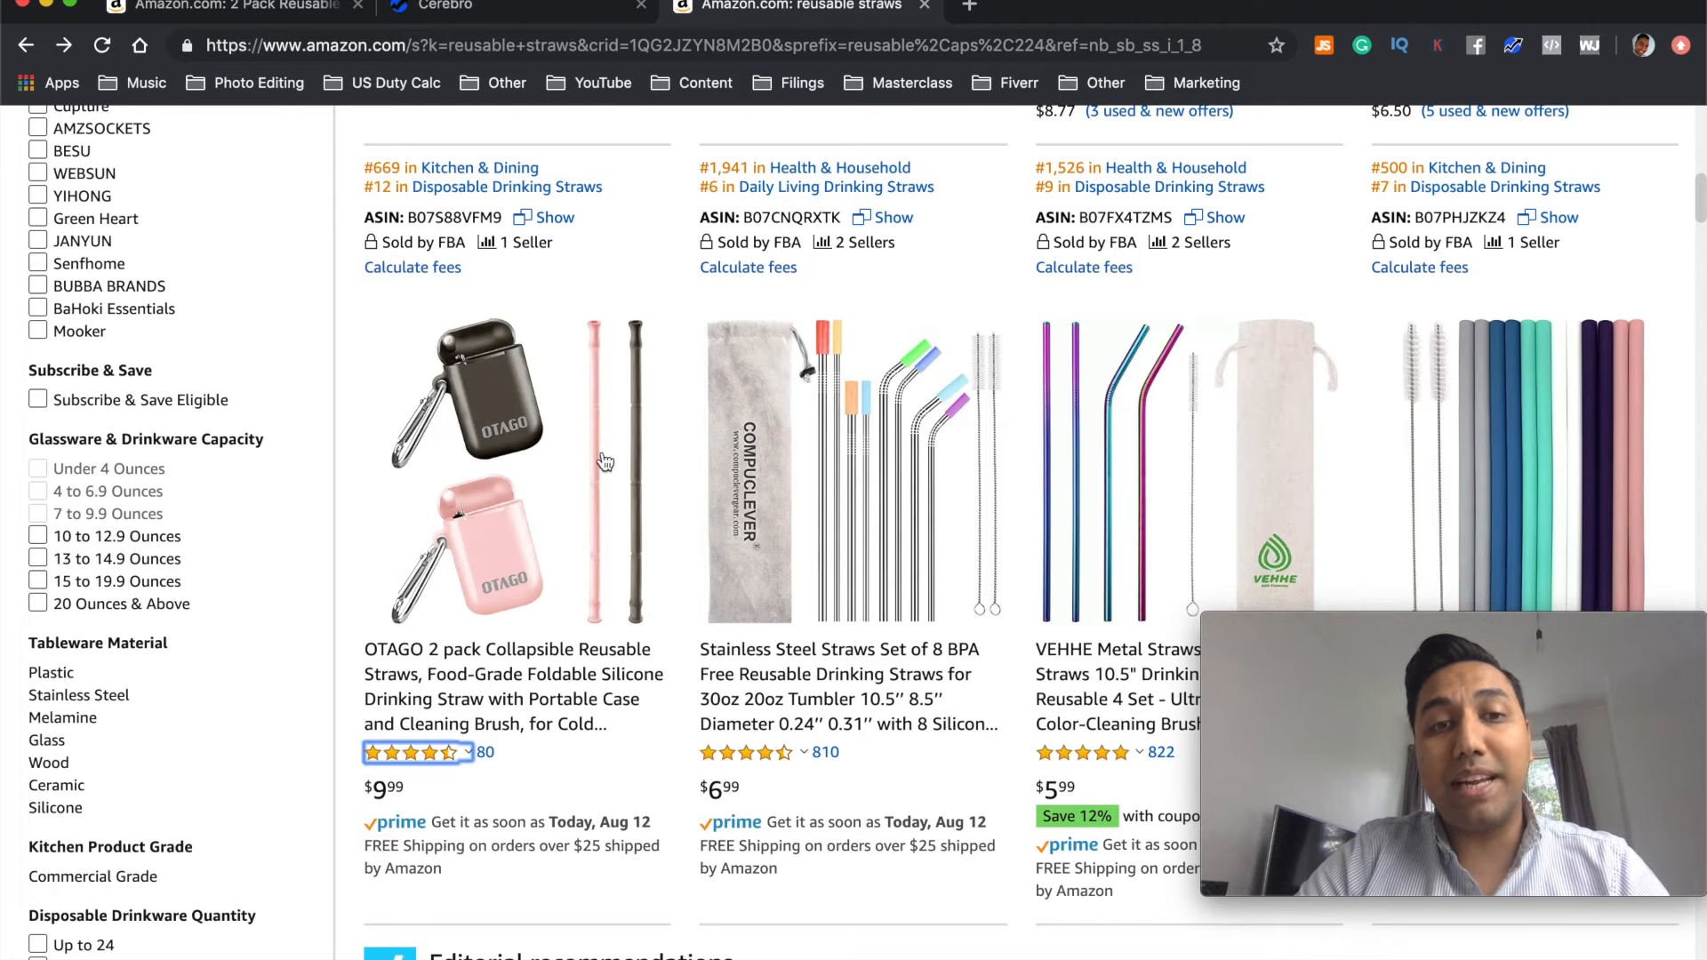
double_click(465, 217)
key("super+c")
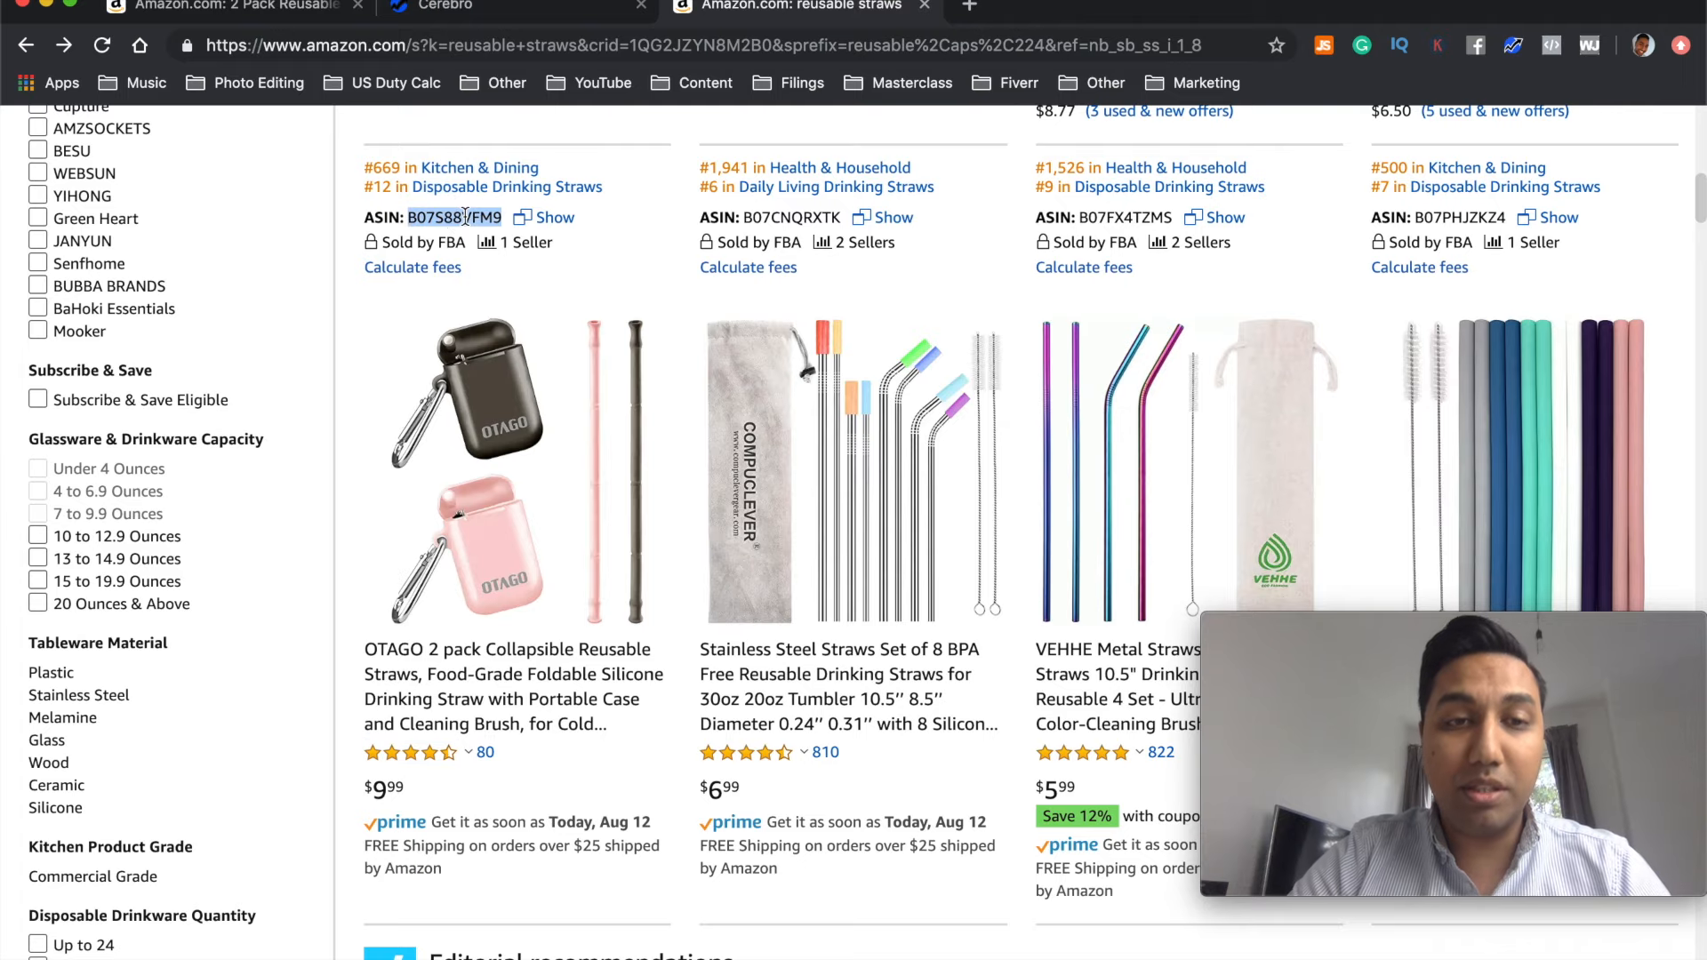
left_click(444, 7)
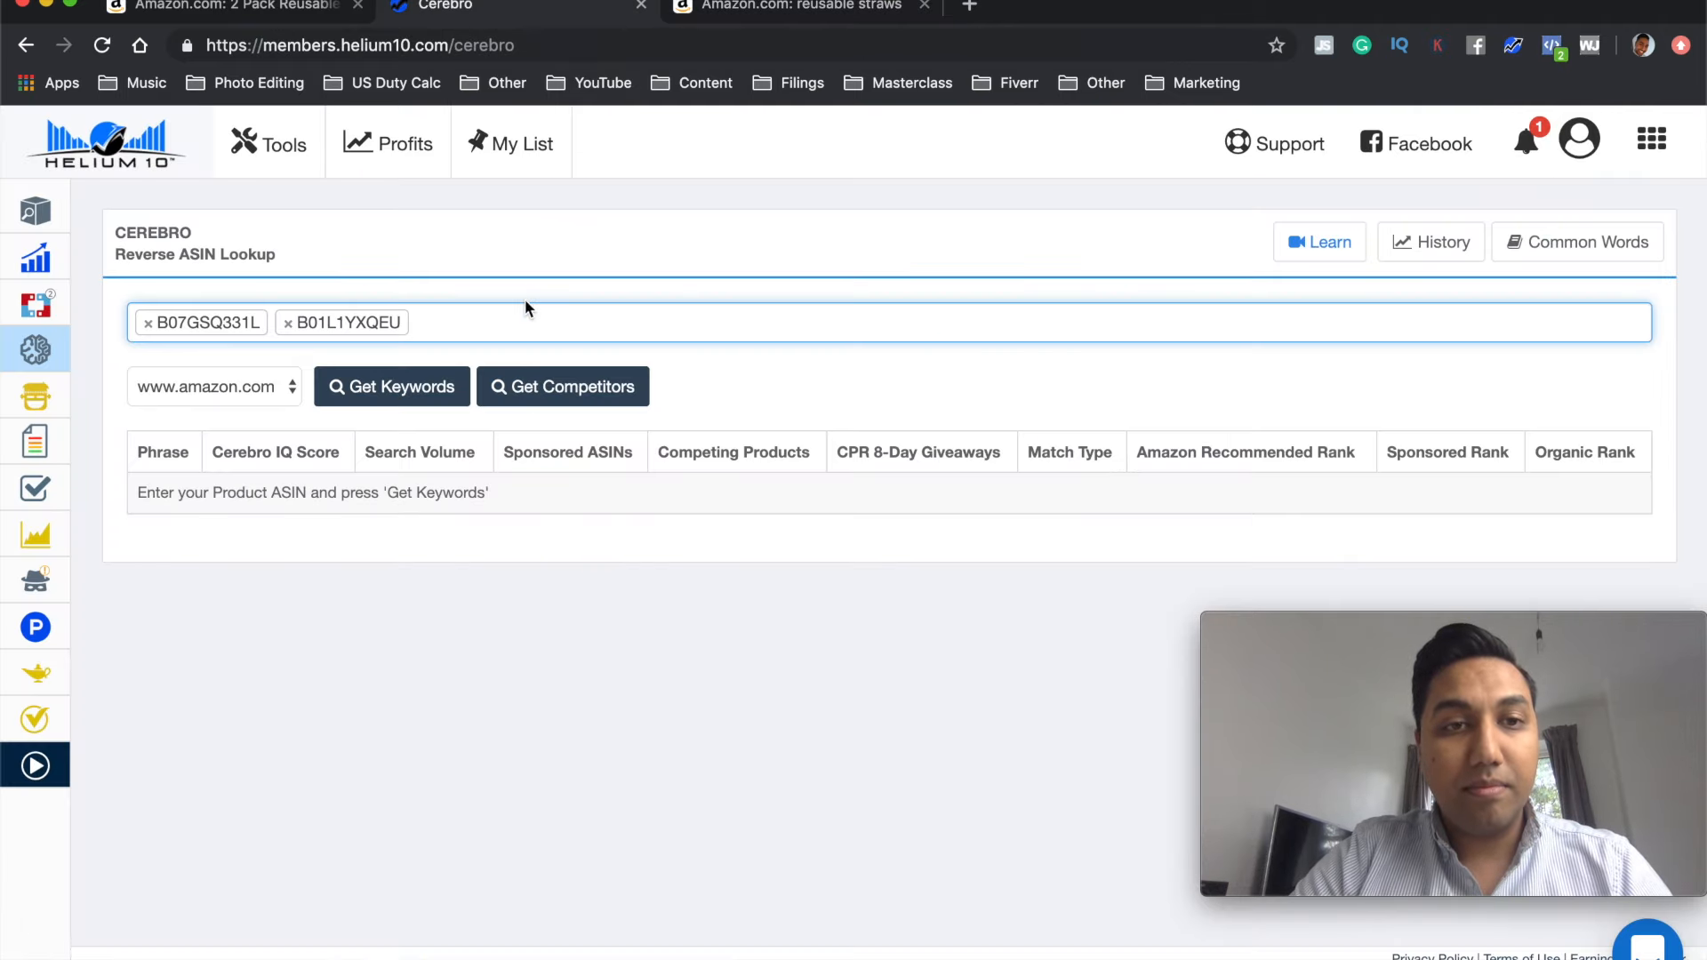
key("super+v")
left_click(564, 356)
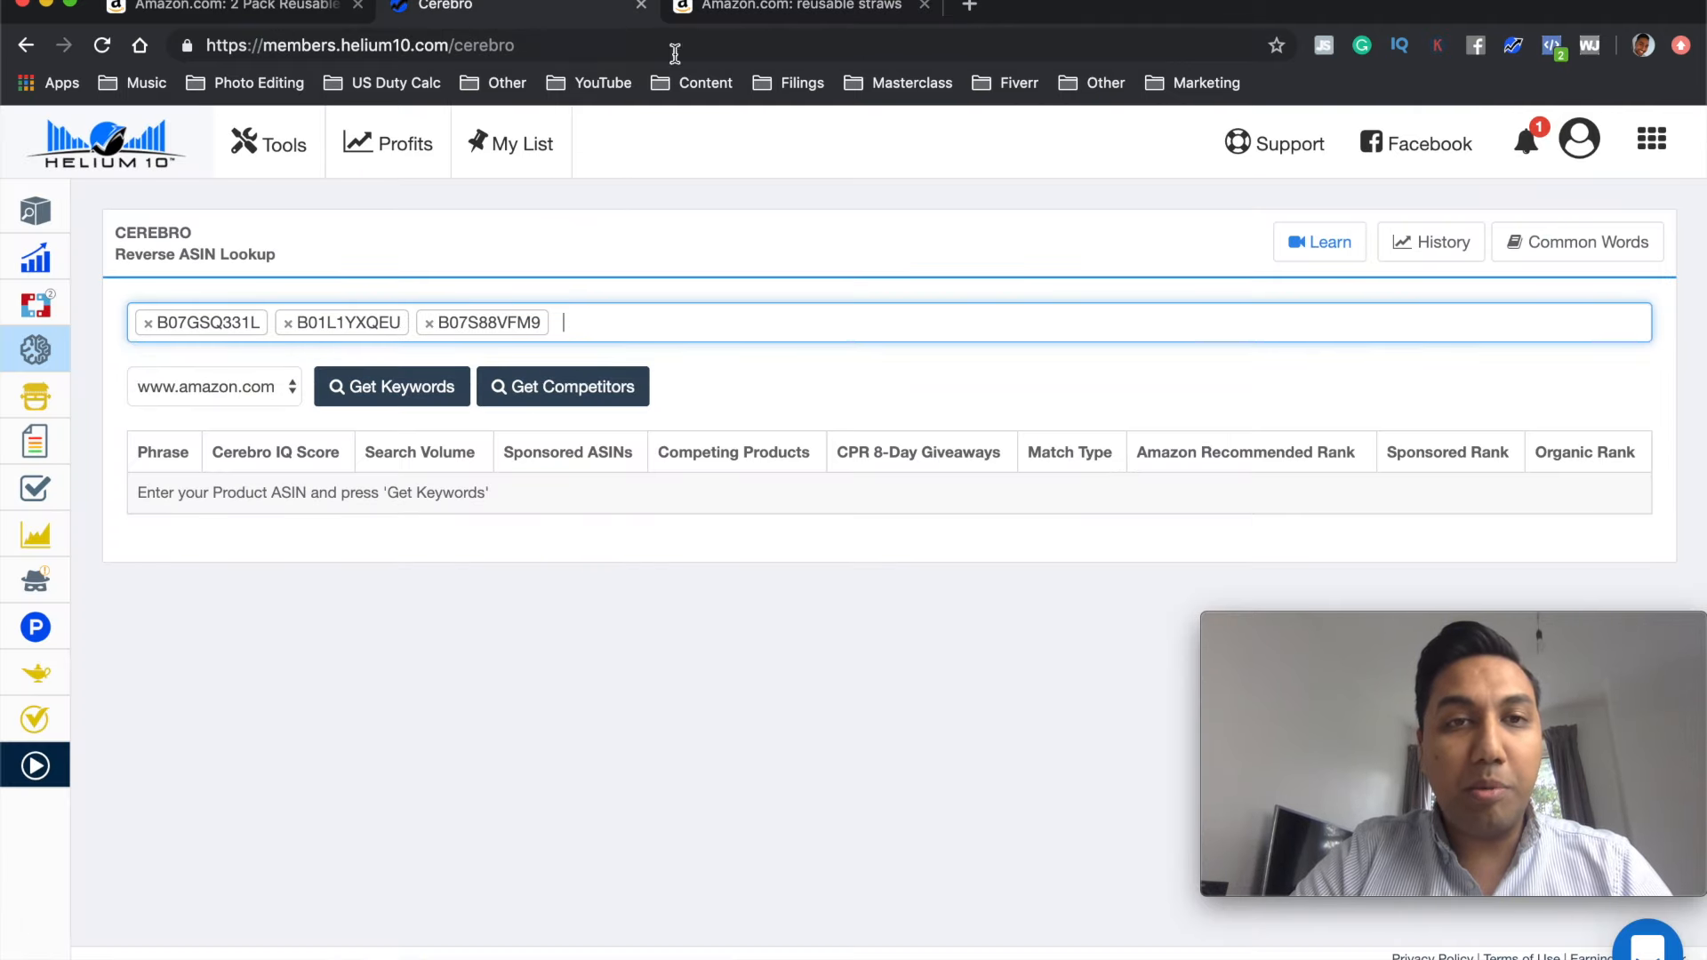
Step: Copy the ASIN B07CNQRXTK of the stainless steel set of 8 from Amazon and add it to Cerebro's product ASINs
left_click(757, 11)
scroll(987, 378, "down", 4)
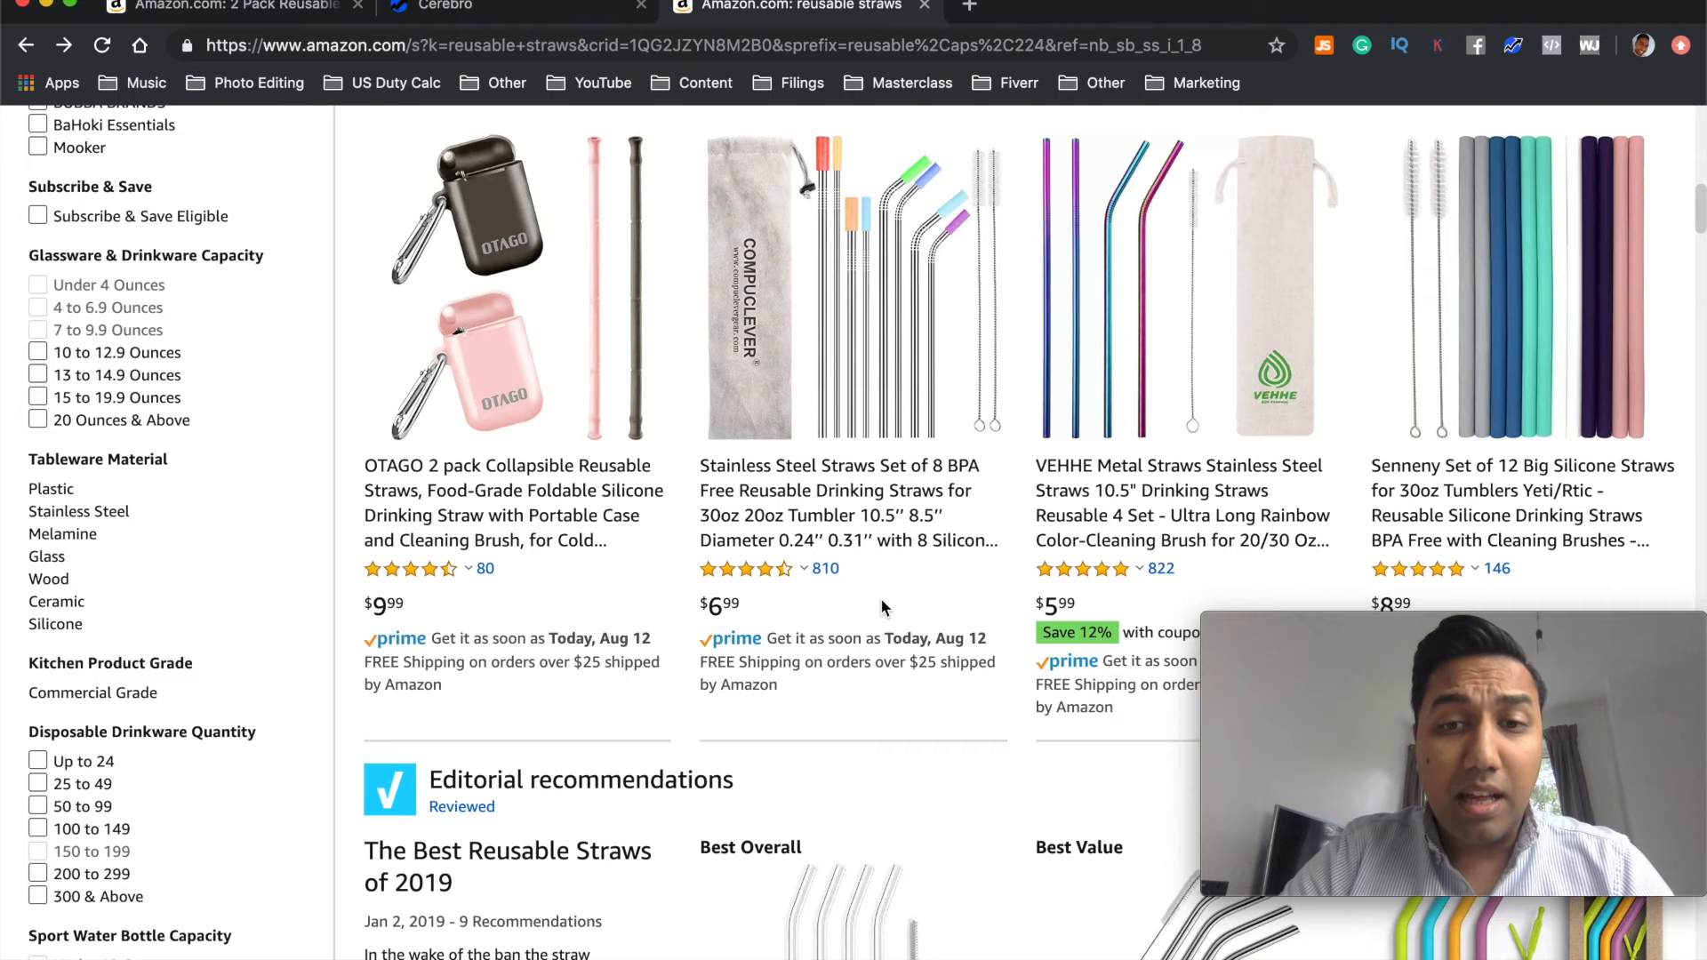
scroll(882, 601, "up", 4)
scroll(882, 607, "down", 1)
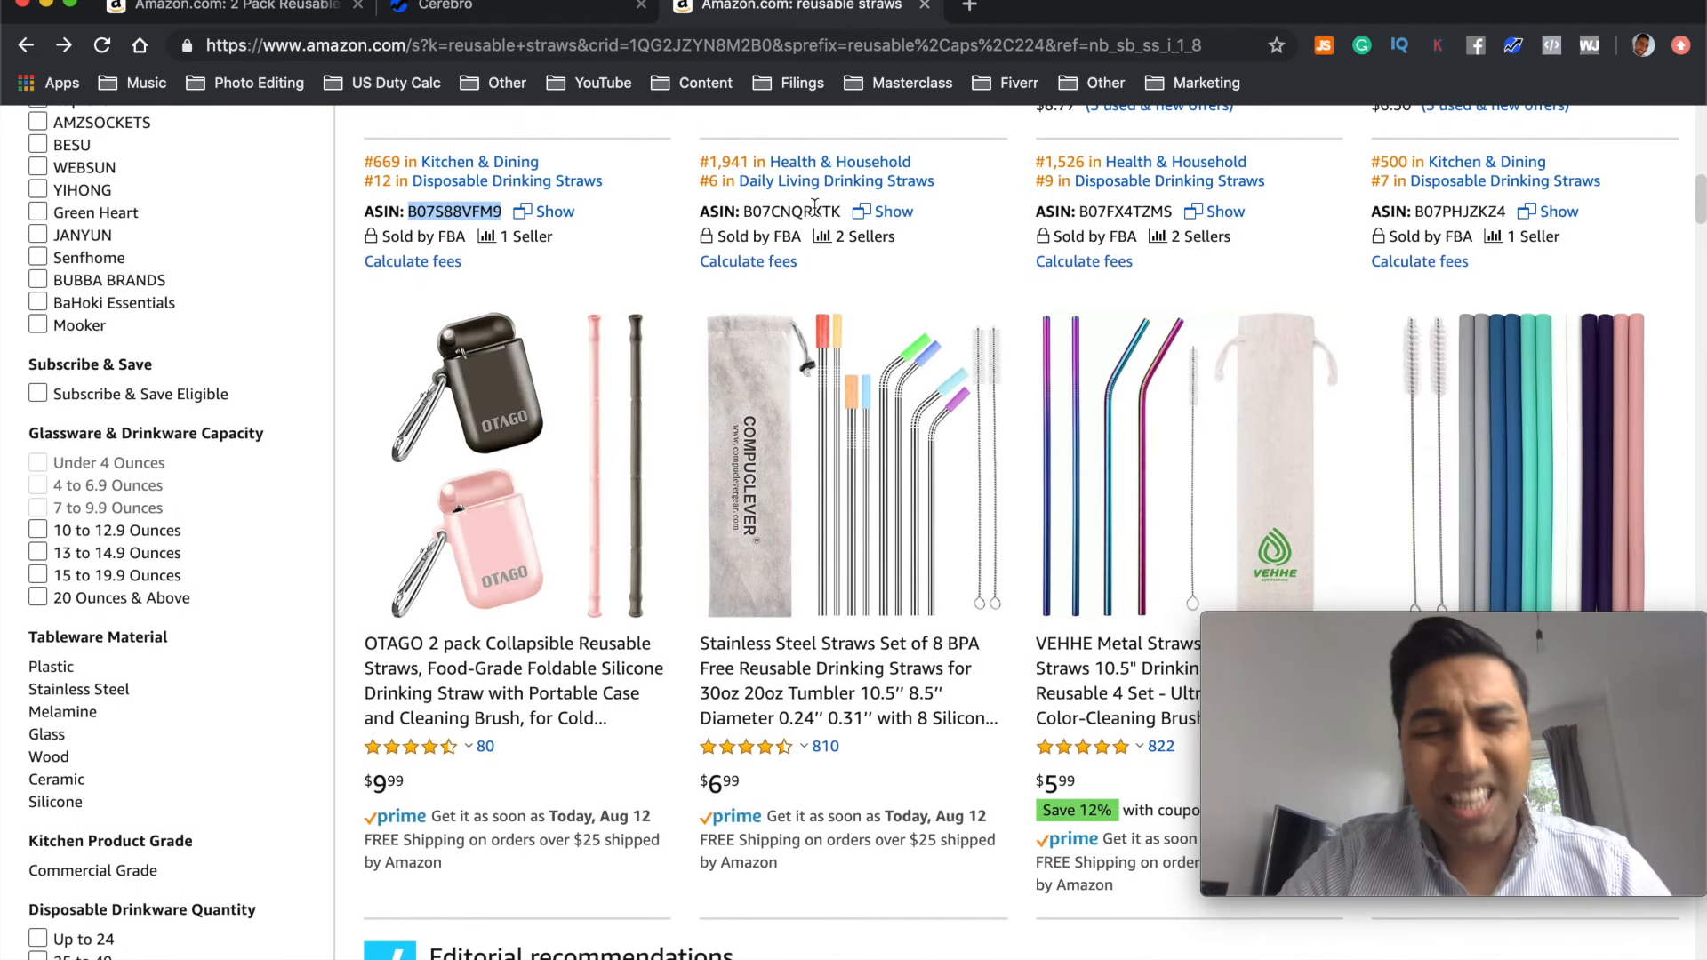
double_click(816, 211)
key("super+c")
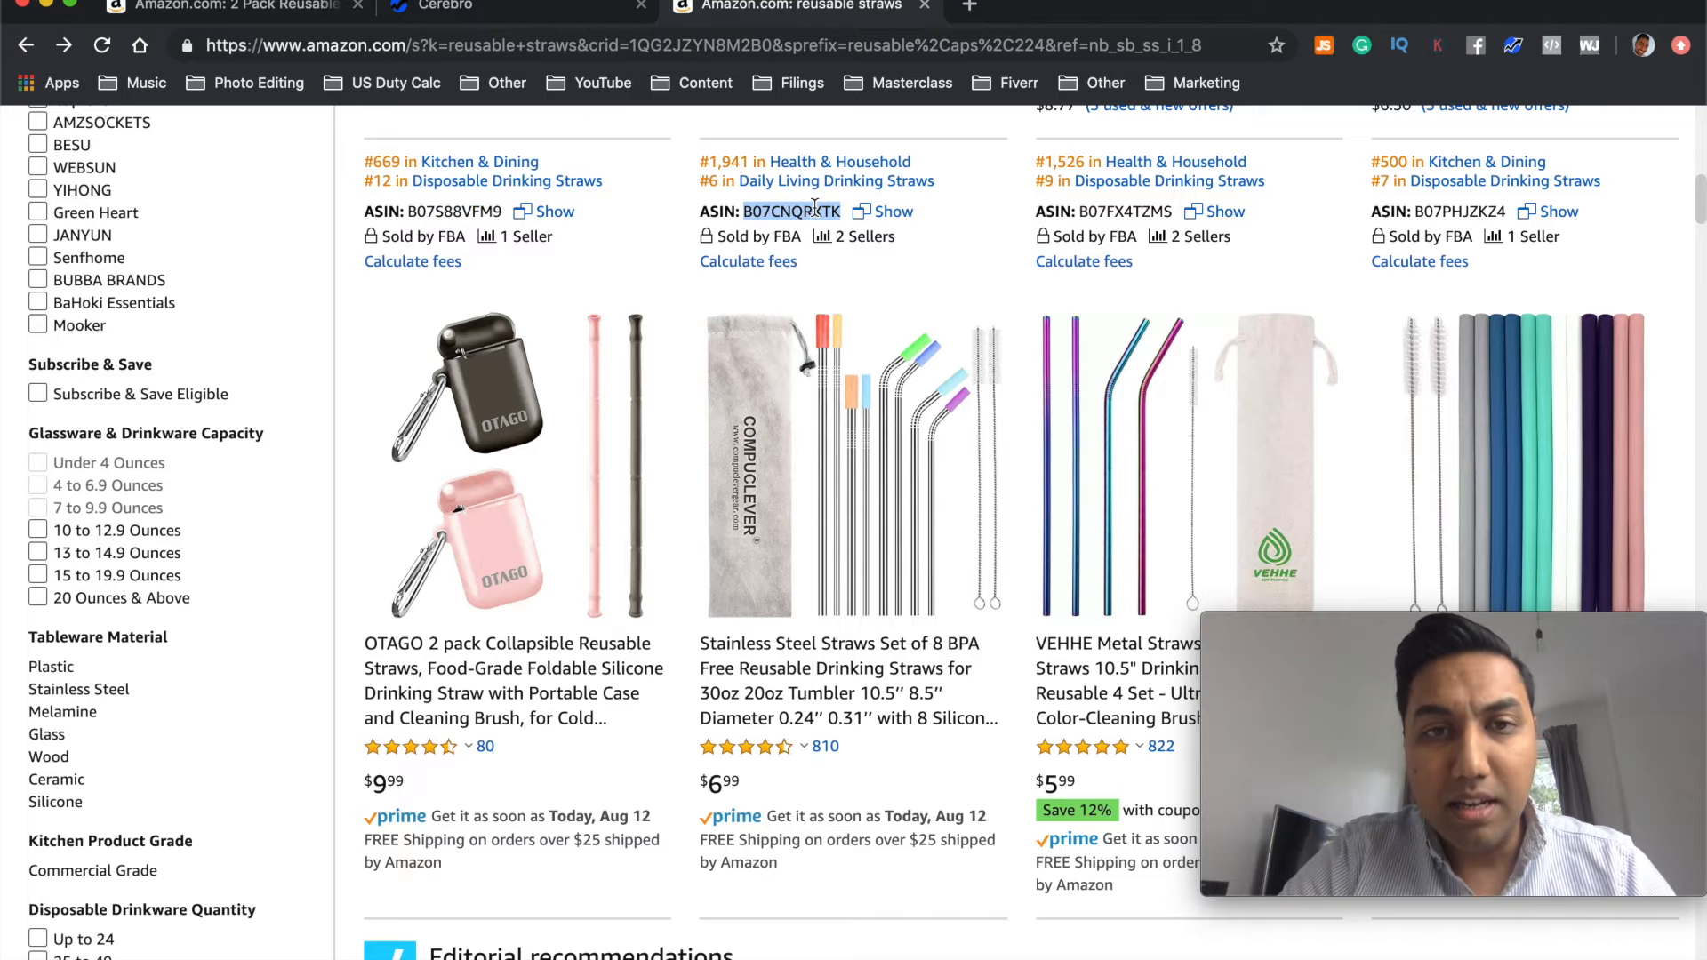
left_click(468, 7)
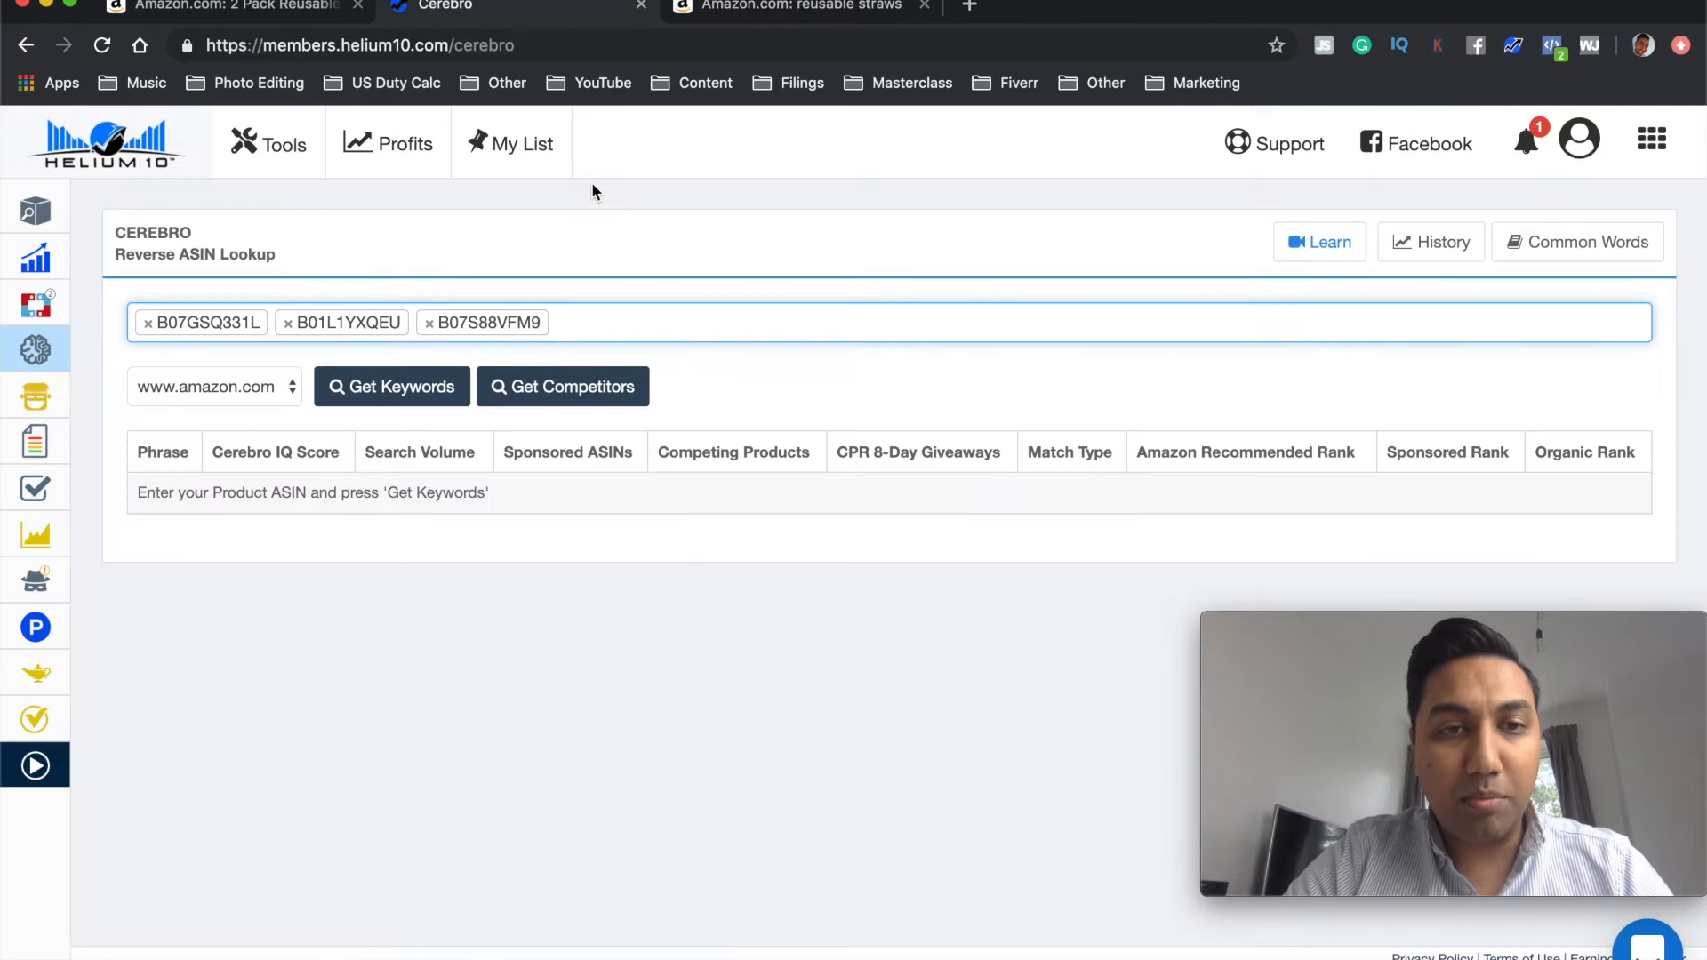
key("super+v")
left_click(655, 354)
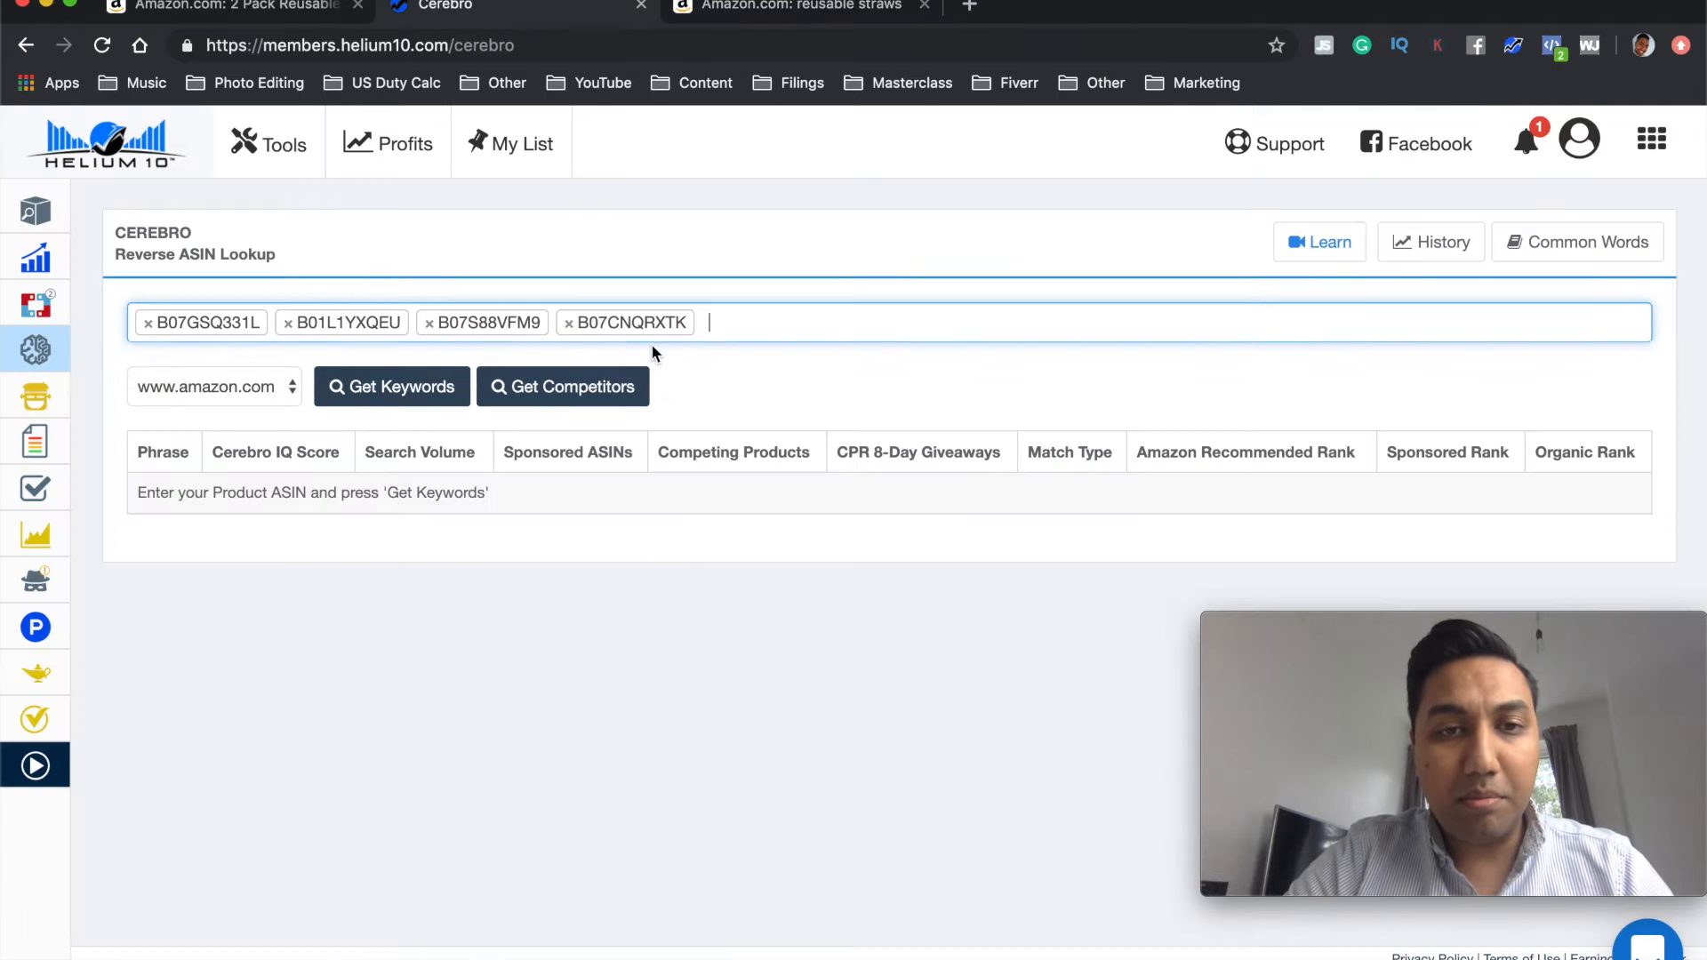
Step: Copy the VEHHE metal straws' ASIN B07FX4TZMS from the Amazon results and add it to Cerebro's product ASINs
left_click(818, 15)
double_click(1139, 209)
key("super+c")
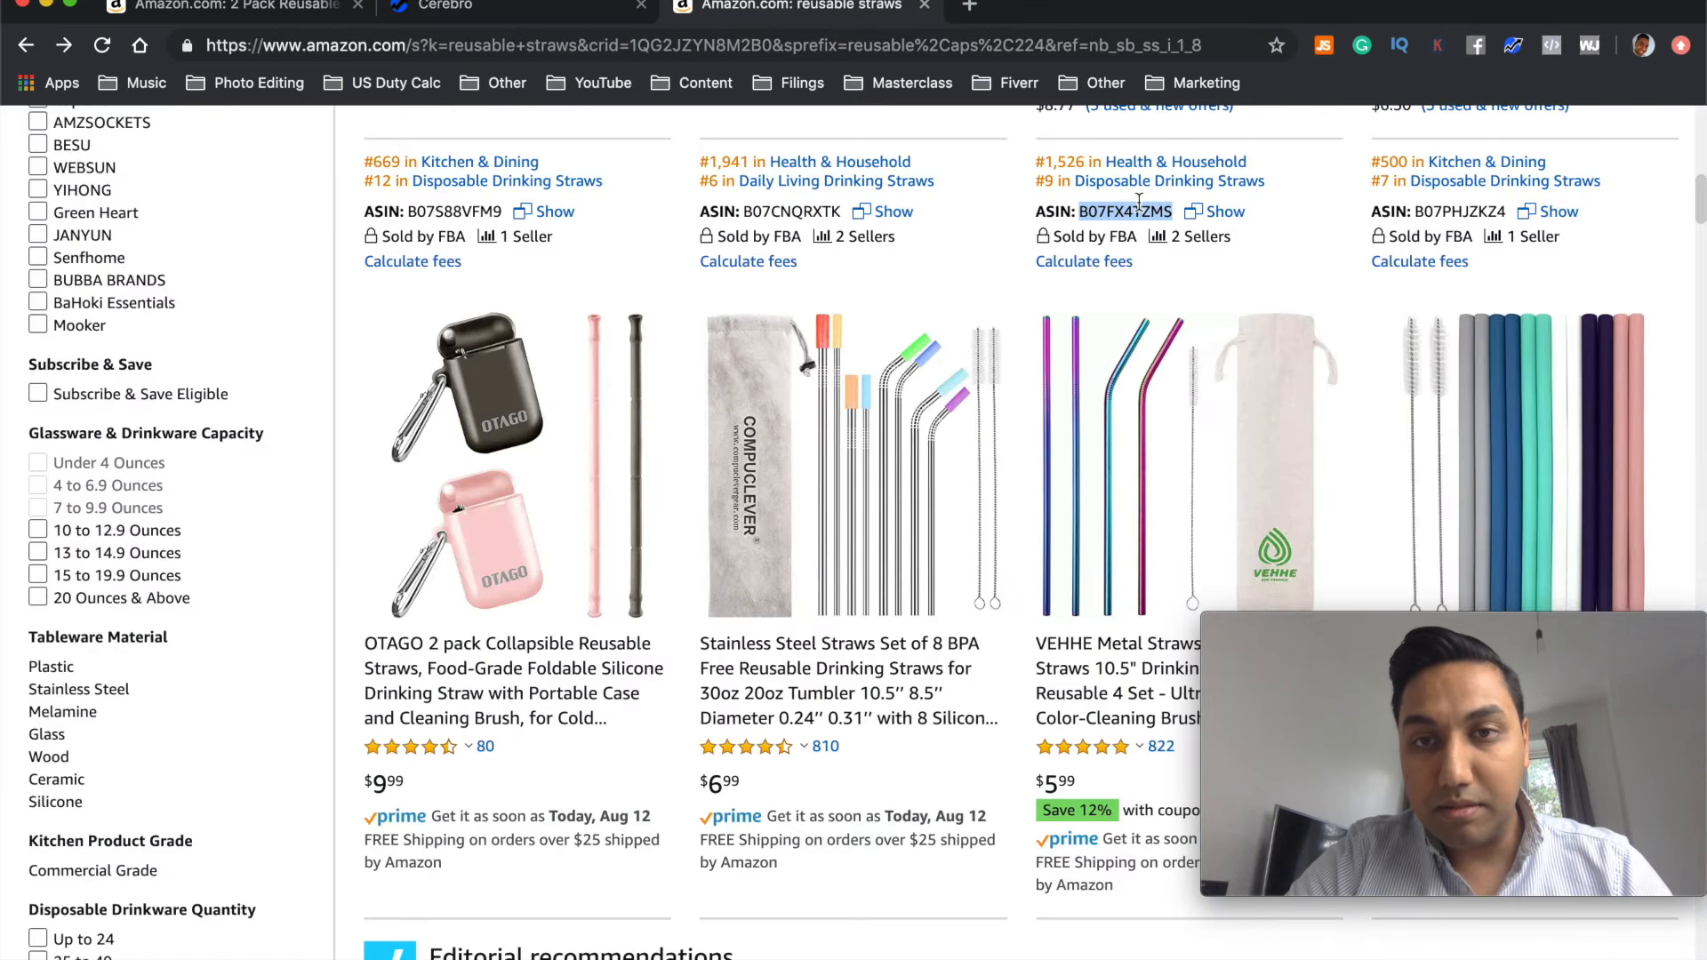
left_click(562, 11)
key("super+v")
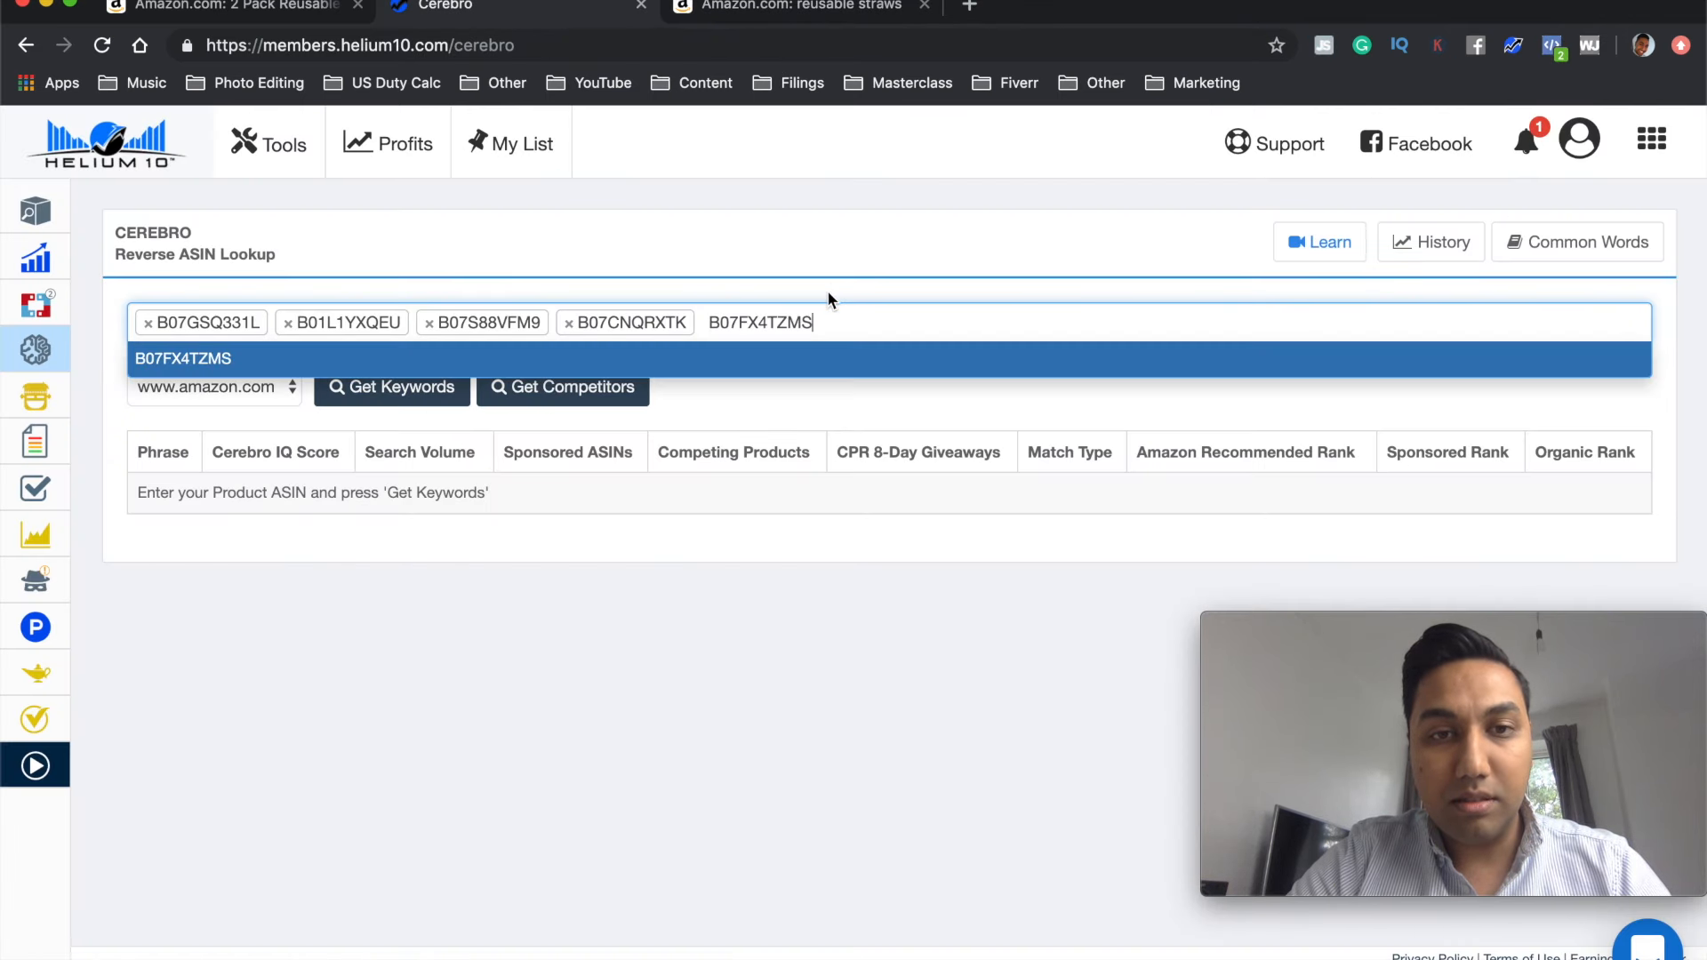
left_click(833, 362)
Step: Copy ASIN B07PHJZKZ4, the multicoloured straw set beside the VEHHE straws on Amazon, and add it to Cerebro's product ASINs
left_click(857, 14)
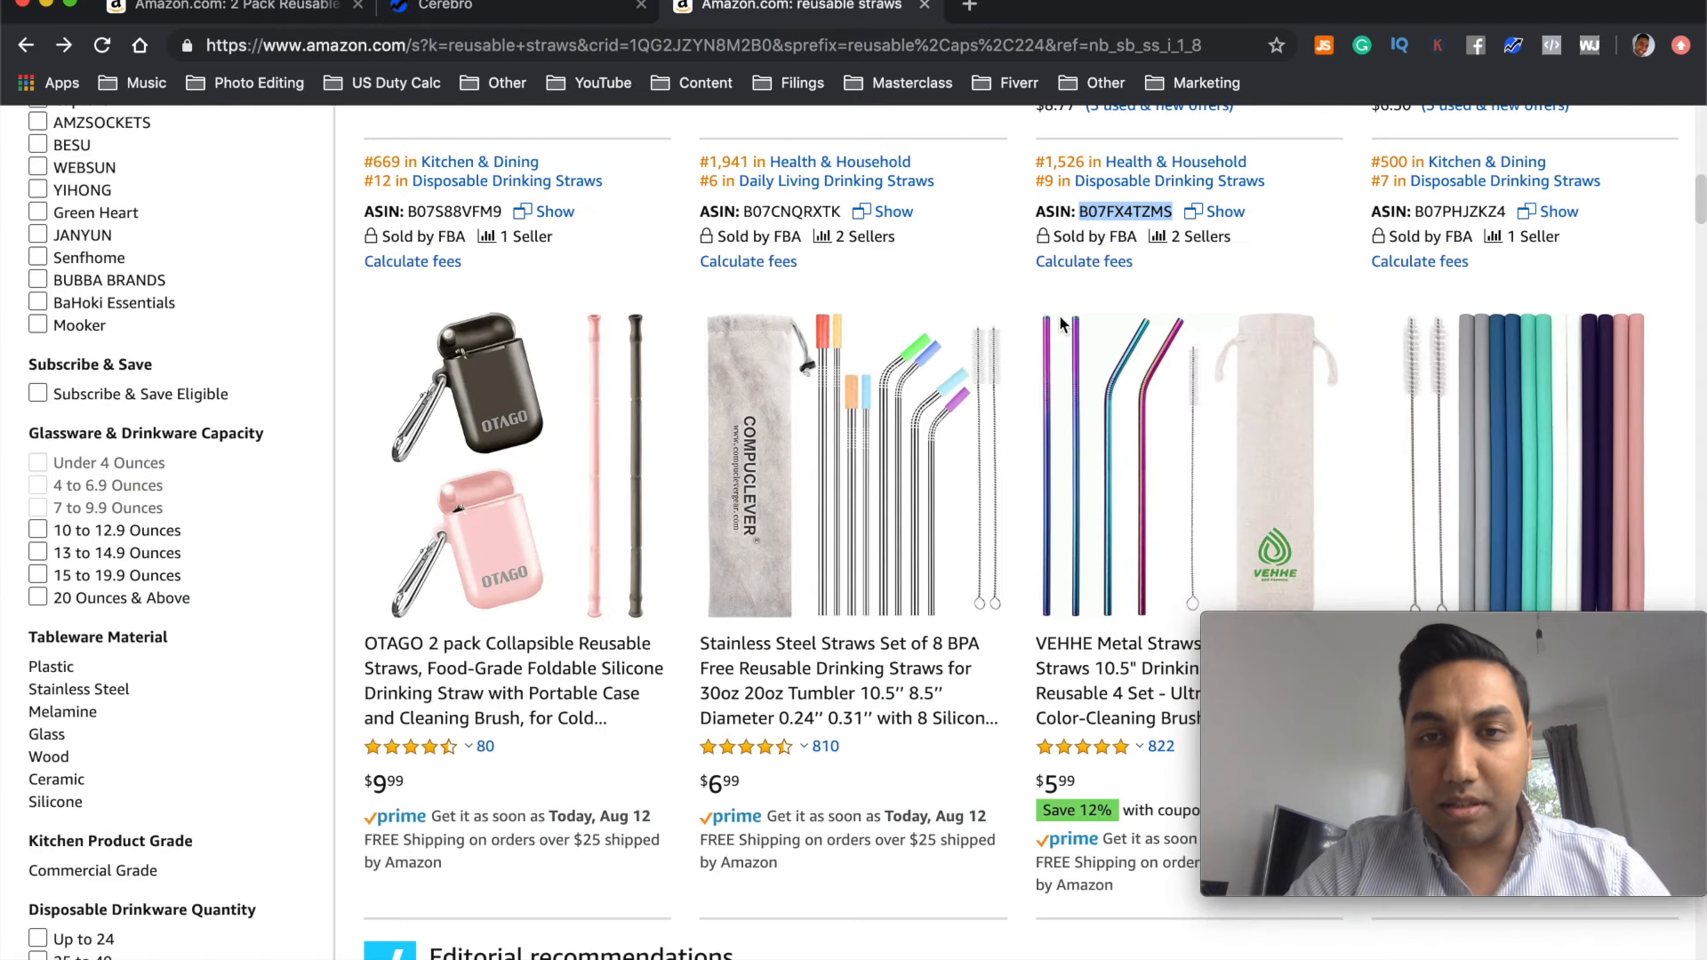
scroll(1266, 380, "down", 1)
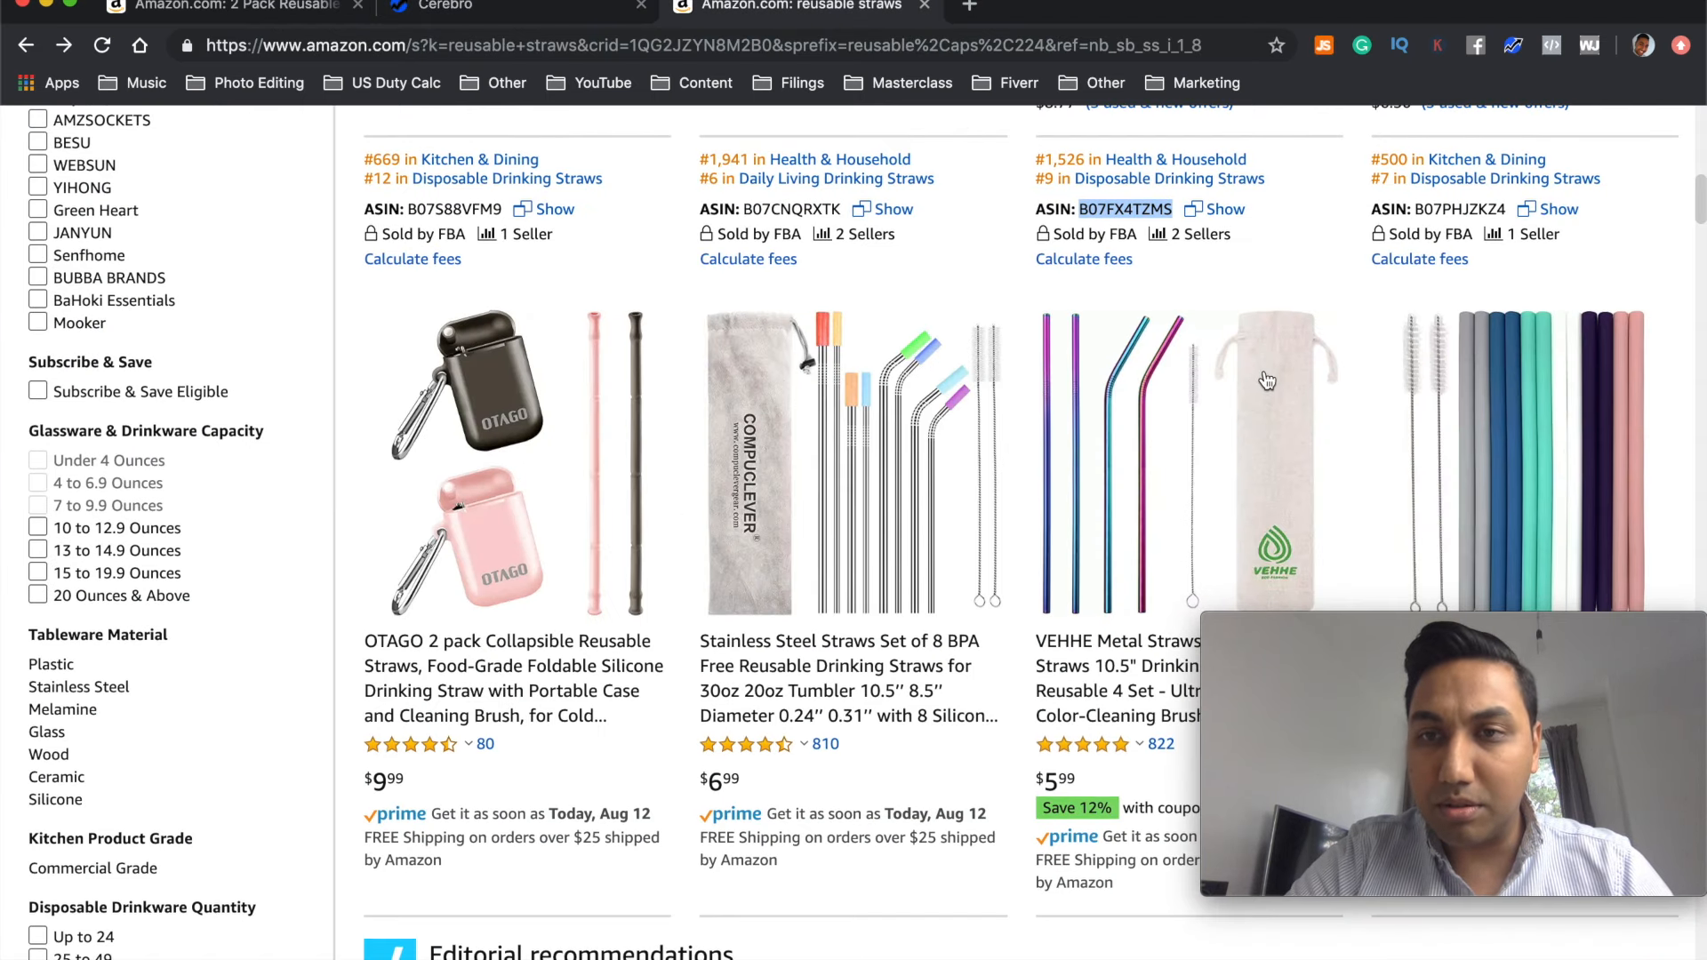
left_click(1460, 210)
double_click(1460, 210)
key("ctrl+c")
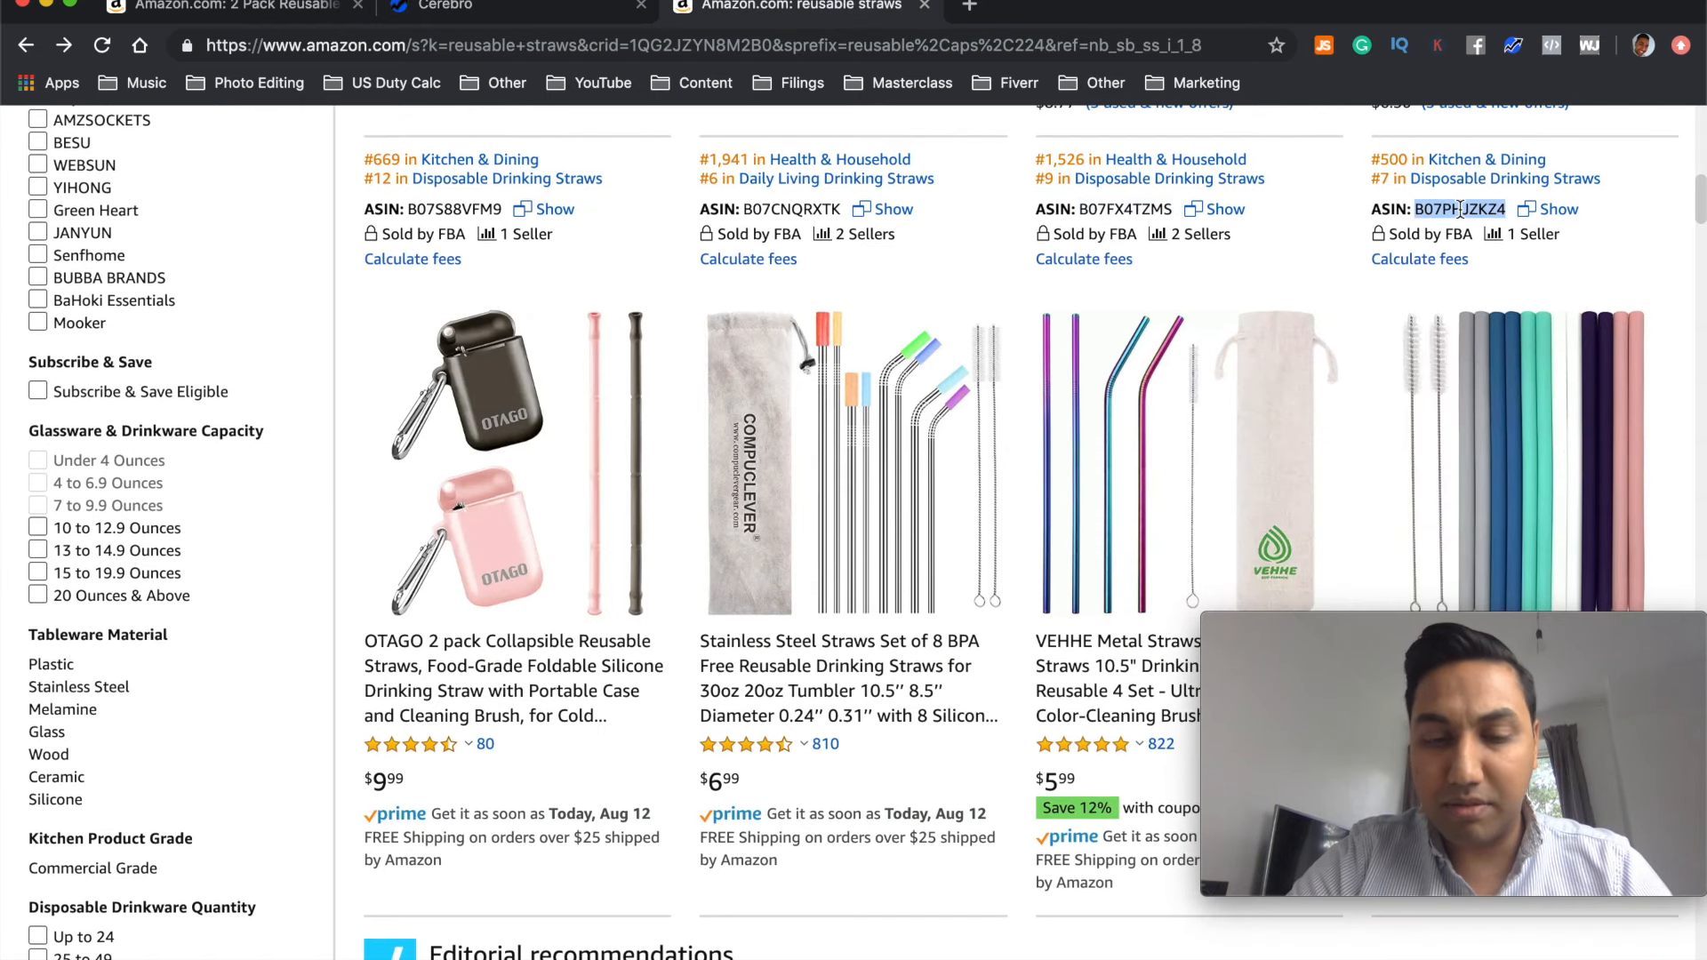
left_click(544, 11)
key("ctrl+v")
left_click(905, 366)
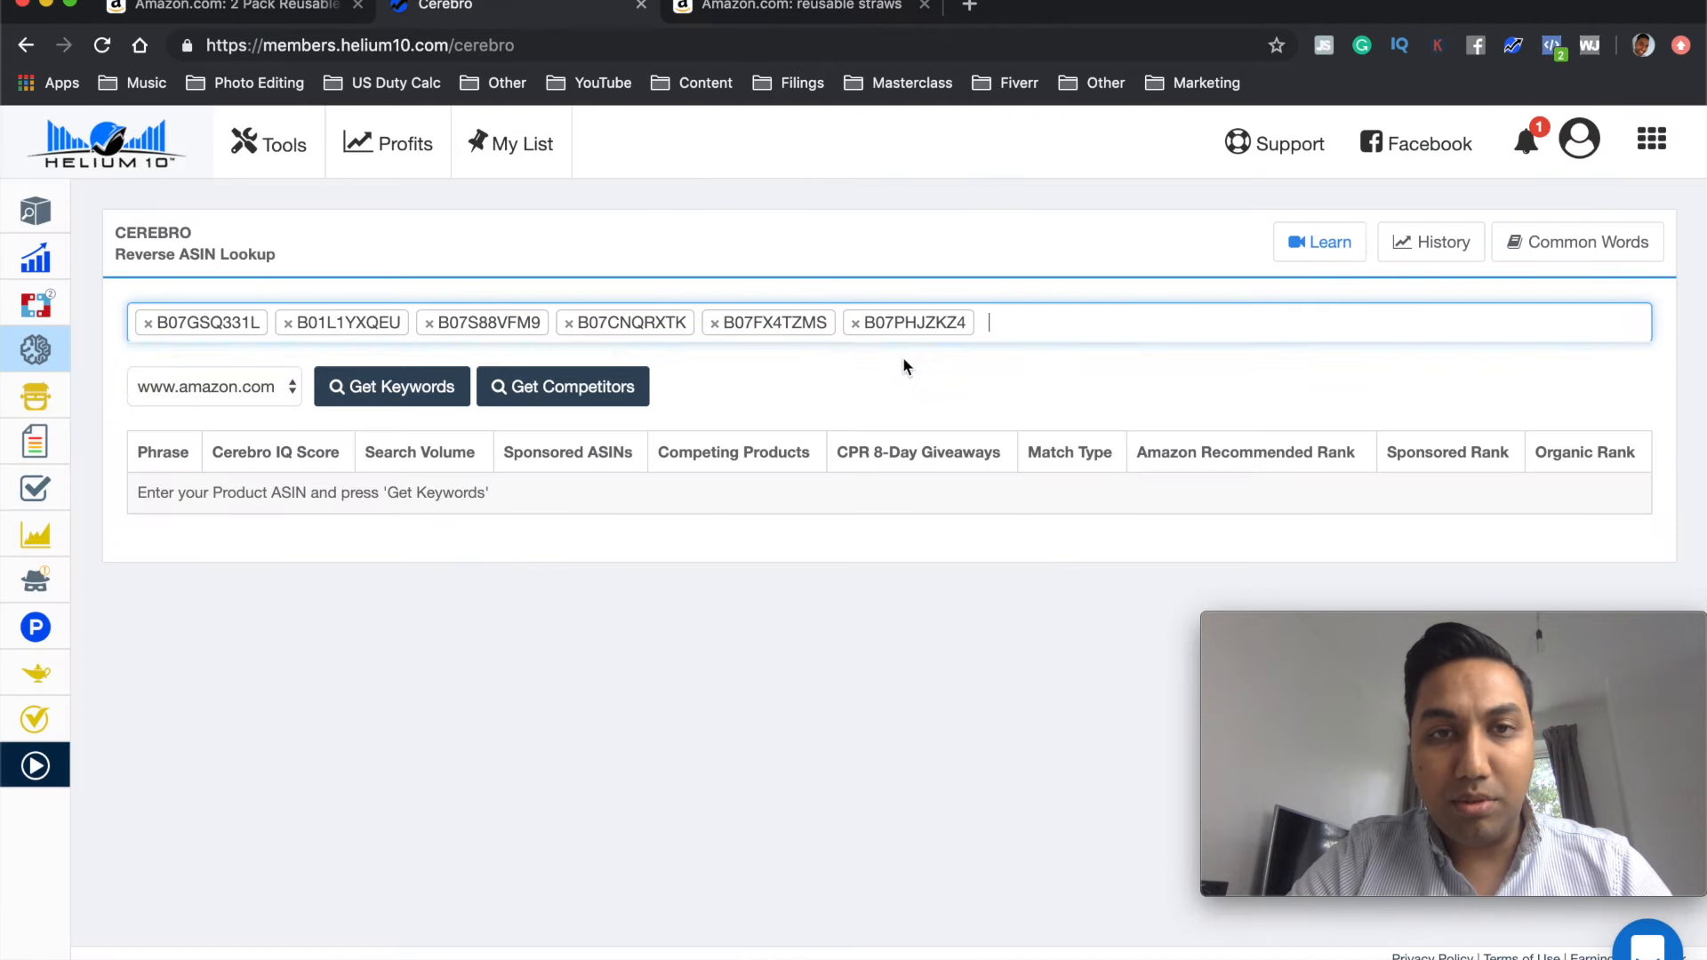
Step: Find the 2-pack telescopic reusable straws further down the Amazon results and add their ASIN B07SR8FSTT to Cerebro's product ASINs
left_click(811, 9)
scroll(729, 533, "down", 5)
scroll(727, 534, "down", 12)
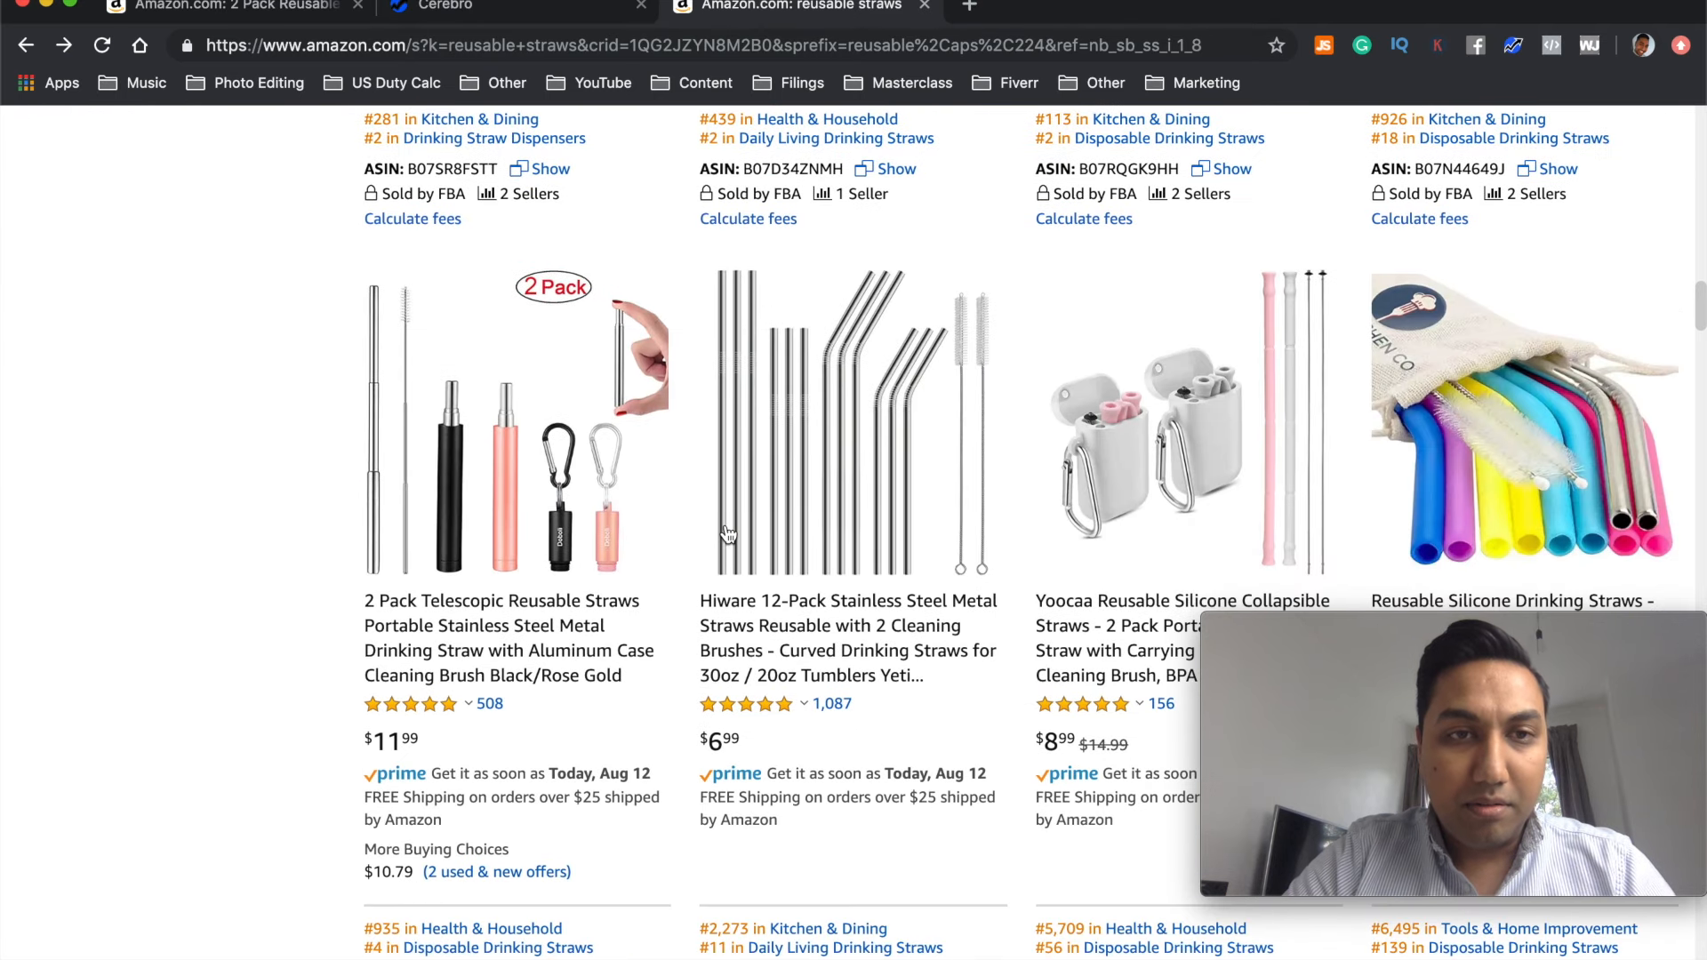
scroll(728, 534, "up", 2)
scroll(727, 533, "down", 2)
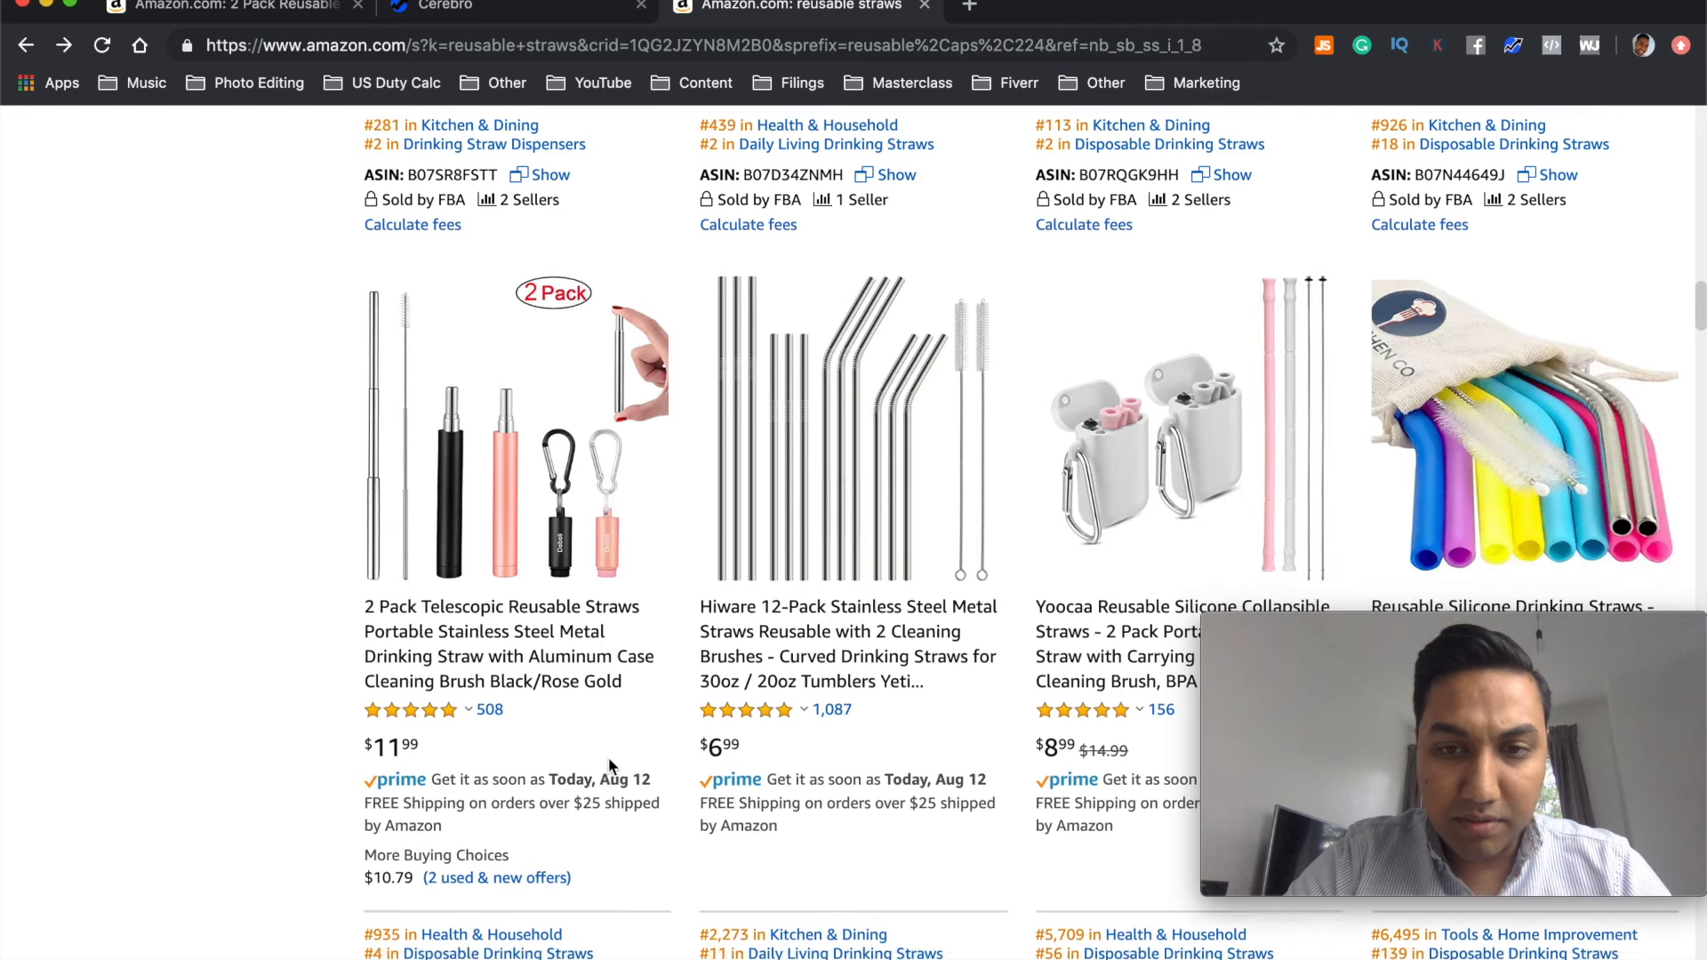
scroll(569, 676, "down", 1)
scroll(555, 436, "up", 2)
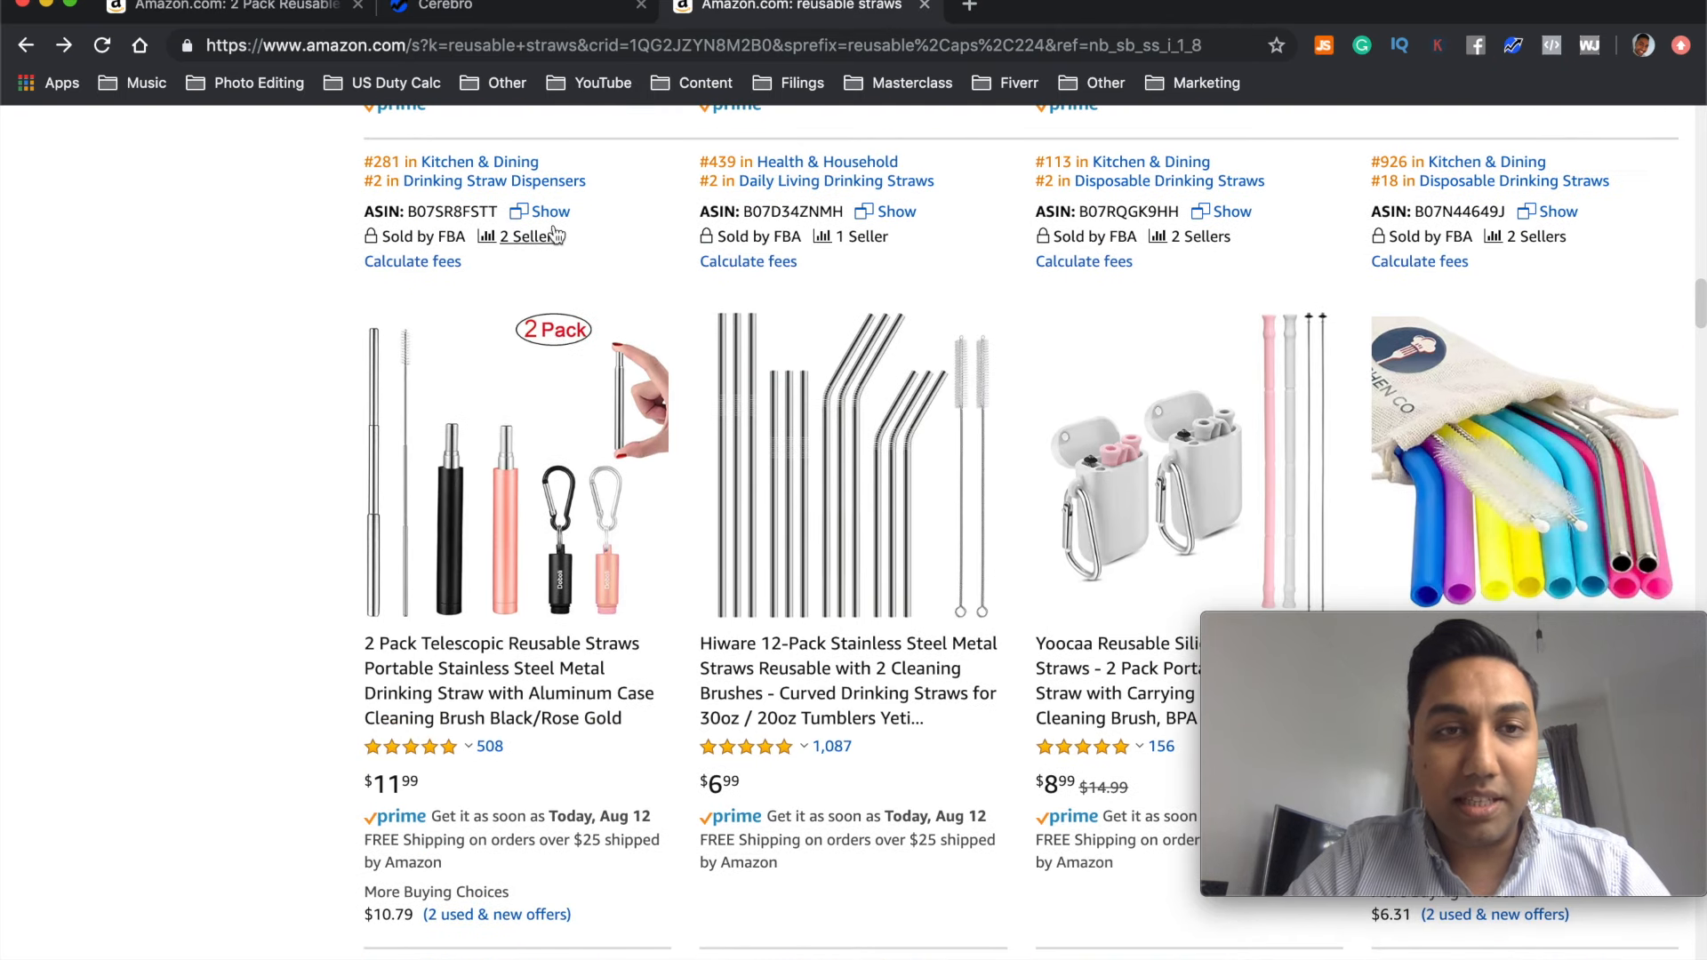
double_click(467, 211)
key("super+c")
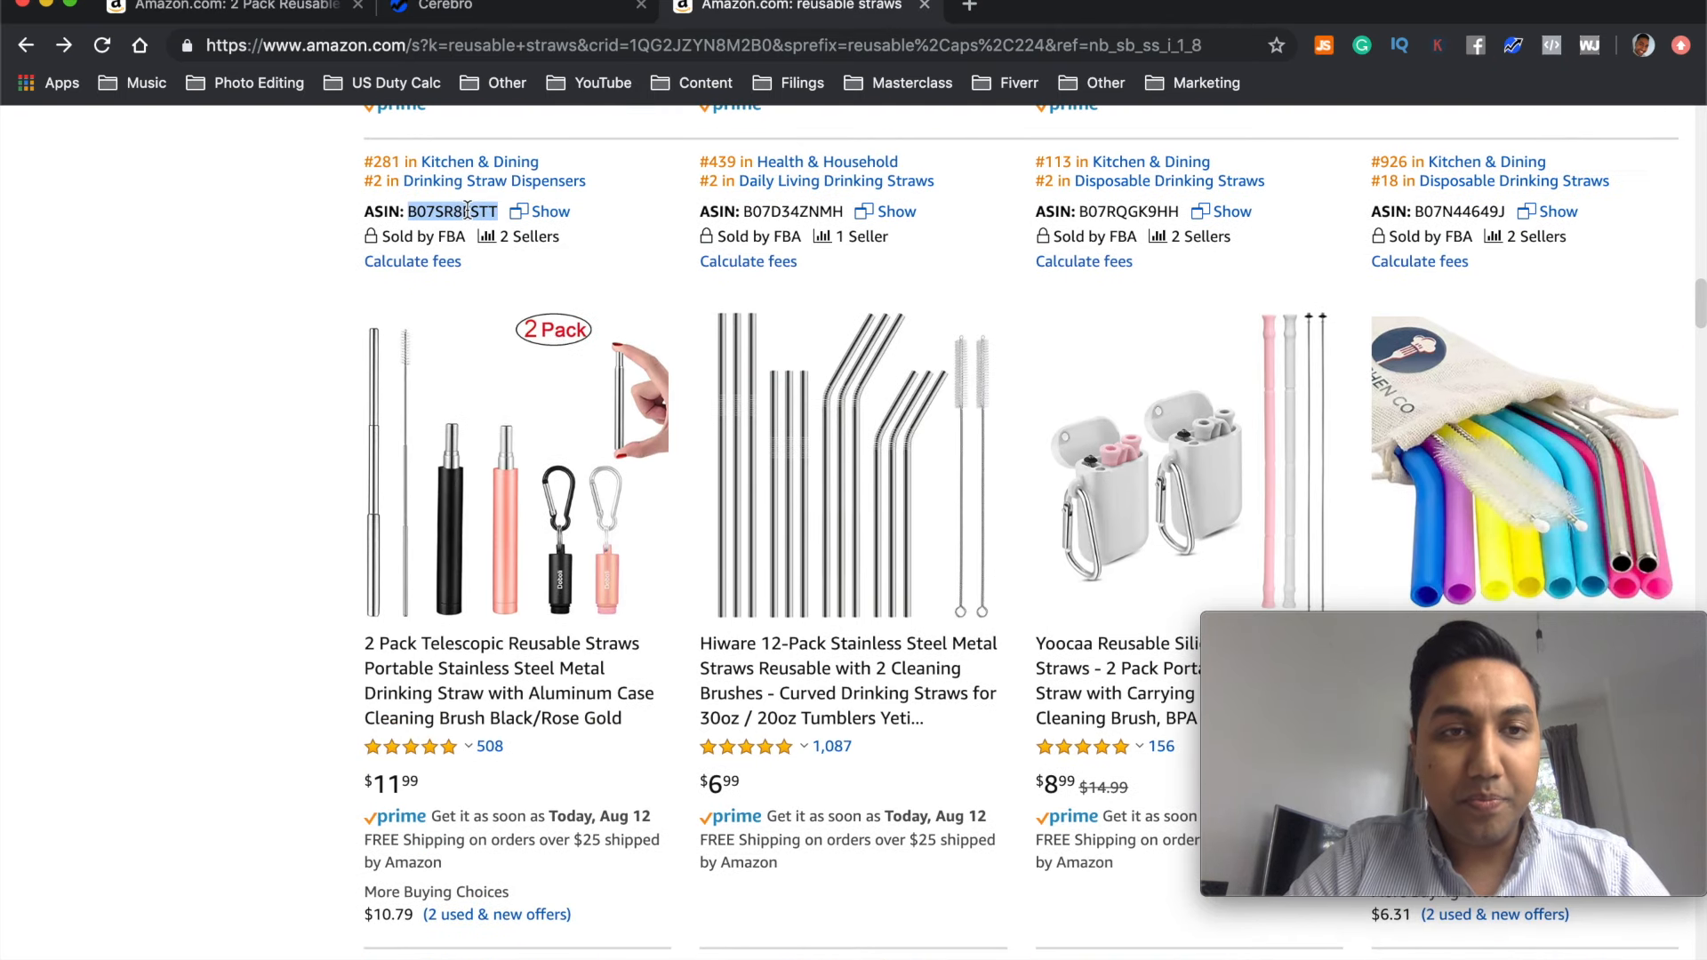
left_click(533, 11)
key("super+v")
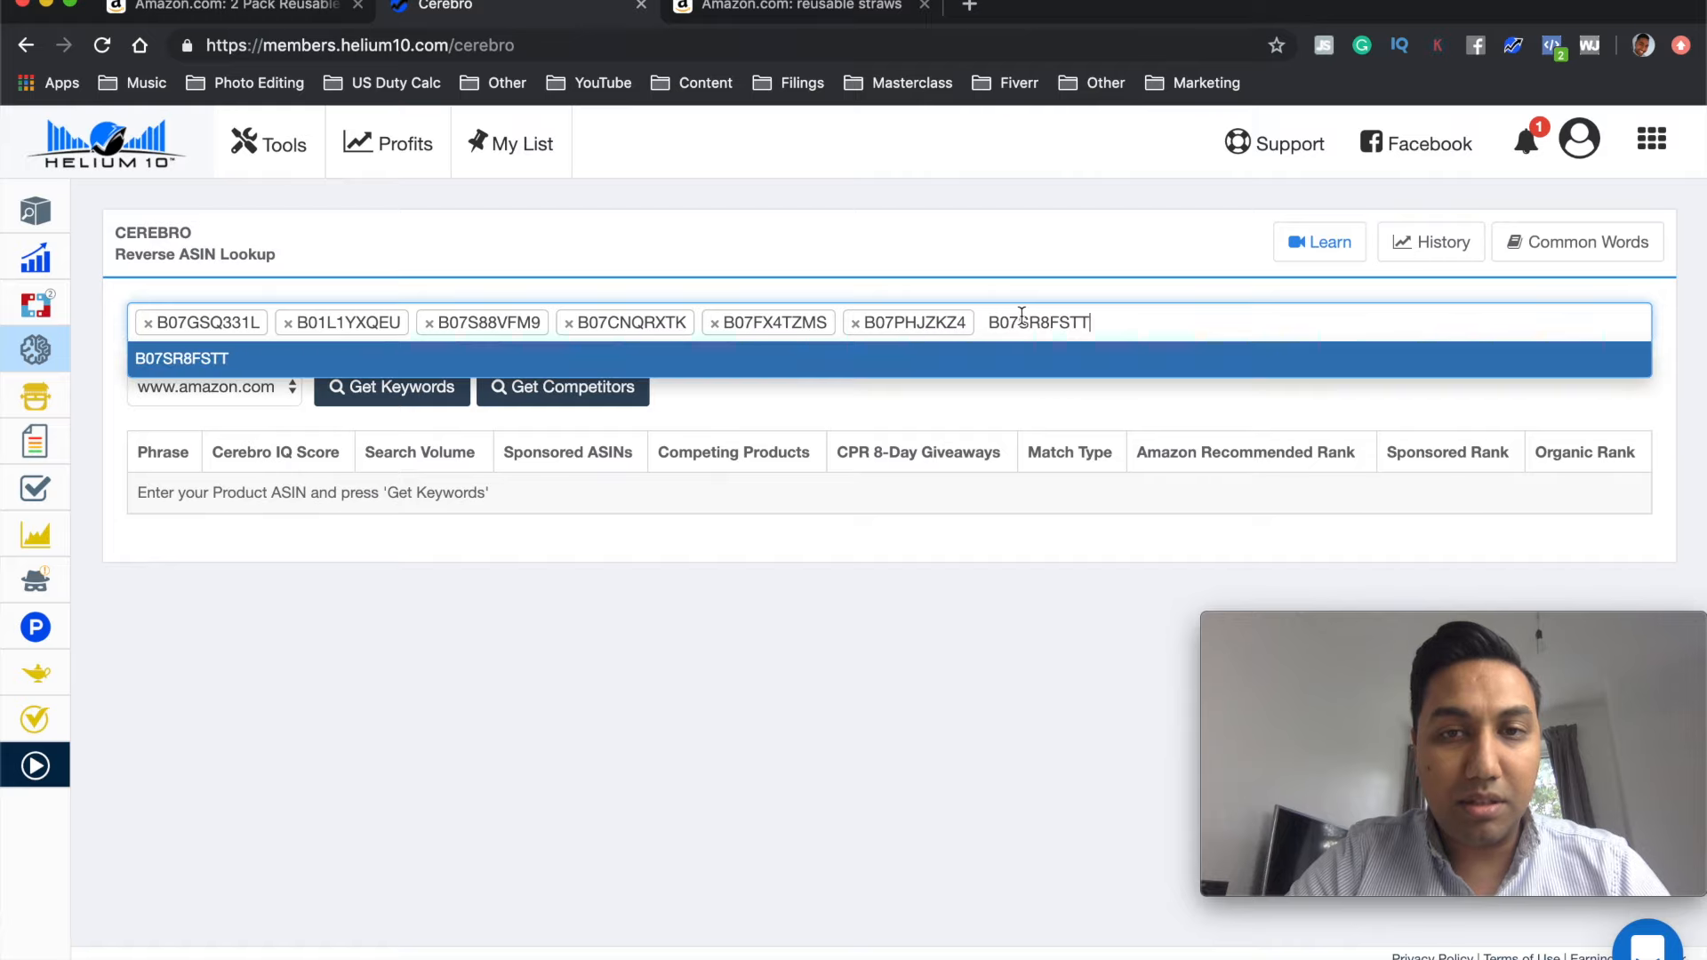
left_click(973, 377)
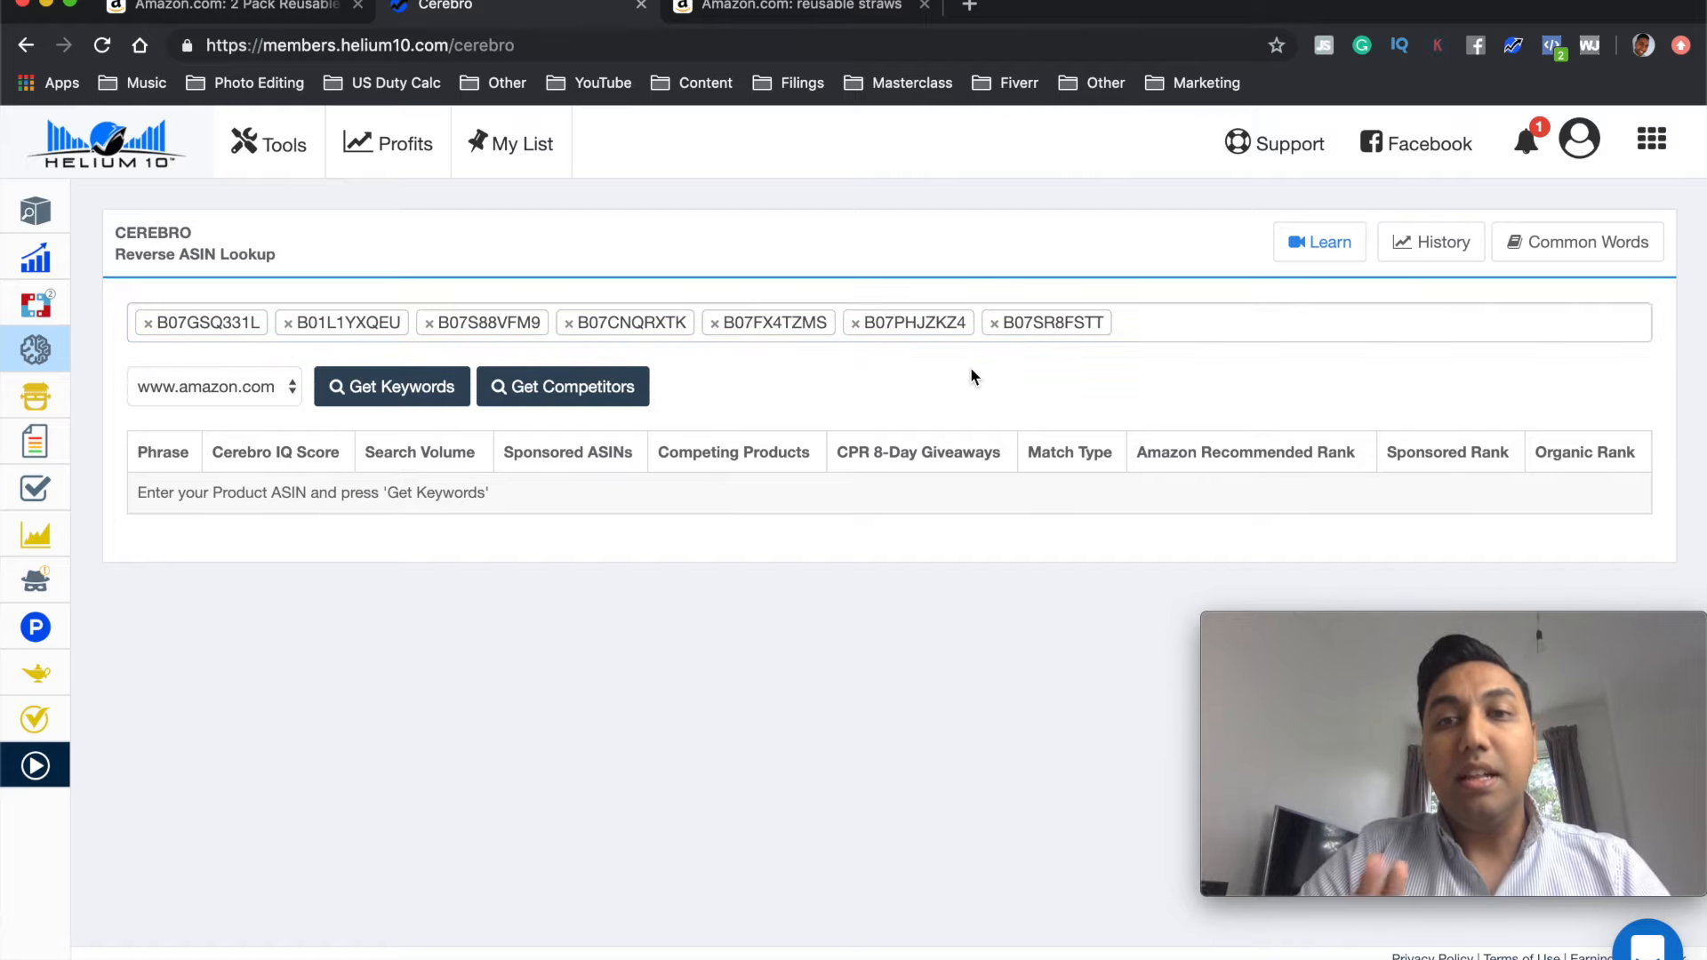
Step: Get the keywords for all entered competitor ASINs in Cerebro and check the filtered keyword count
left_click(414, 400)
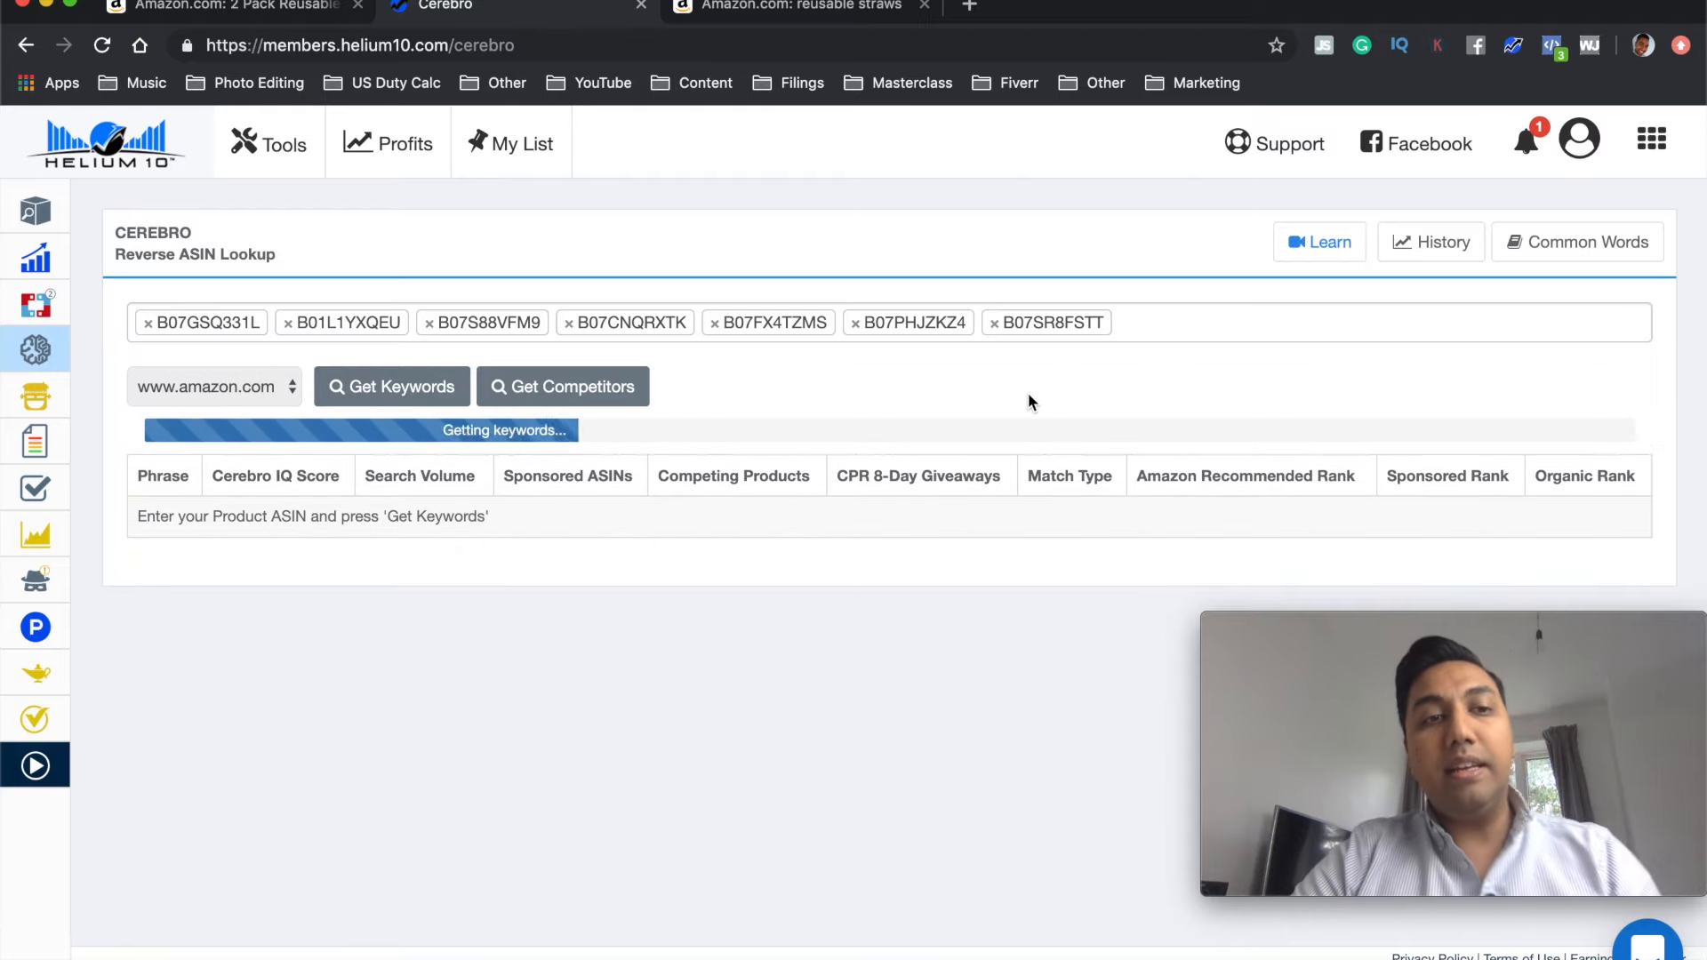
scroll(1028, 393, "down", 2)
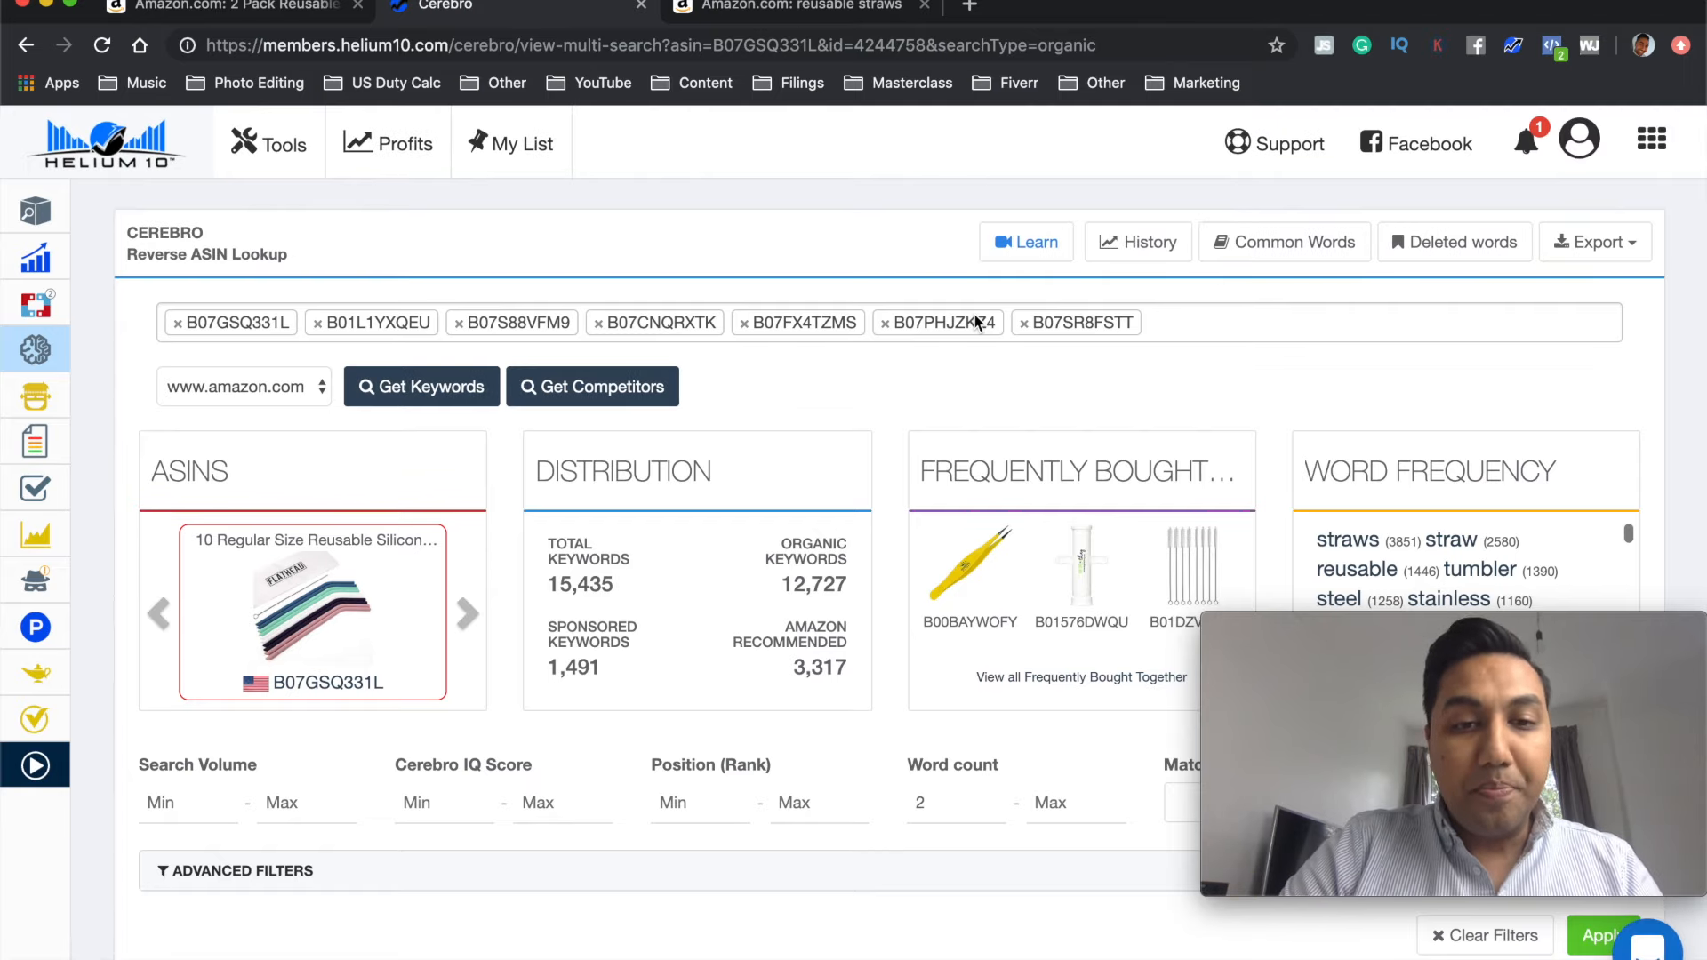
scroll(976, 322, "down", 5)
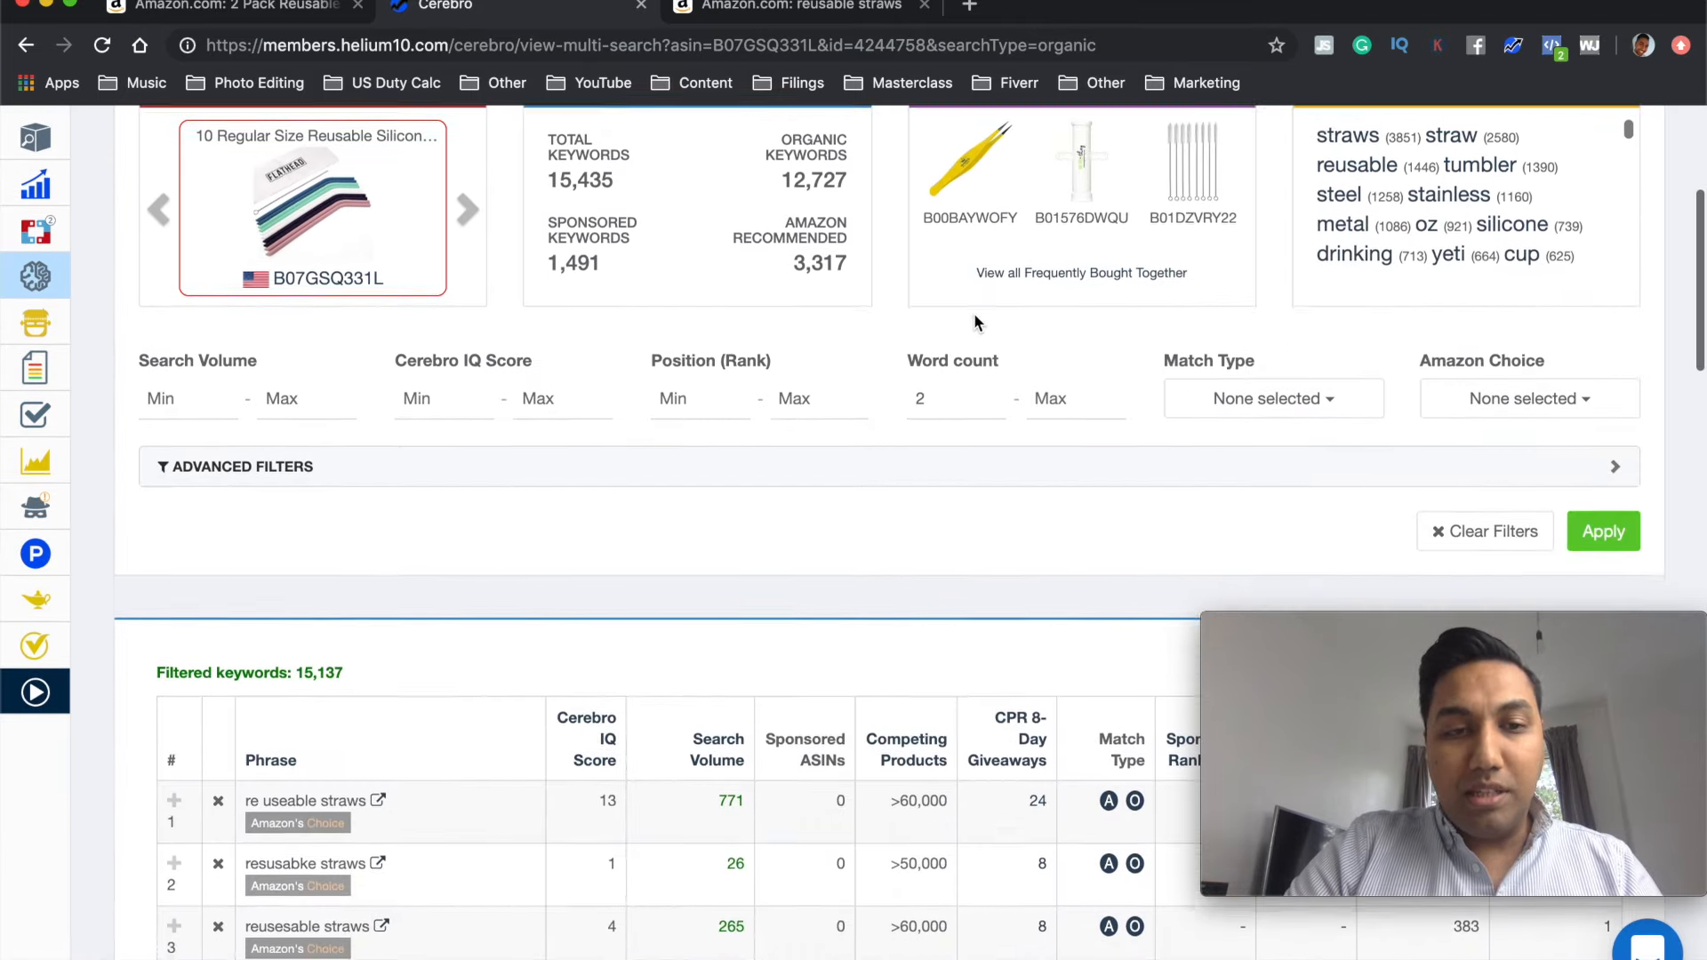
scroll(974, 322, "down", 3)
left_click_drag(296, 471, 363, 476)
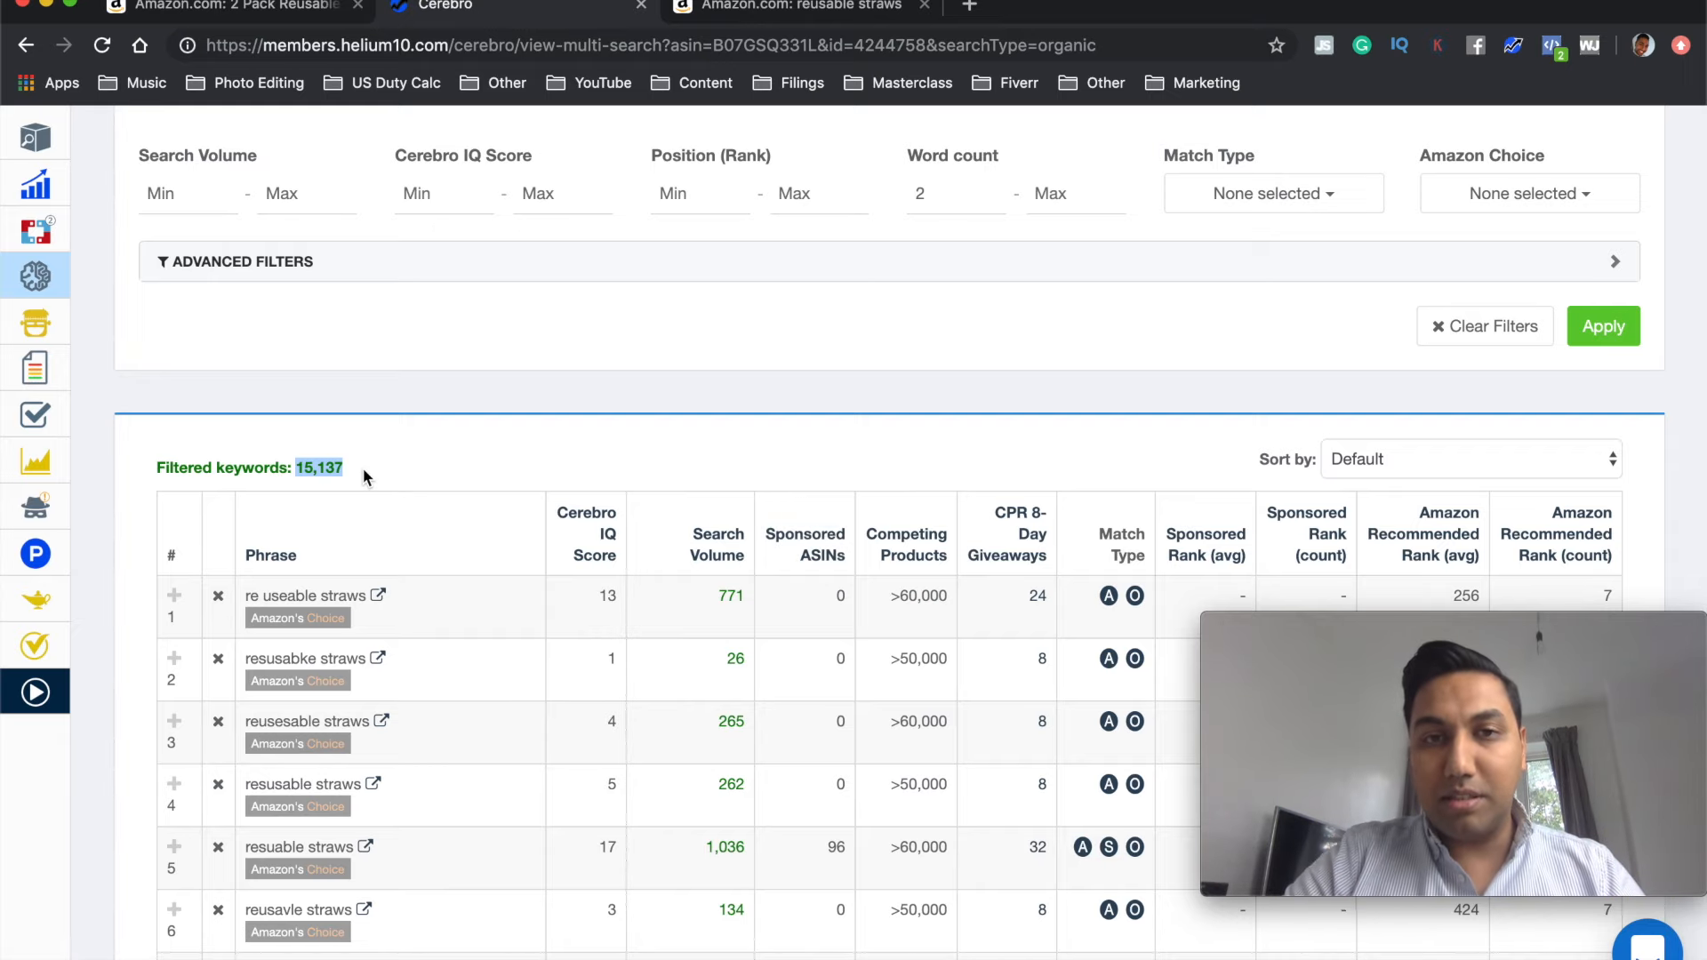
Step: Expand Cerebro's advanced filters and set the Competitor Rank Avg range from 1 to 30
scroll(363, 468, "up", 2)
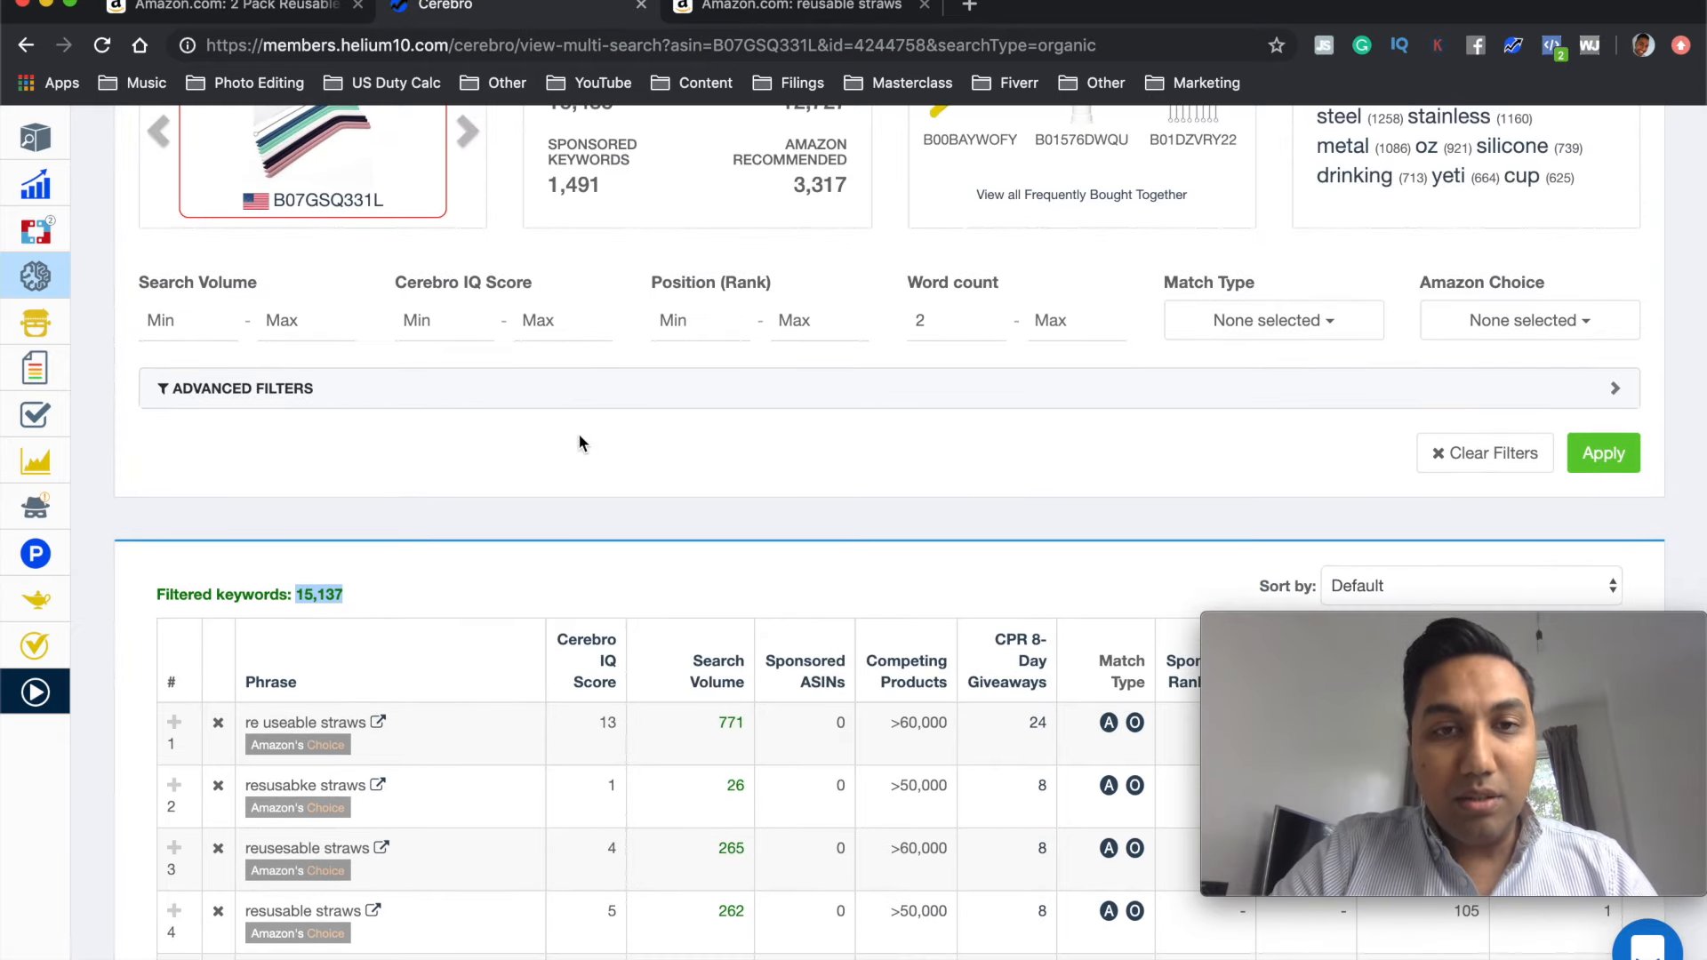
left_click(710, 396)
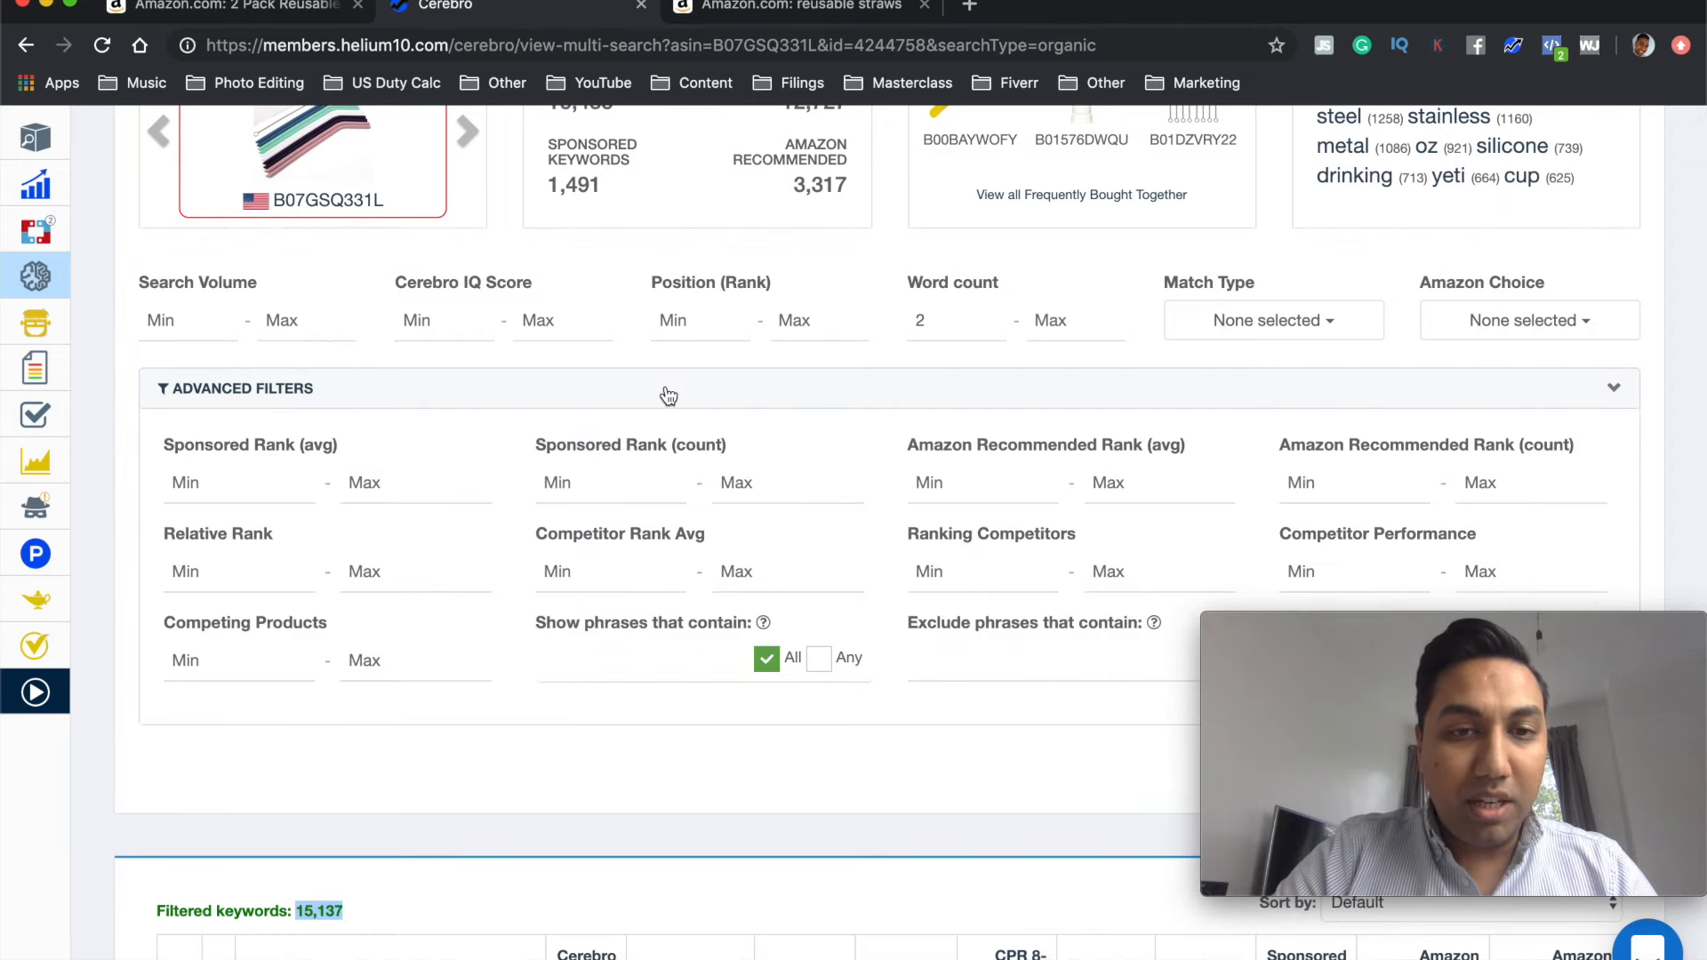
left_click(605, 585)
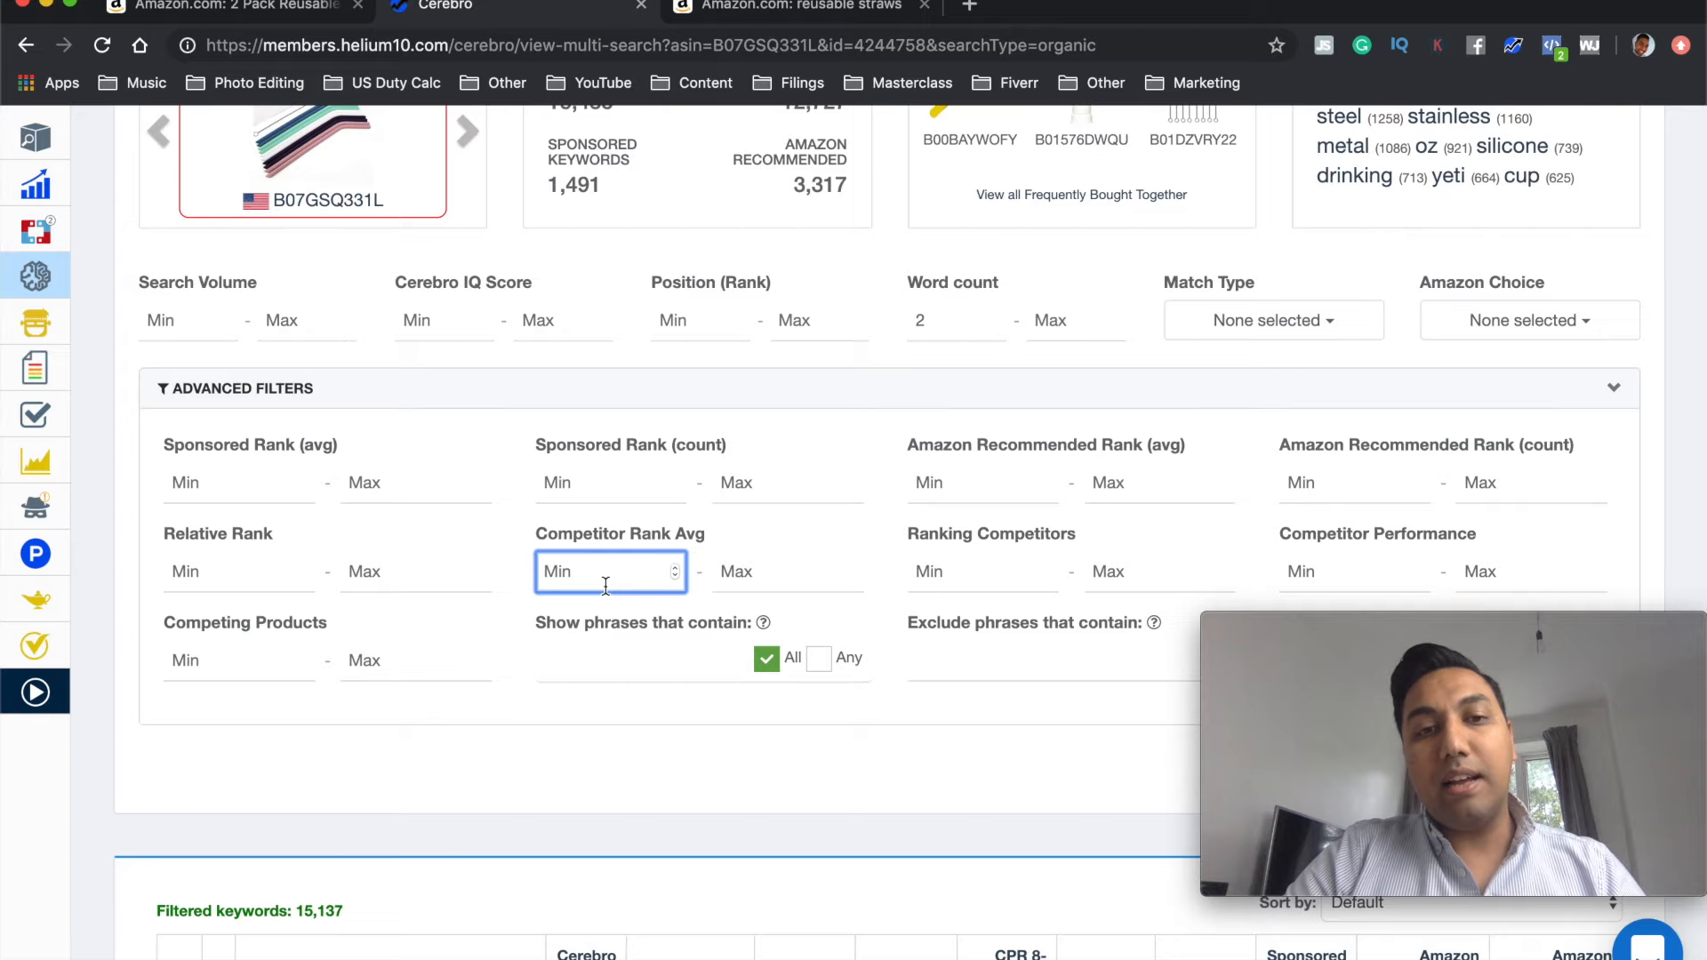
type("1")
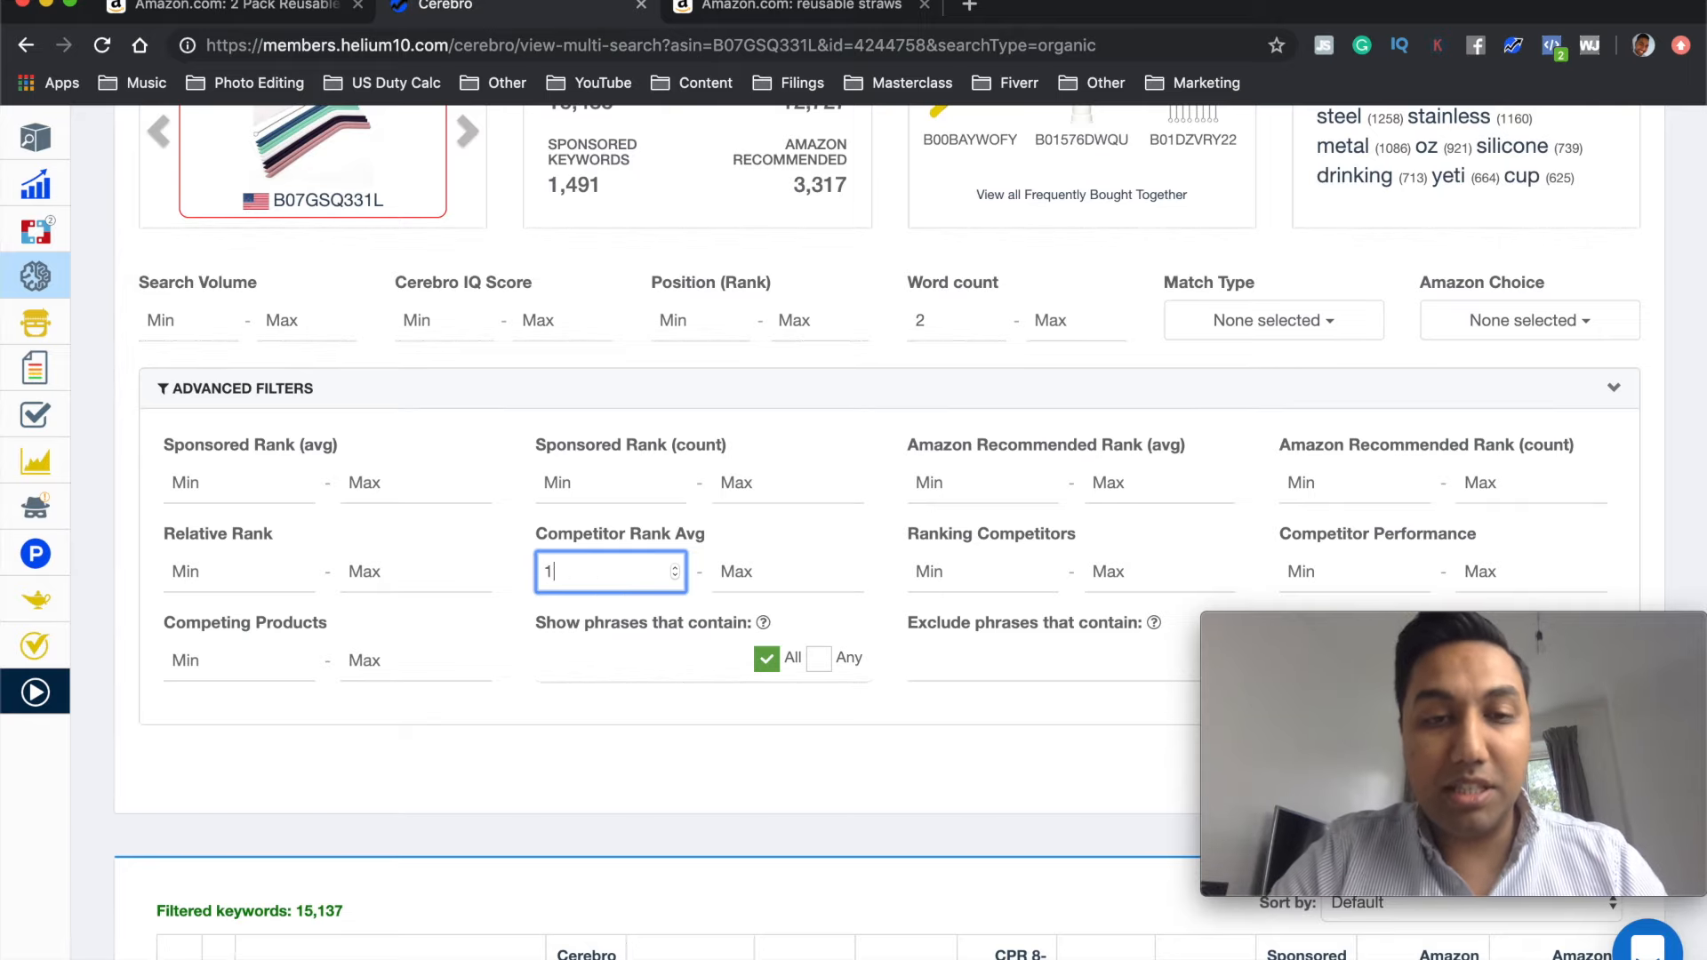
left_click(795, 576)
type("30")
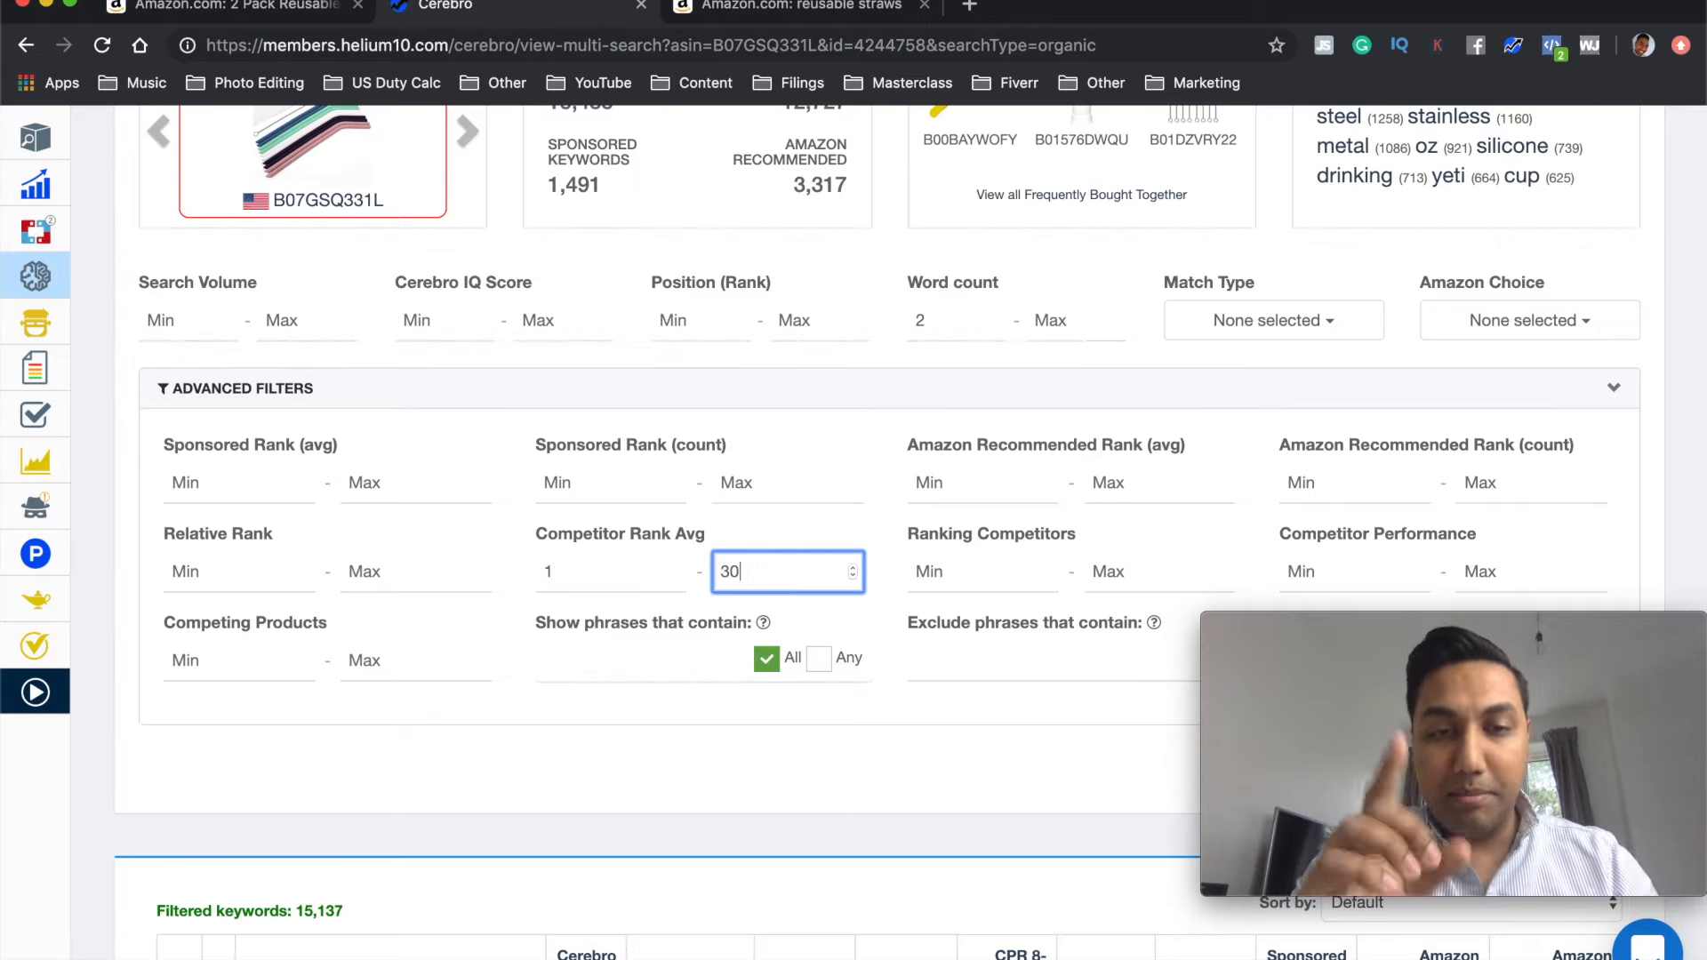
Step: Switch to the Amazon results for reusable straws and examine how listings are ranked down the first page
left_click(800, 16)
scroll(867, 360, "down", 10)
scroll(867, 360, "up", 5)
scroll(866, 354, "up", 15)
scroll(866, 353, "down", 4)
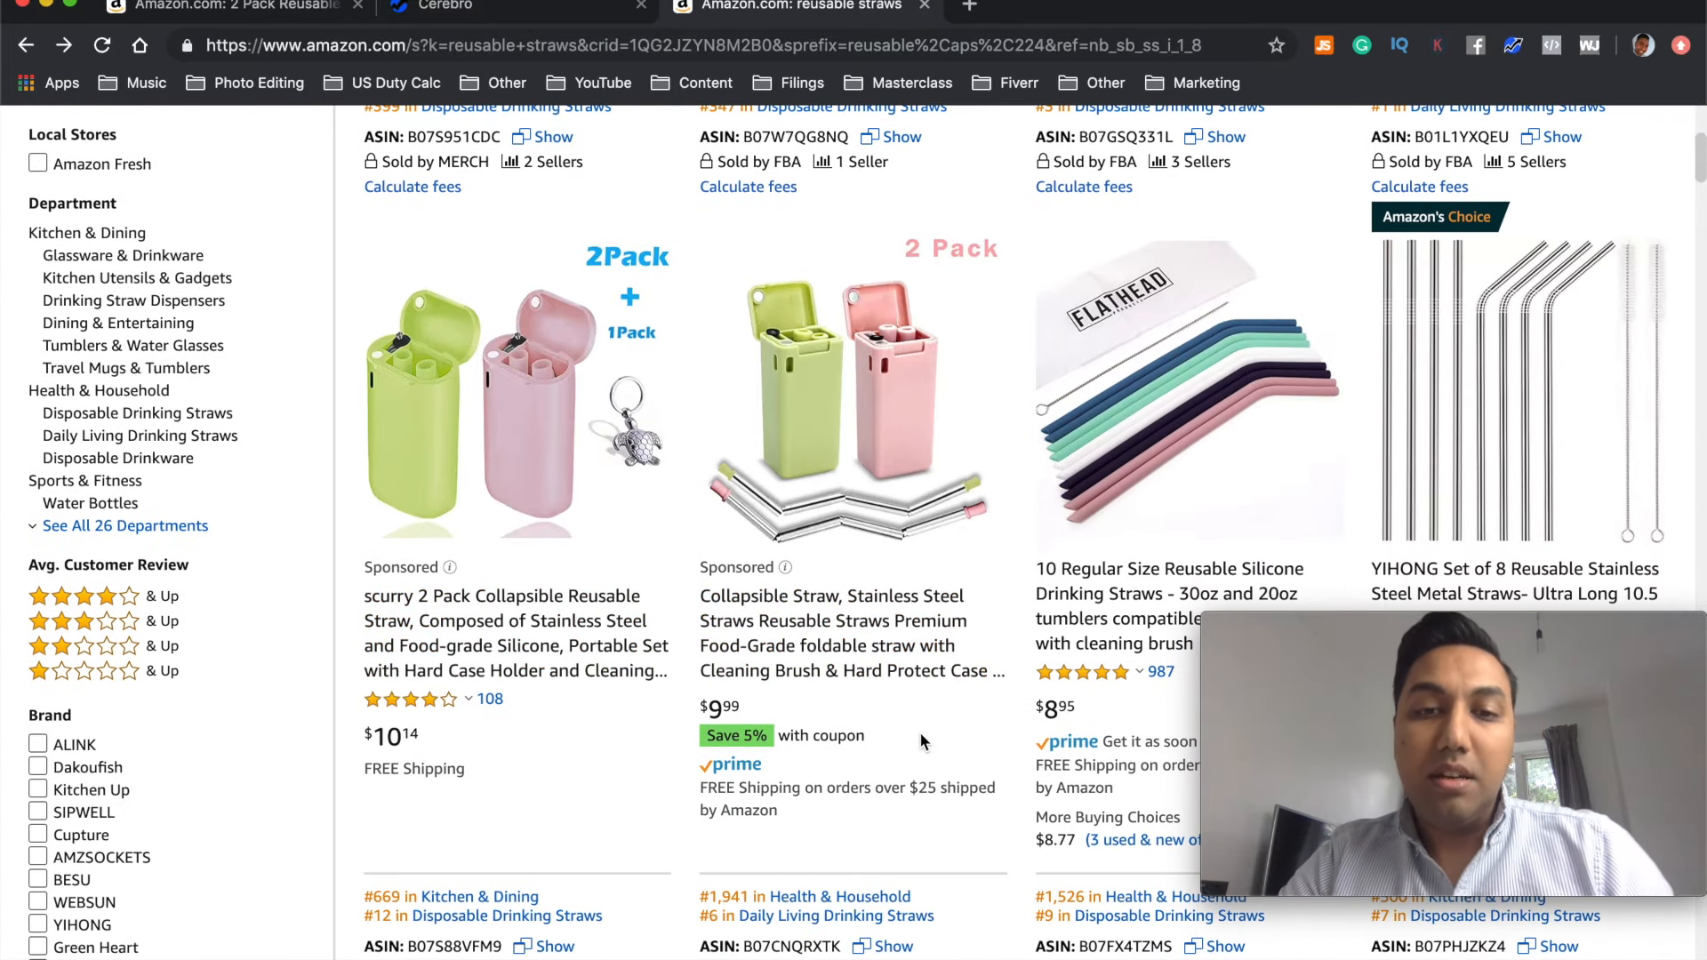
scroll(919, 733, "down", 1)
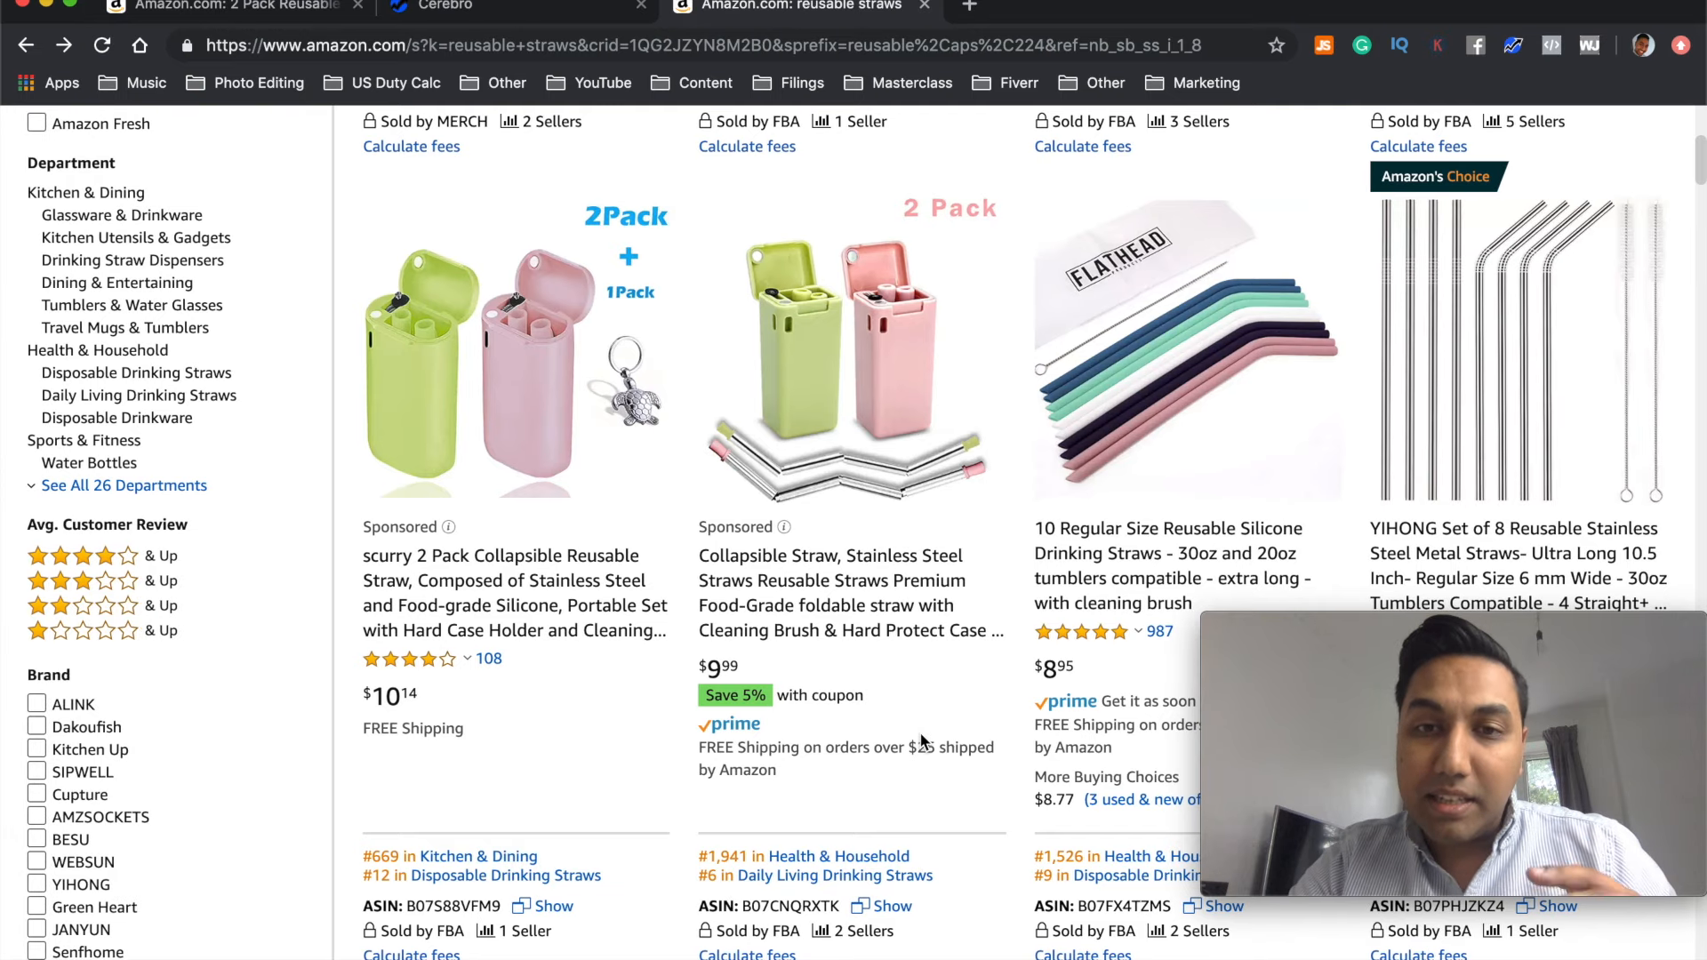
scroll(922, 740, "down", 1)
scroll(919, 733, "down", 1)
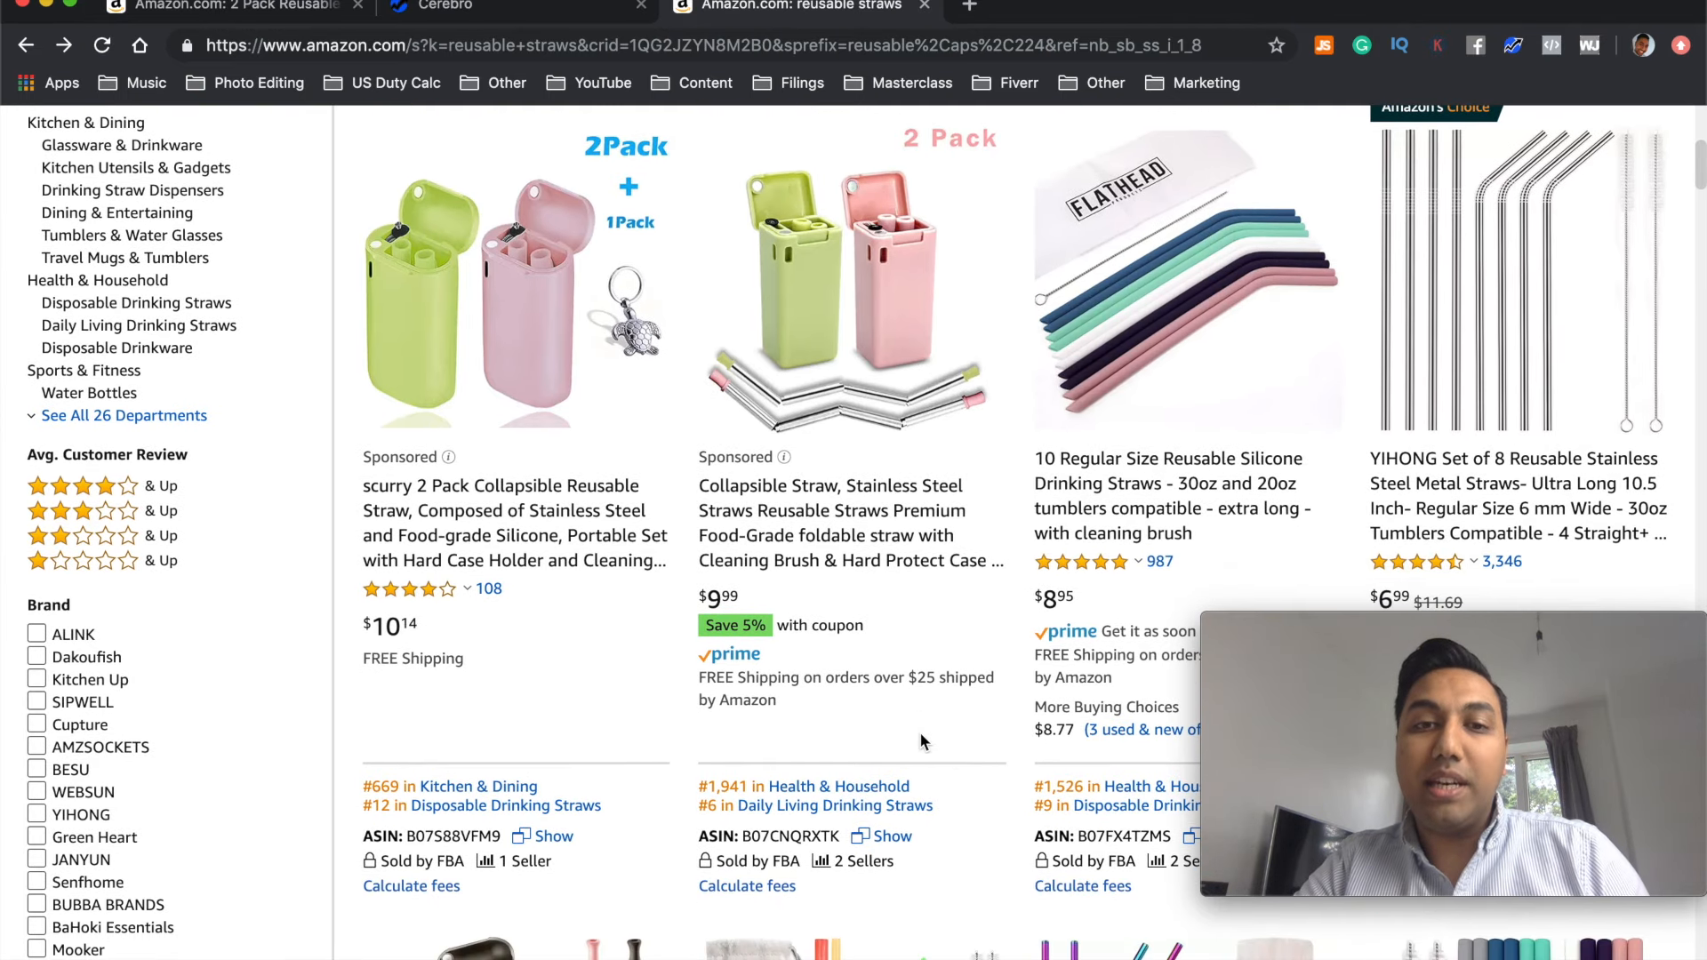
scroll(923, 728, "down", 4)
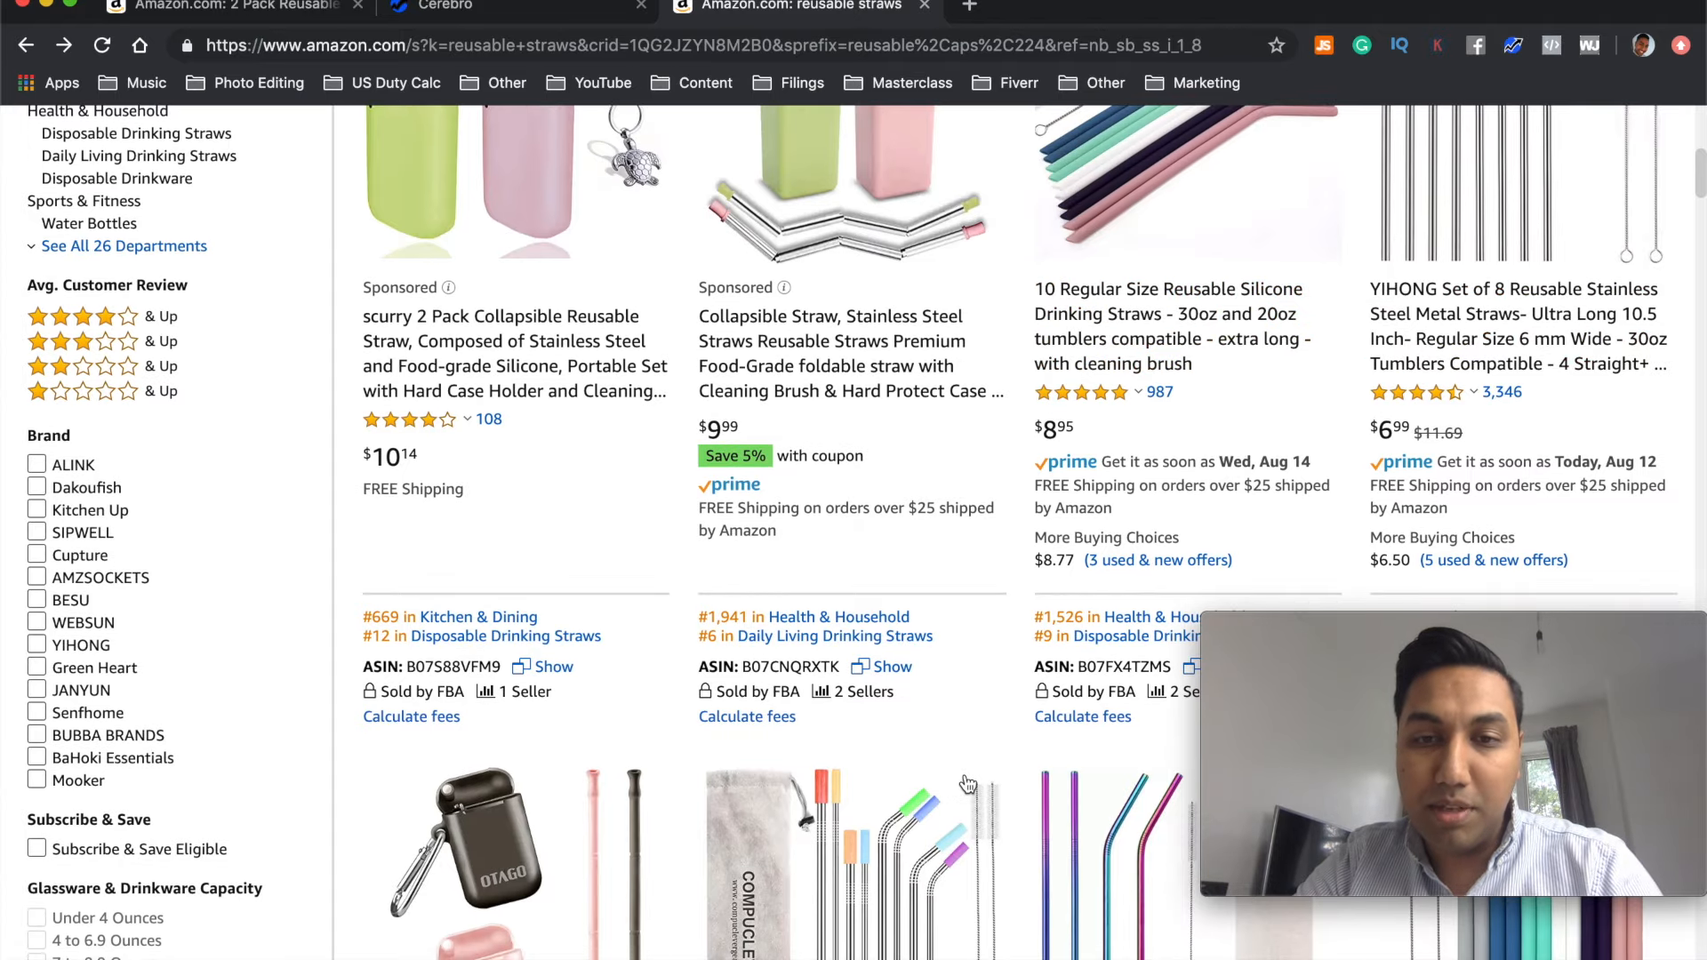
scroll(1161, 779, "down", 8)
scroll(1161, 779, "down", 20)
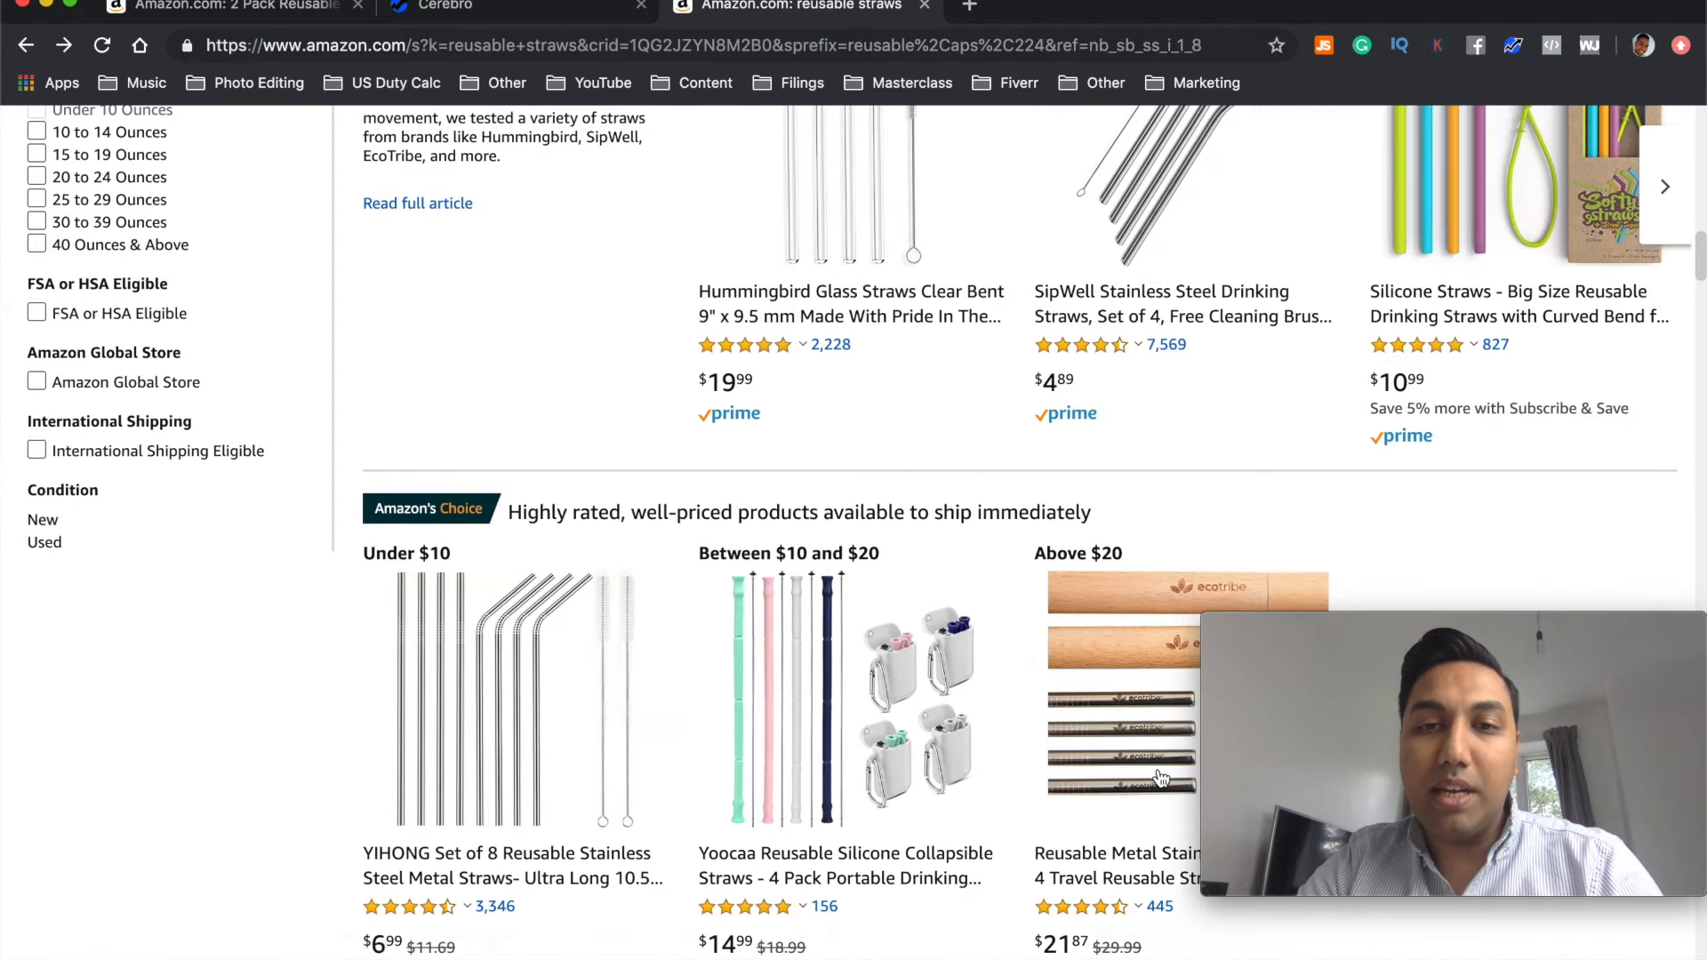
scroll(1161, 780, "down", 10)
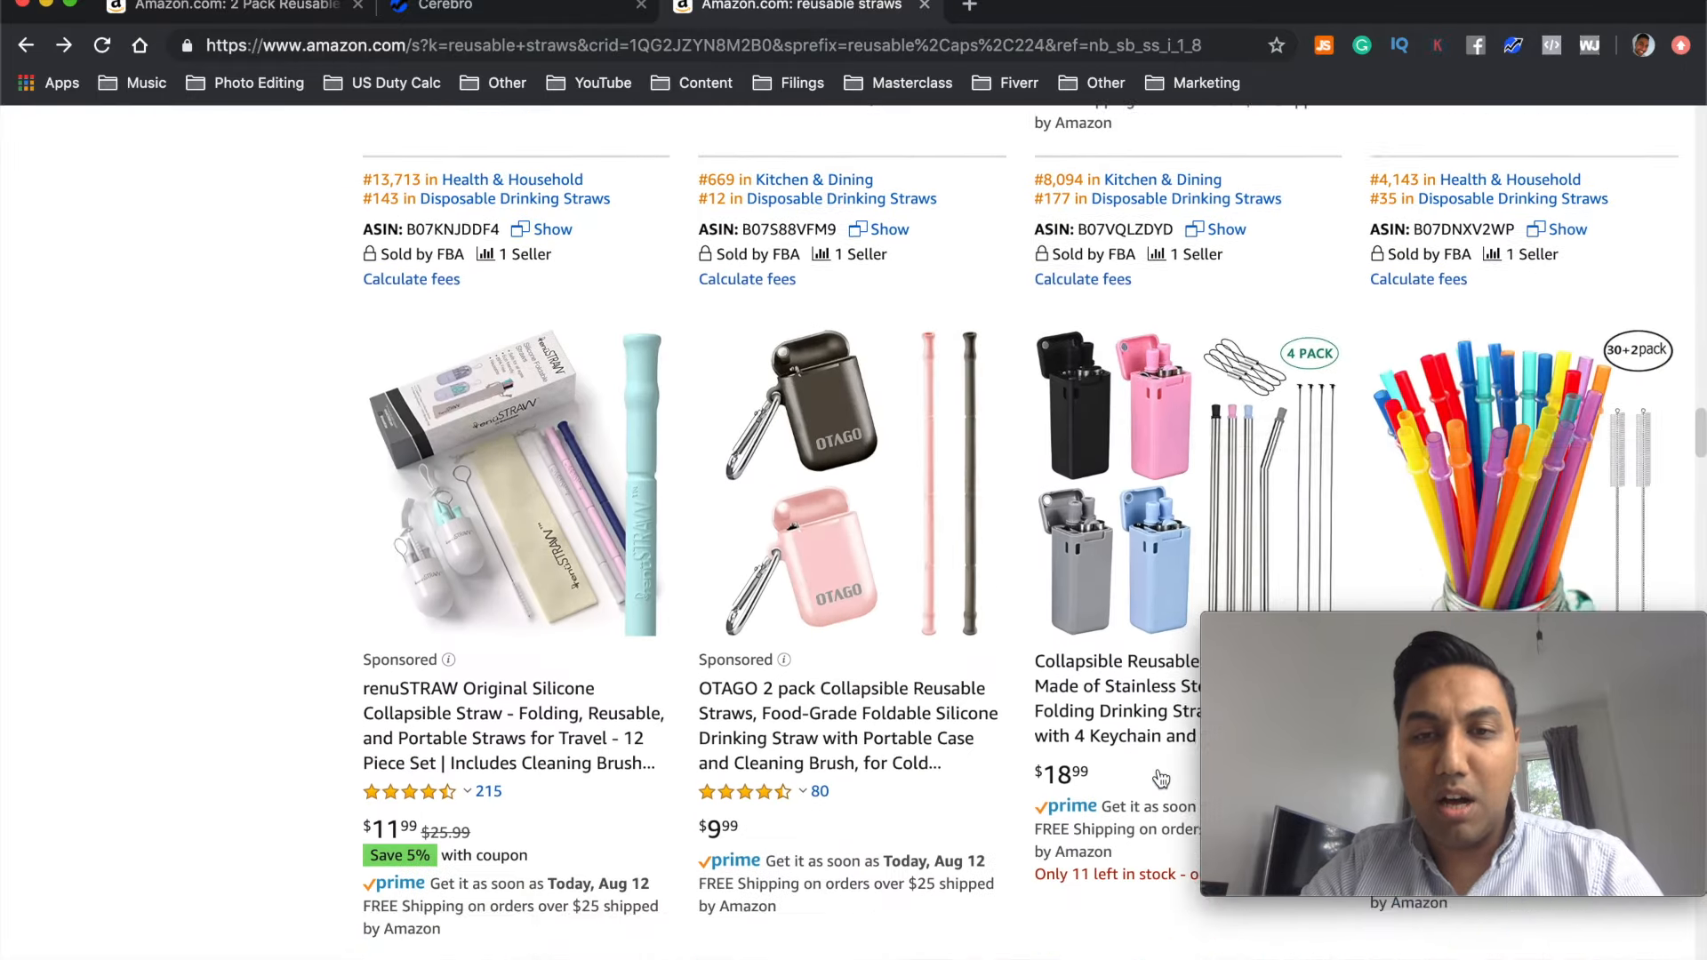
scroll(840, 498, "down", 10)
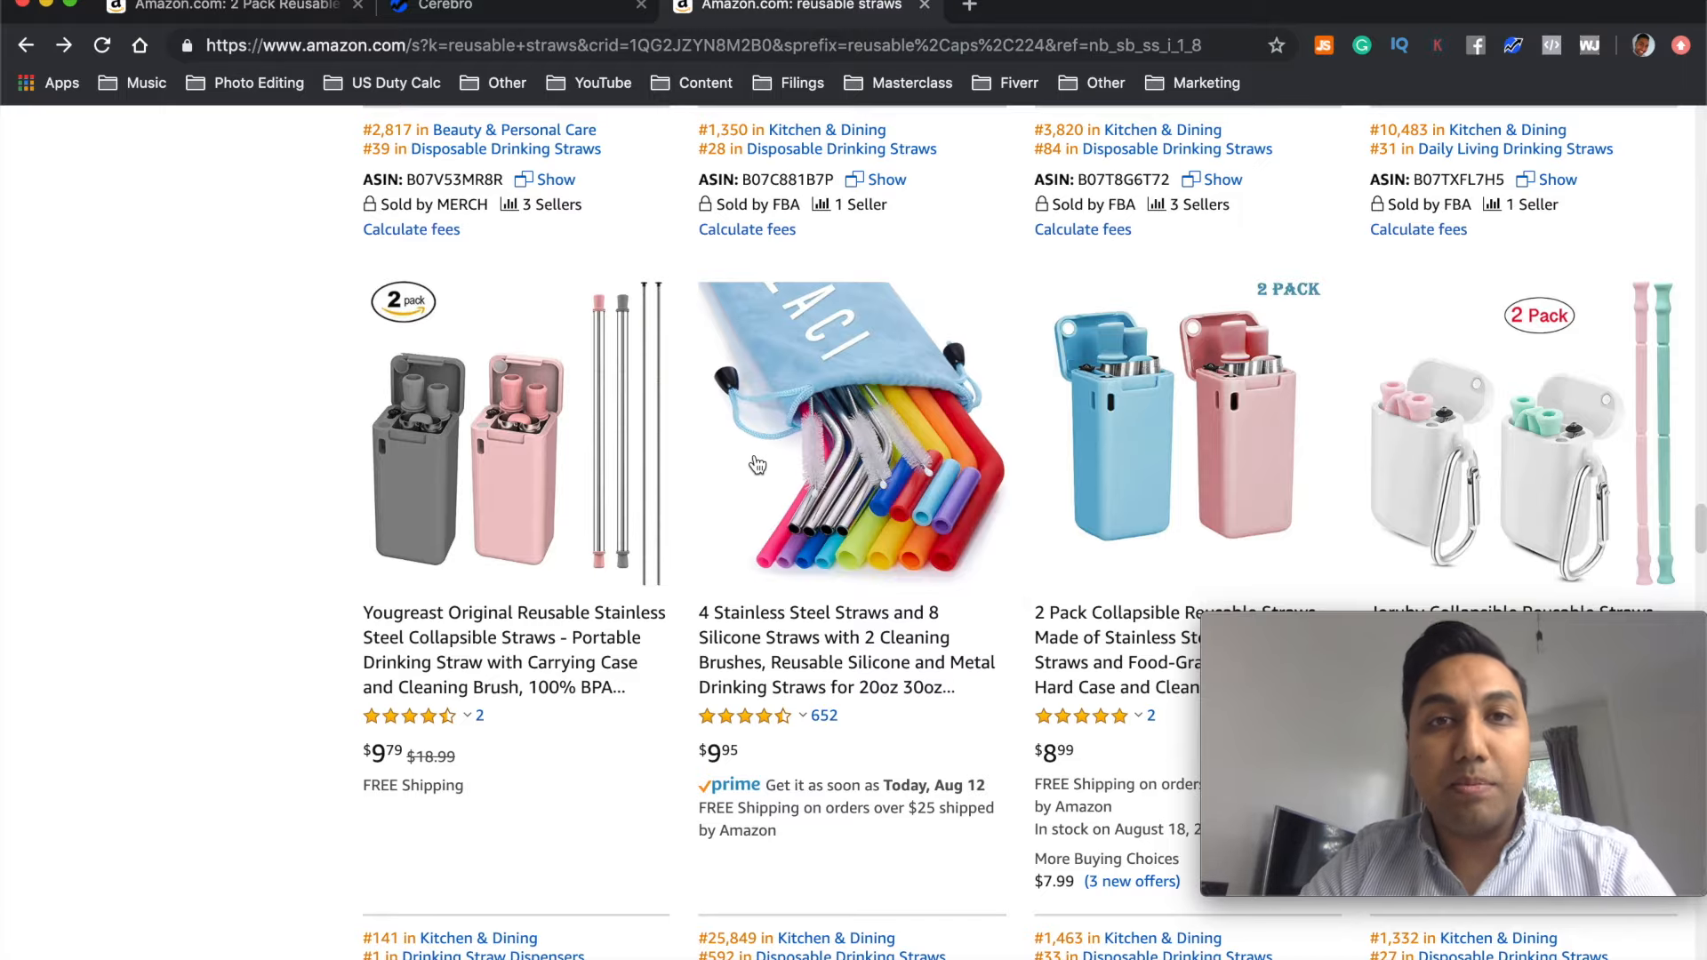
scroll(756, 464, "down", 20)
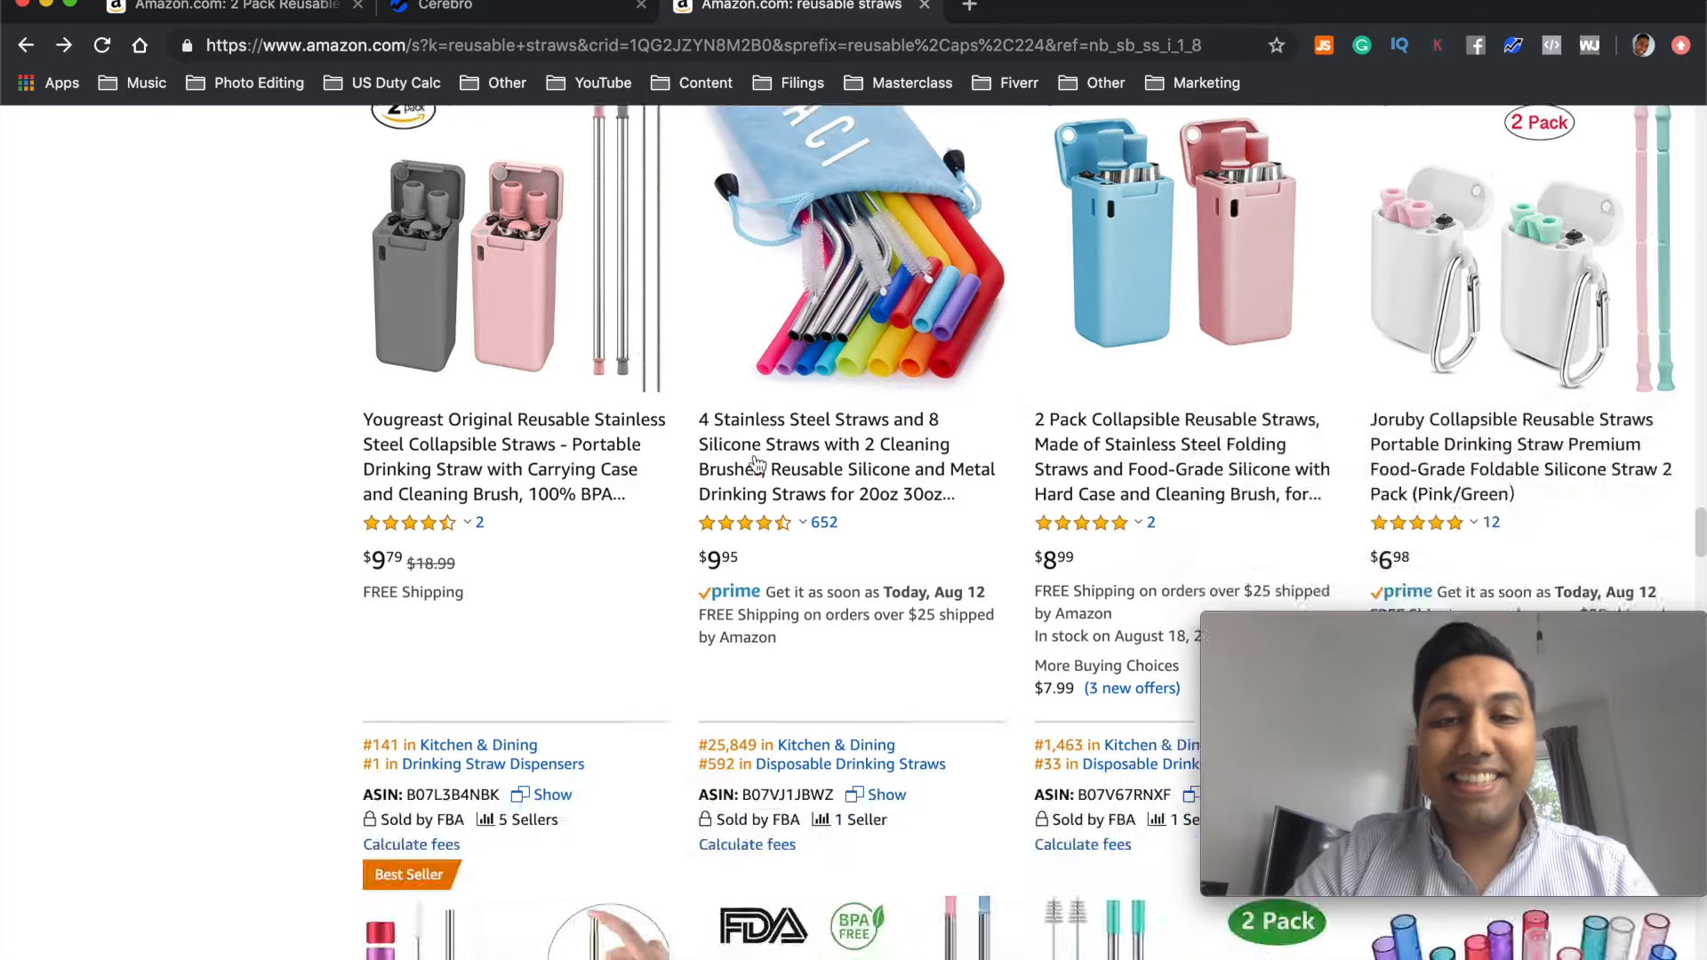
scroll(754, 458, "down", 20)
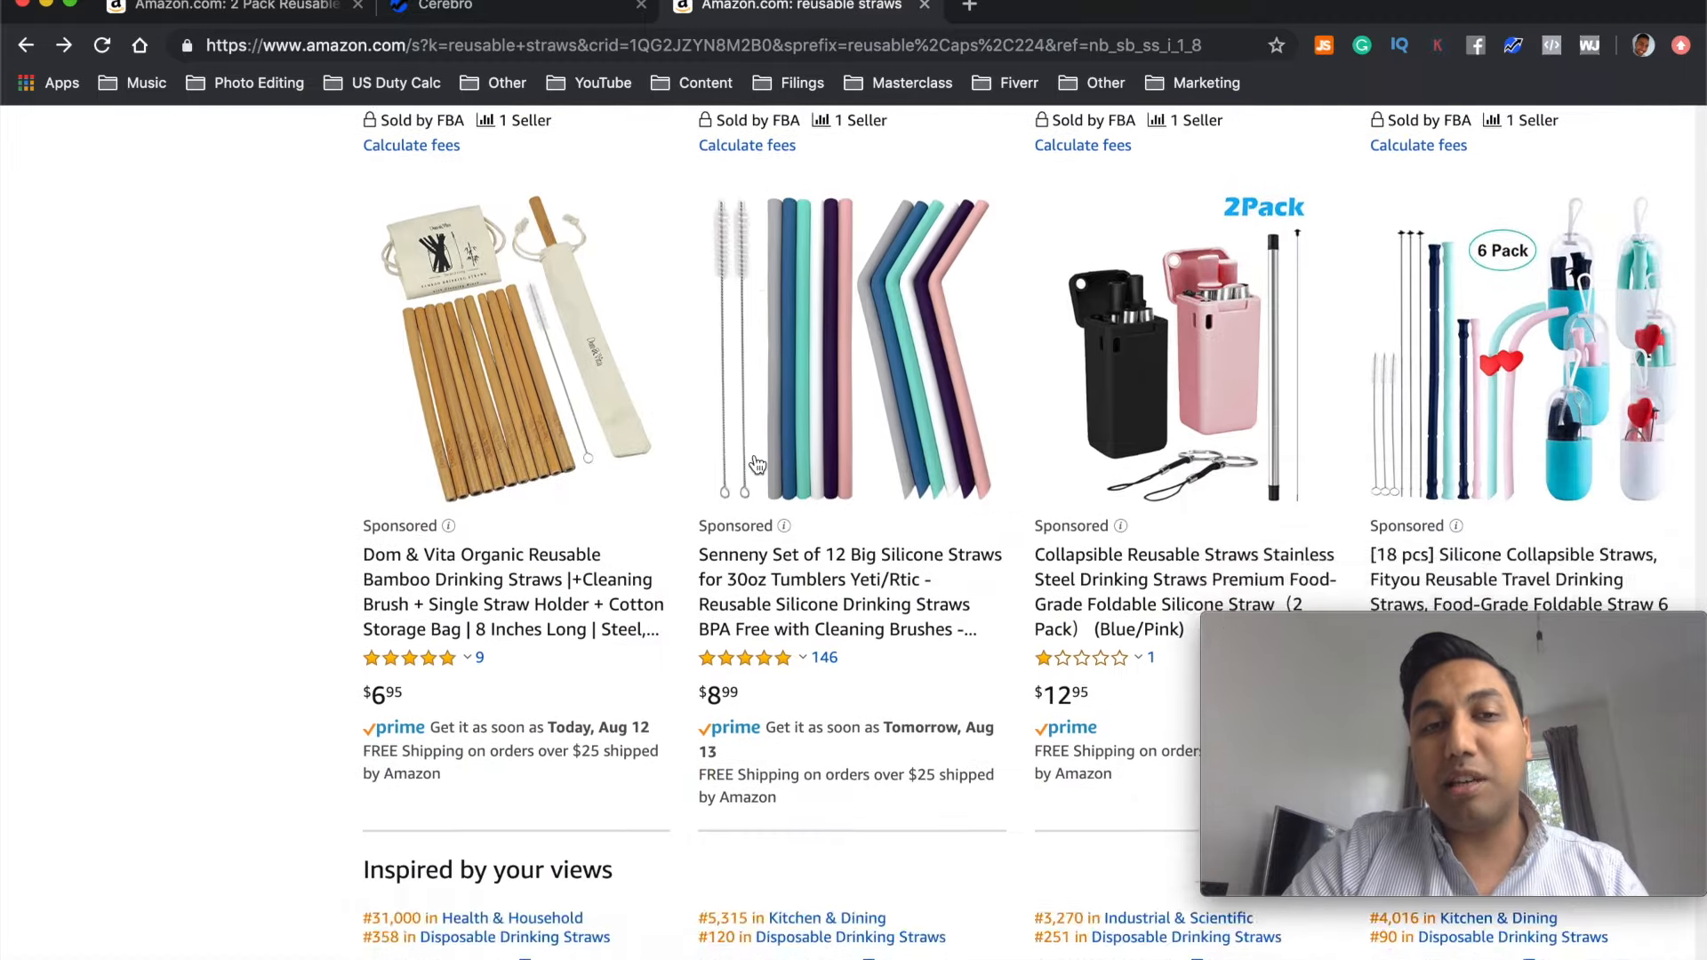
scroll(756, 463, "up", 20)
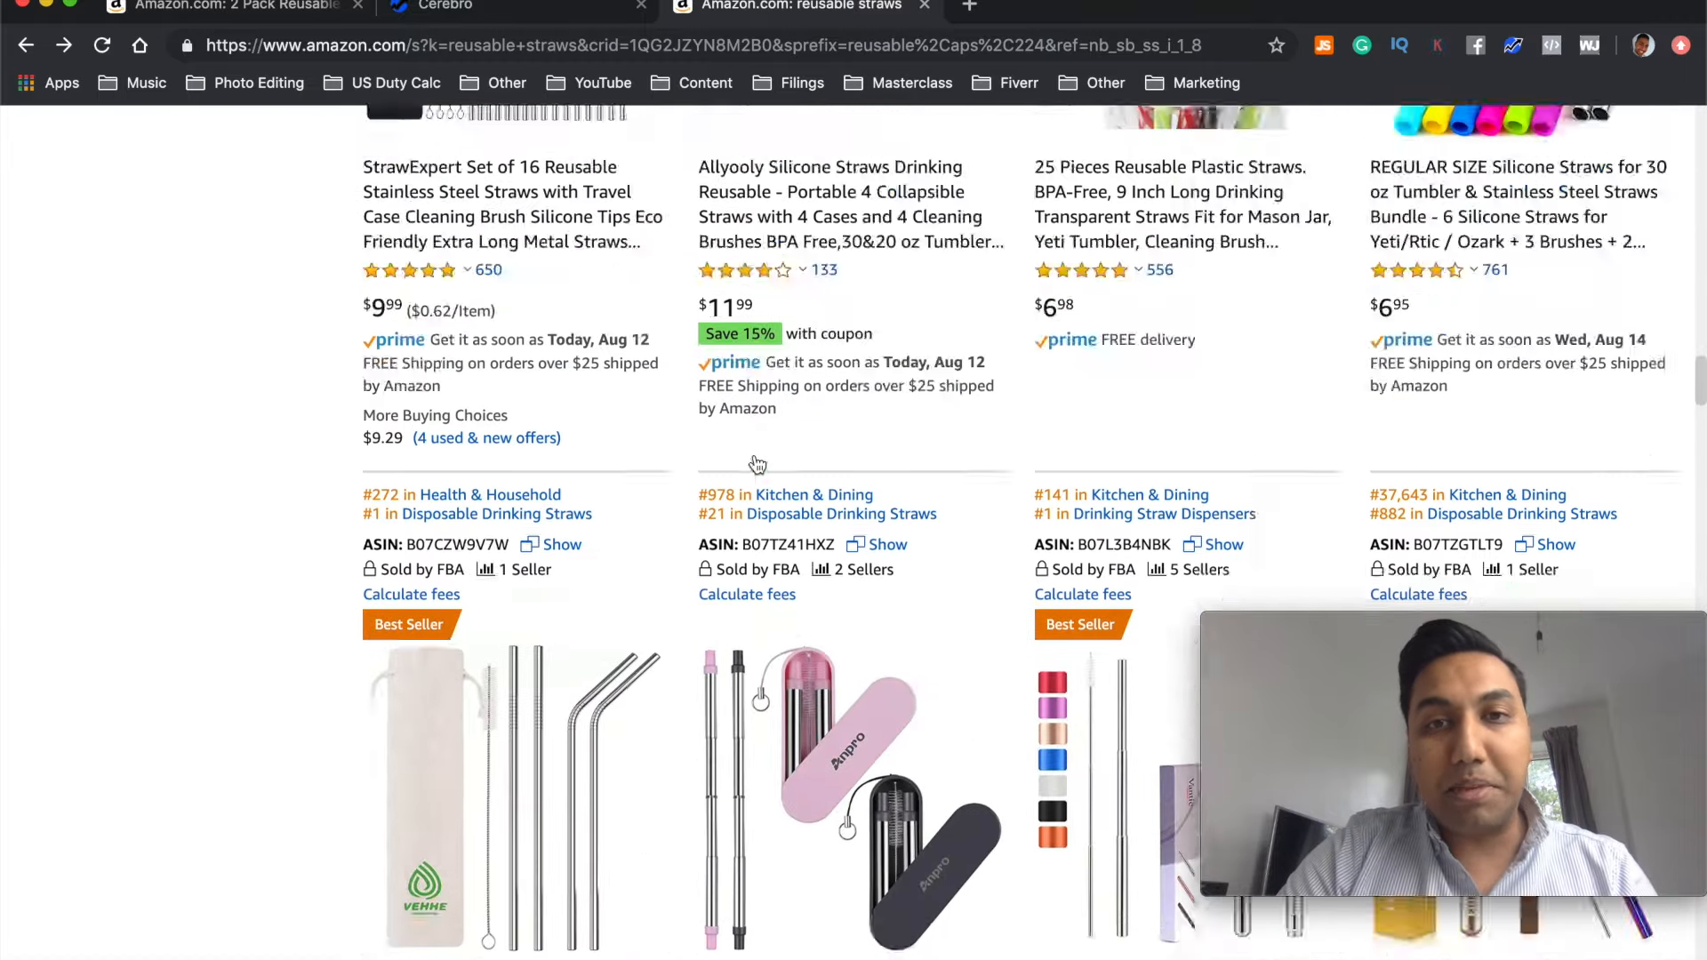
scroll(756, 463, "up", 10)
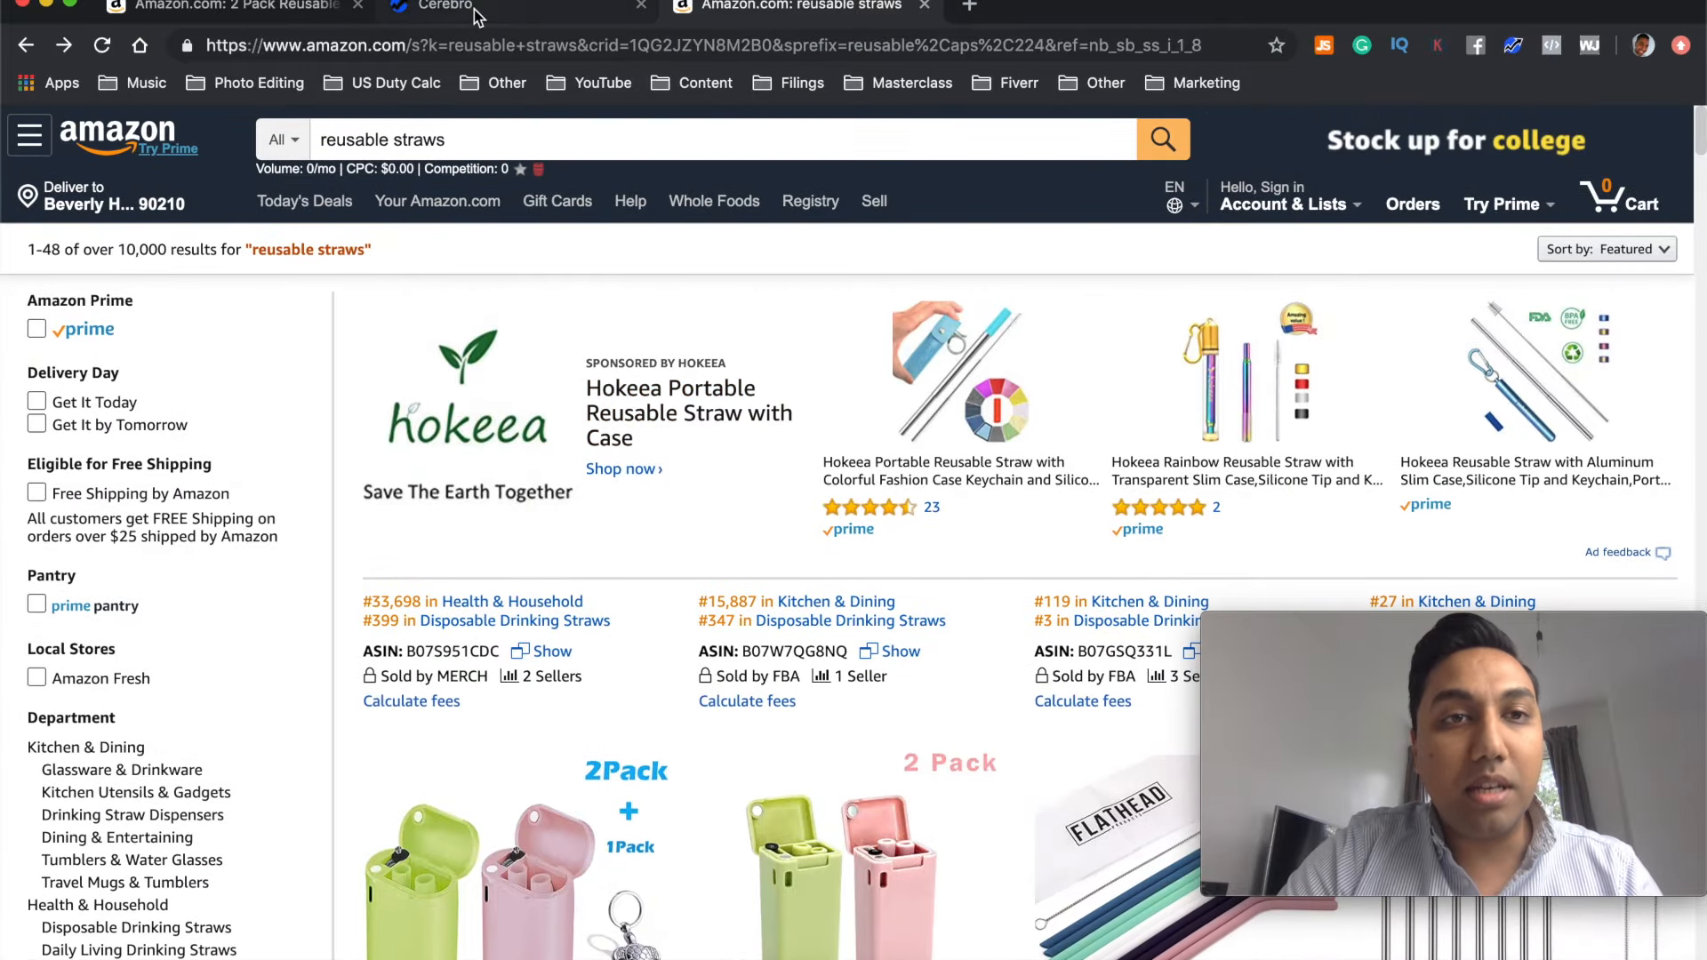
Step: Switch back to Cerebro and review the Competitor Rank Avg range in the advanced filters
left_click(478, 11)
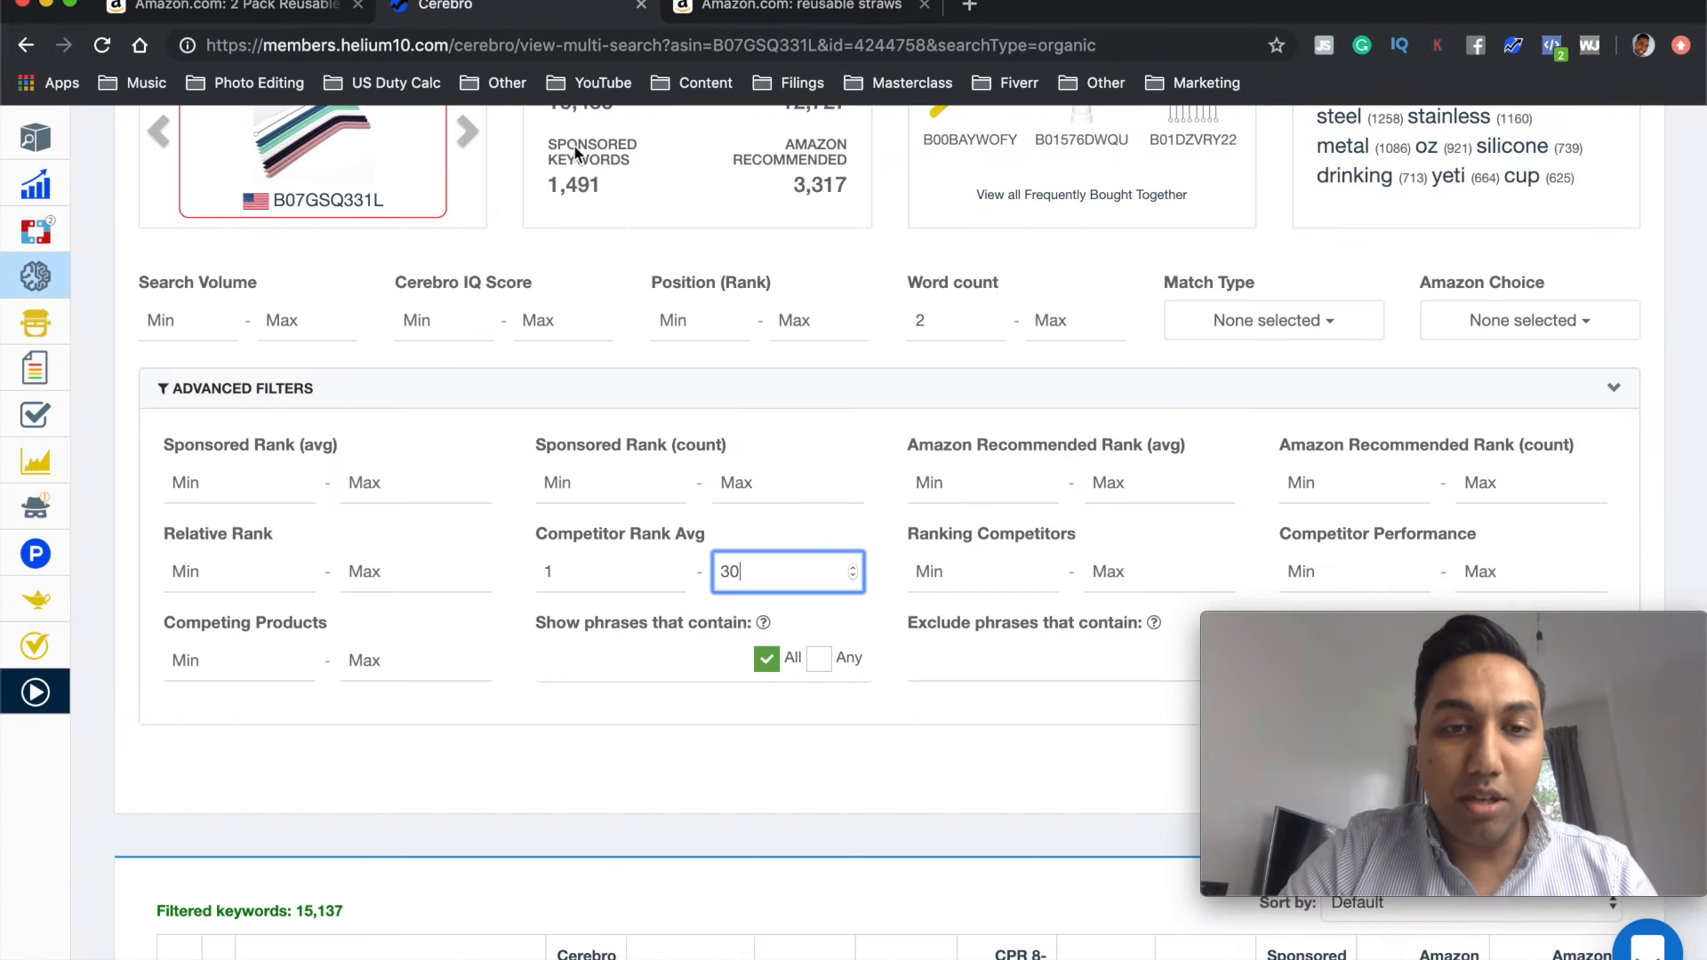
left_click(599, 582)
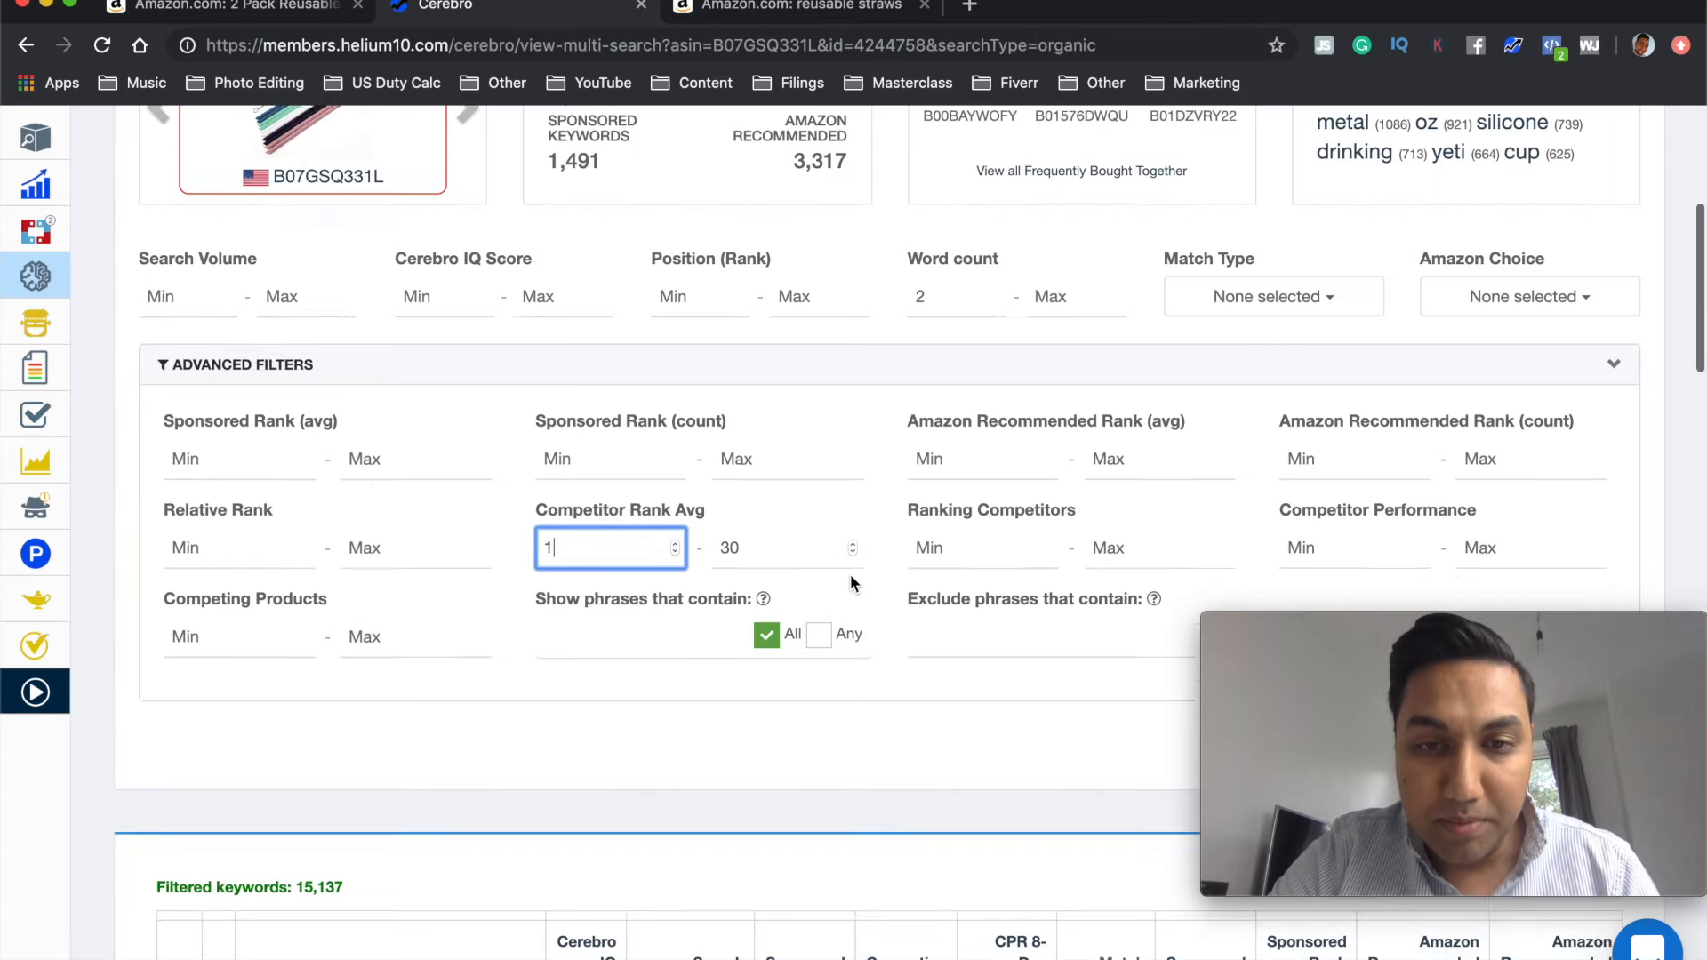
scroll(850, 573, "down", 3)
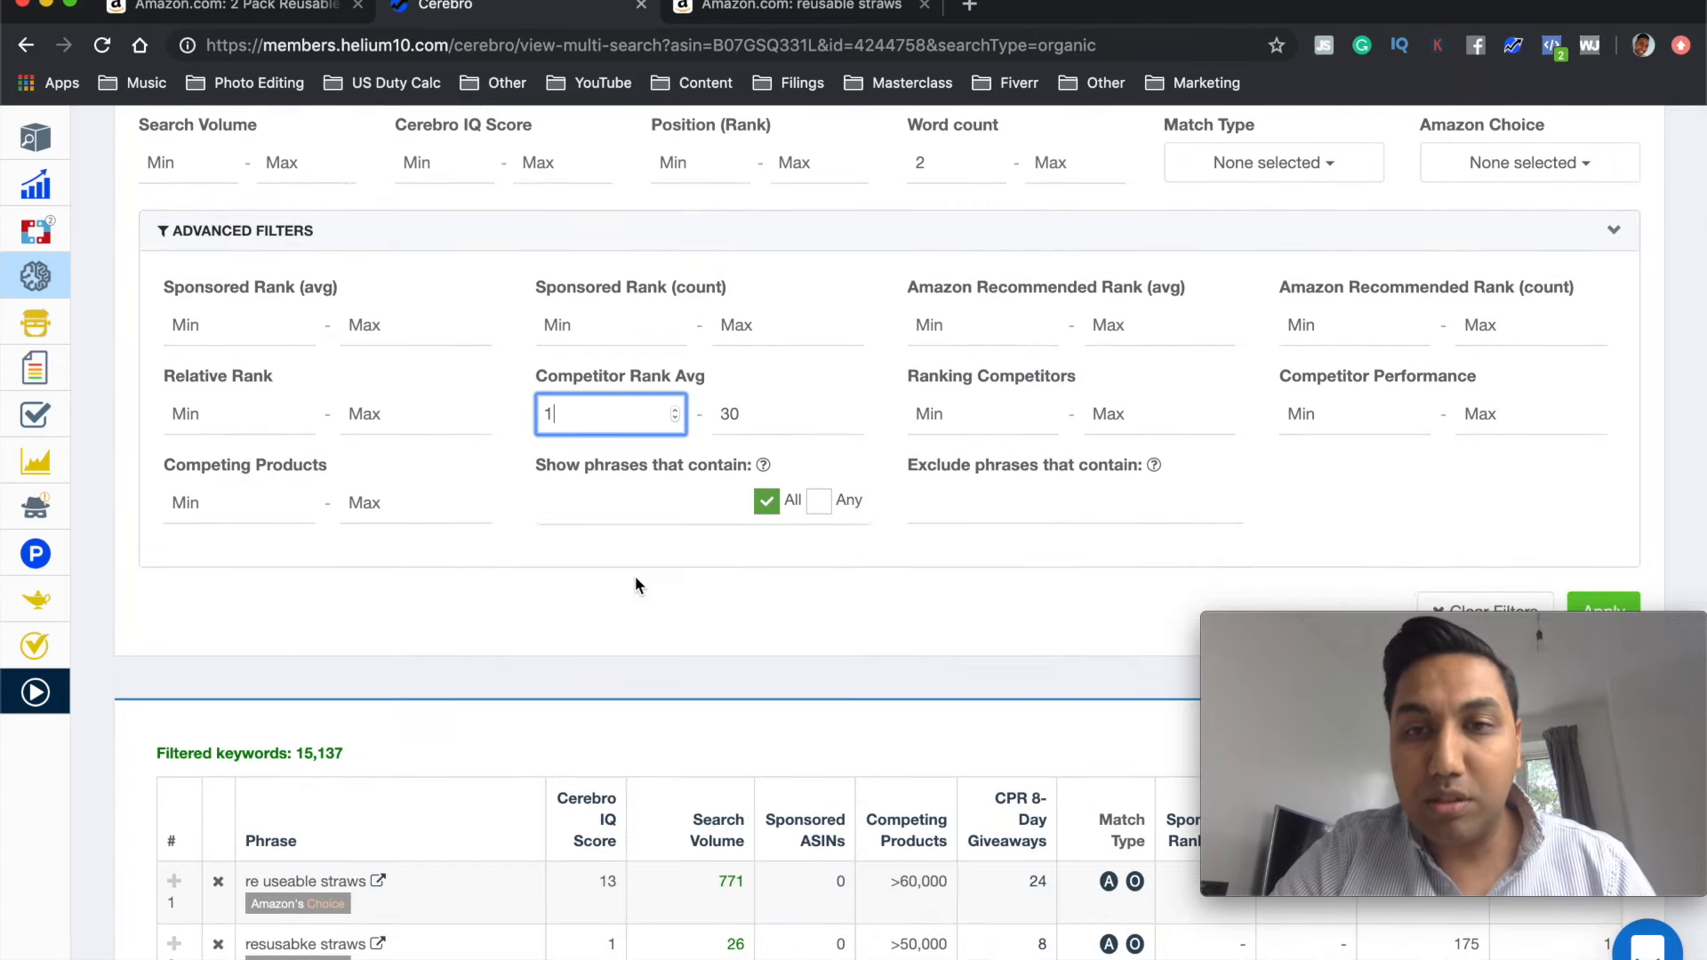
Step: Try a minimum of 11 for Ranking Competitors in Cerebro's advanced filters
left_click(953, 416)
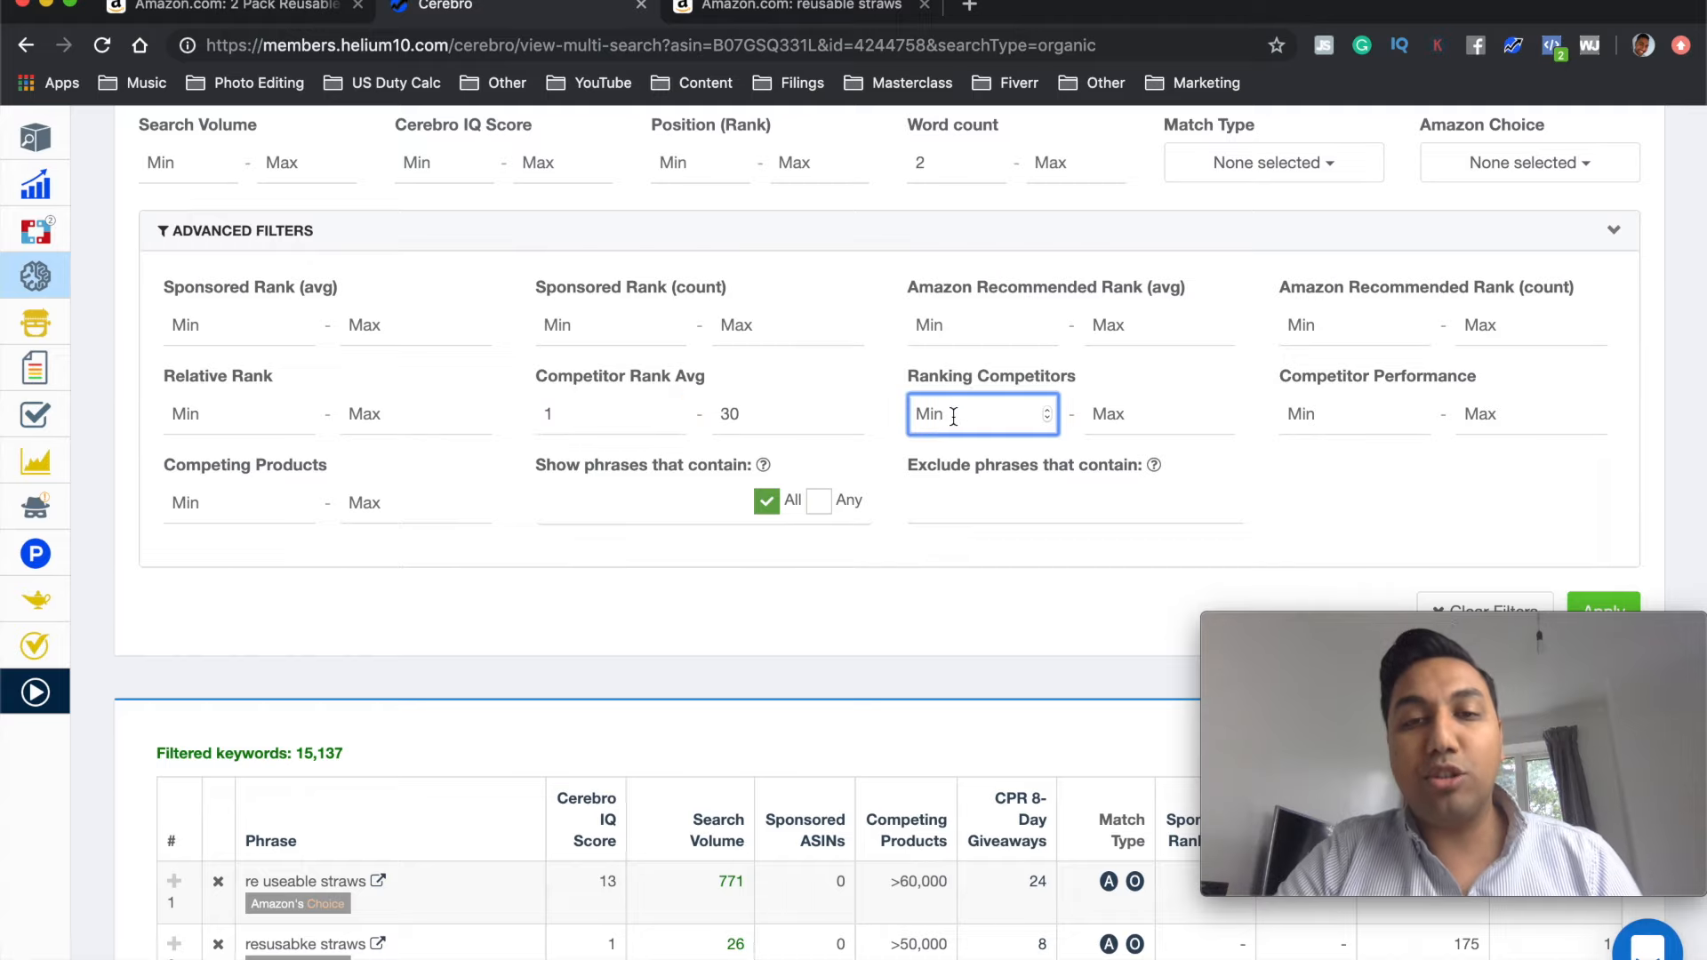
type("27")
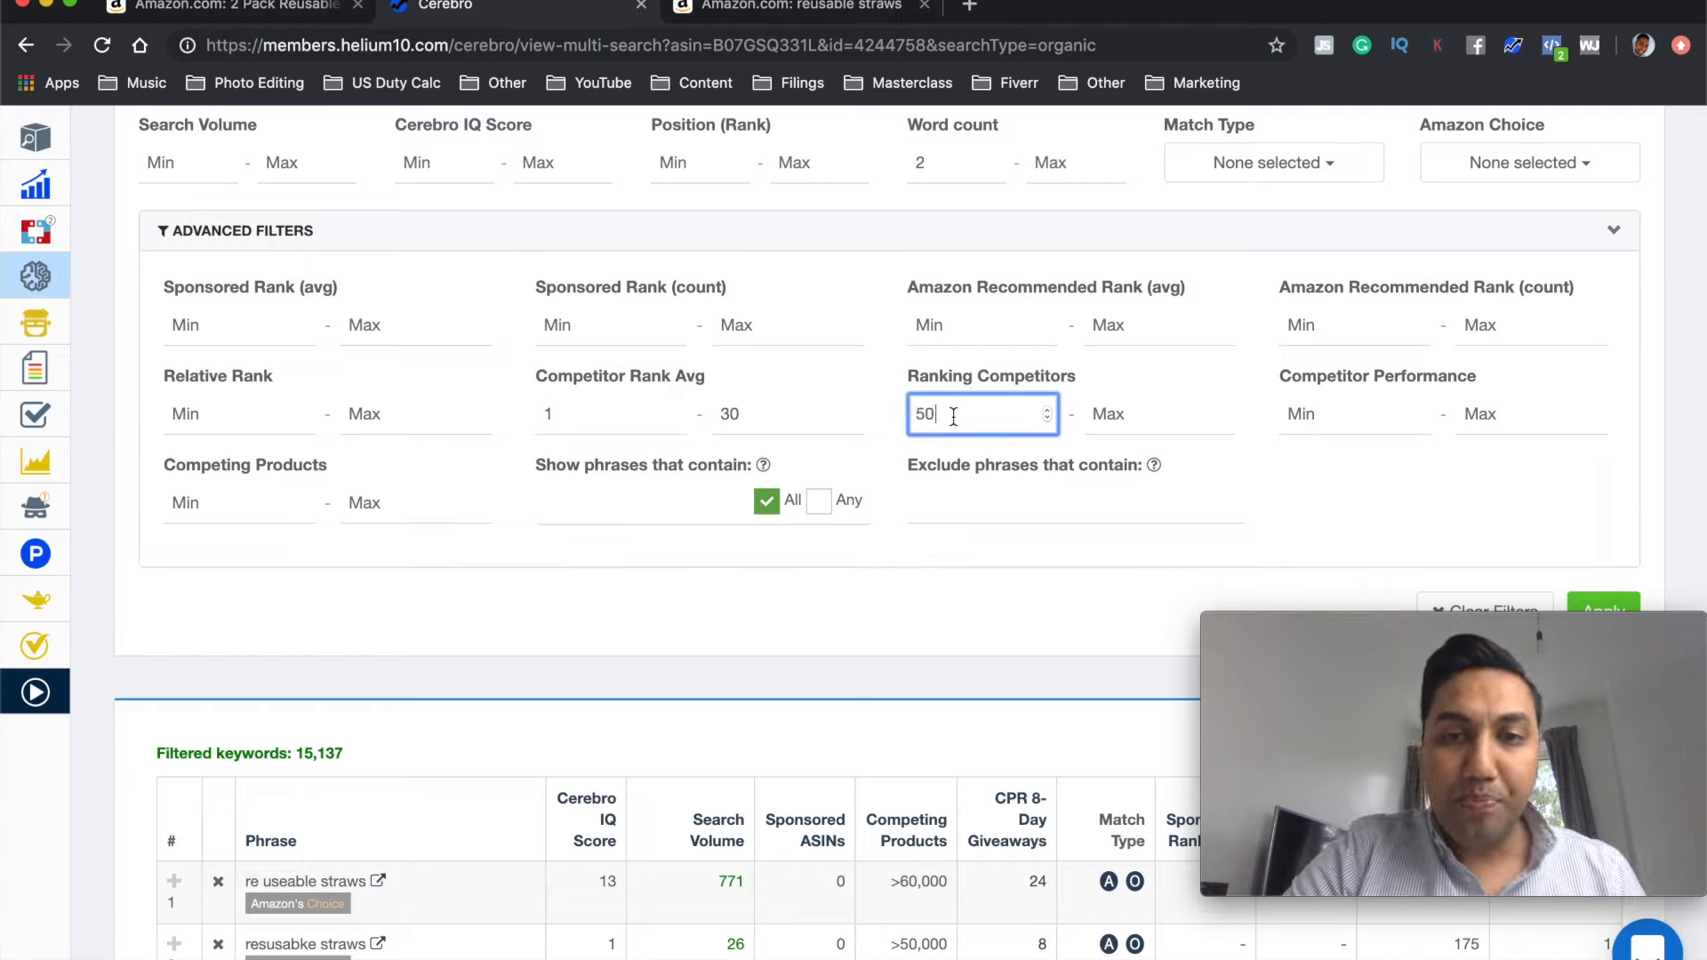
key("BackSpace")
key("BackSpace")
type("11")
Step: Check the list of entered competitor ASINs and set the minimum Ranking Competitors to 2
scroll(830, 349, "up", 5)
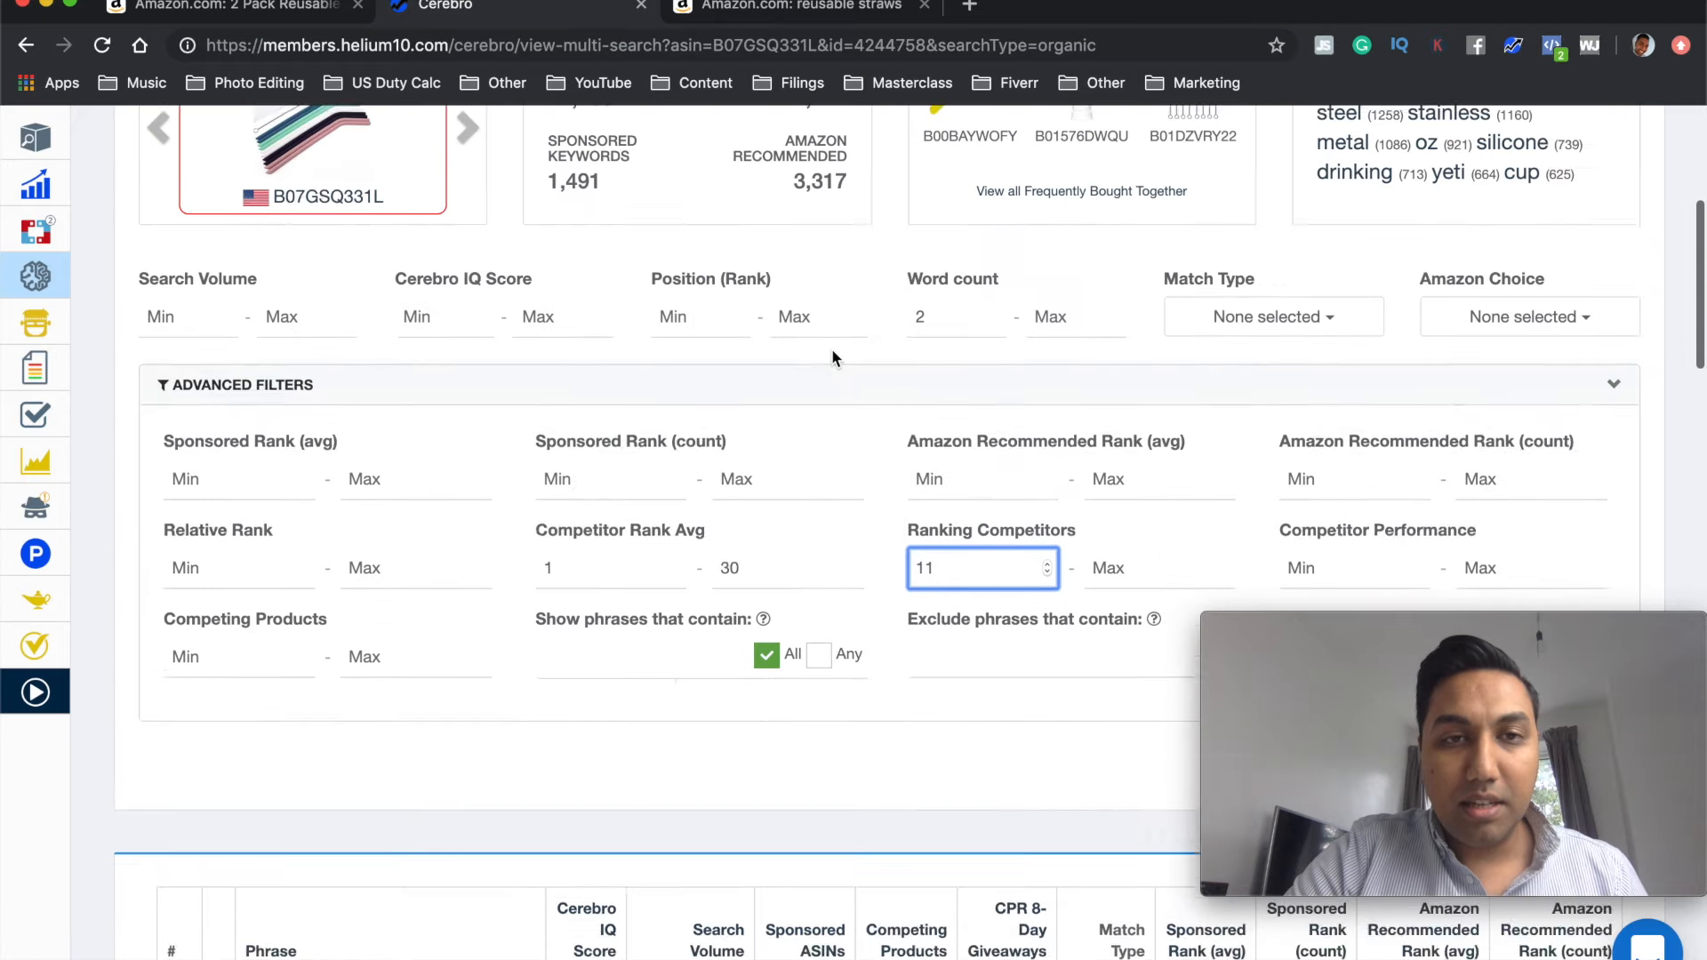
scroll(830, 348, "up", 2)
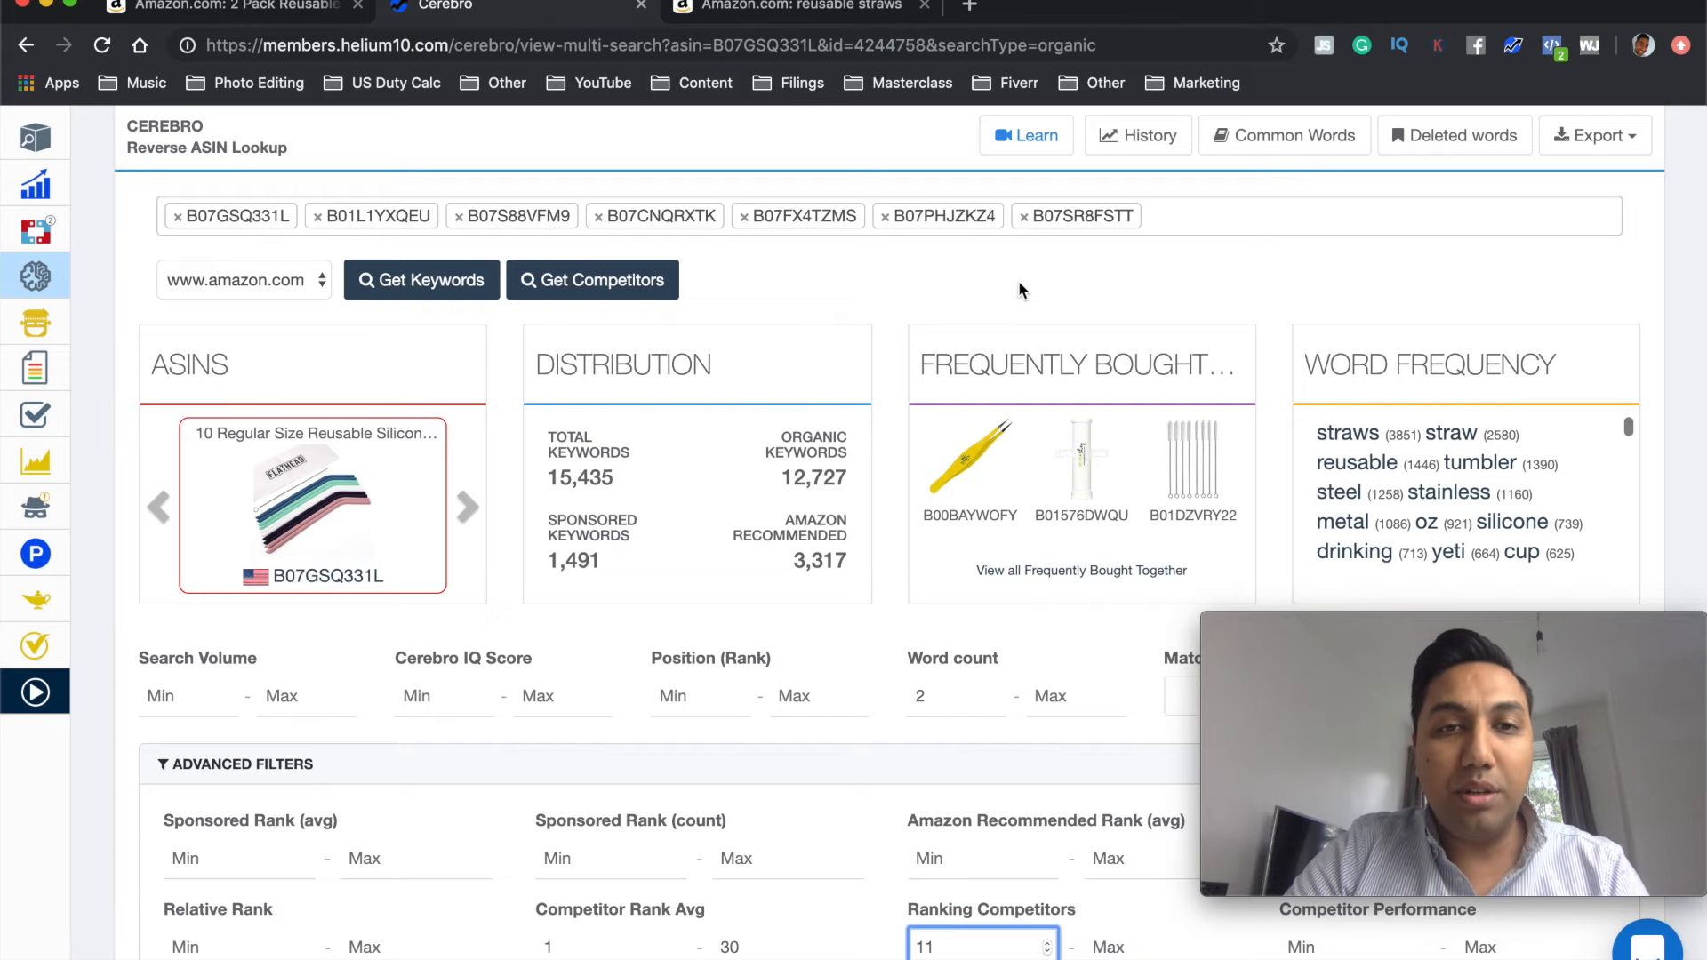
scroll(1259, 260, "down", 3)
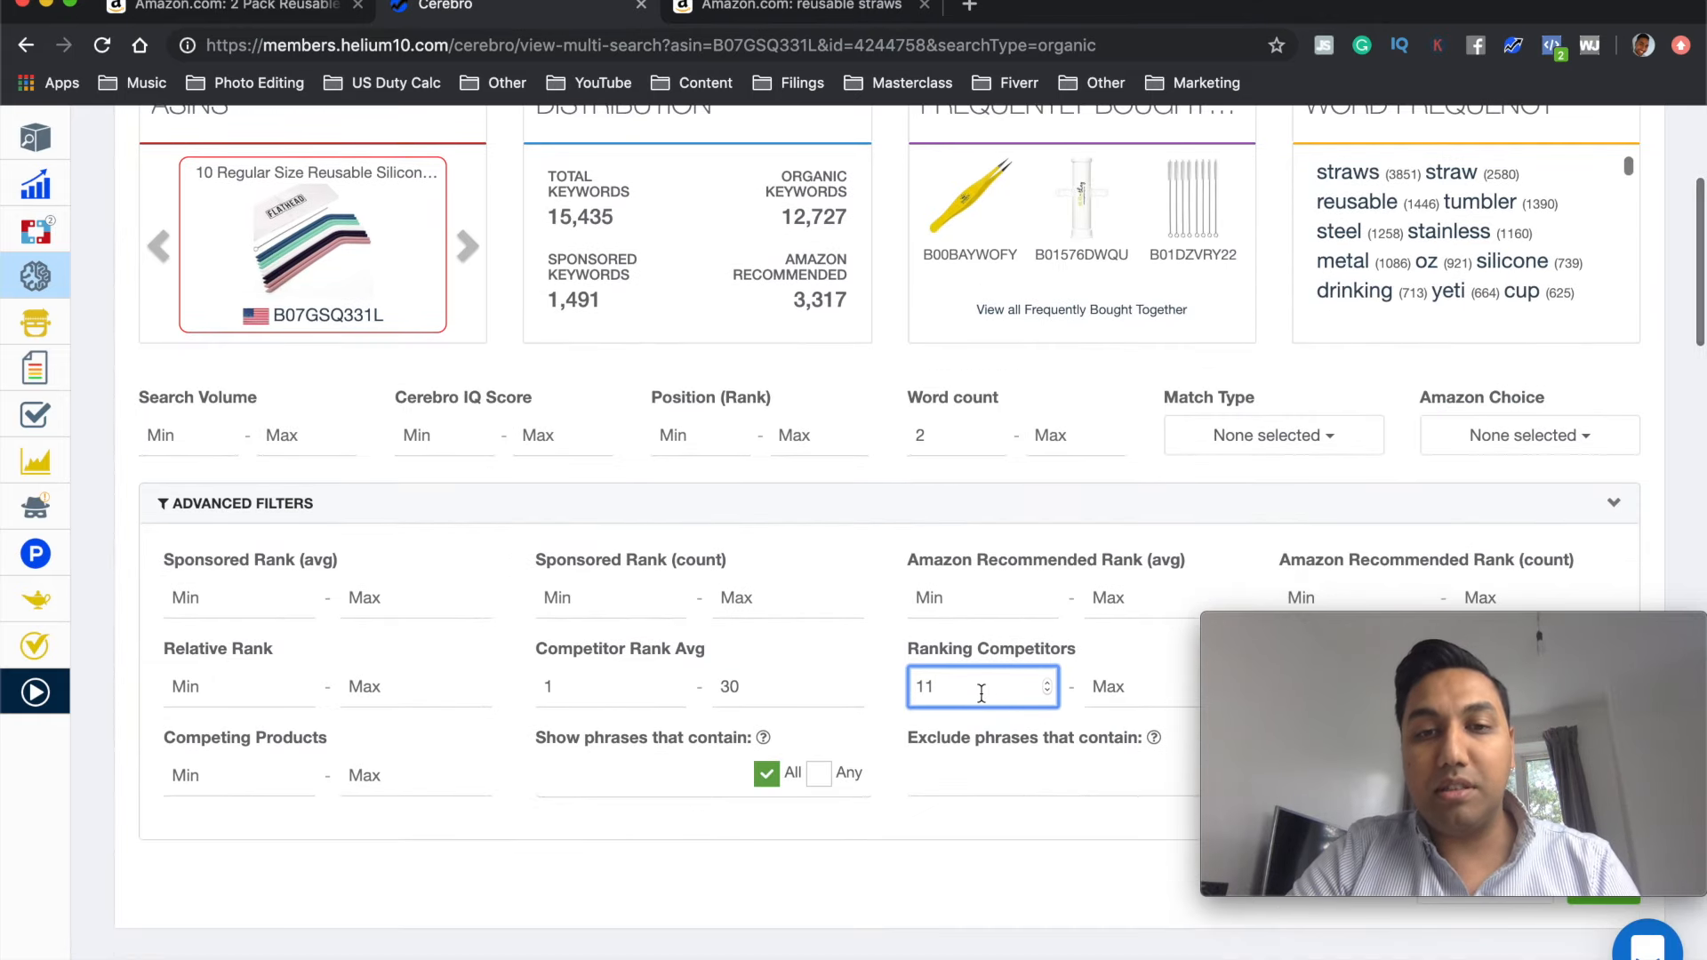
left_click_drag(981, 691, 854, 698)
key("BackSpace")
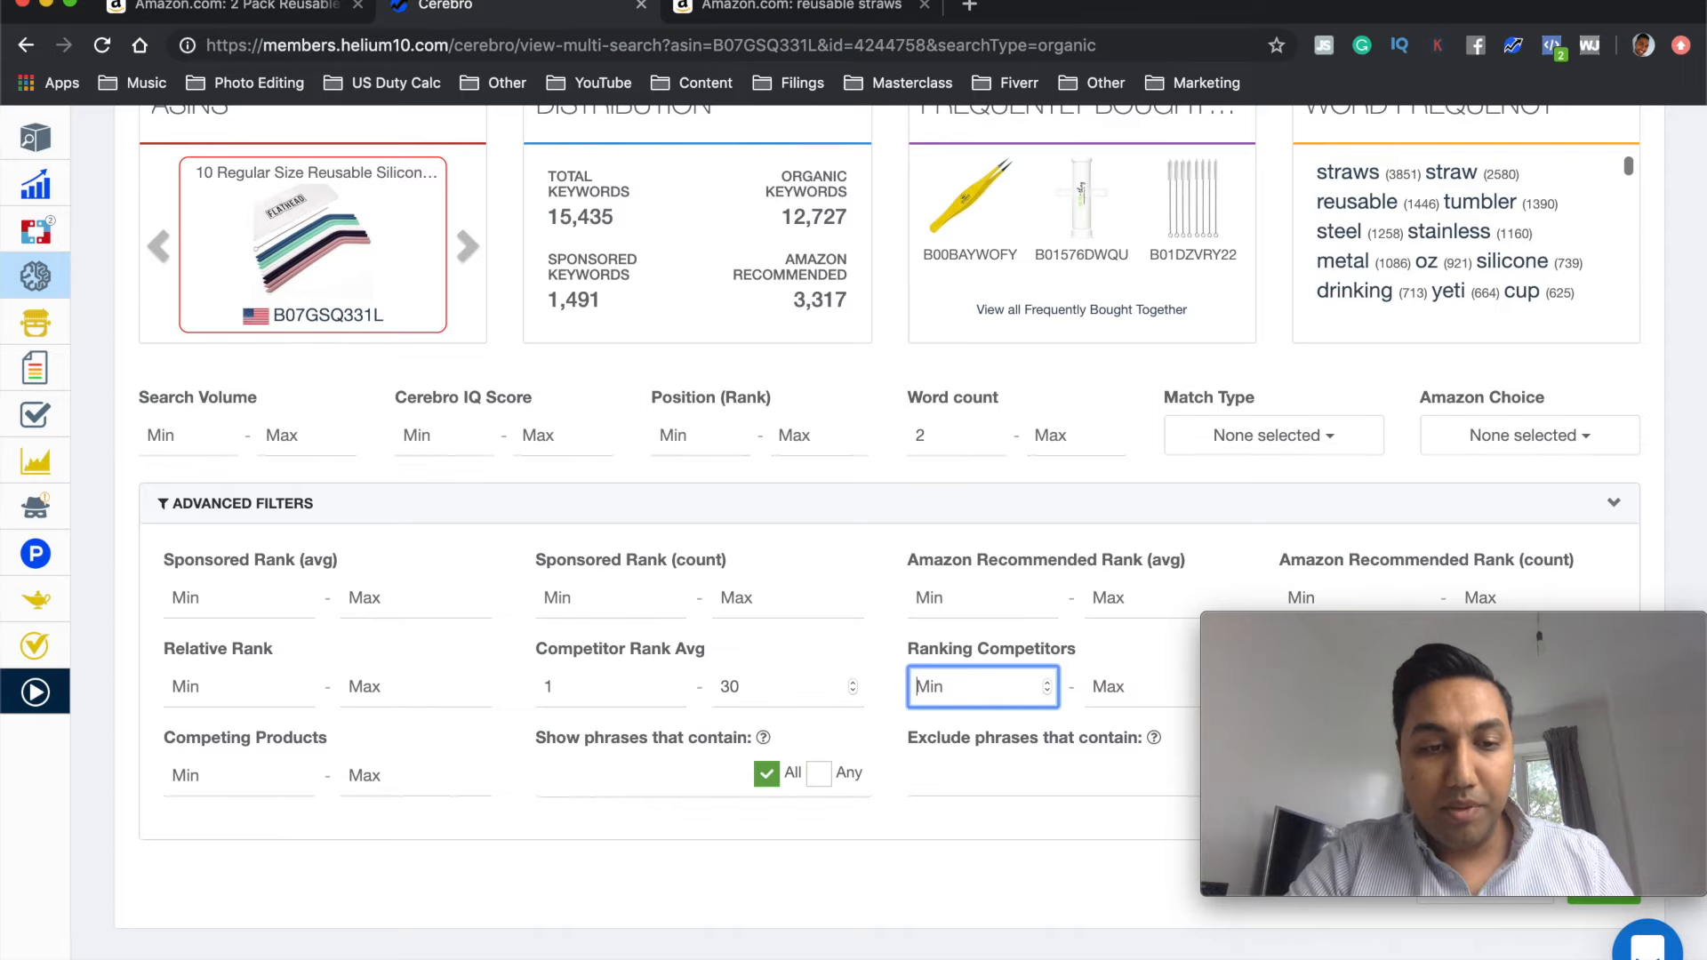
type("2")
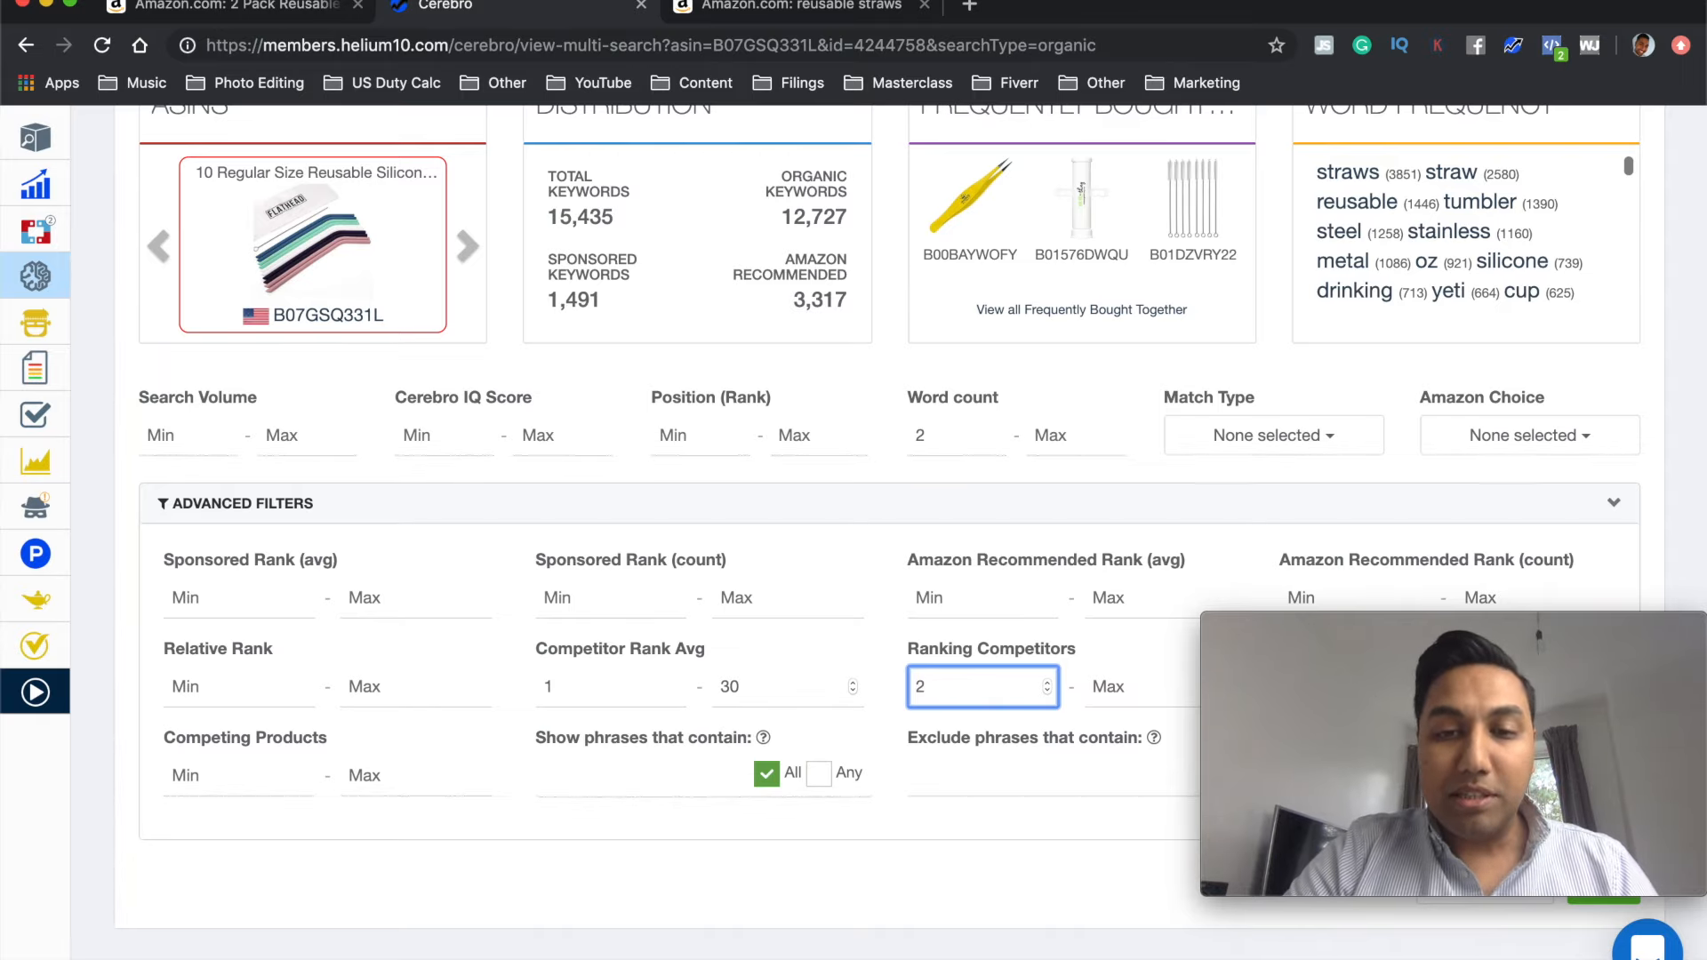
left_click(885, 647)
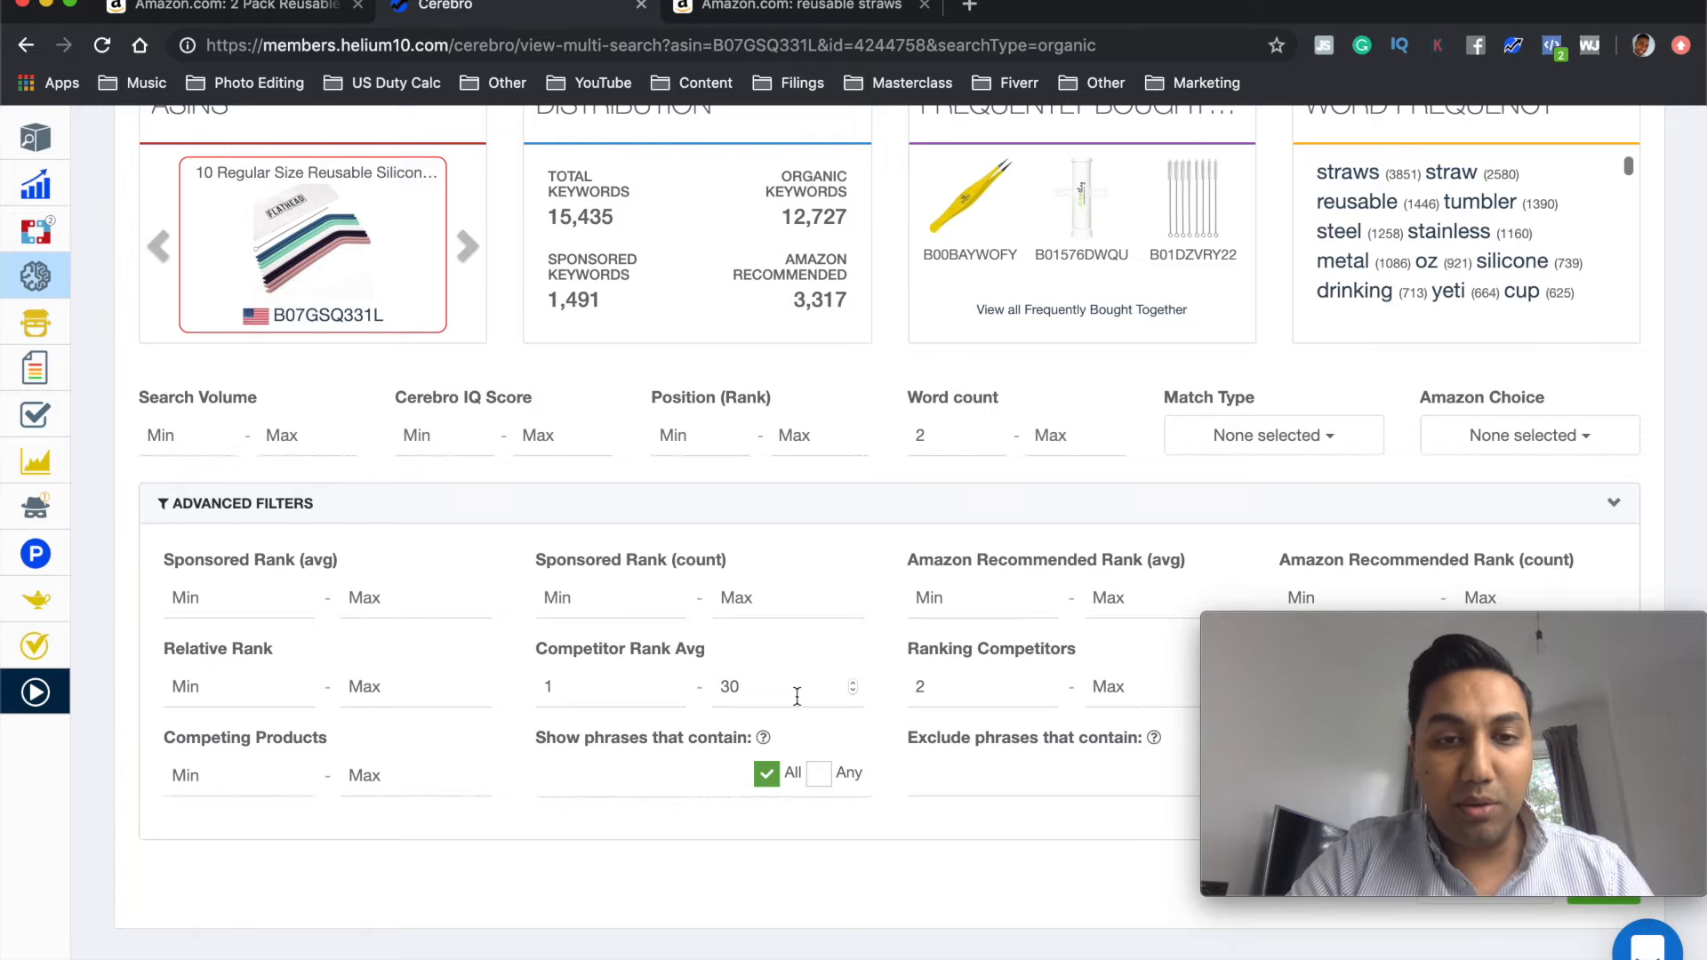
Step: Restrict the keyword Match Type filter to Organic
scroll(797, 695, "down", 3)
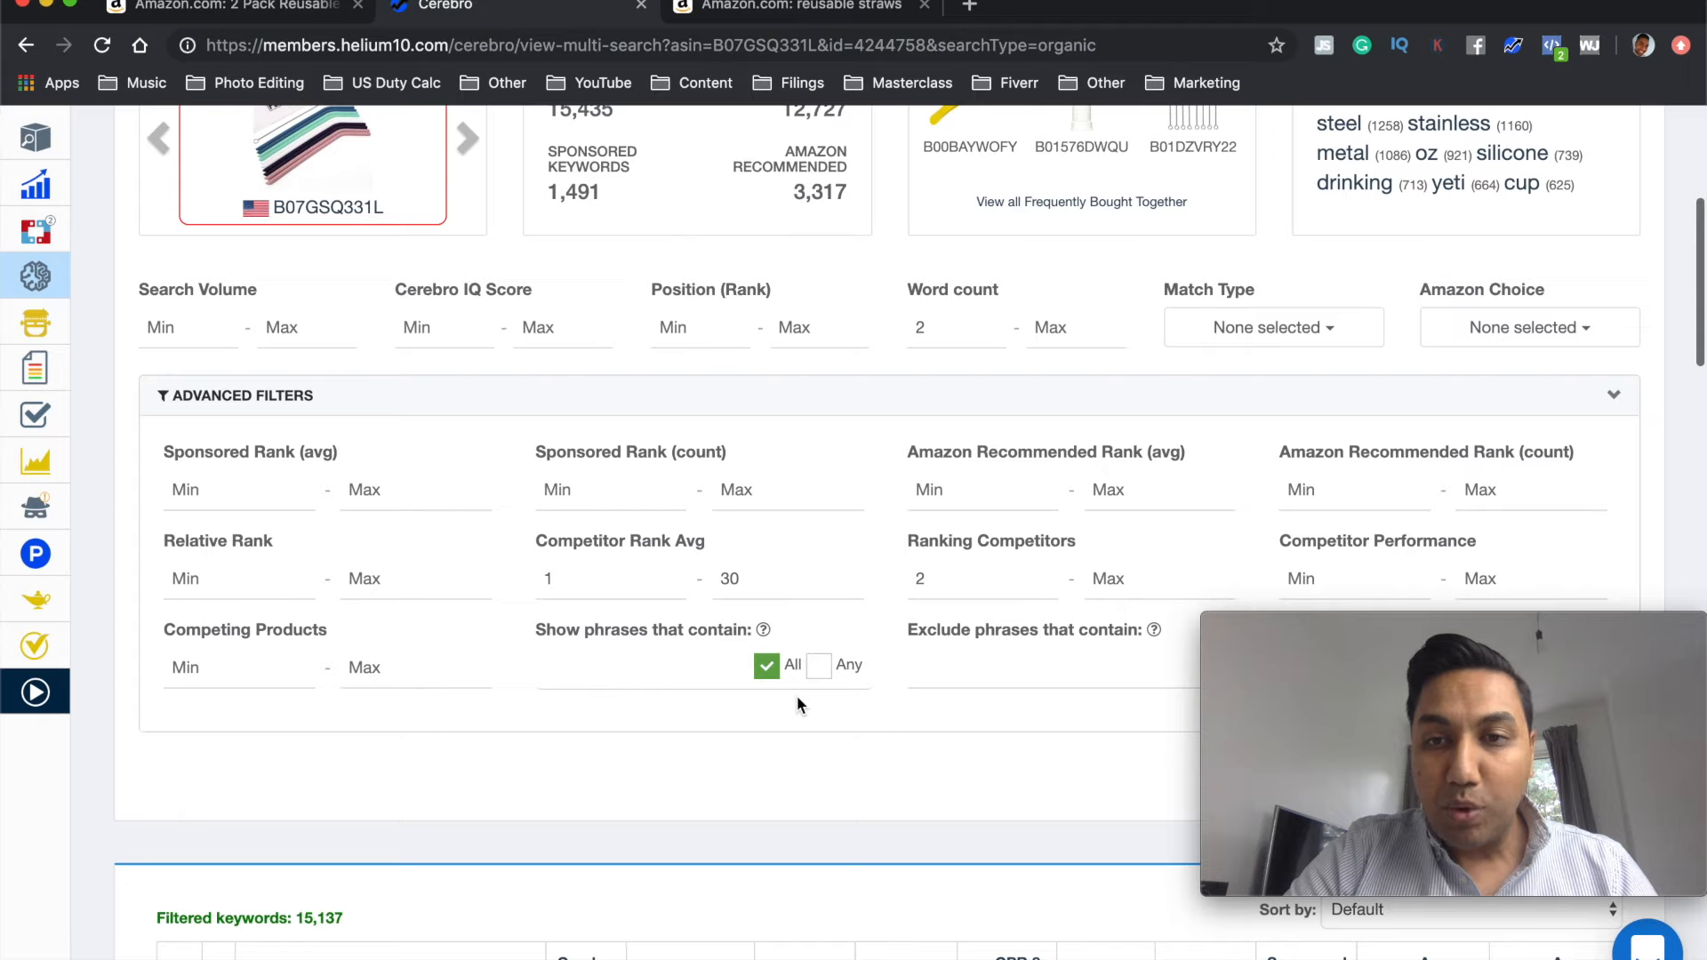
left_click(1291, 331)
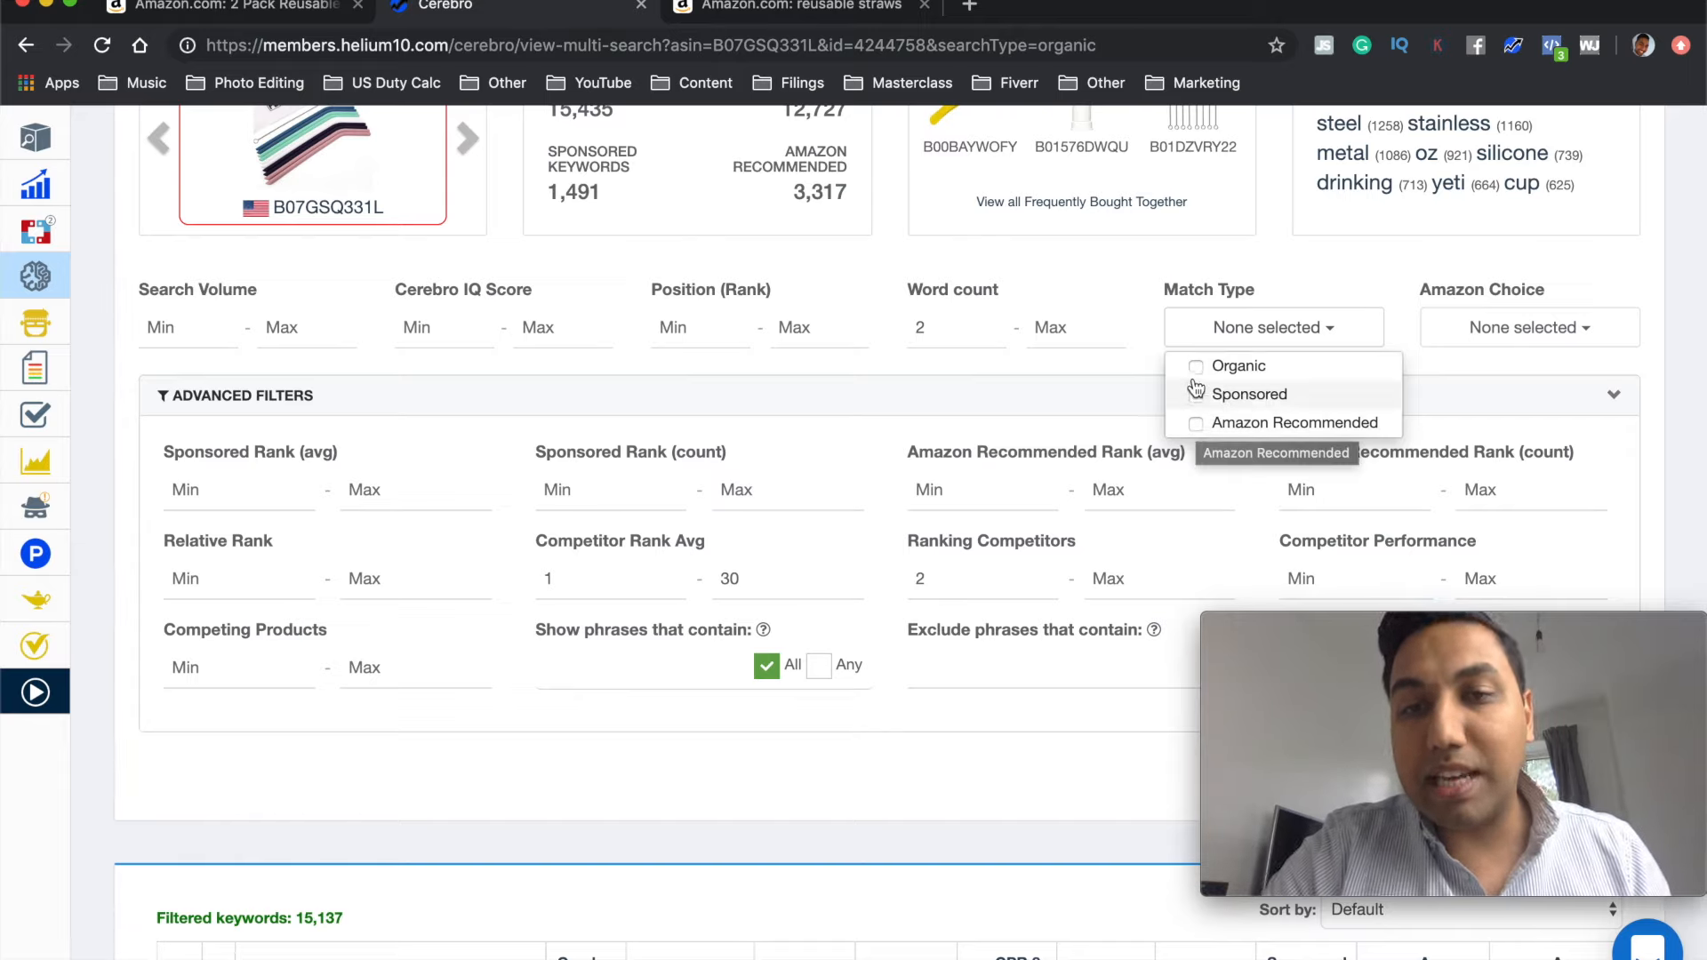
left_click(1196, 373)
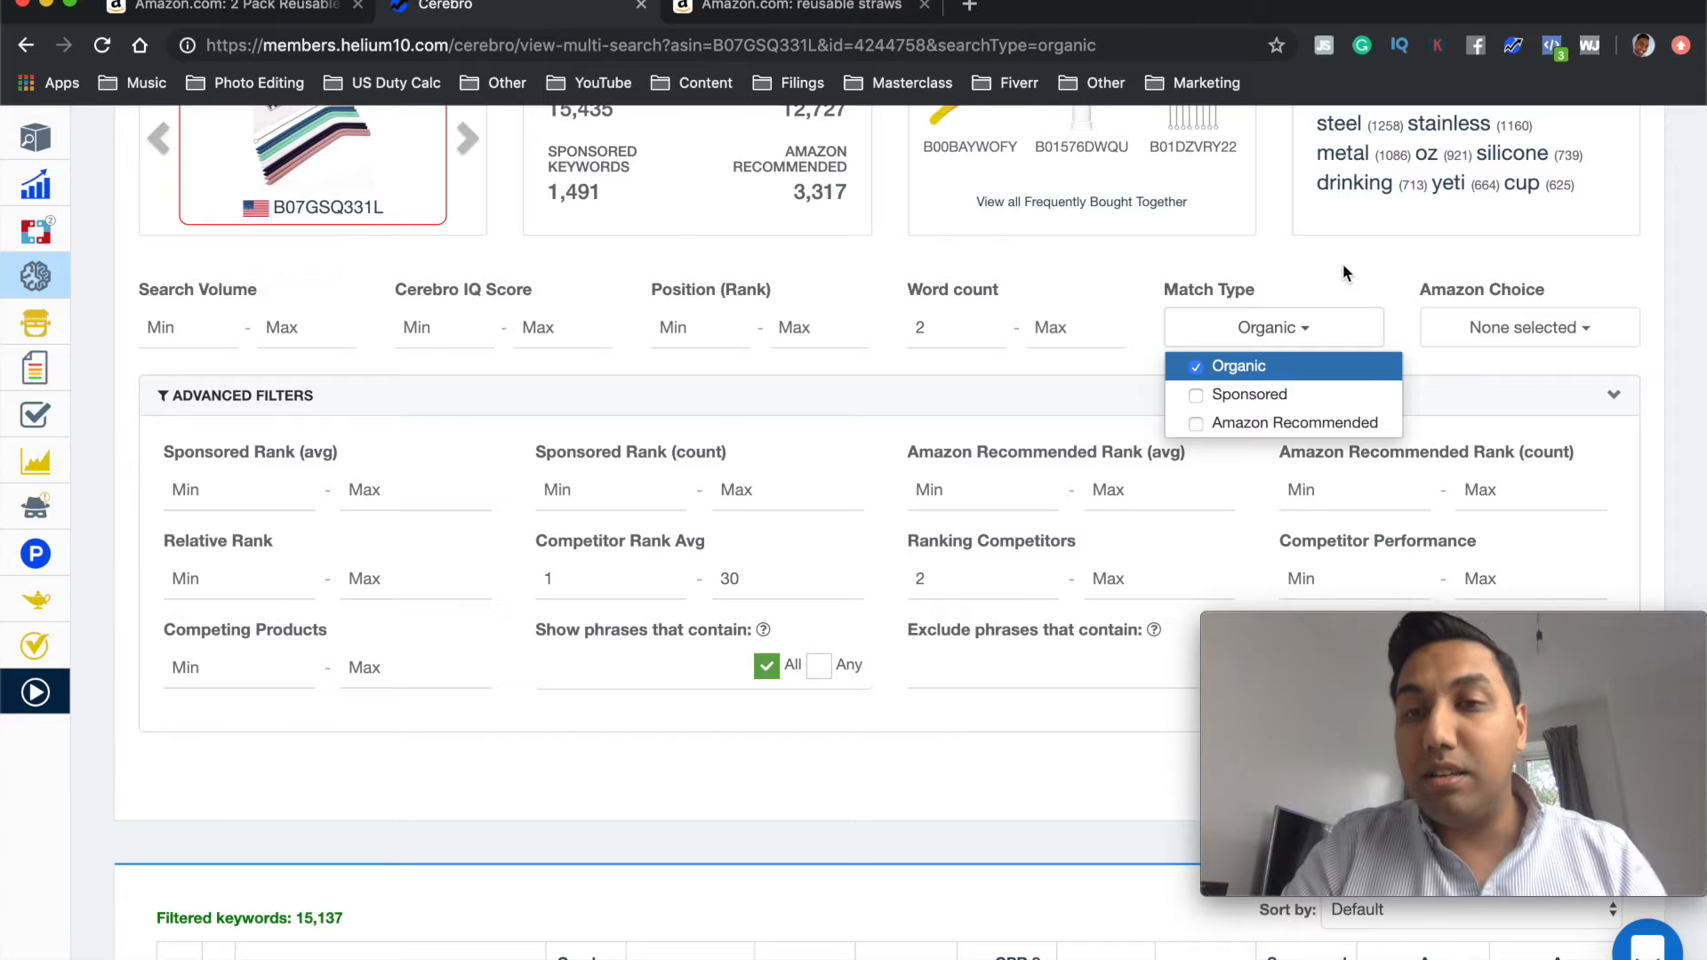
left_click(1341, 267)
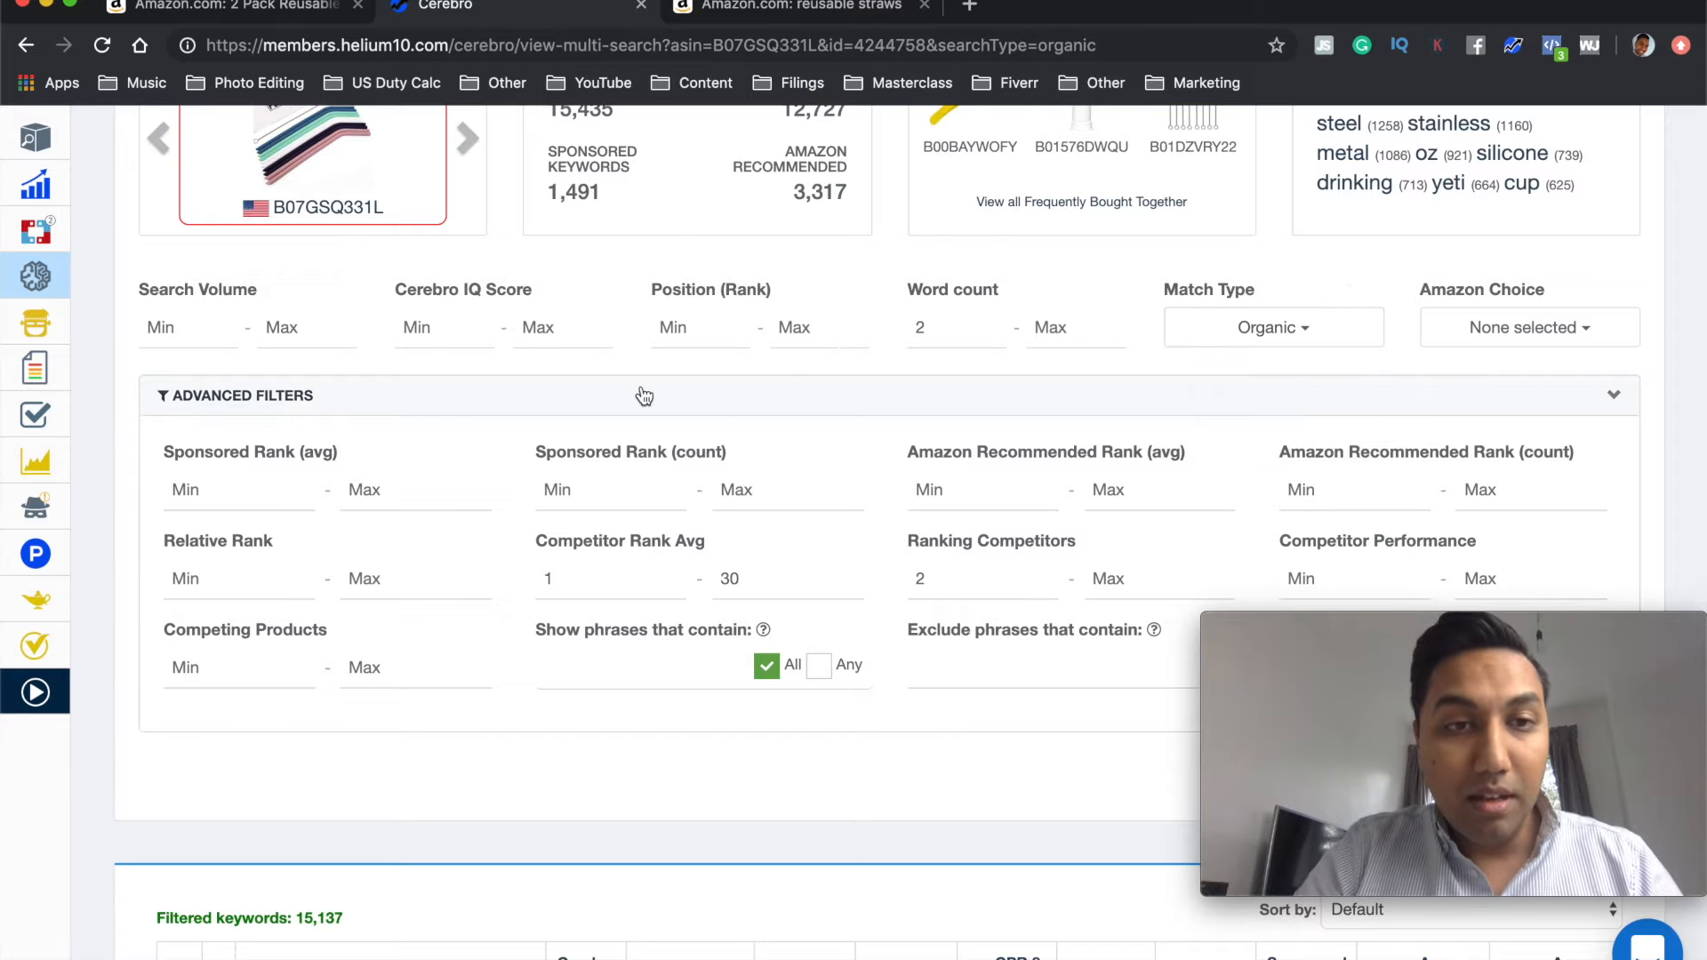
Step: Apply the Cerebro filters to the keyword results and check the filtered keyword count
scroll(646, 393, "down", 1)
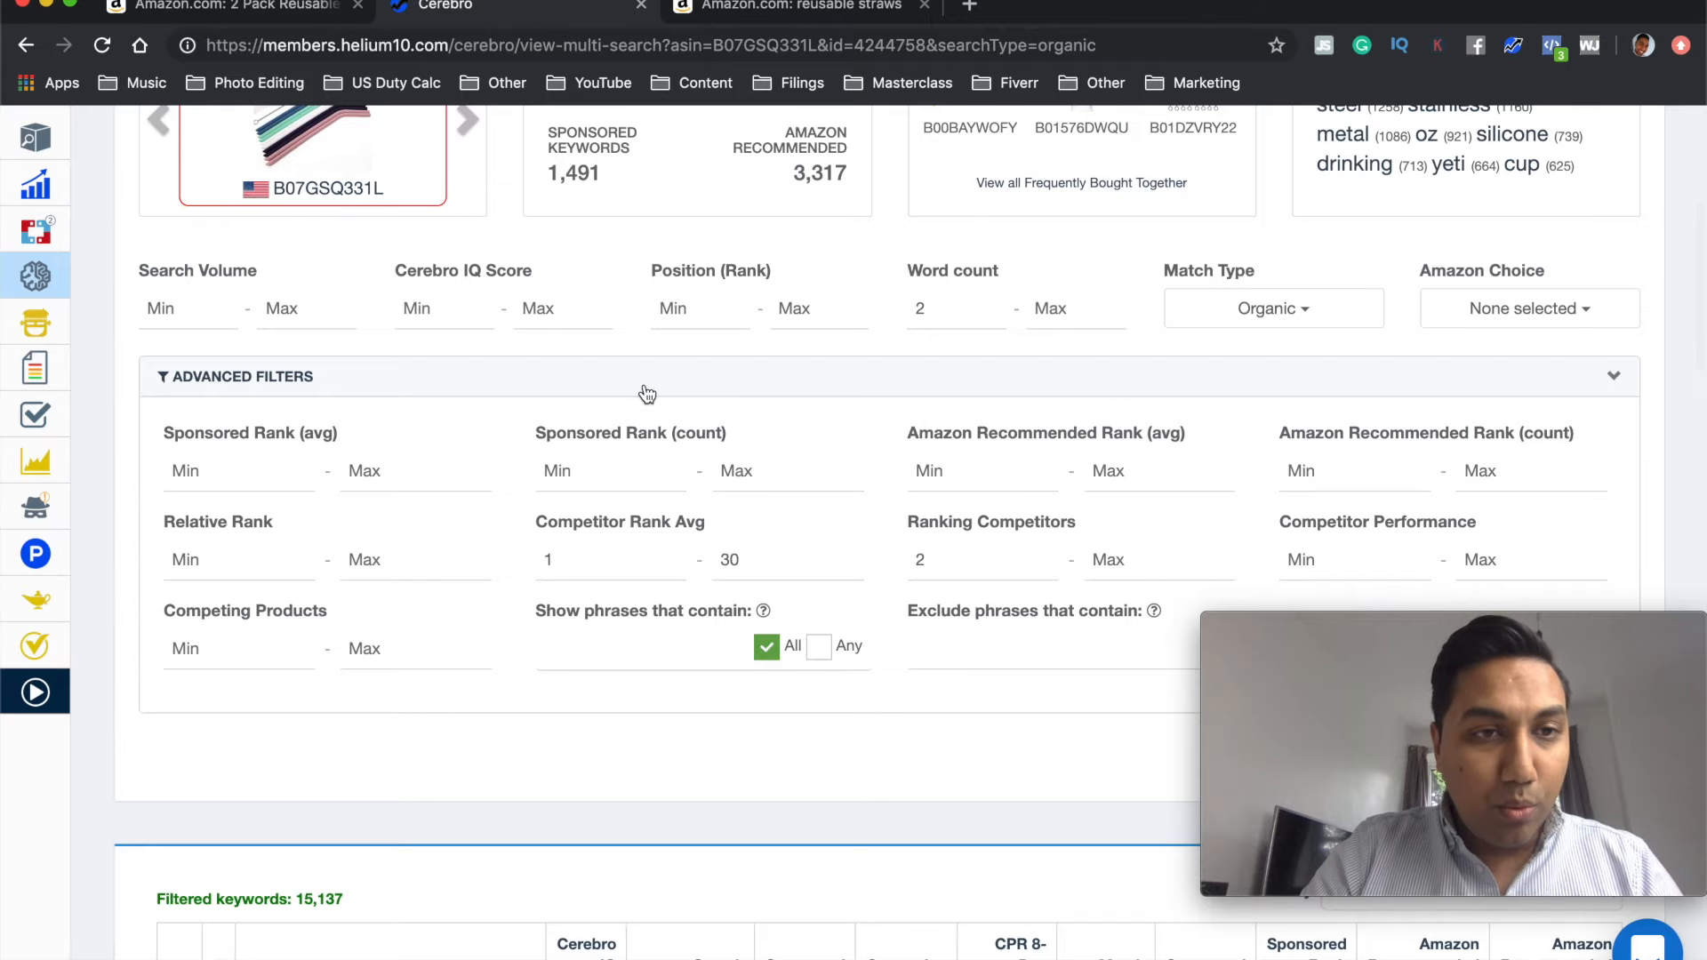
scroll(647, 393, "down", 3)
scroll(643, 389, "down", 2)
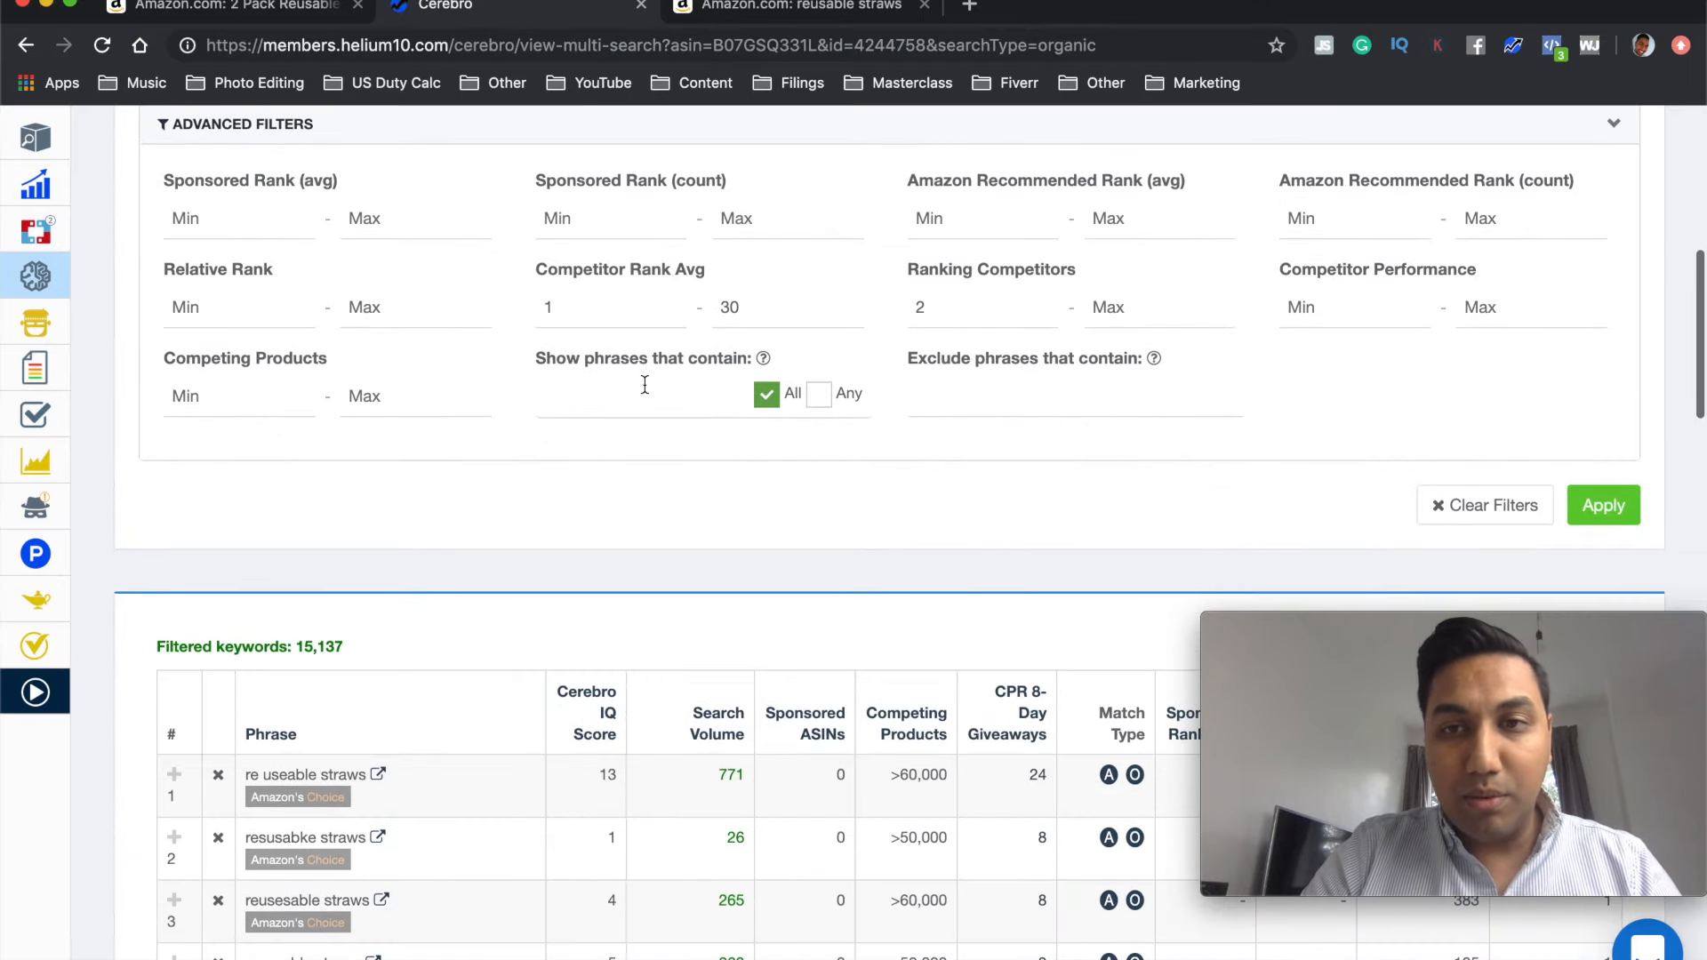
scroll(643, 389, "up", 3)
scroll(647, 394, "down", 5)
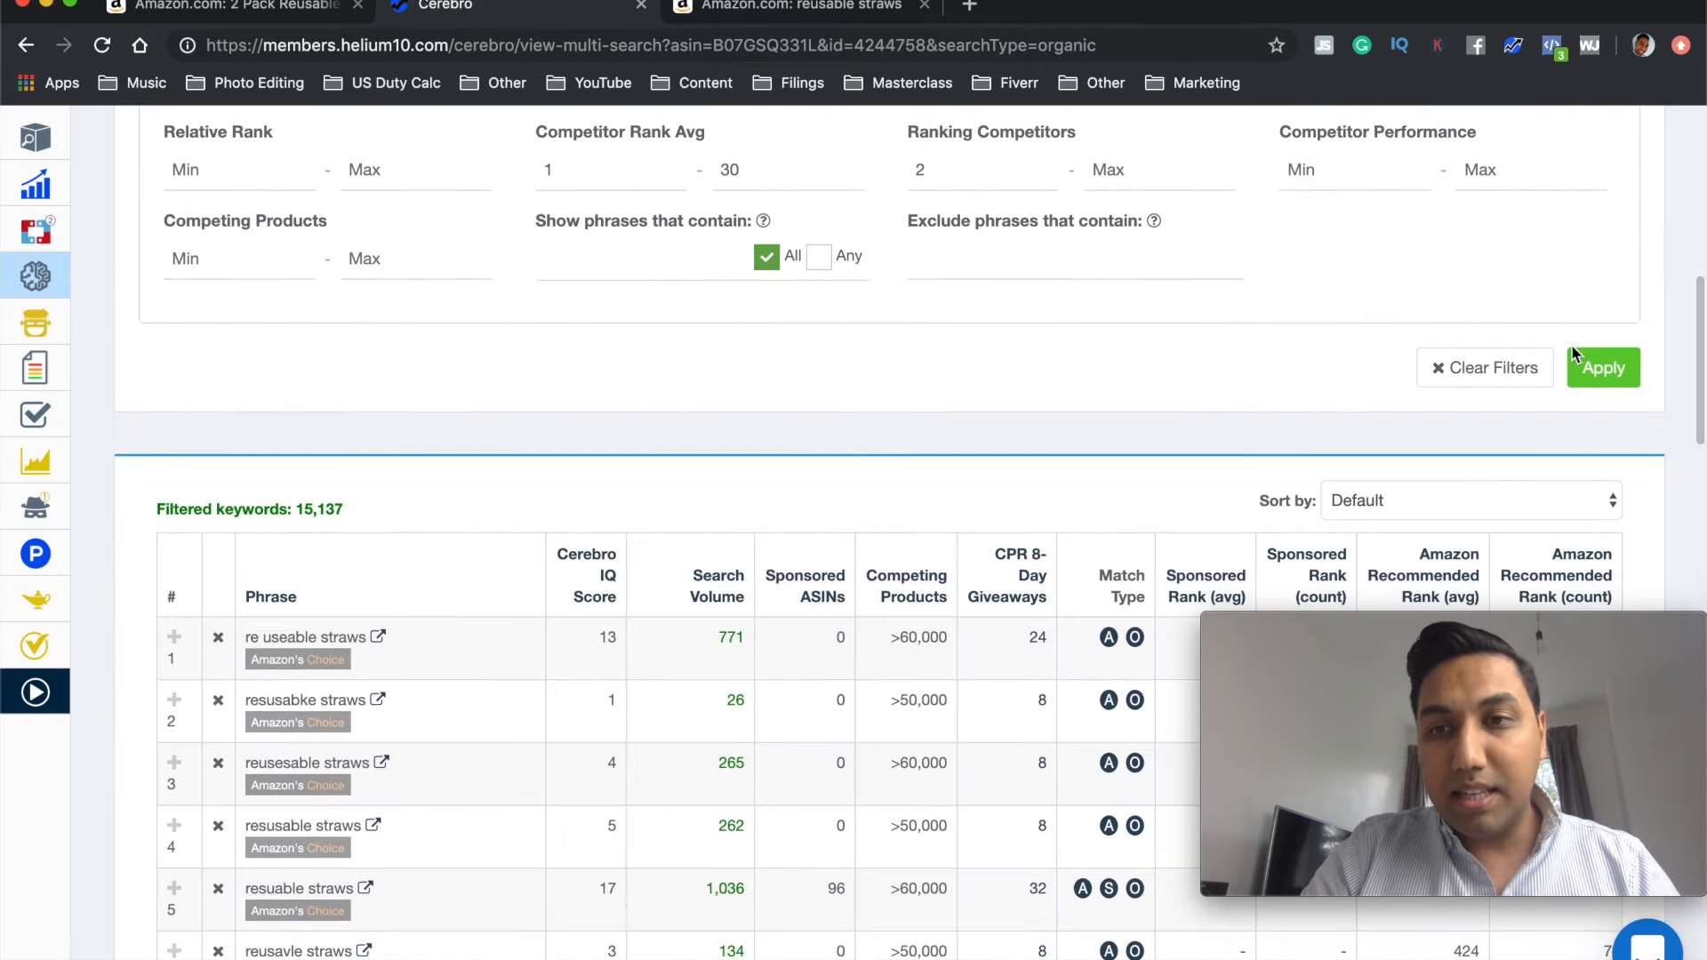
left_click(1585, 365)
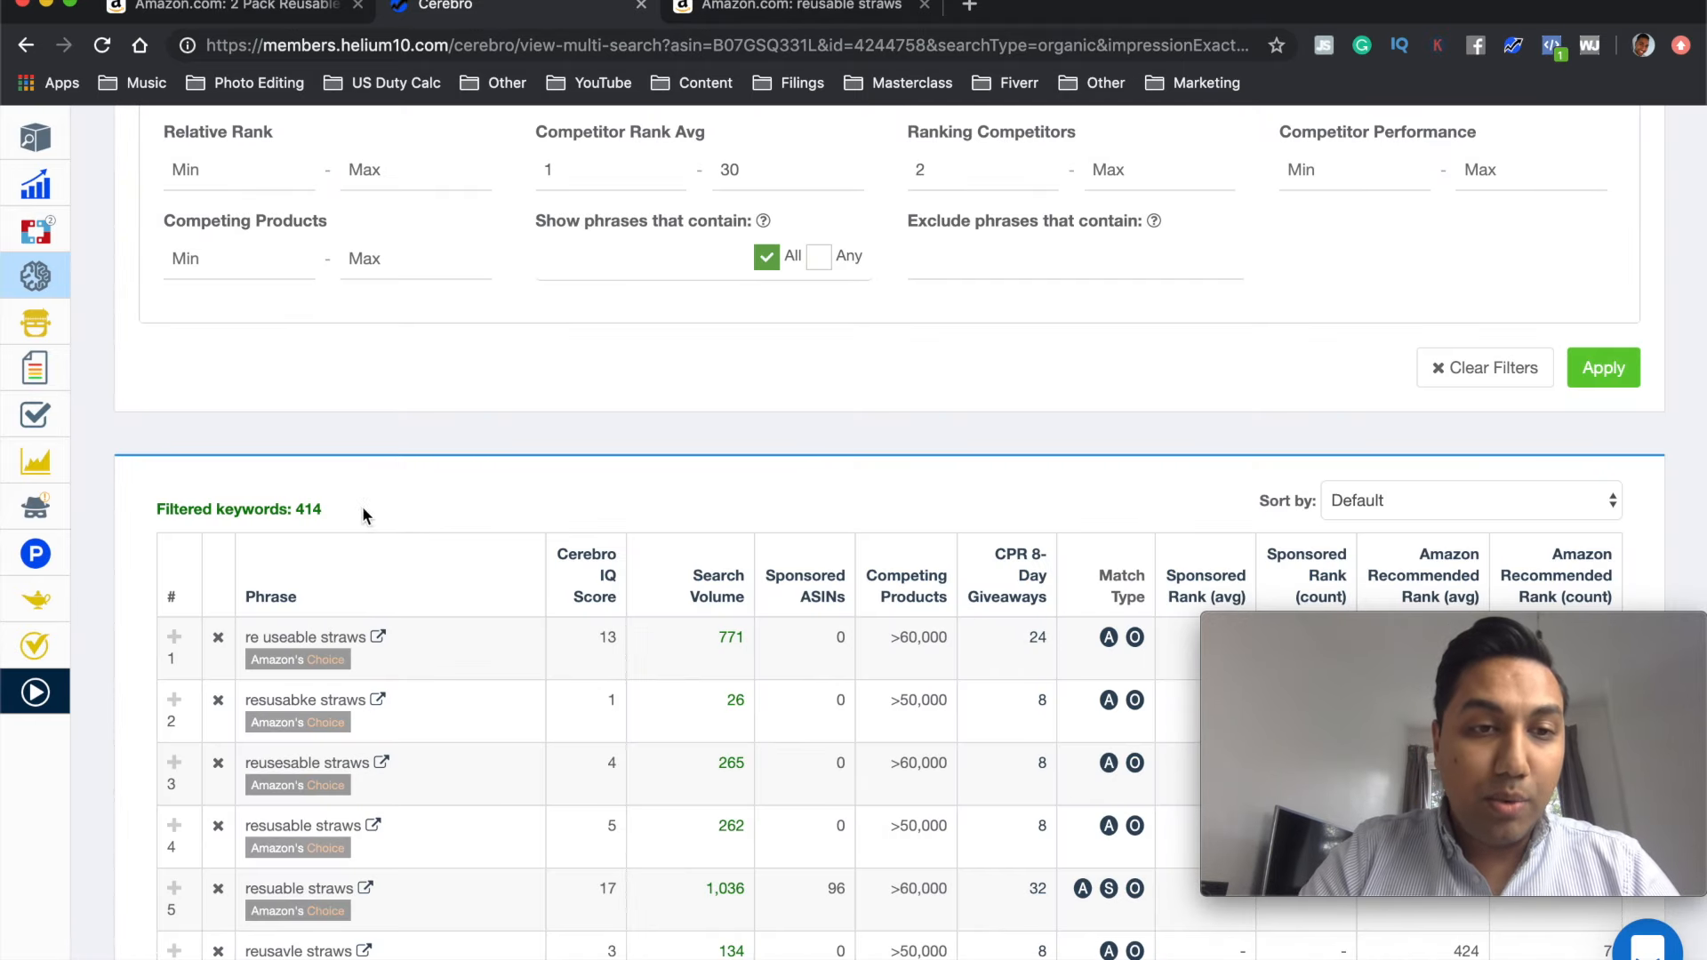
double_click(308, 508)
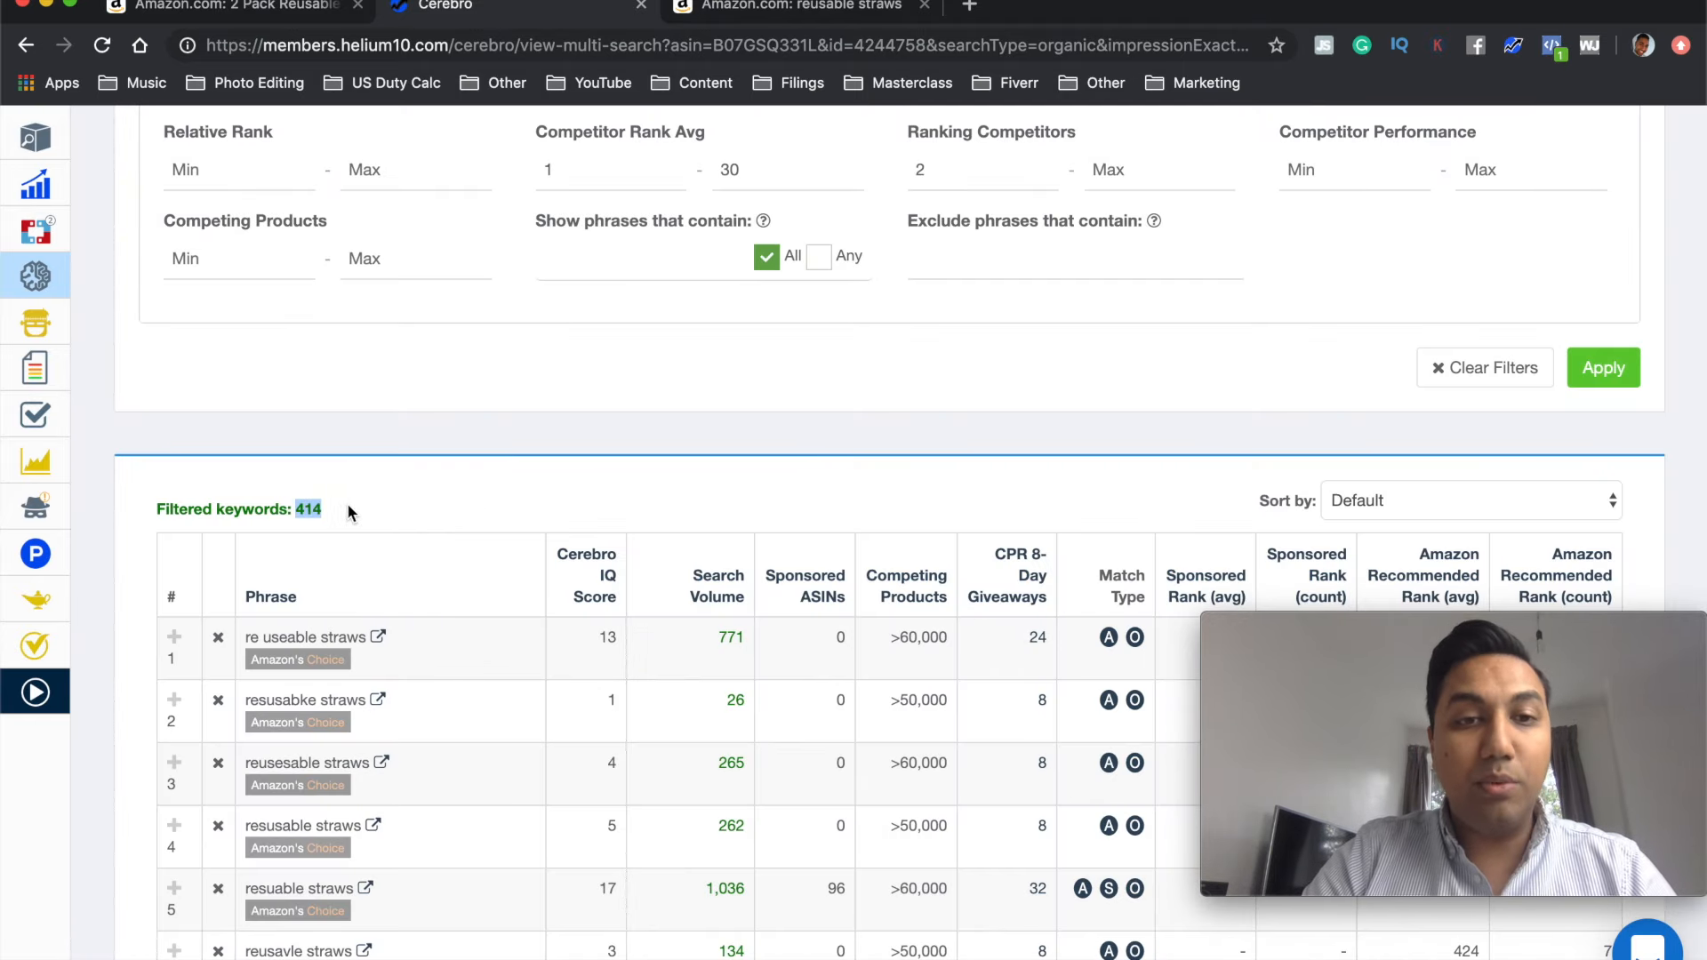
Step: Review the filter settings and sort the filtered keywords by search volume from high to low
scroll(467, 512, "up", 1)
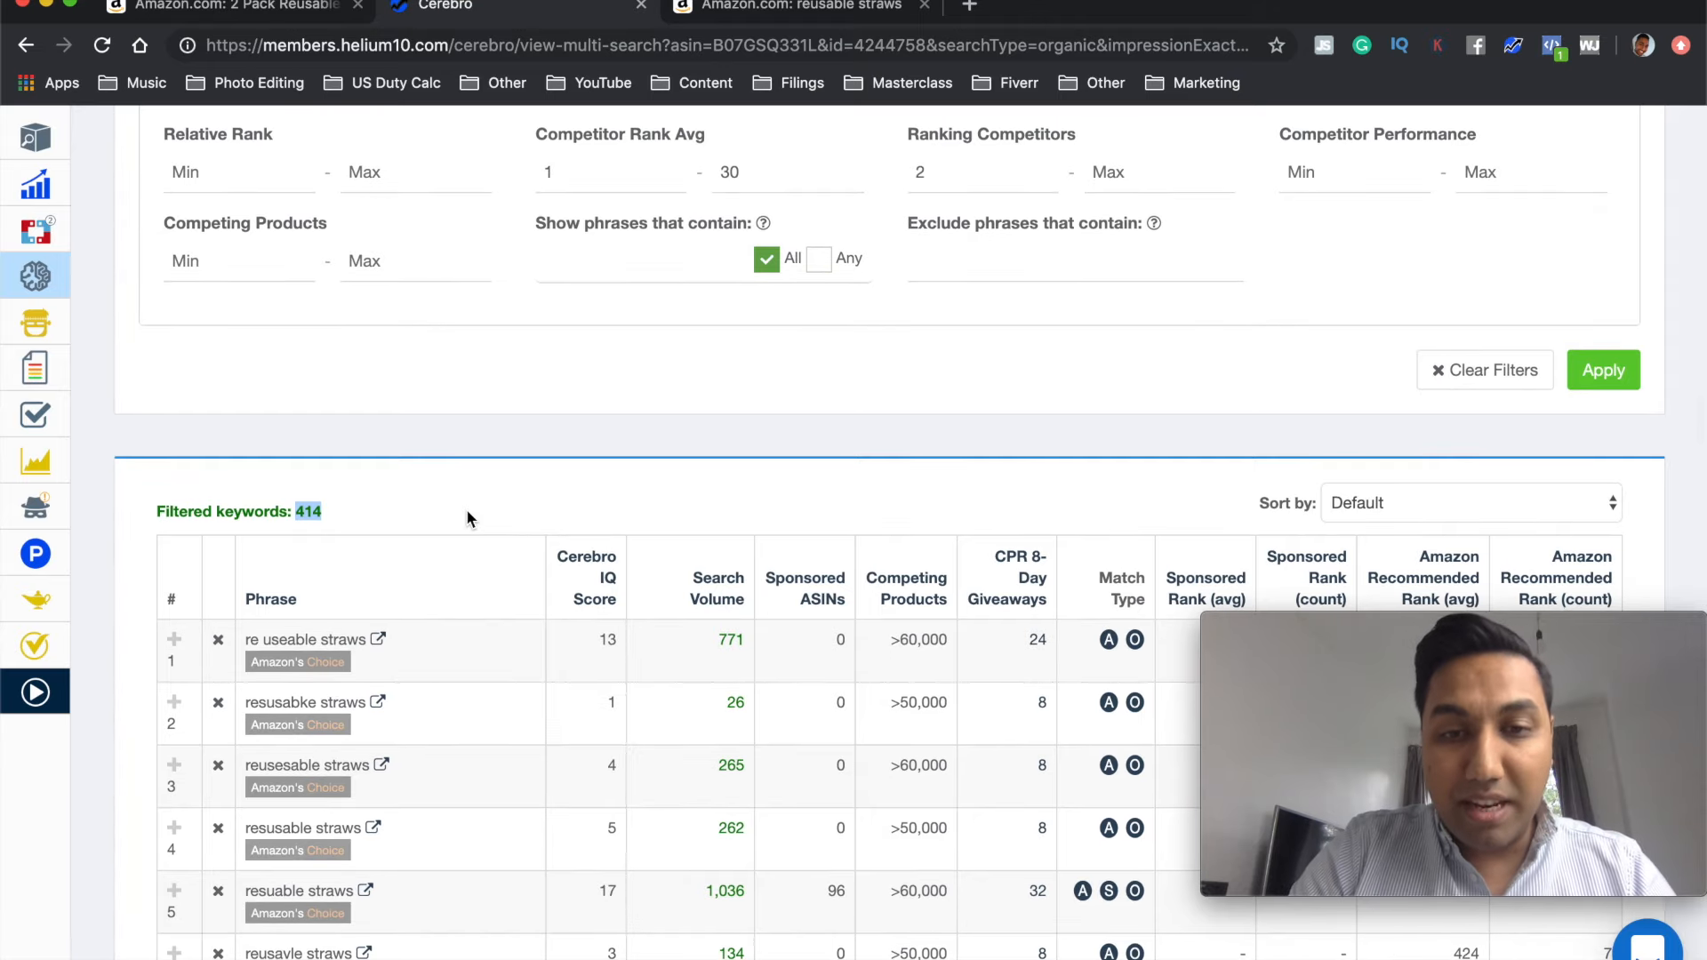
scroll(467, 513, "up", 5)
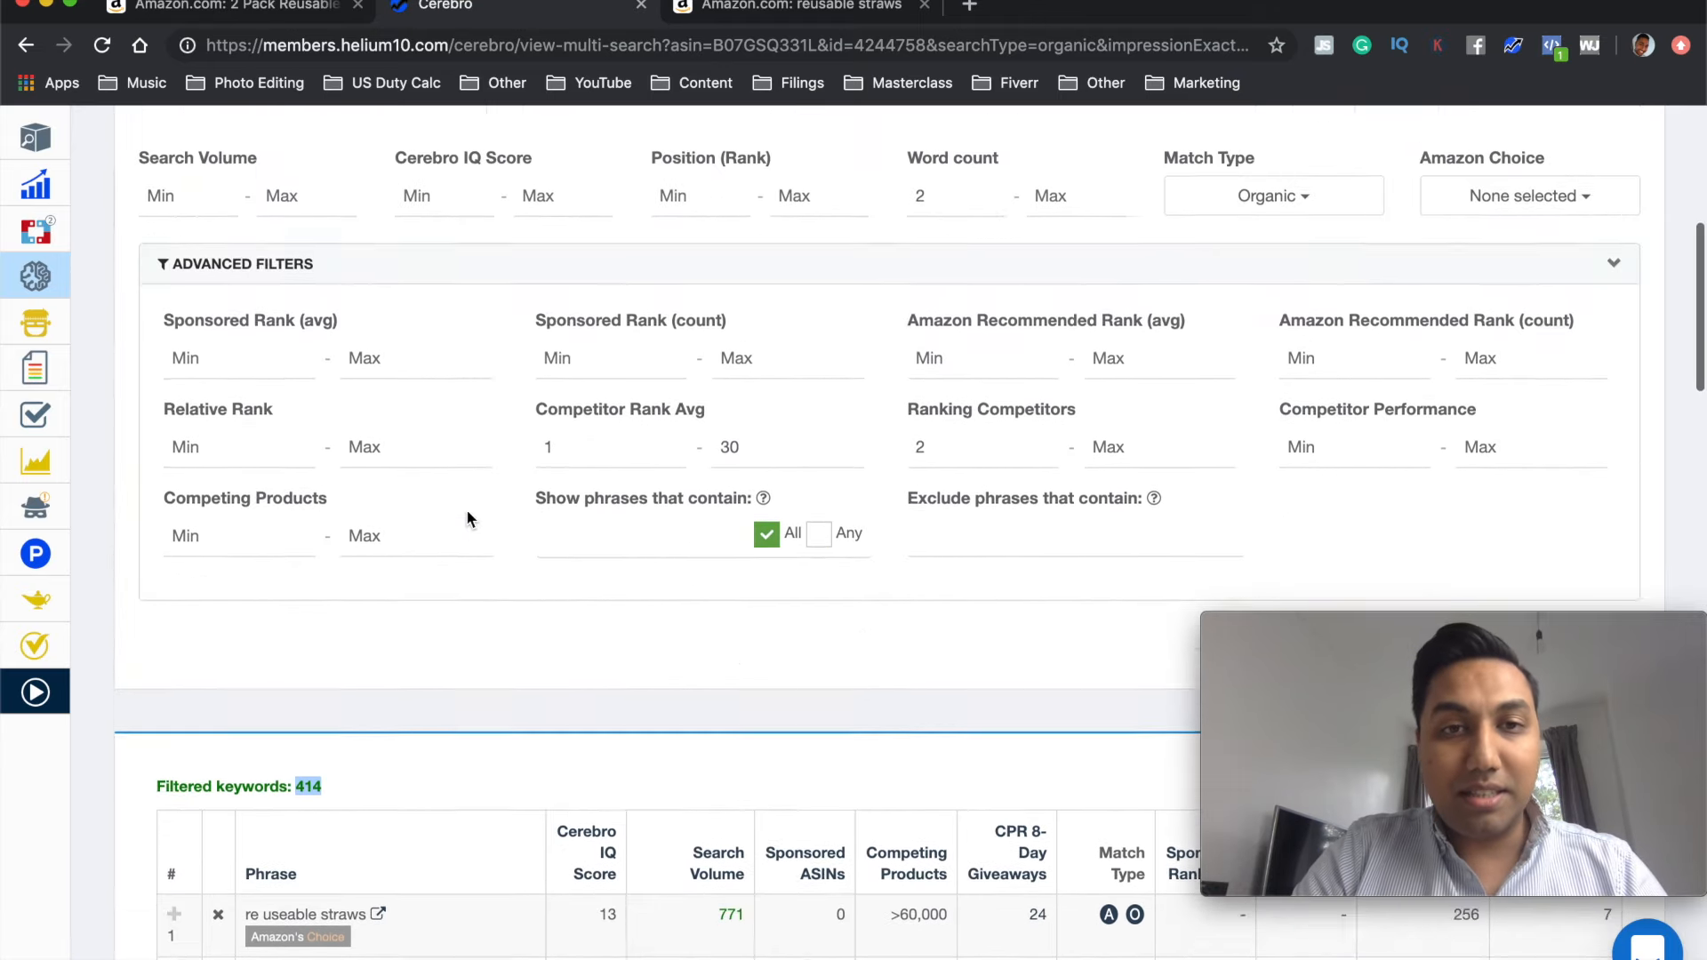
scroll(466, 513, "up", 2)
scroll(467, 513, "down", 8)
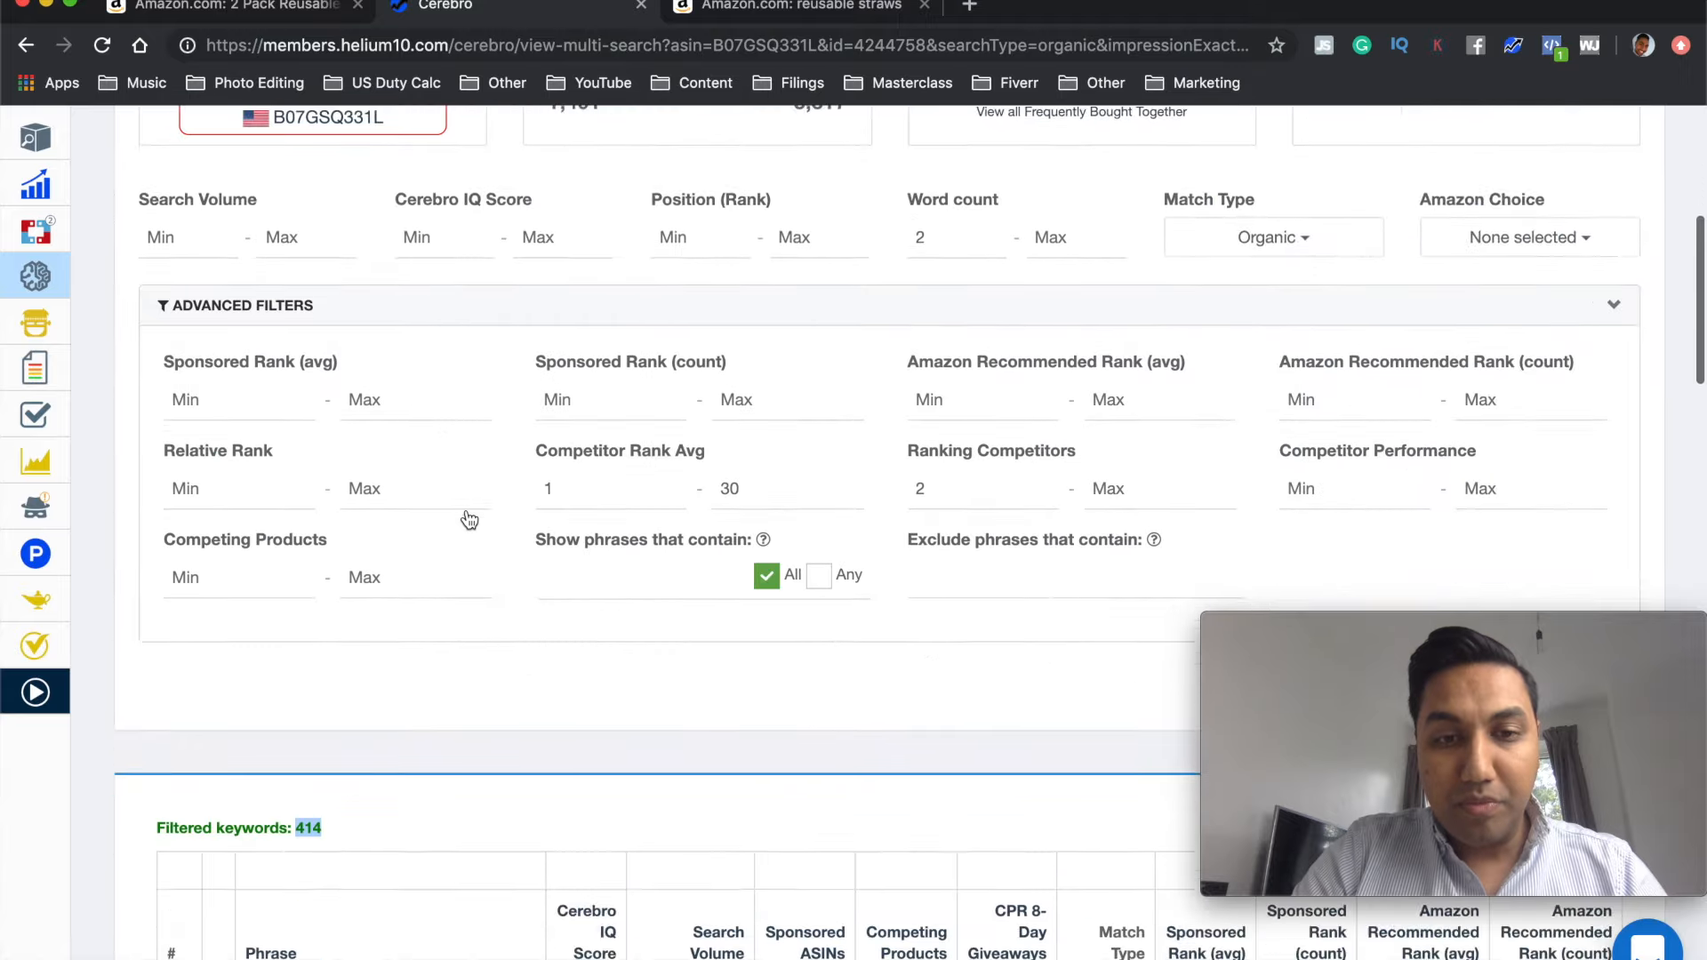
scroll(469, 520, "down", 3)
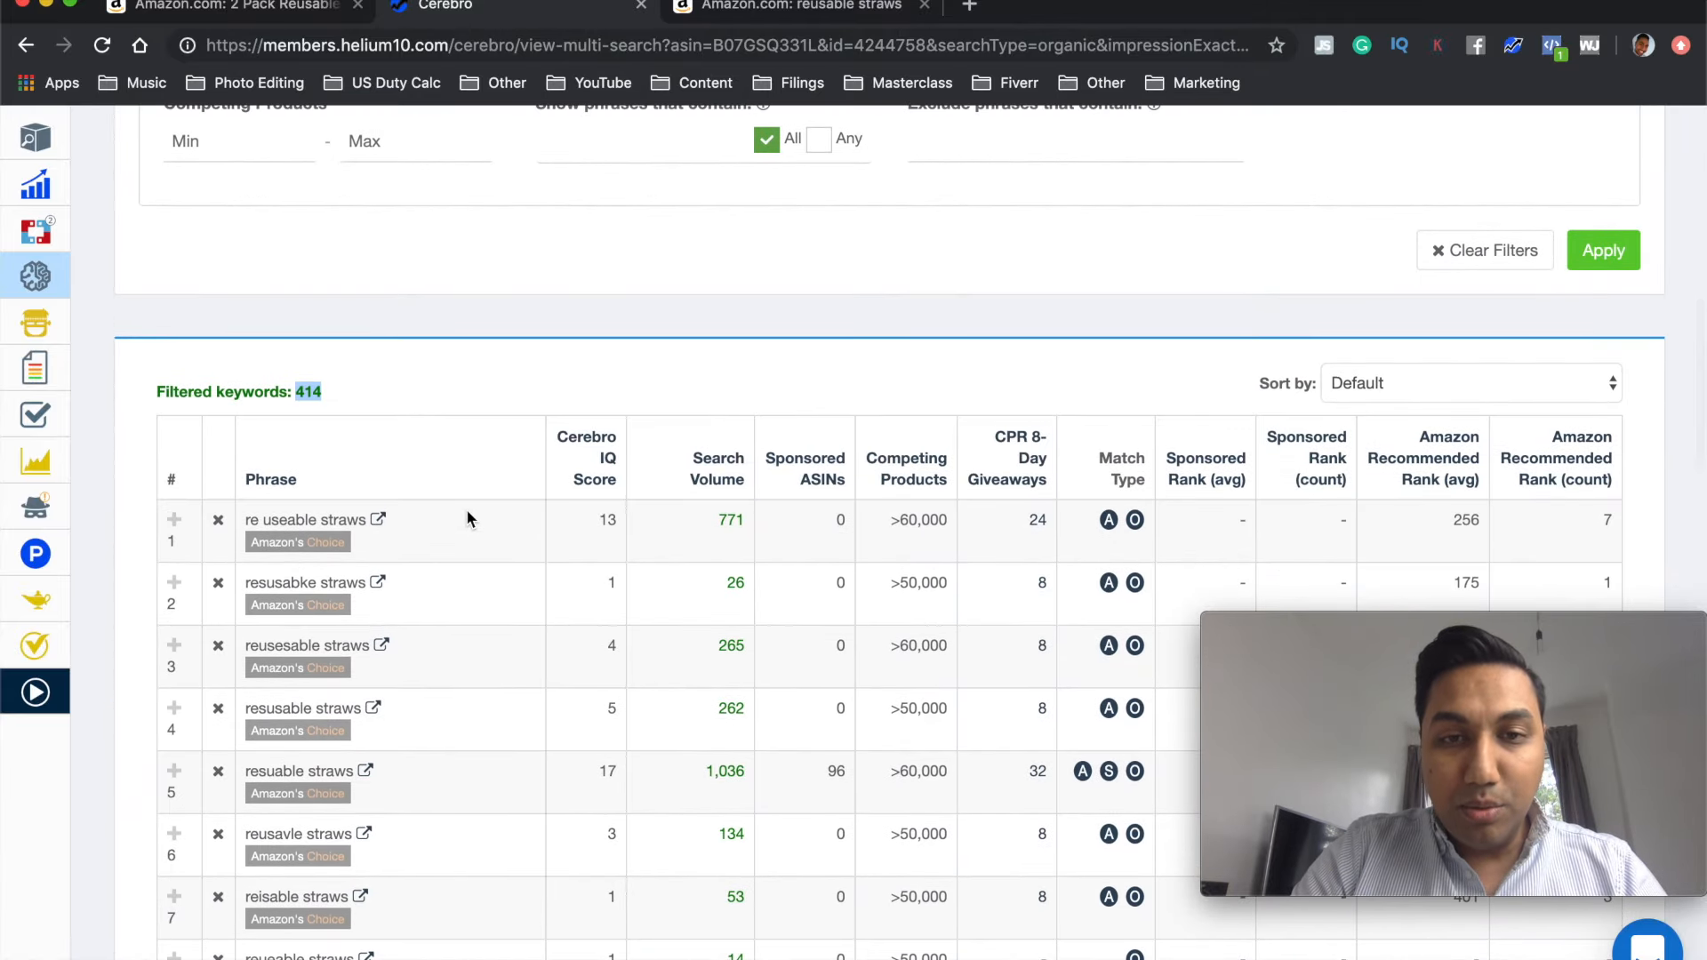
left_click(707, 462)
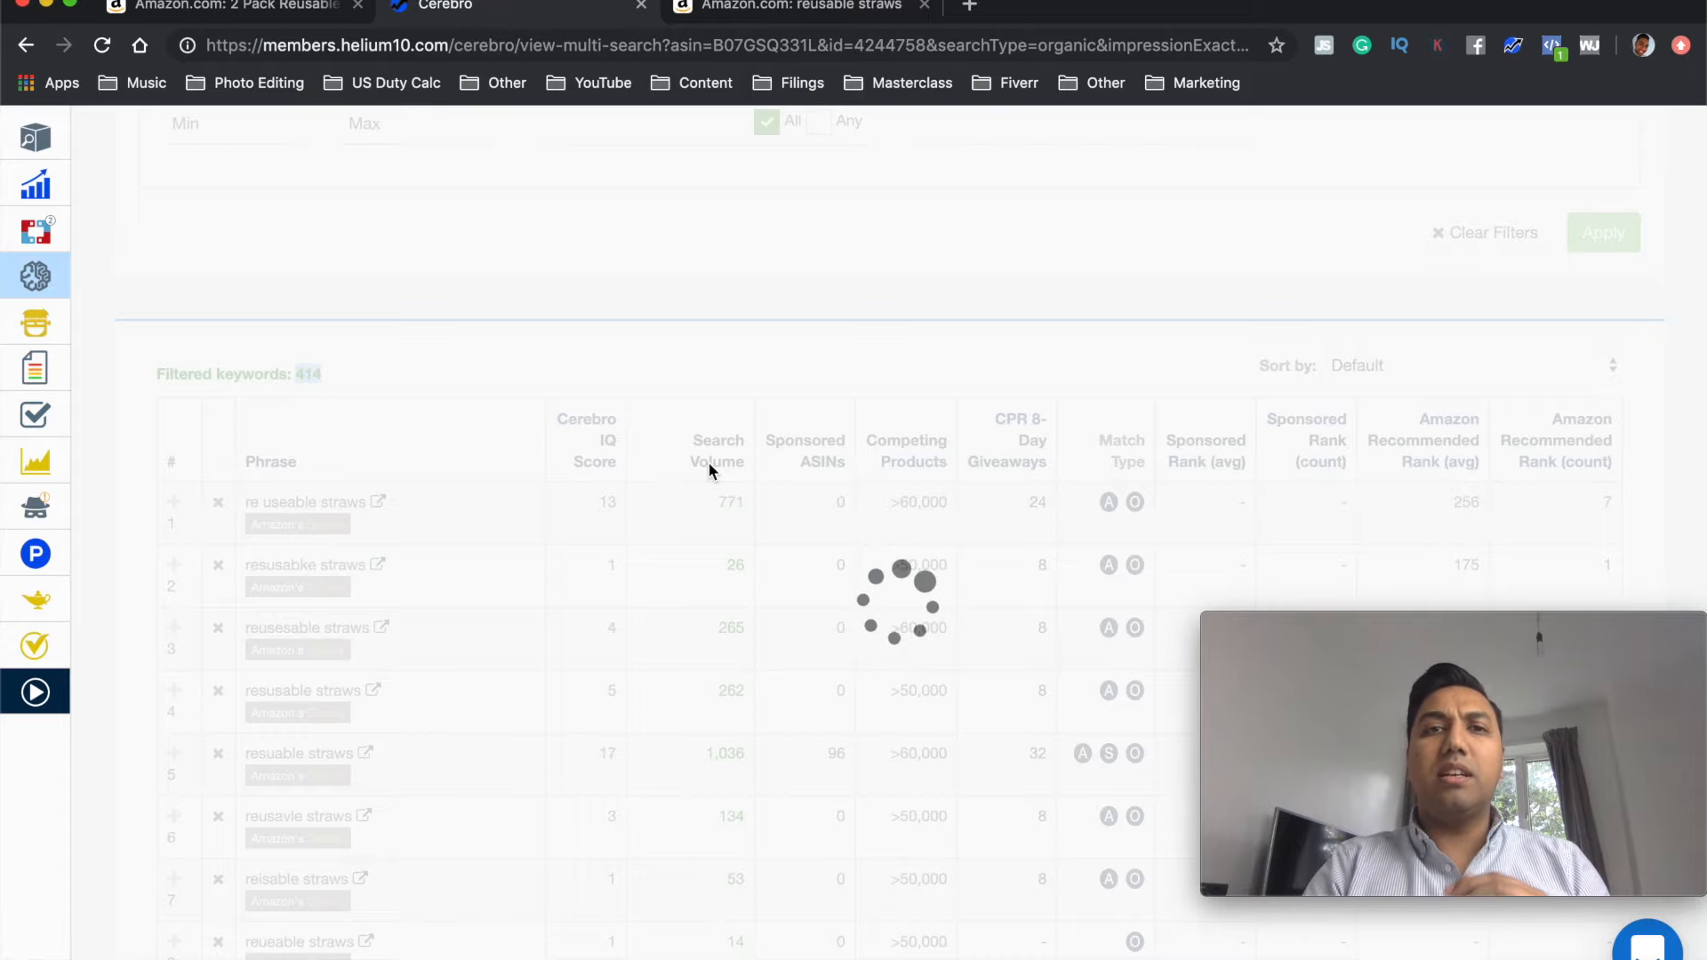
Step: Look through the highest-volume keywords and remove the phrase "collapsible straw keychain" from the results
scroll(709, 464, "down", 3)
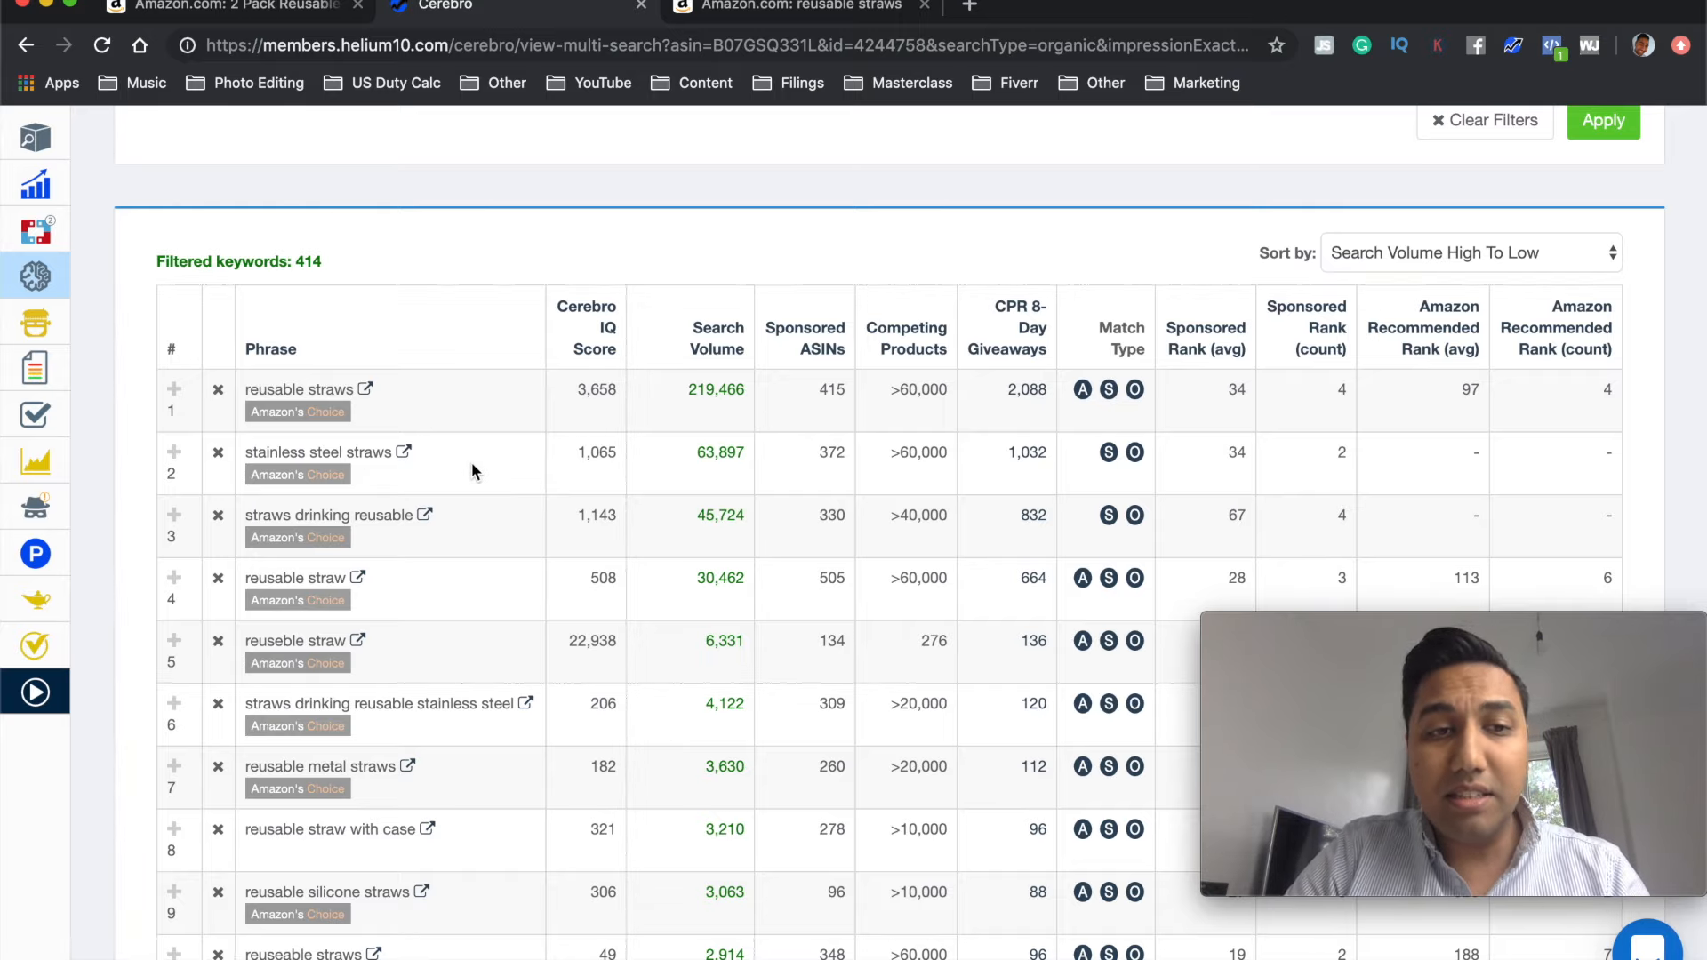
scroll(514, 453, "down", 3)
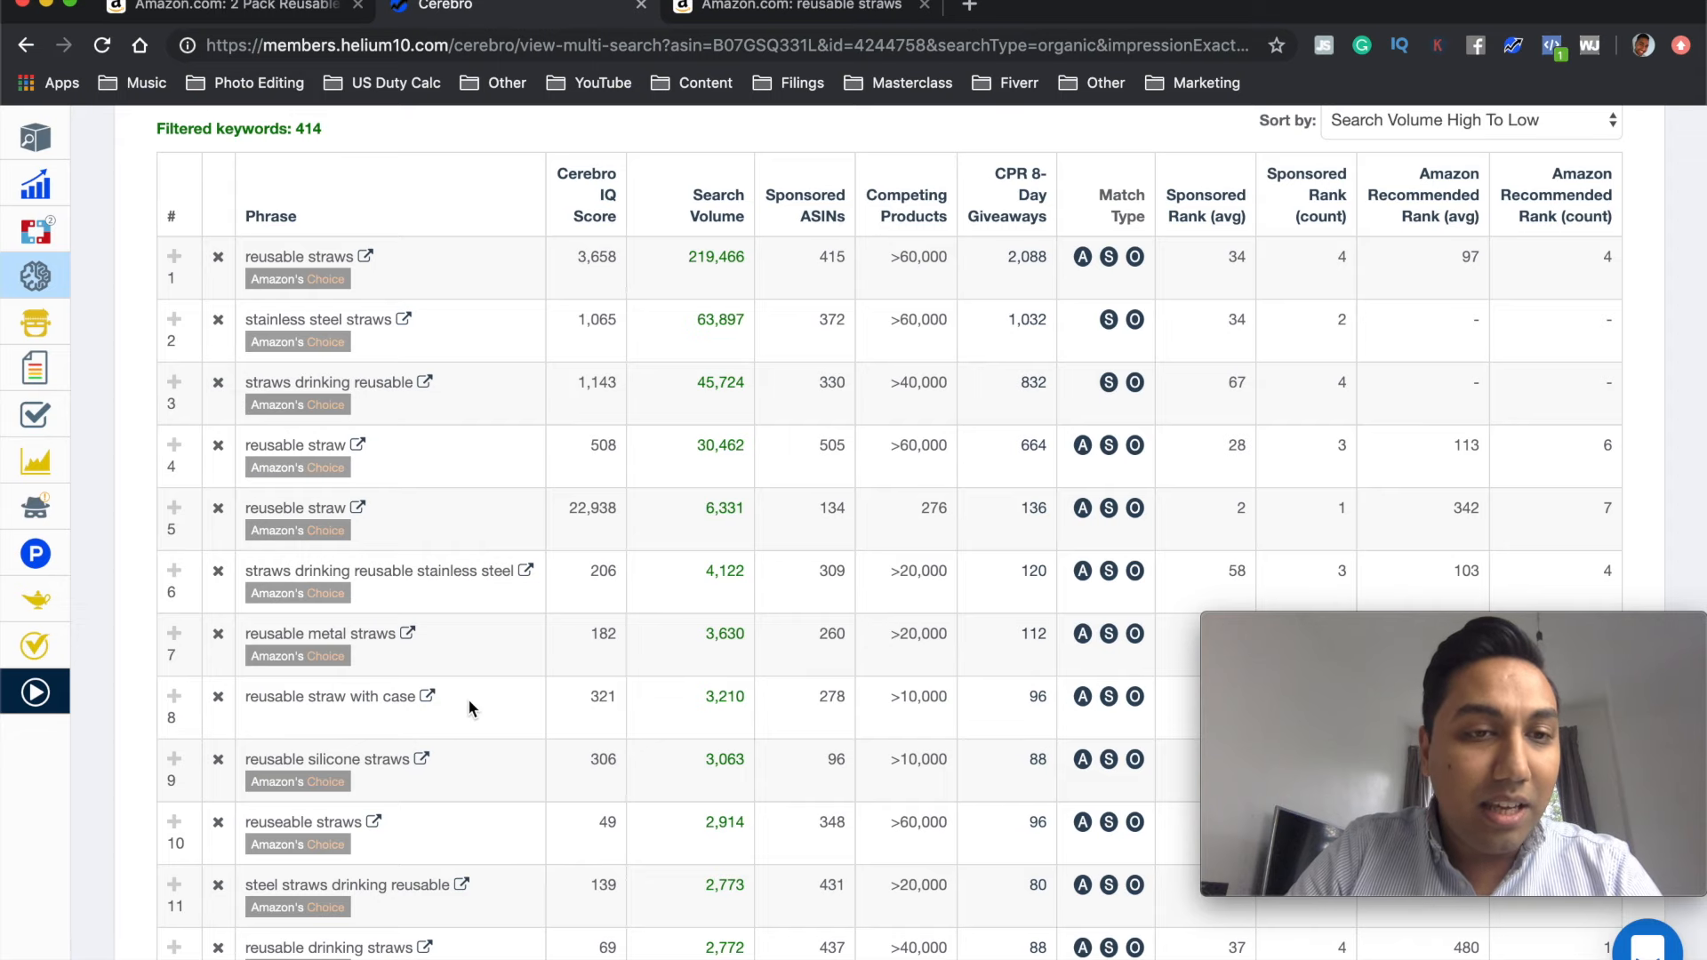
scroll(469, 707, "down", 3)
scroll(470, 707, "down", 3)
scroll(470, 706, "down", 3)
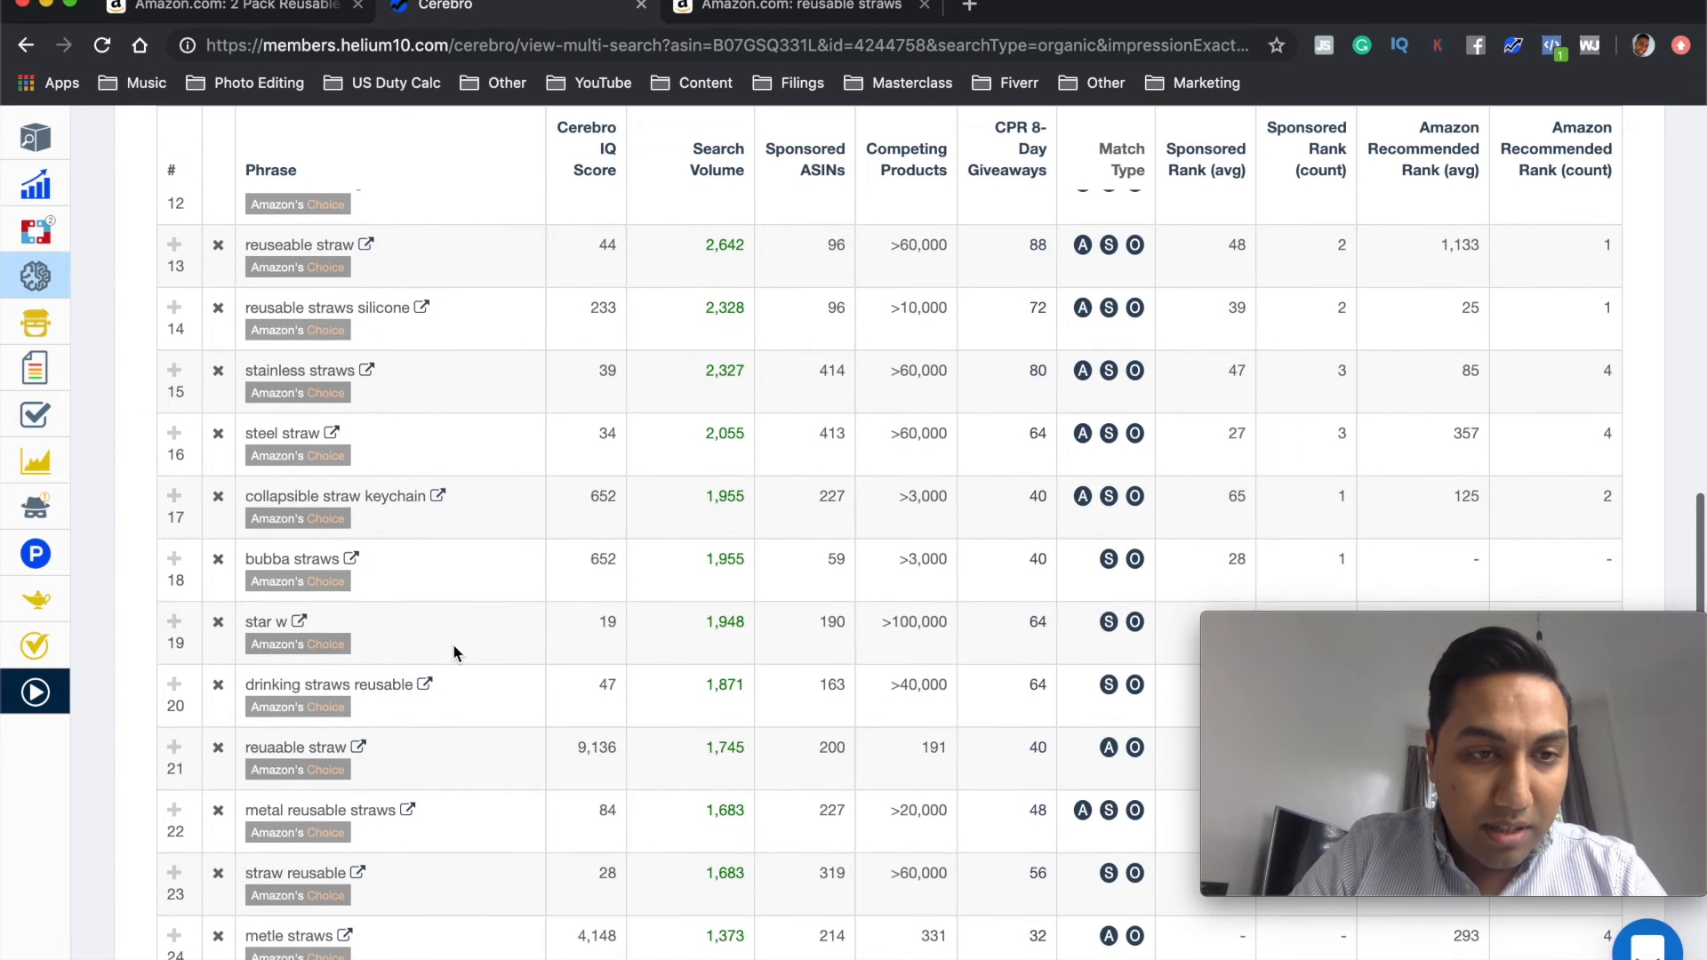
left_click(218, 498)
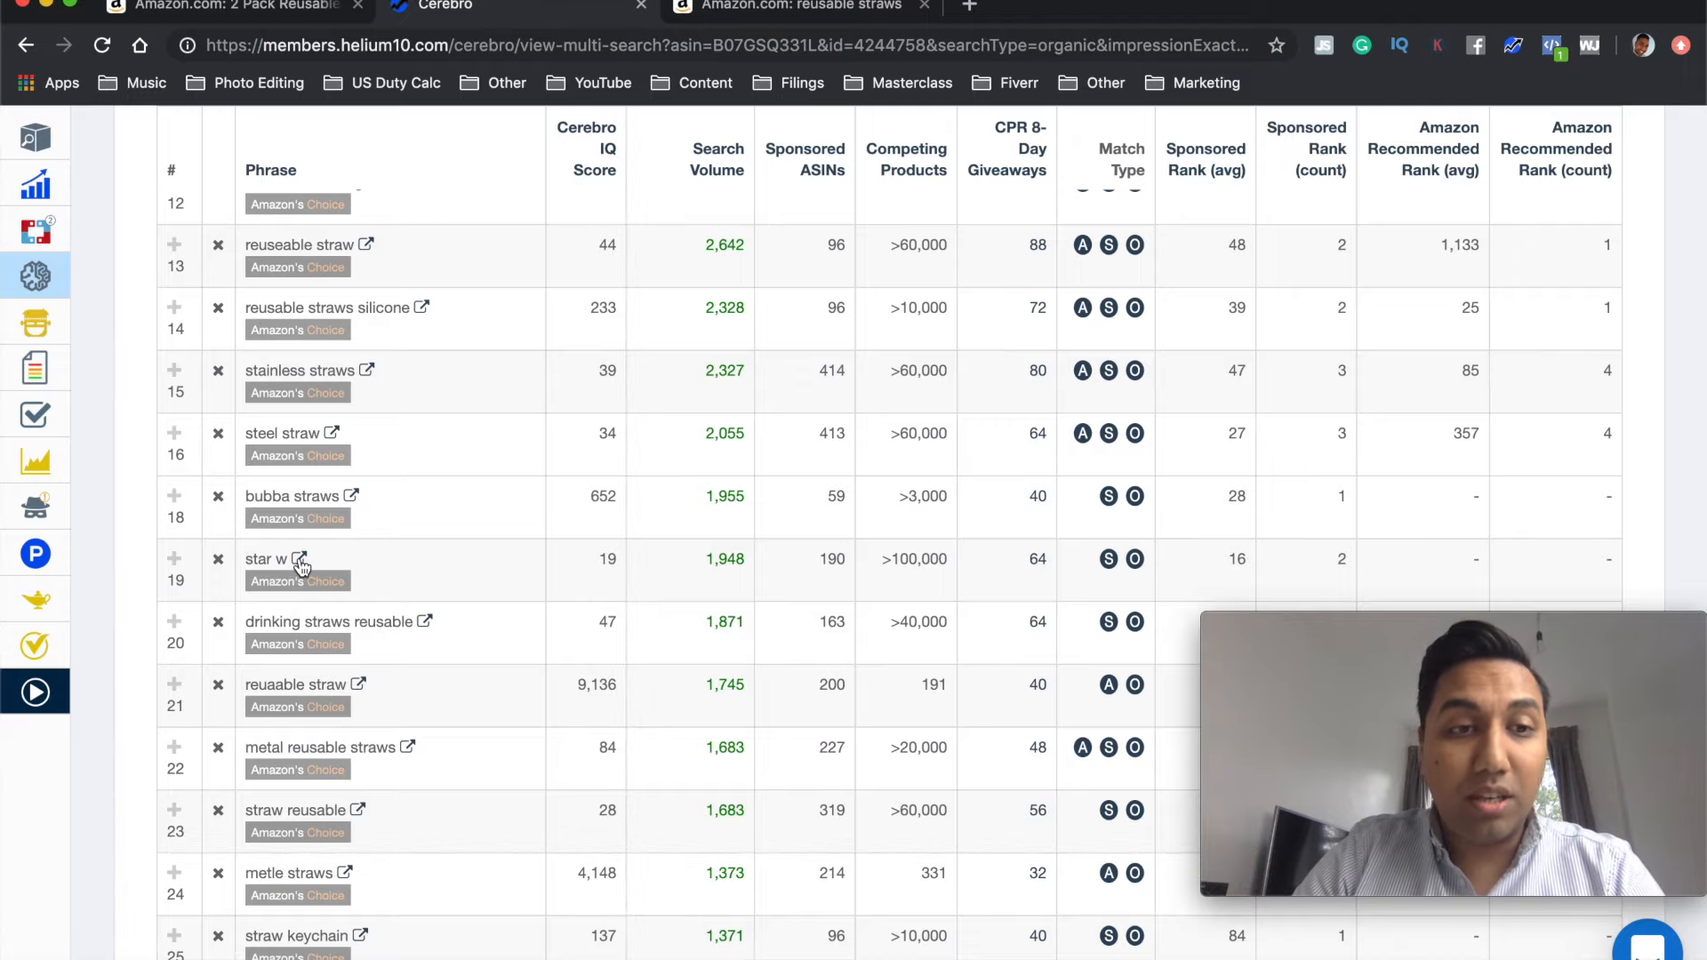
Step: Check the Amazon search results for the phrase "star w", close them and remove that phrase from the keyword list
left_click(300, 560)
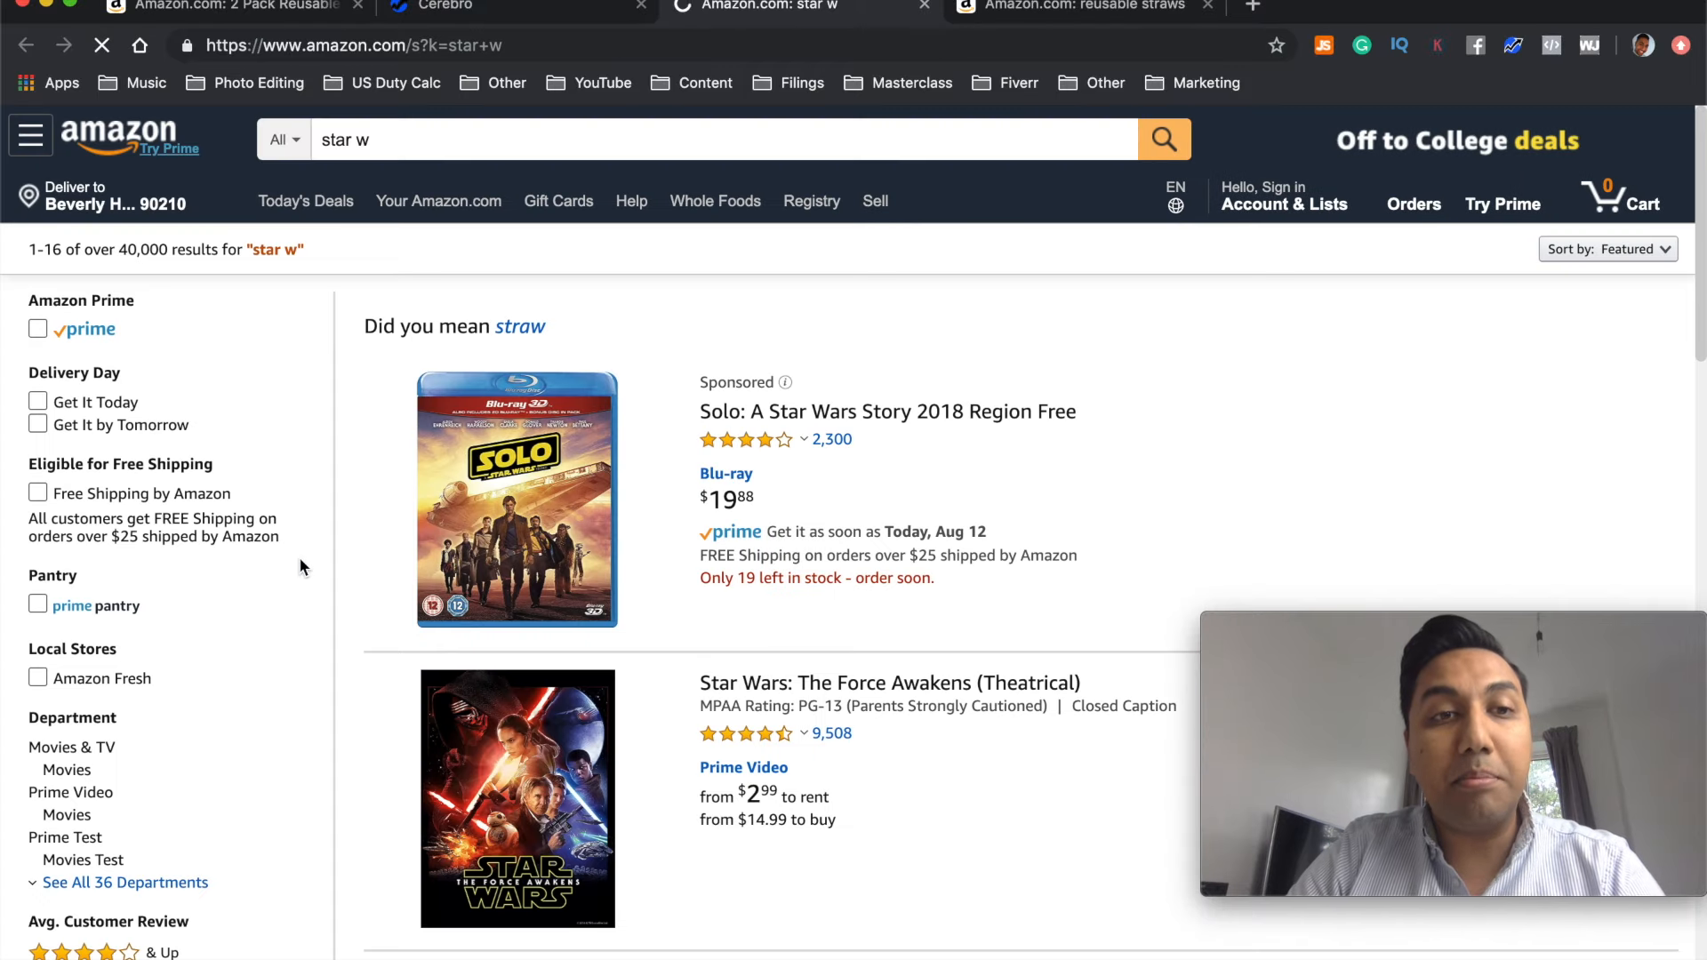
left_click(925, 6)
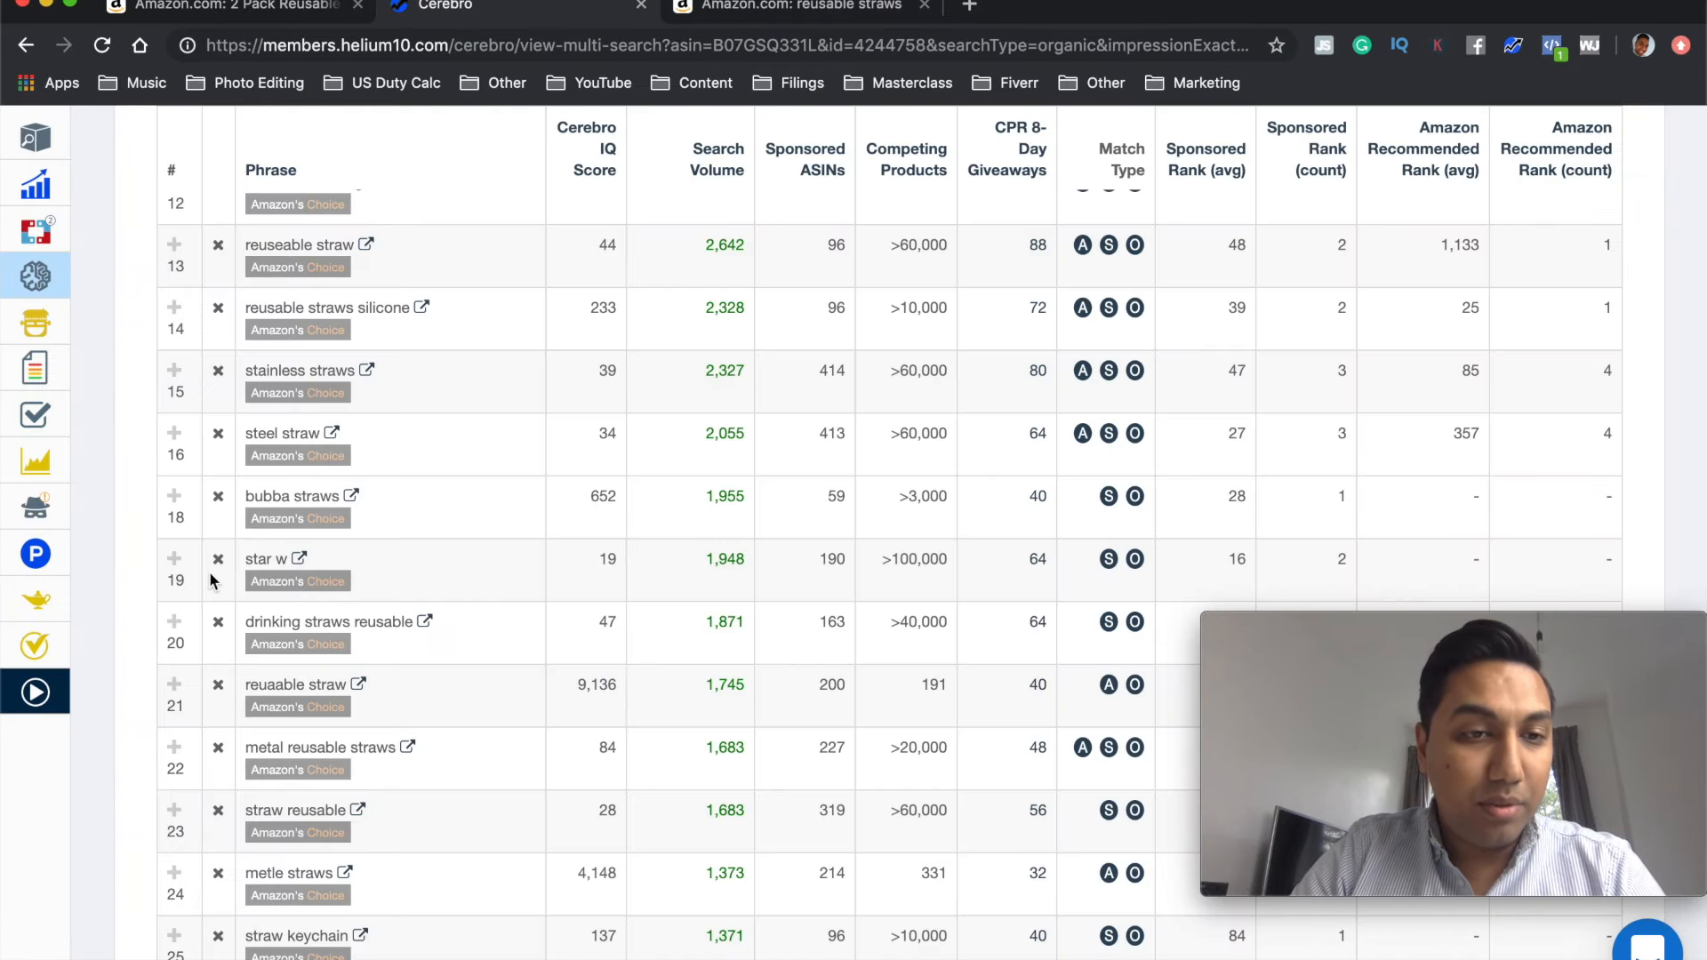
left_click(218, 560)
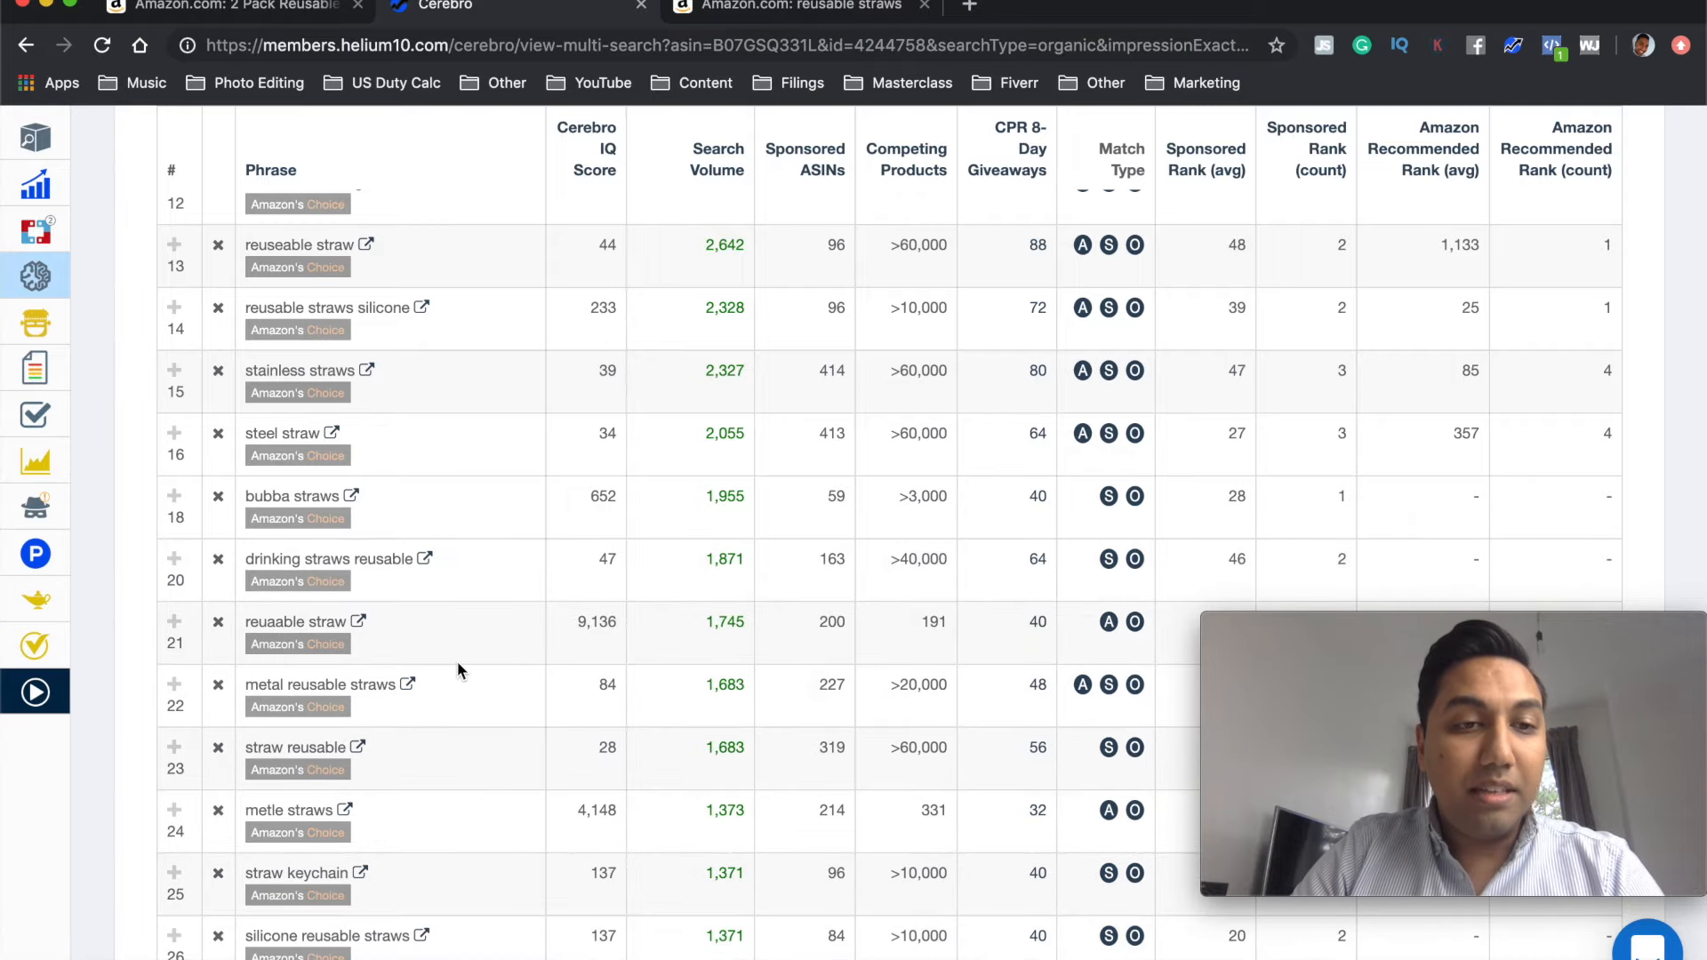
Step: Examine the remaining filtered keywords on the first results page, from the highest search volume down to the last row
scroll(457, 661, "up", 2)
scroll(457, 662, "down", 8)
scroll(457, 661, "down", 10)
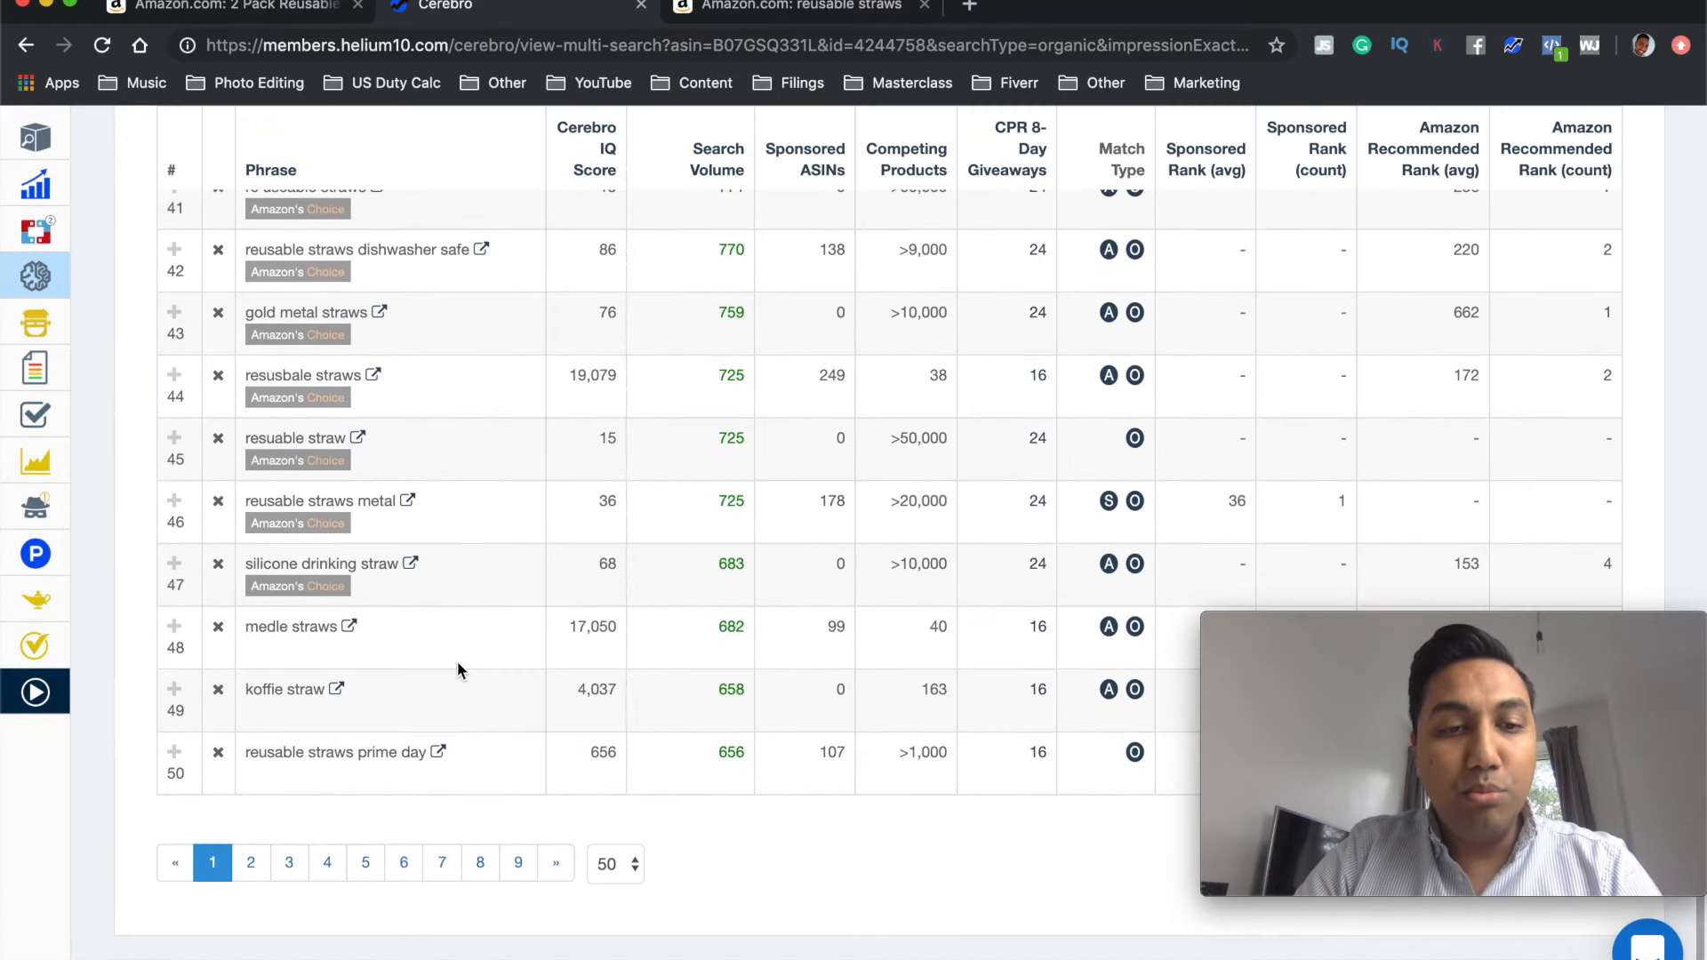
scroll(457, 661, "up", 15)
scroll(457, 661, "up", 10)
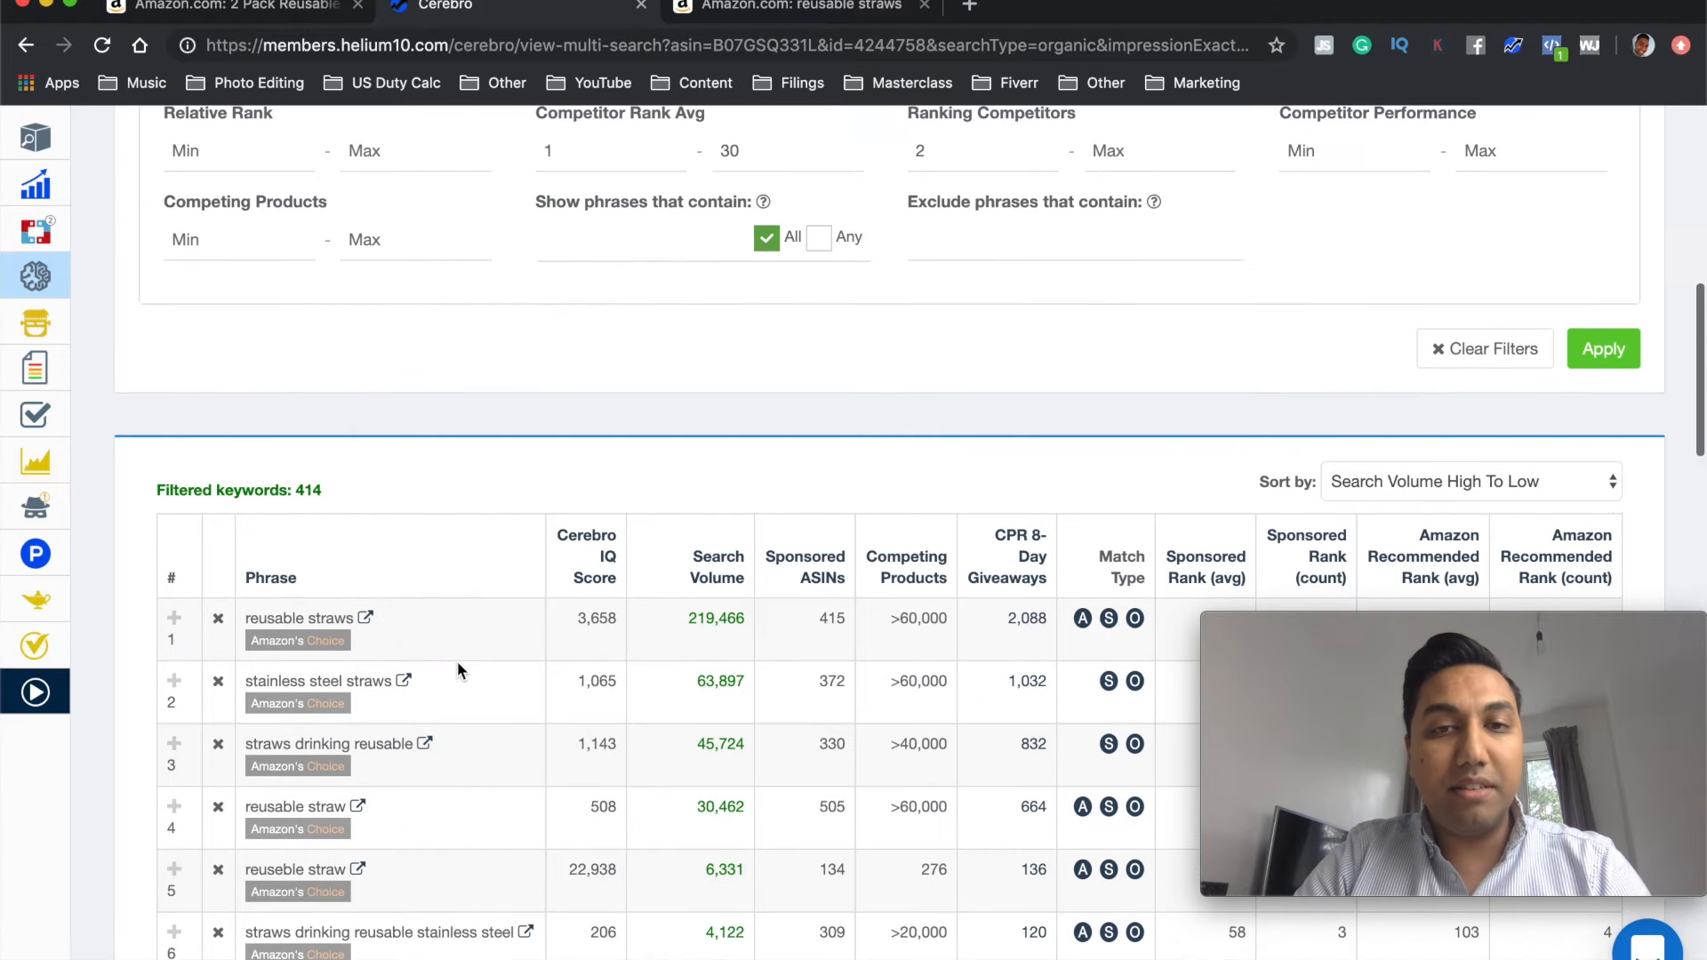
scroll(457, 661, "down", 3)
scroll(457, 667, "down", 1)
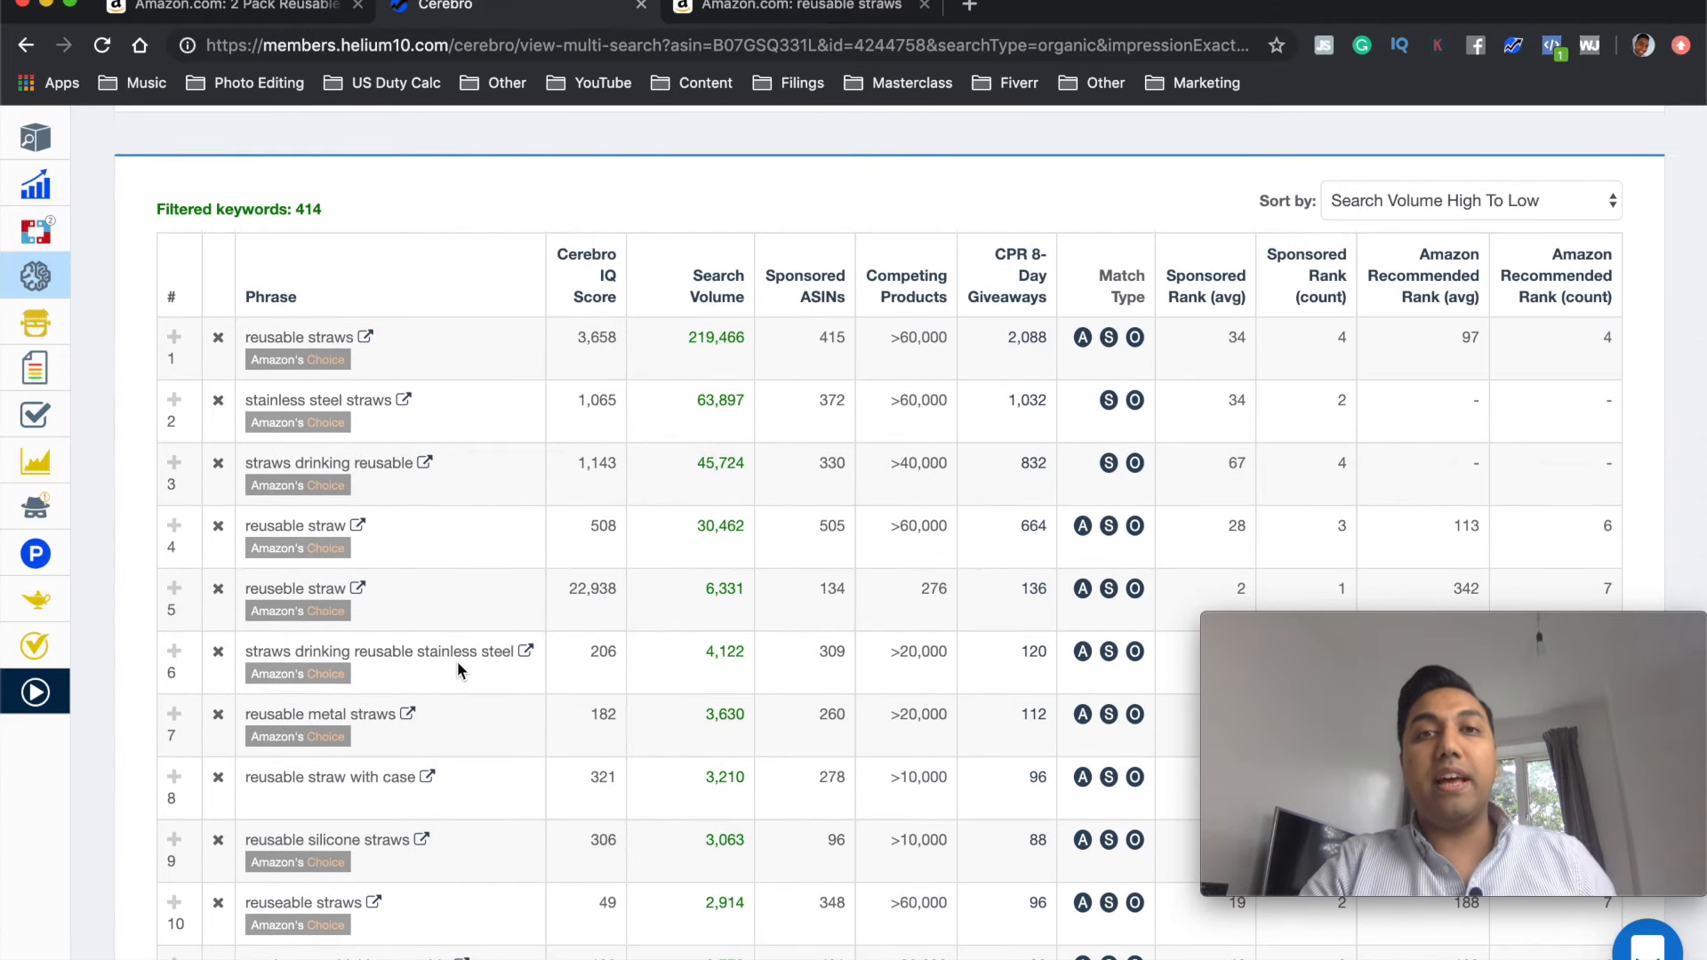
scroll(457, 661, "up", 3)
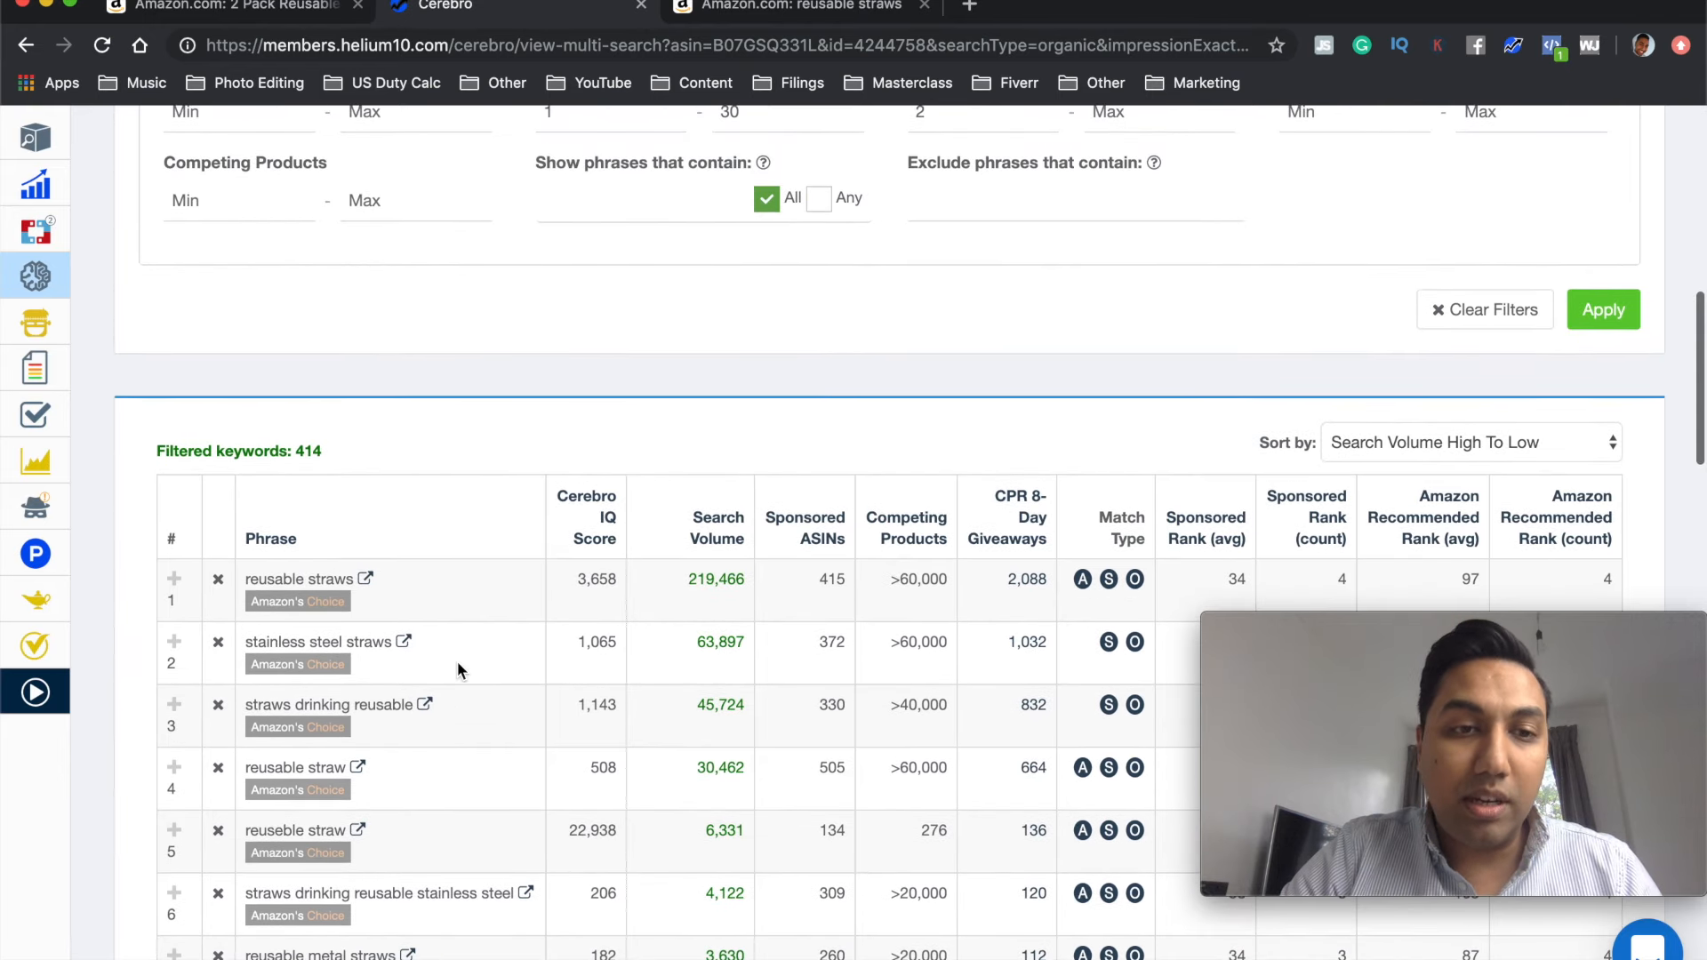
scroll(458, 667, "down", 2)
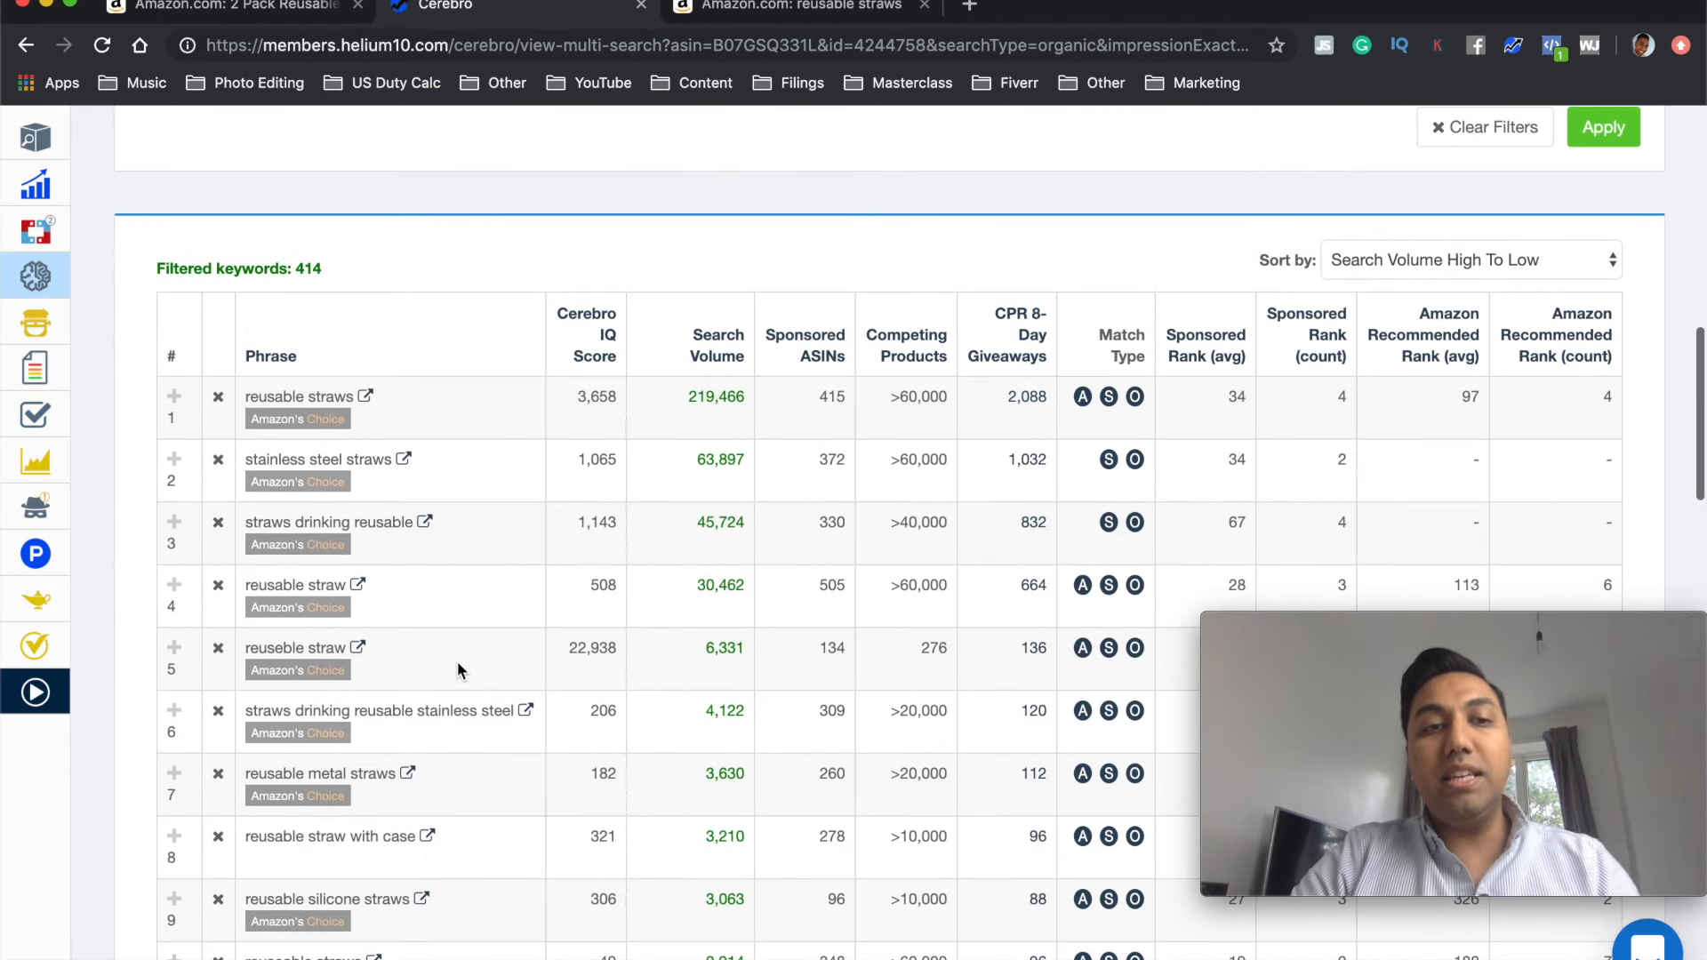
Step: Switch to the Amazon listing of the 2-pack telescopic stainless steel drinking straws
left_click(303, 12)
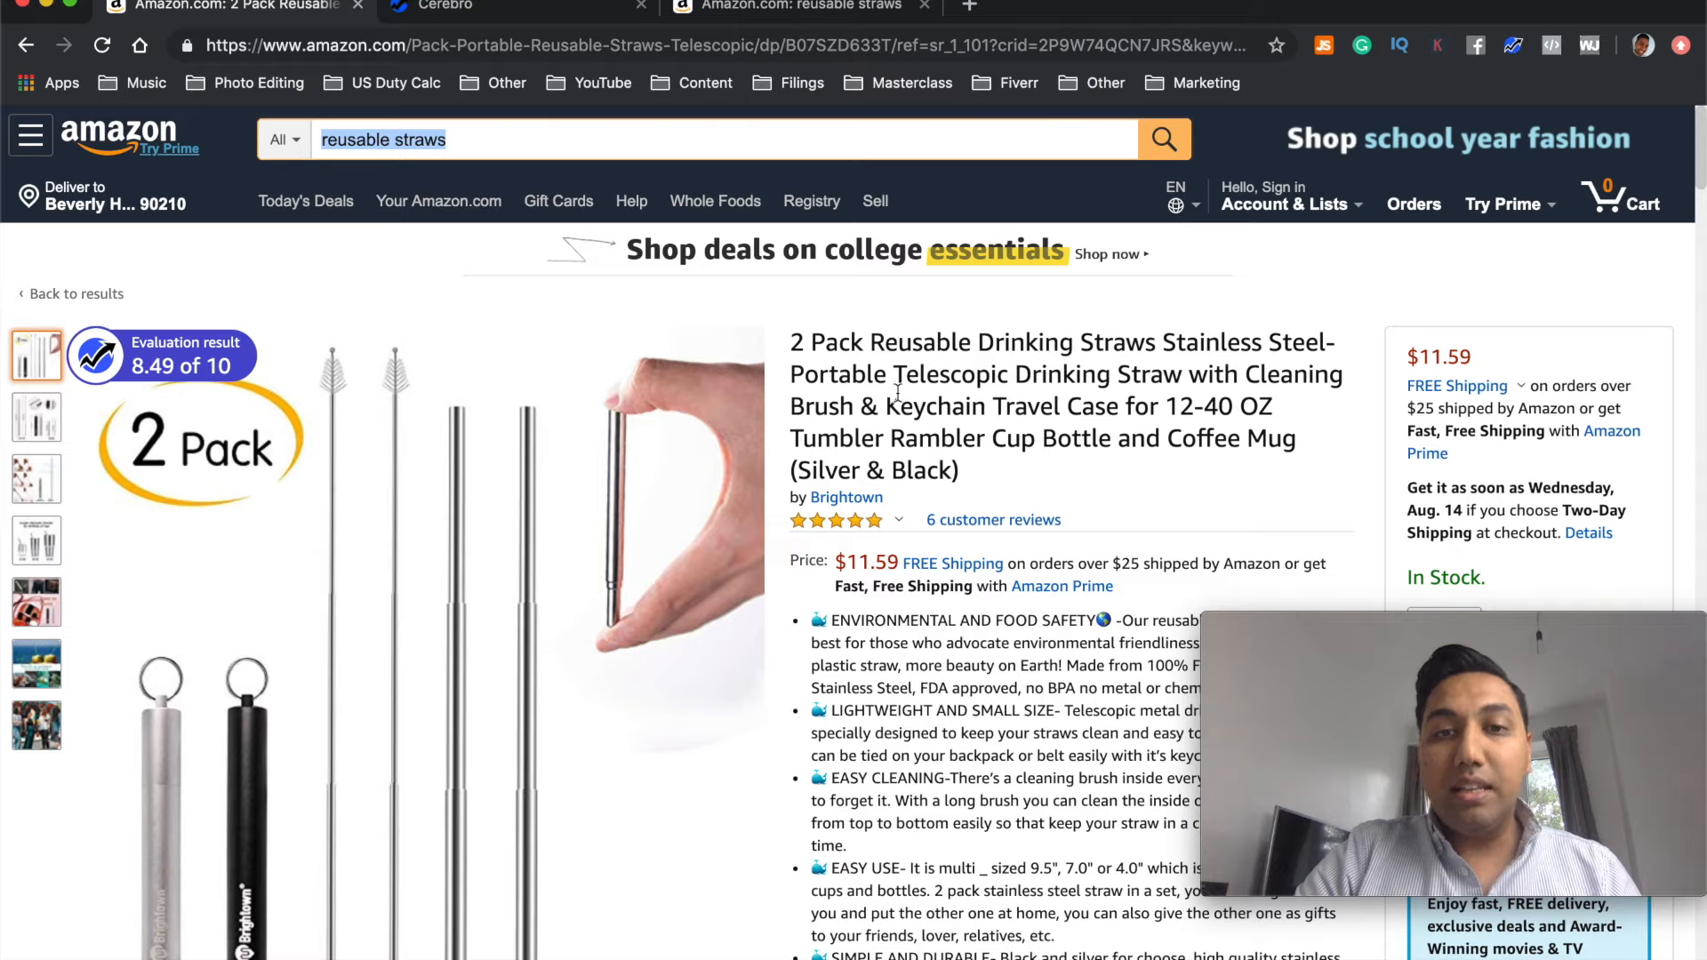